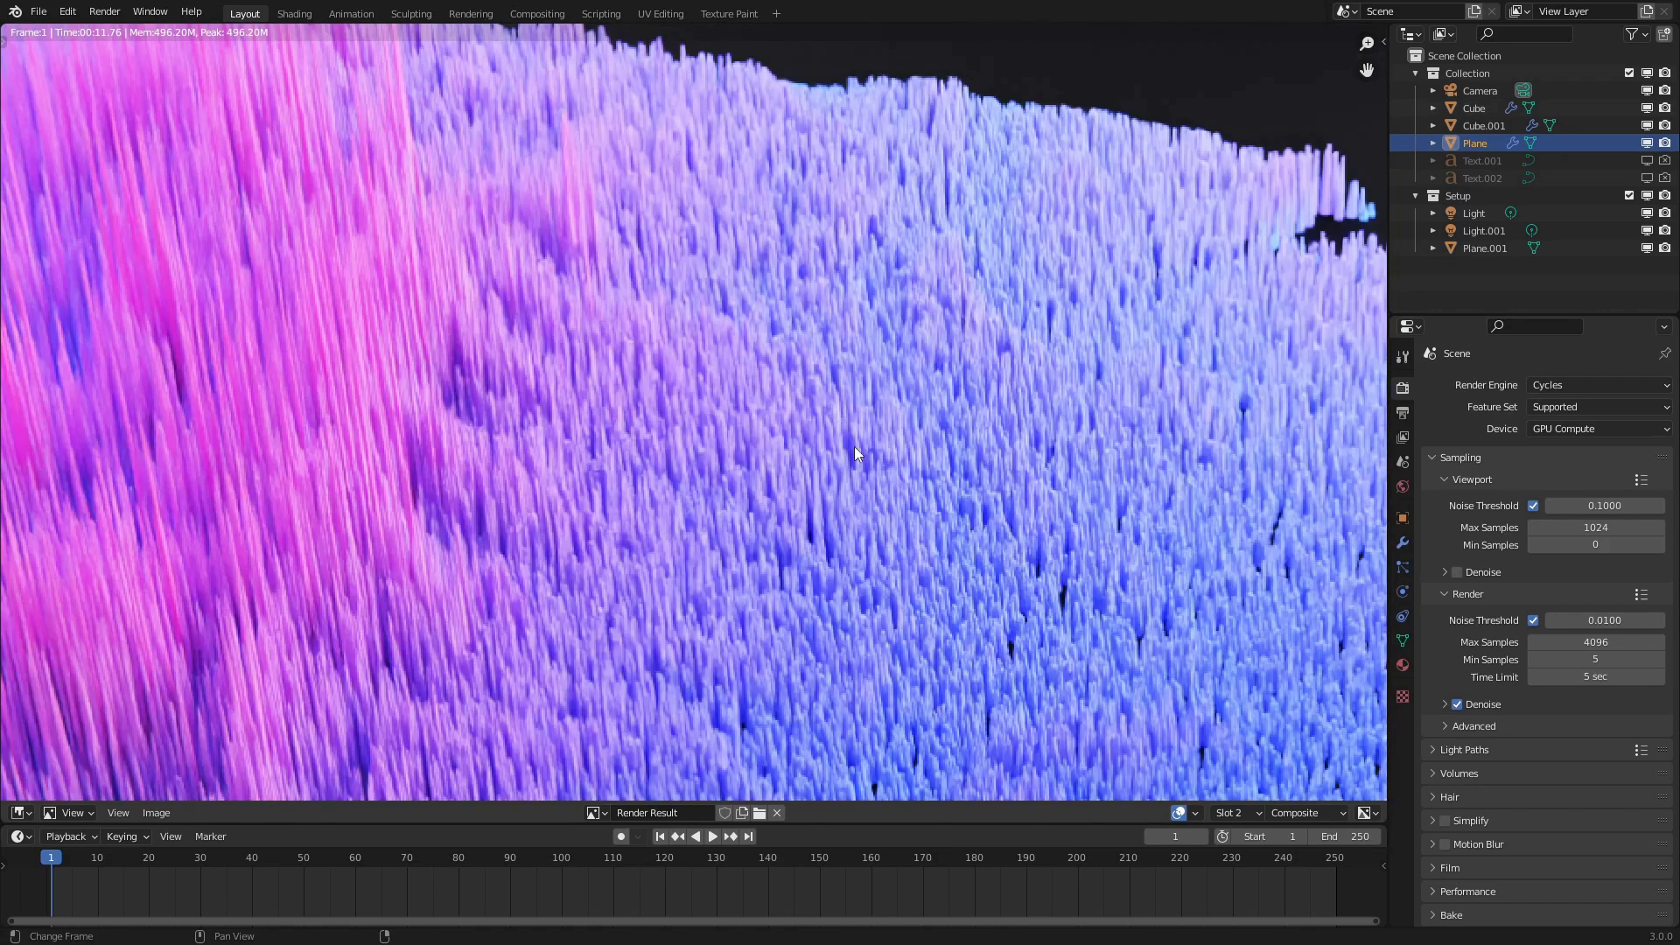
In the Shading workspace, hide the Collection and Setup collections from both the viewport and renders
{"action": "scroll", "coordinate": [853, 455], "scroll_direction": "down", "scroll_amount": 5}
{"action": "middle_click_drag", "start_coordinate": [874, 516], "coordinate": [857, 520]}
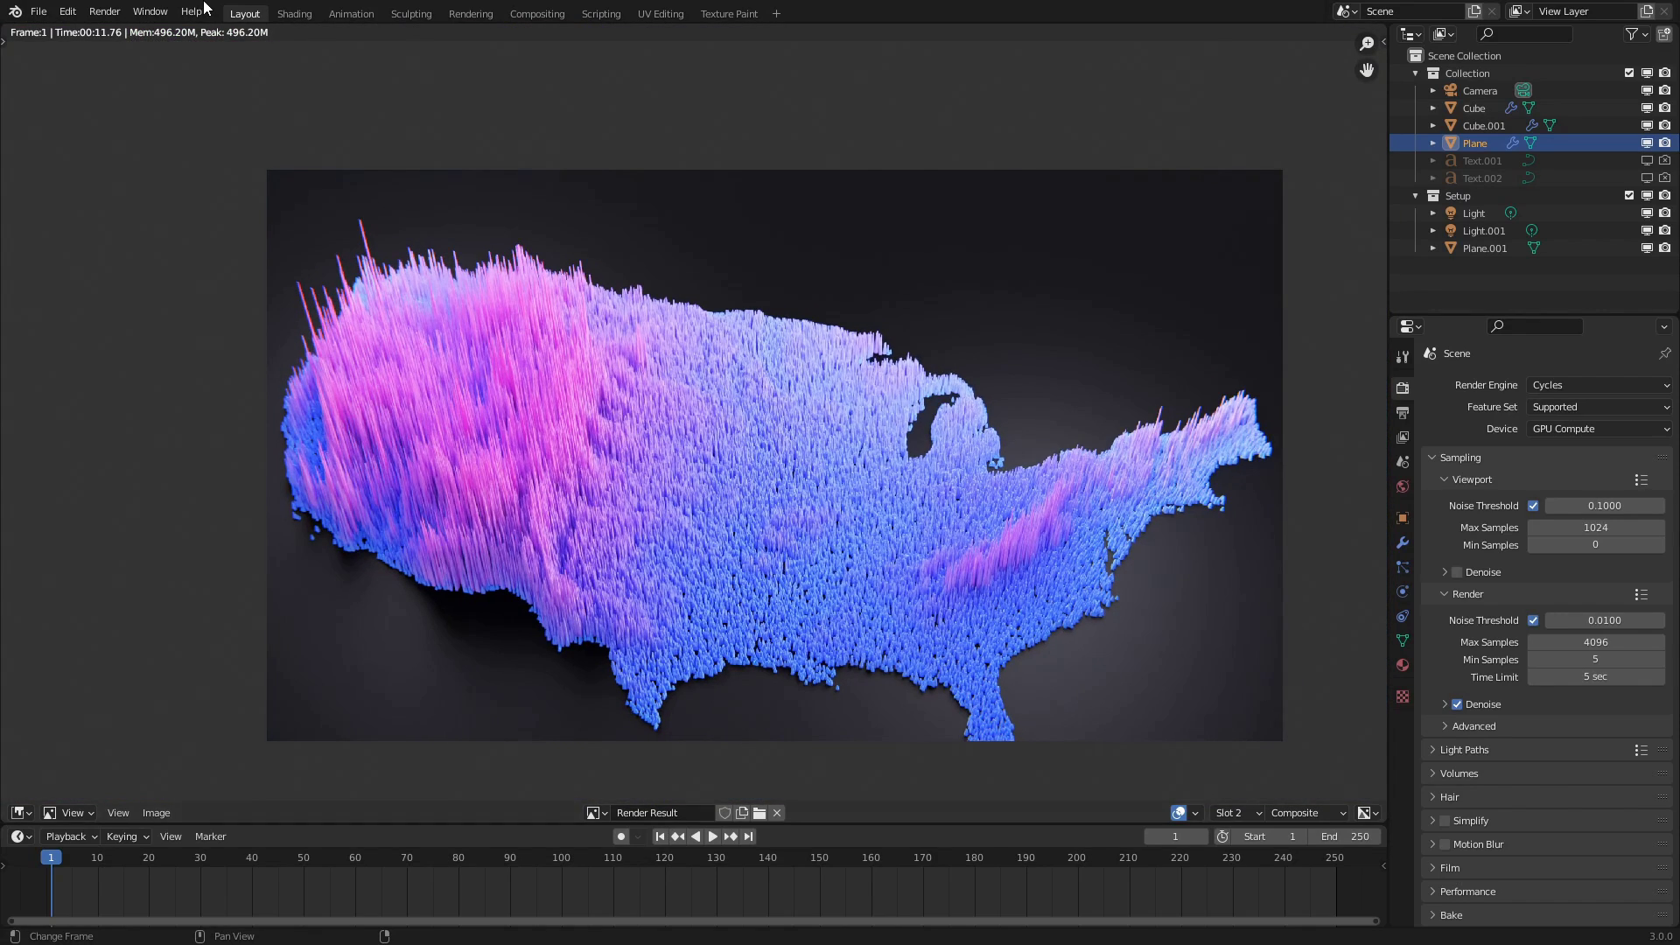
{"action": "left_click", "coordinate": [290, 15]}
{"action": "key", "text": "shift+F5"}
{"action": "key", "text": "z"}
{"action": "left_click", "coordinate": [1648, 73]}
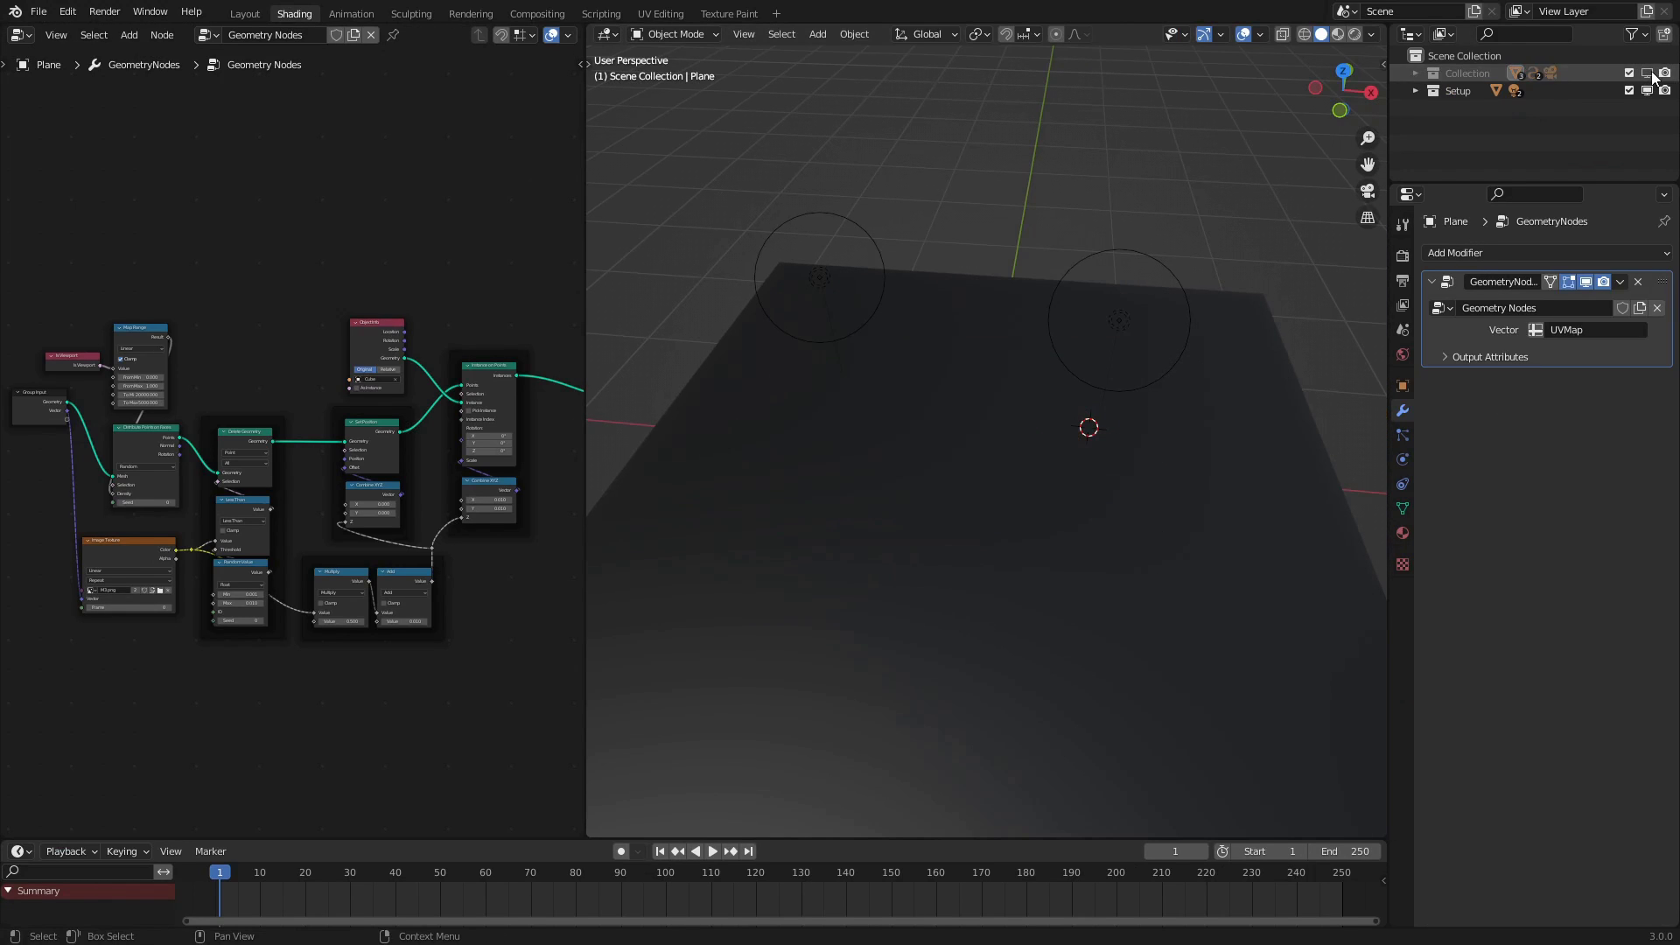
{"action": "left_click", "coordinate": [1664, 73]}
{"action": "left_click", "coordinate": [1665, 90]}
{"action": "left_click", "coordinate": [1647, 91]}
Add a plane mesh and clear its location so it sits at the world origin
{"action": "key", "text": "shift+a"}
{"action": "left_click", "coordinate": [990, 359]}
{"action": "key", "text": "alt+g"}
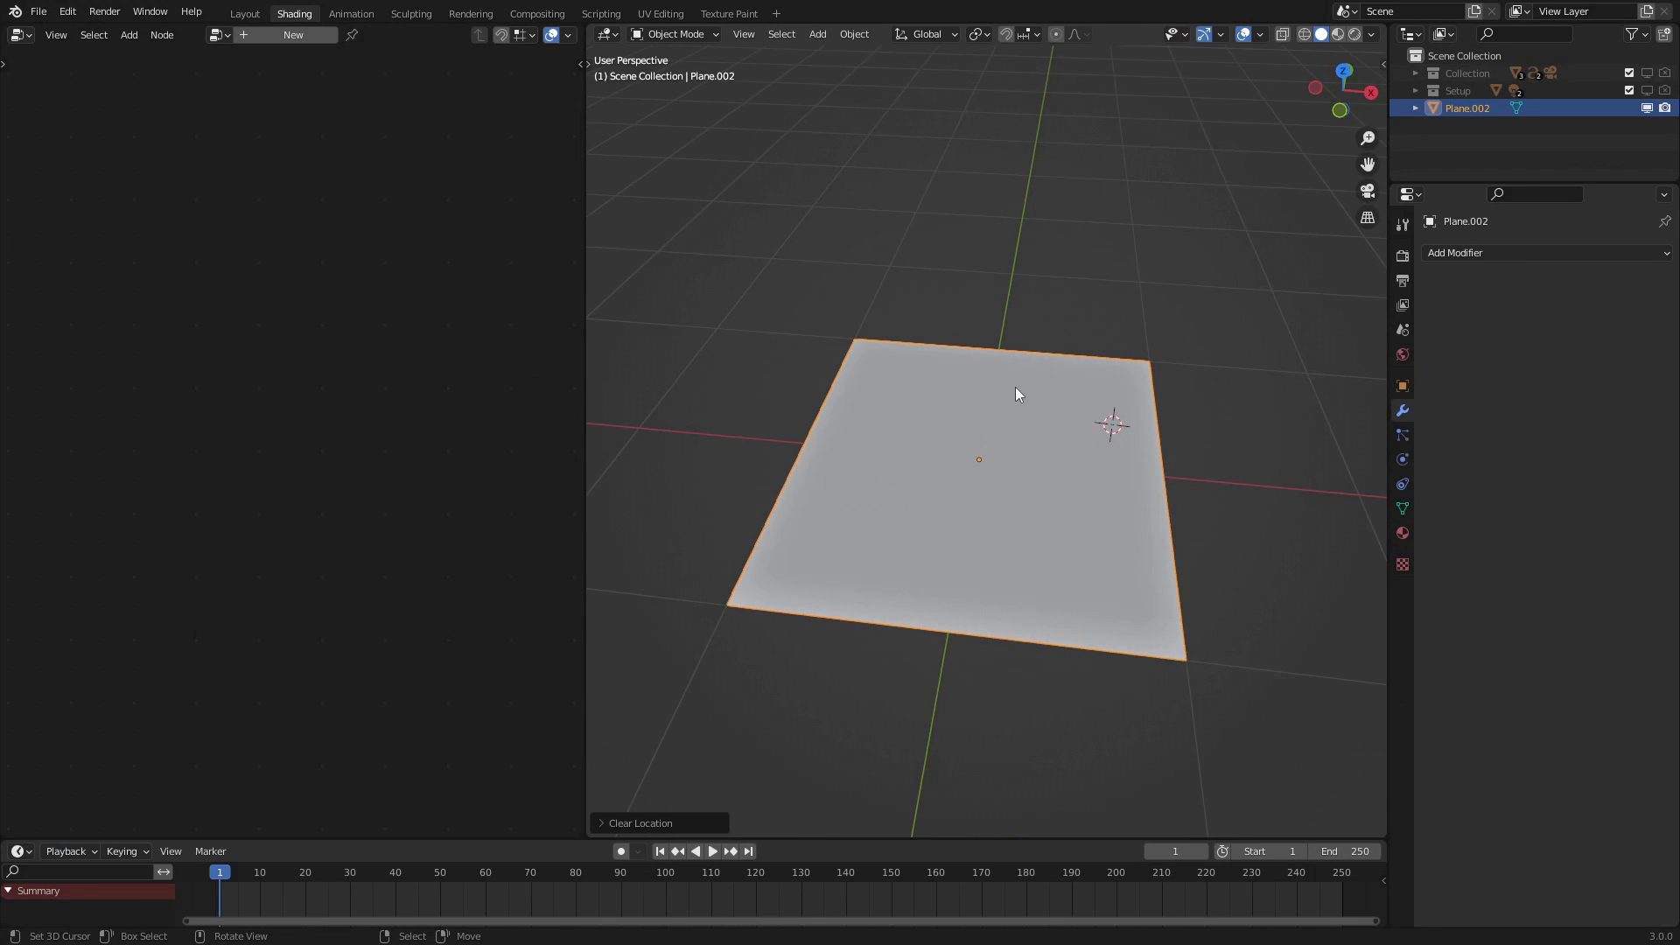
{"action": "scroll", "coordinate": [1015, 394], "scroll_direction": "up", "scroll_amount": 2}
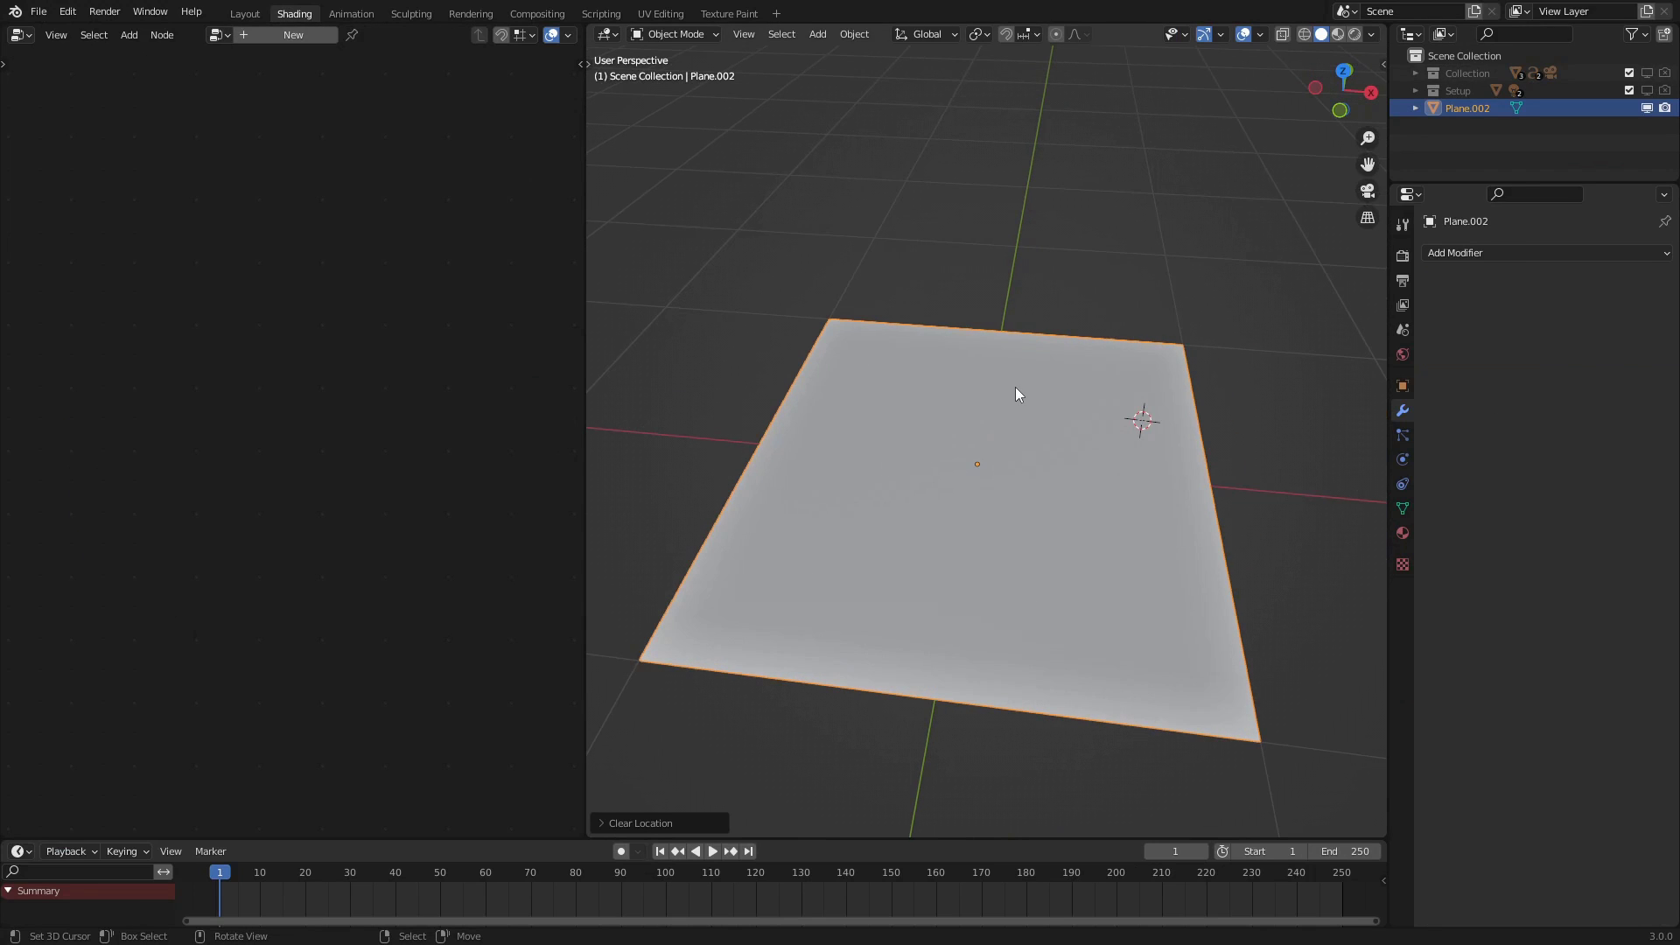
Create a new geometry node tree on the plane and insert a Distribute Points on Faces node between Group Input and Group Output
{"action": "left_click", "coordinate": [308, 35]}
{"action": "scroll", "coordinate": [262, 473], "scroll_direction": "up", "scroll_amount": 4}
{"action": "key", "text": "shift+a"}
{"action": "mouse_move", "coordinate": [311, 422]}
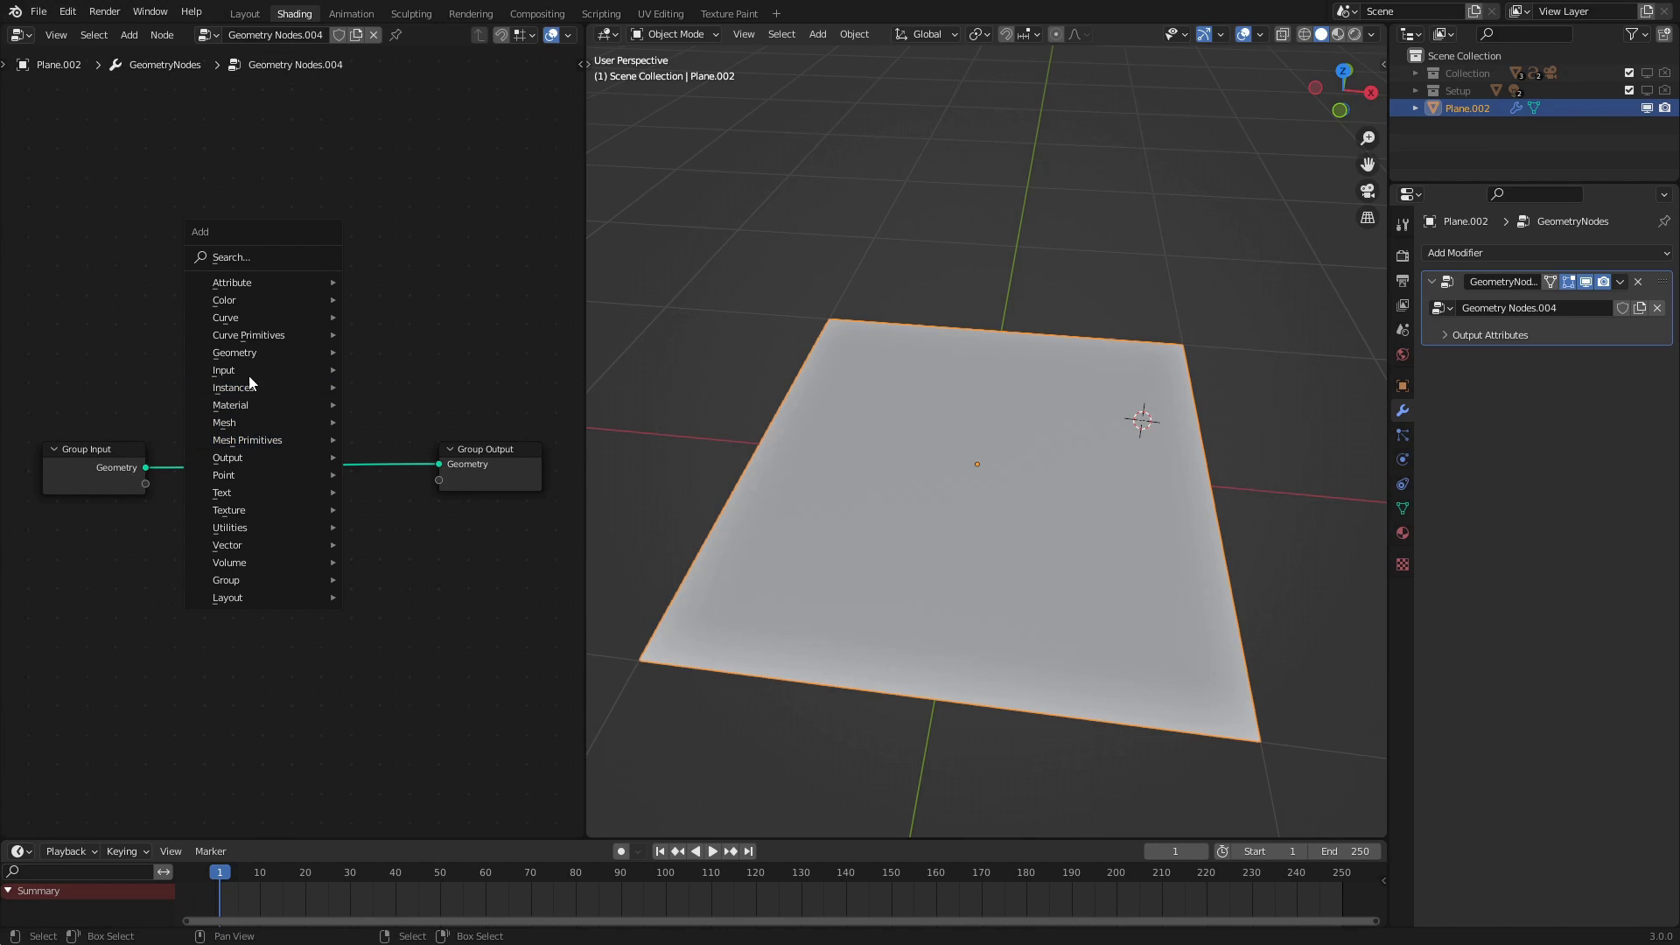
{"action": "mouse_move", "coordinate": [248, 472]}
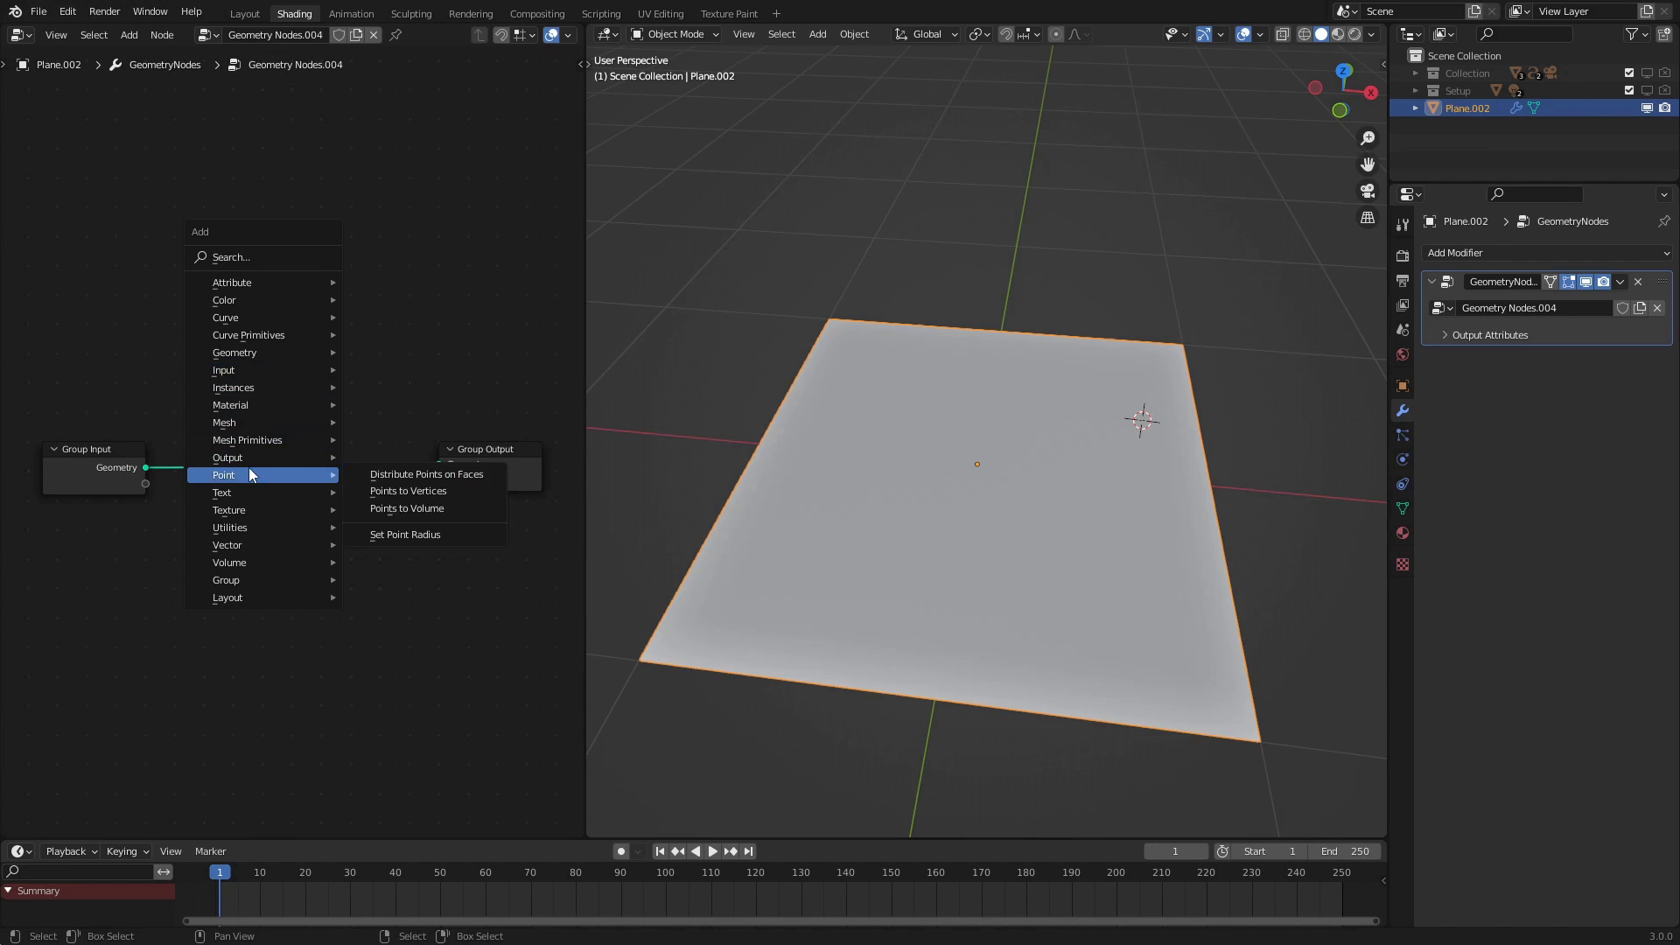
{"action": "left_click", "coordinate": [389, 475]}
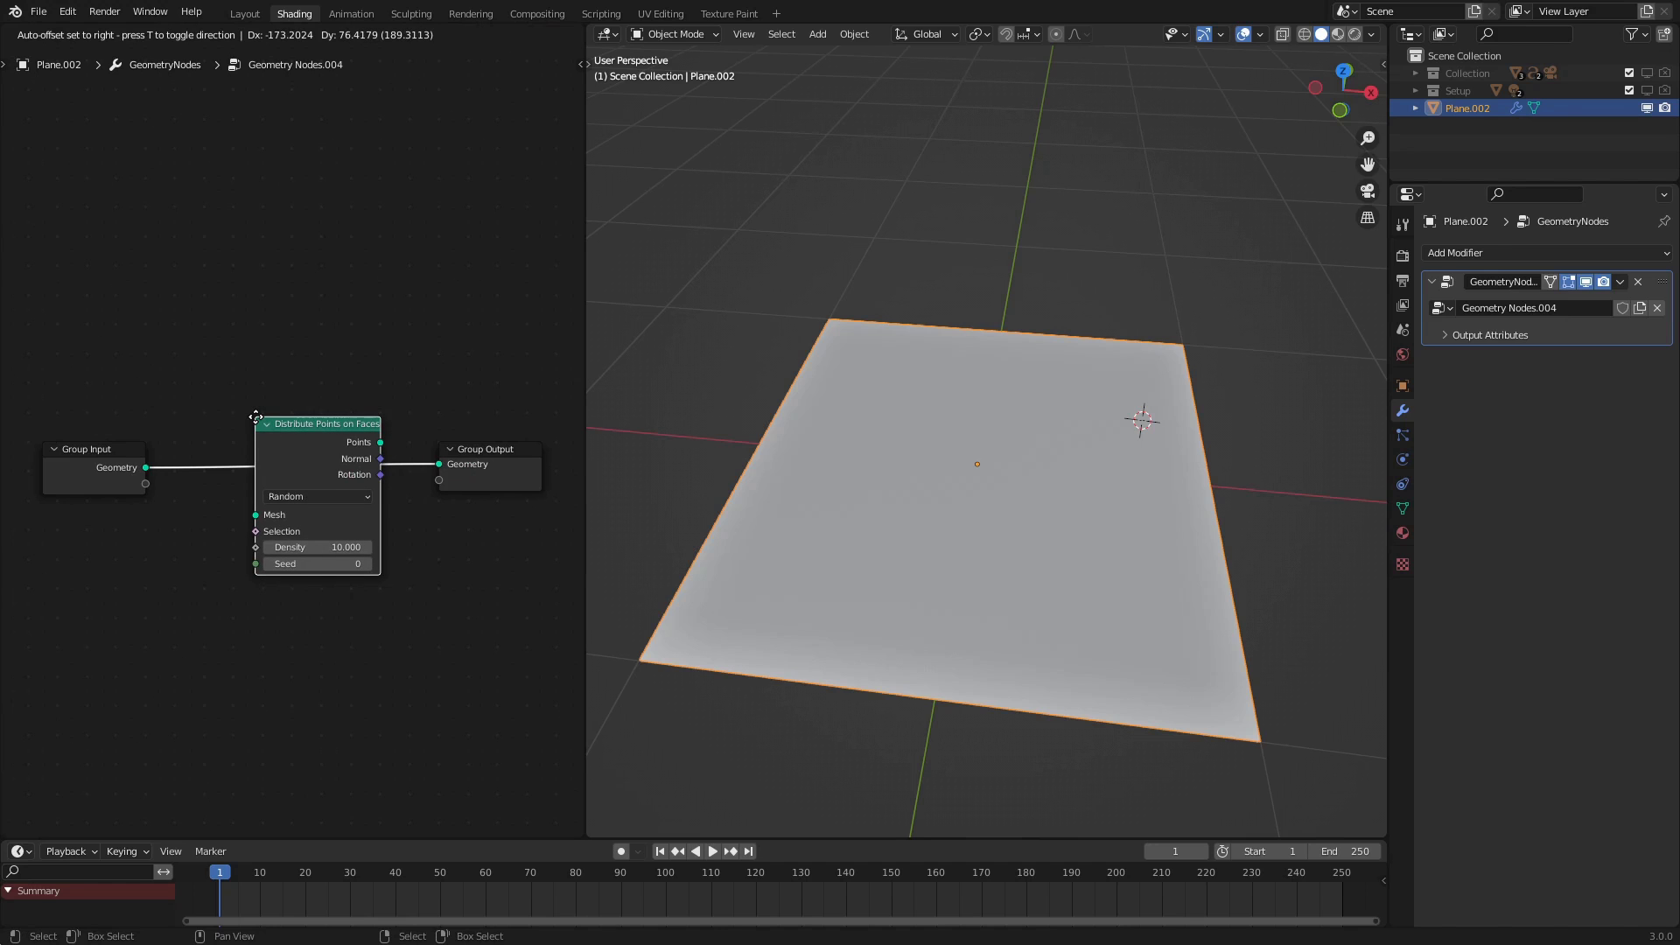
{"action": "left_click", "coordinate": [255, 417]}
Arrange the Group Input beside the Distribute Points on Faces node and raise the point density to 1119.2
{"action": "middle_click_drag", "start_coordinate": [300, 460], "coordinate": [356, 459]}
{"action": "left_click_drag", "start_coordinate": [352, 461], "coordinate": [300, 479]}
{"action": "left_click", "coordinate": [149, 473], "text": "shift"}
{"action": "middle_click_drag", "start_coordinate": [261, 472], "coordinate": [386, 472]}
{"action": "key", "text": "g"}
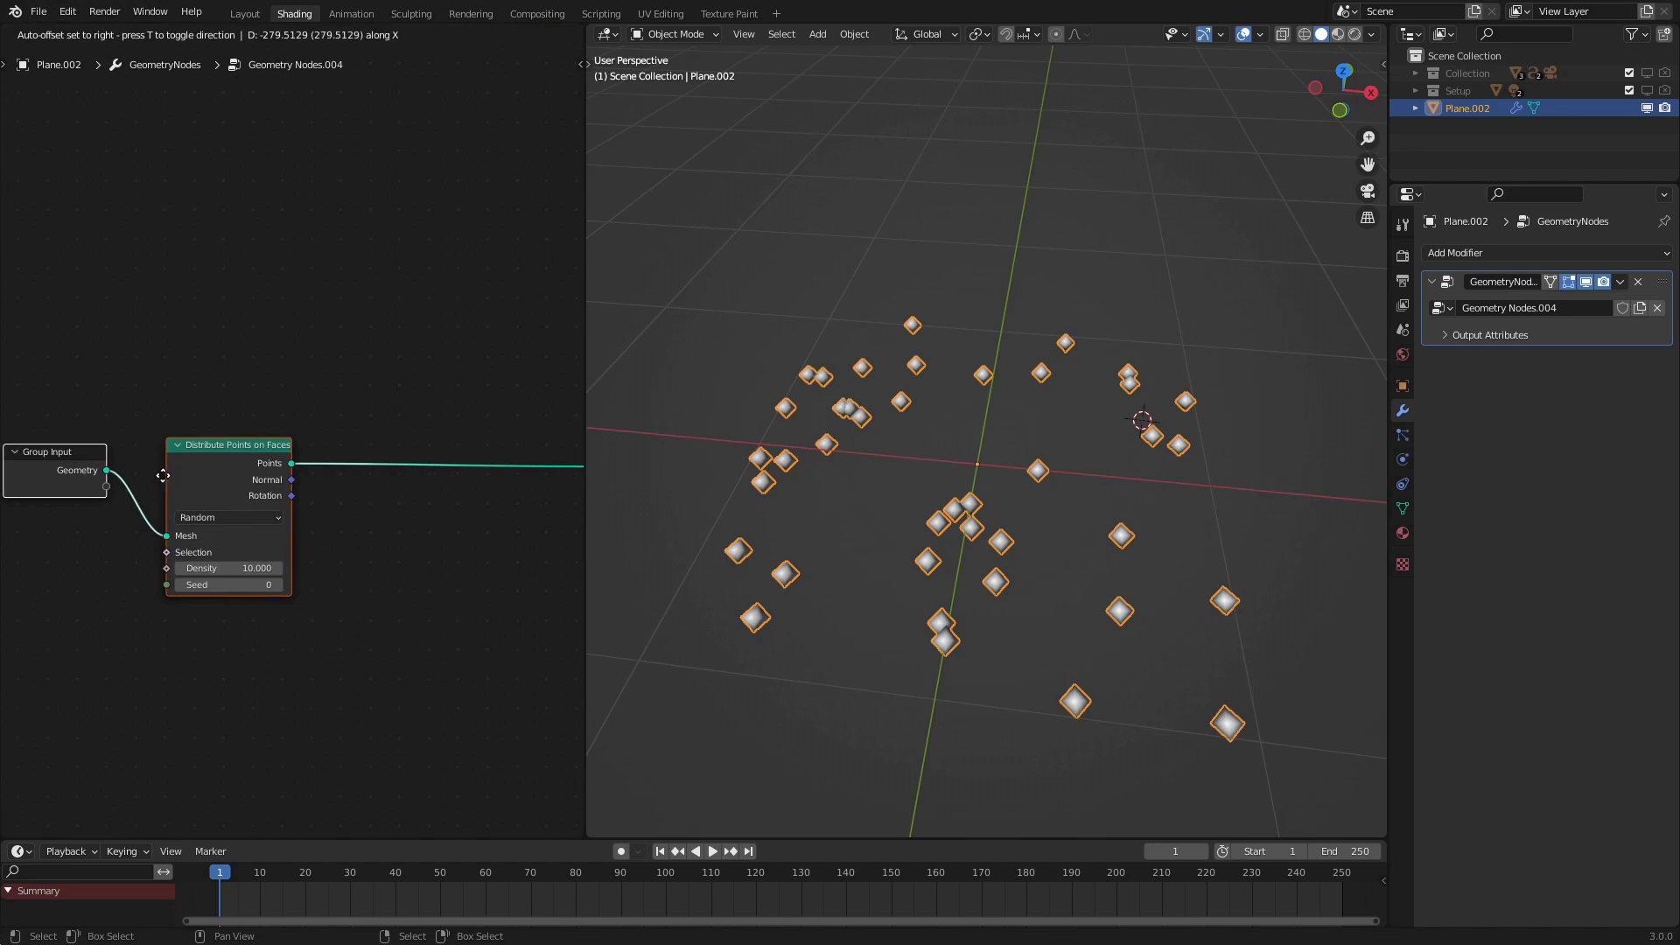
{"action": "left_click", "coordinate": [165, 476]}
{"action": "left_click_drag", "start_coordinate": [210, 568], "coordinate": [473, 568]}
{"action": "mouse_move", "coordinate": [1047, 574]}
{"action": "middle_mouse_down"}
{"action": "mouse_move", "coordinate": [1099, 590]}
{"action": "mouse_move", "coordinate": [1033, 587]}
{"action": "middle_mouse_up"}
Add an Image Texture node below the Distribute Points on Faces node
{"action": "middle_click_drag", "start_coordinate": [56, 495], "coordinate": [182, 380]}
{"action": "key", "text": "shift+a"}
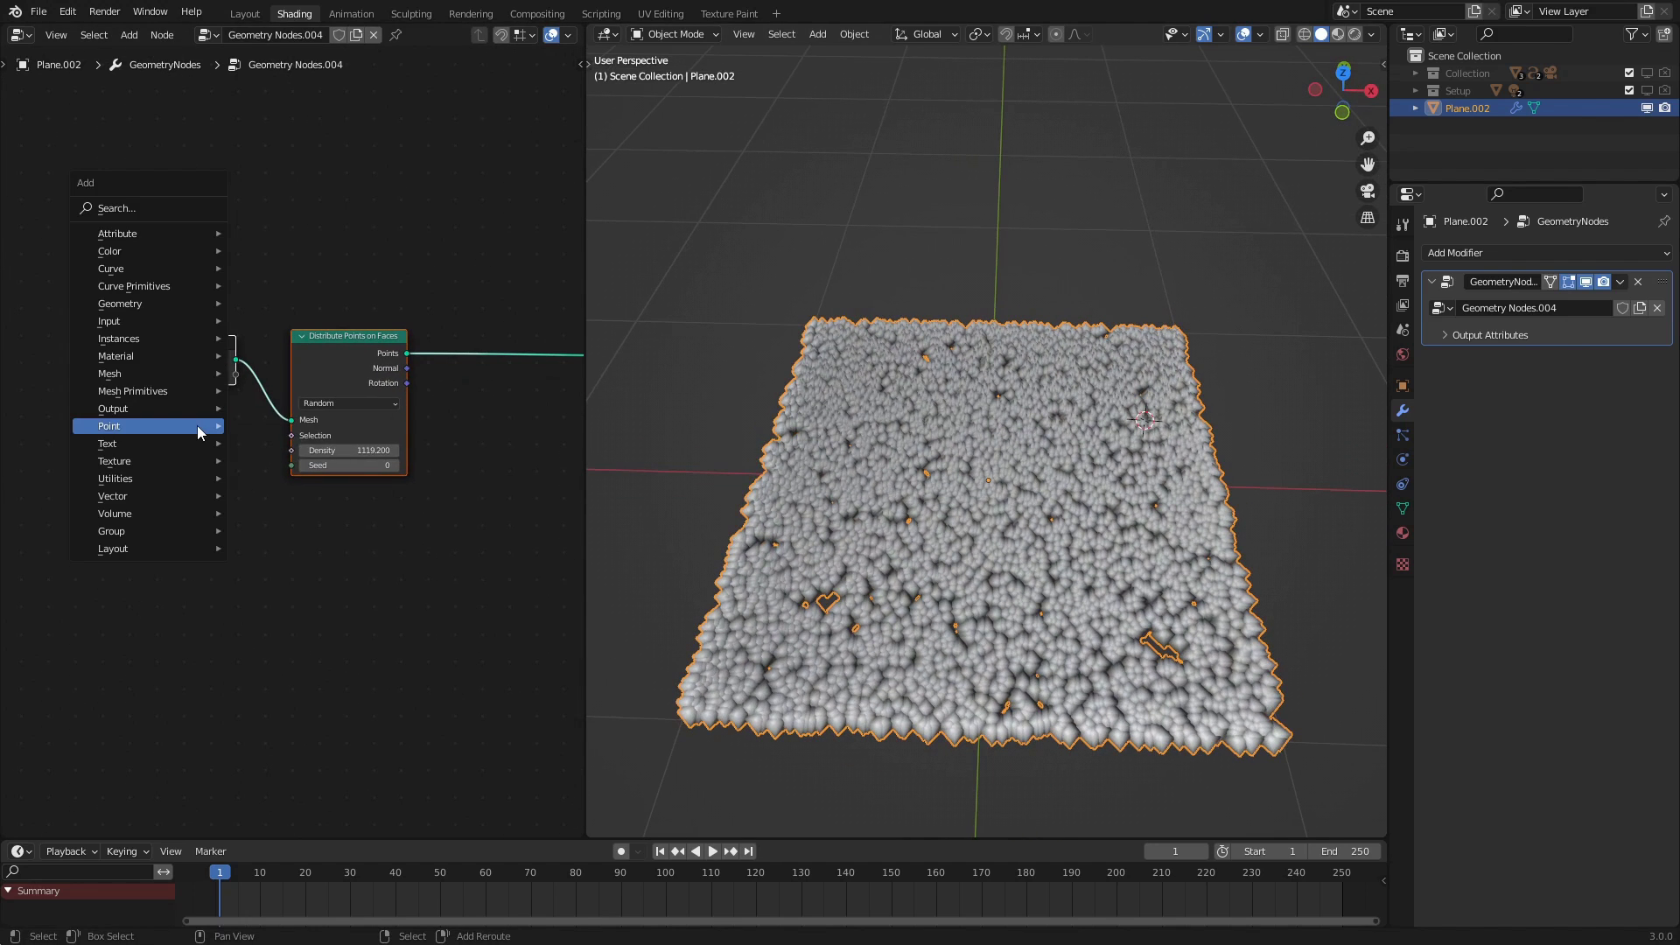
{"action": "mouse_move", "coordinate": [197, 425]}
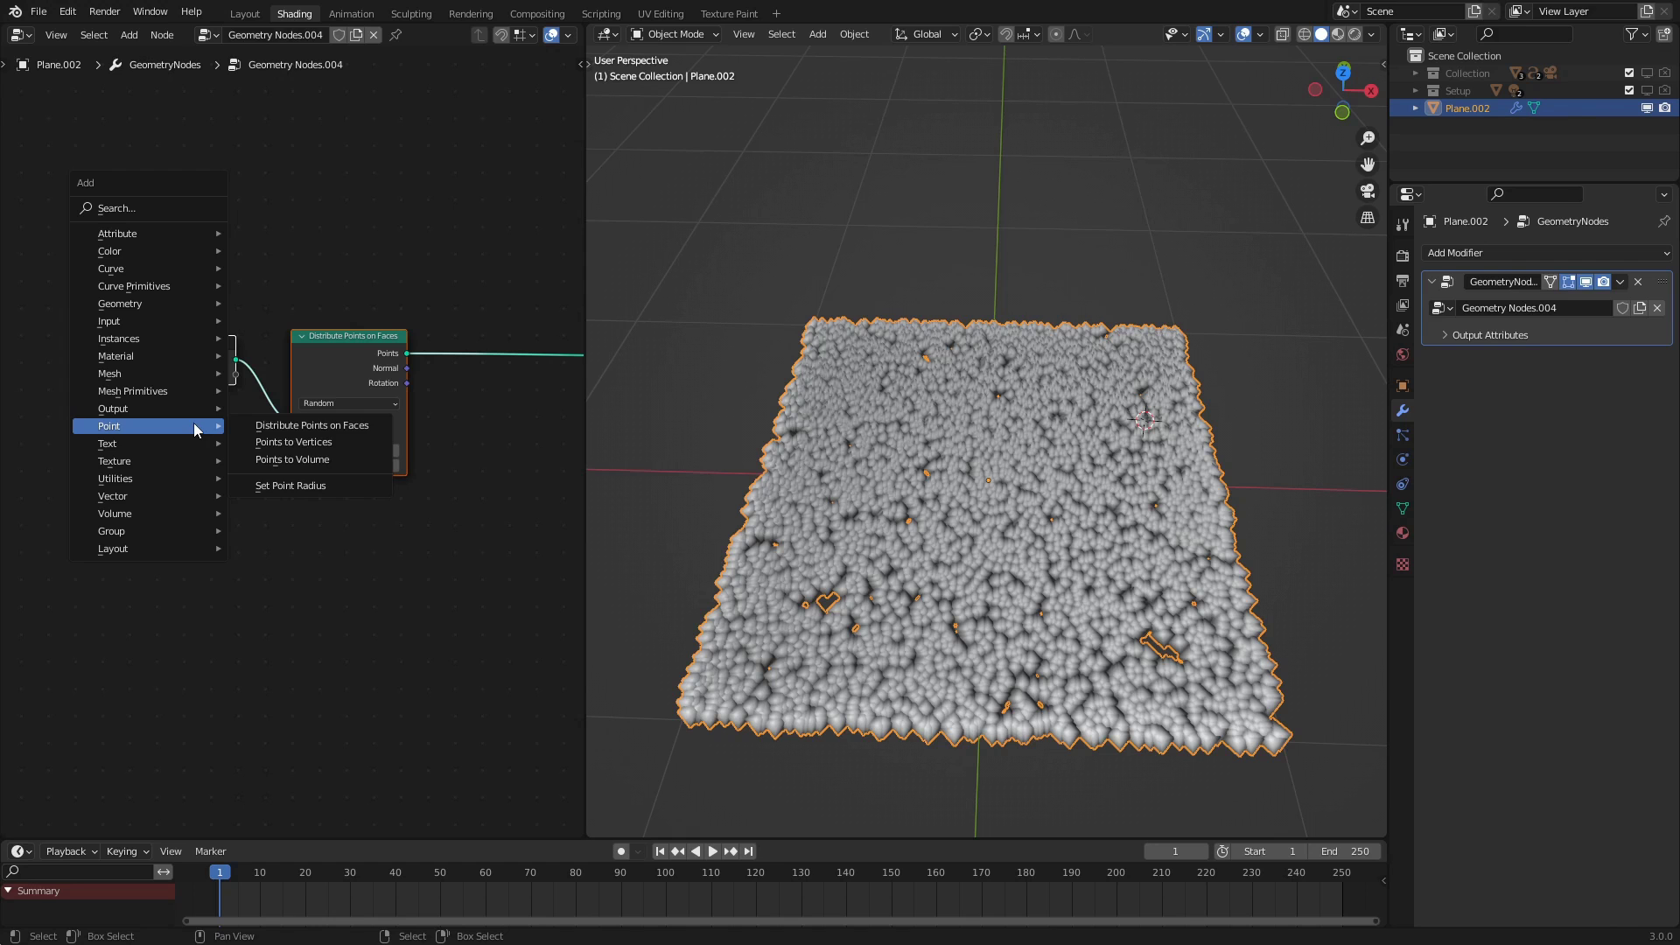
{"action": "mouse_move", "coordinate": [144, 461]}
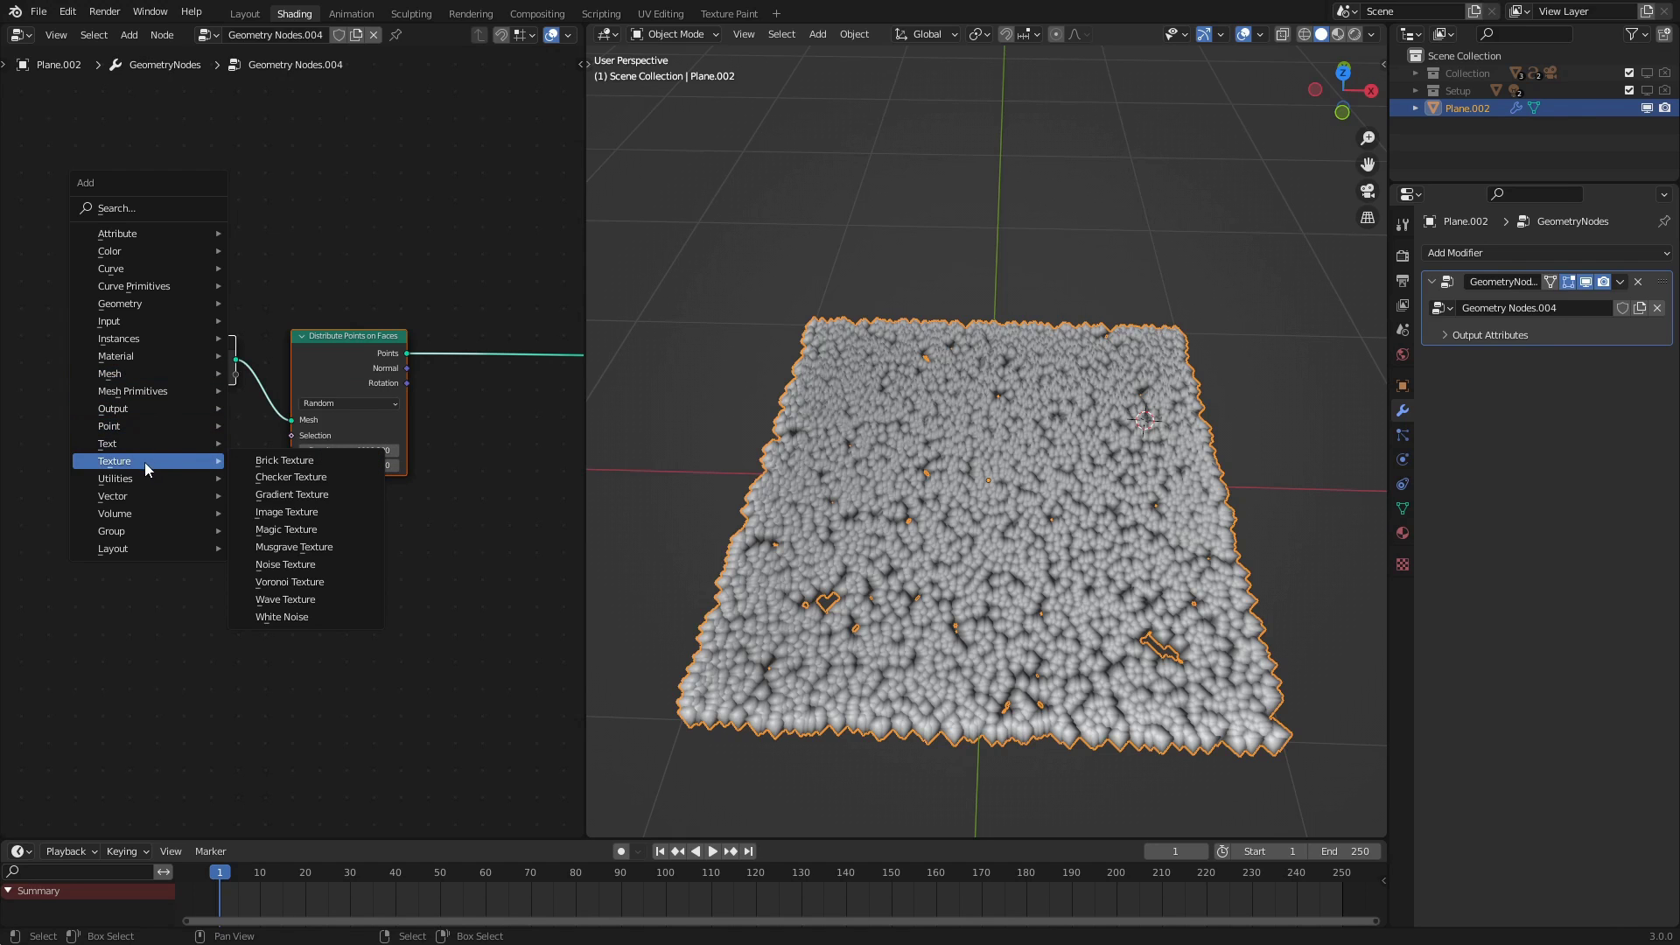
{"action": "left_click", "coordinate": [280, 528]}
{"action": "left_click", "coordinate": [249, 535]}
Examine the M3.png height map of the United States in the UV Editing workspace, with the plane in Object Mode
{"action": "left_click", "coordinate": [661, 13]}
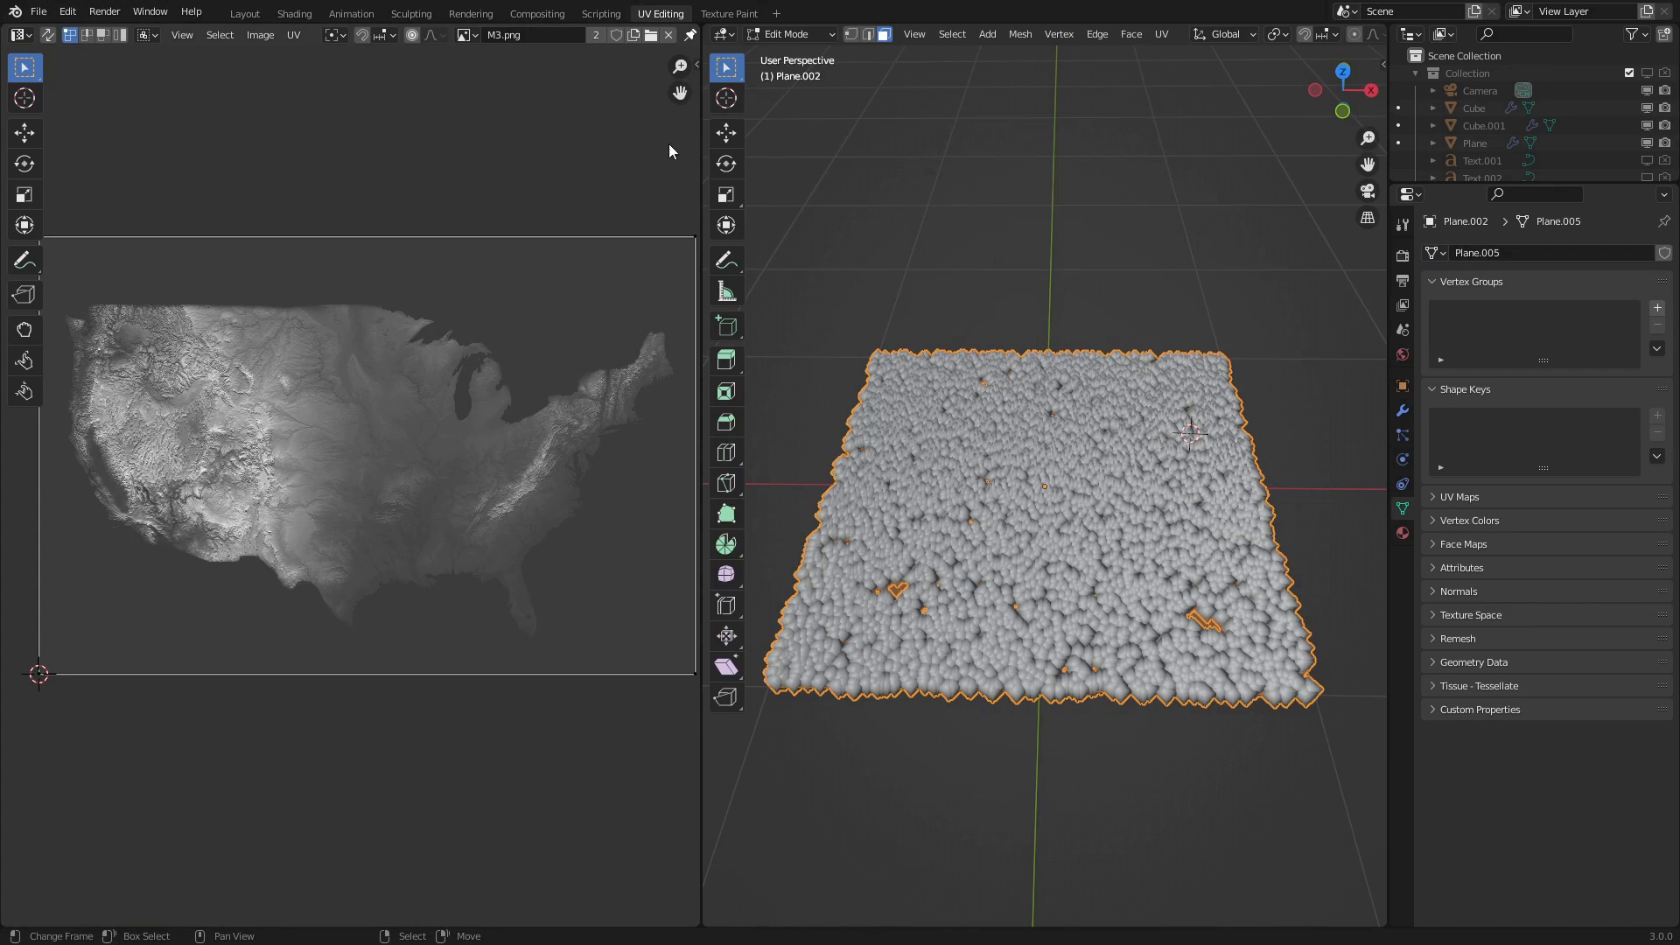
{"action": "key", "text": "Tab"}
{"action": "scroll", "coordinate": [491, 359], "scroll_direction": "up", "scroll_amount": 1}
{"action": "middle_click_drag", "start_coordinate": [491, 359], "coordinate": [549, 335]}
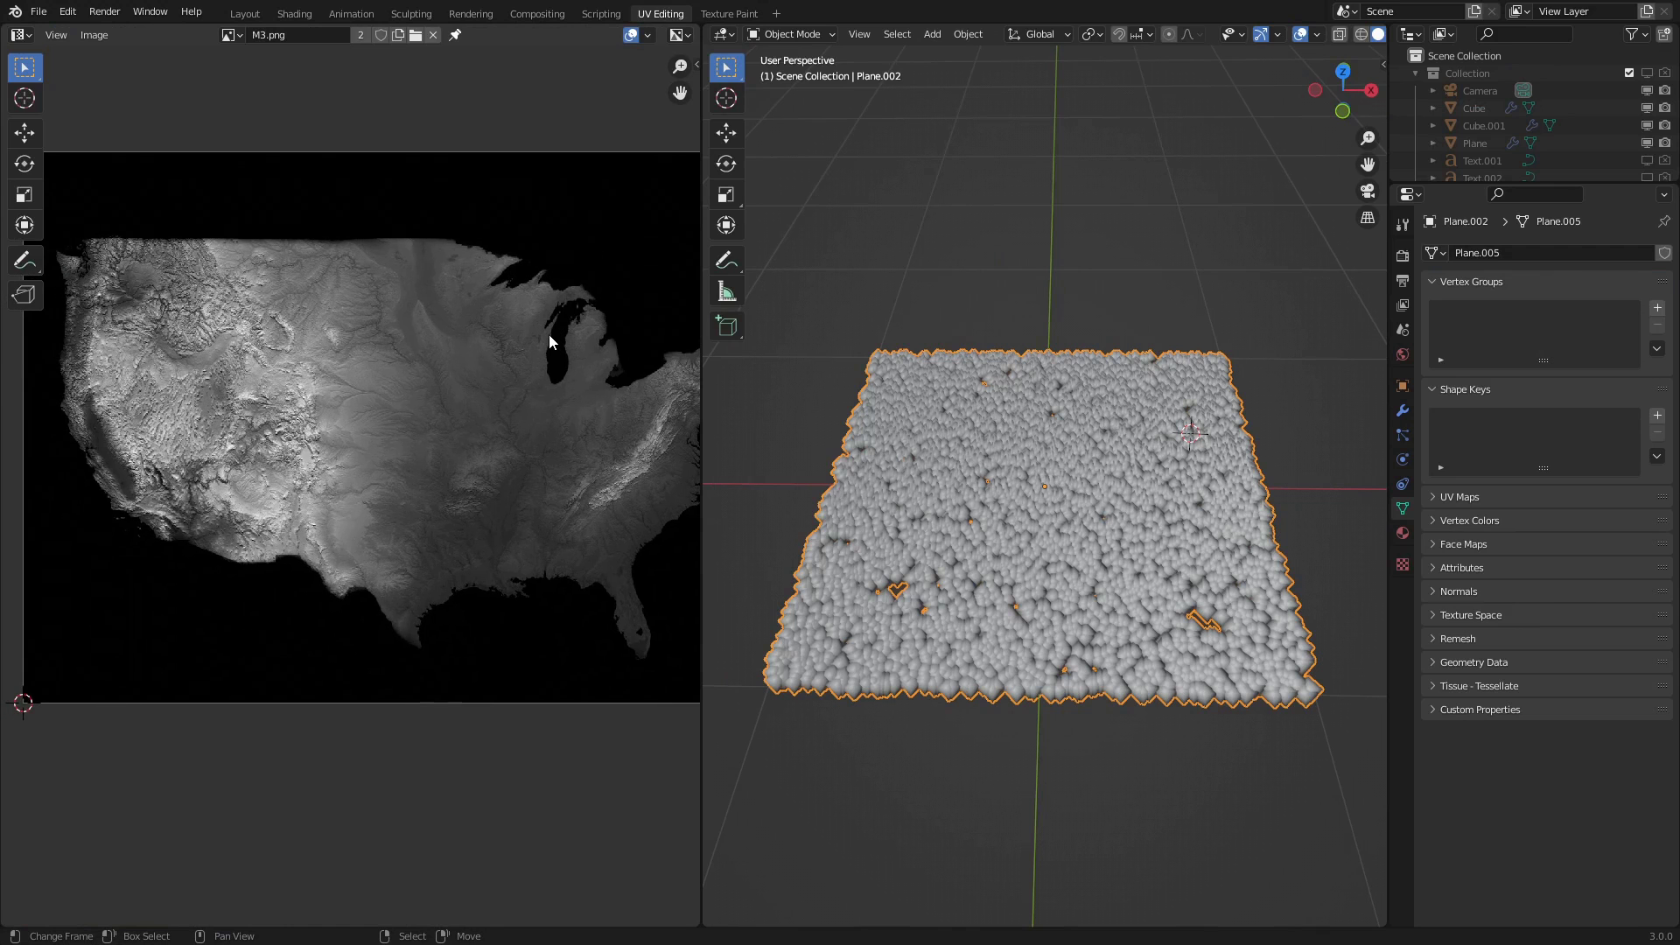
{"action": "scroll", "coordinate": [548, 334], "scroll_direction": "up", "scroll_amount": 1}
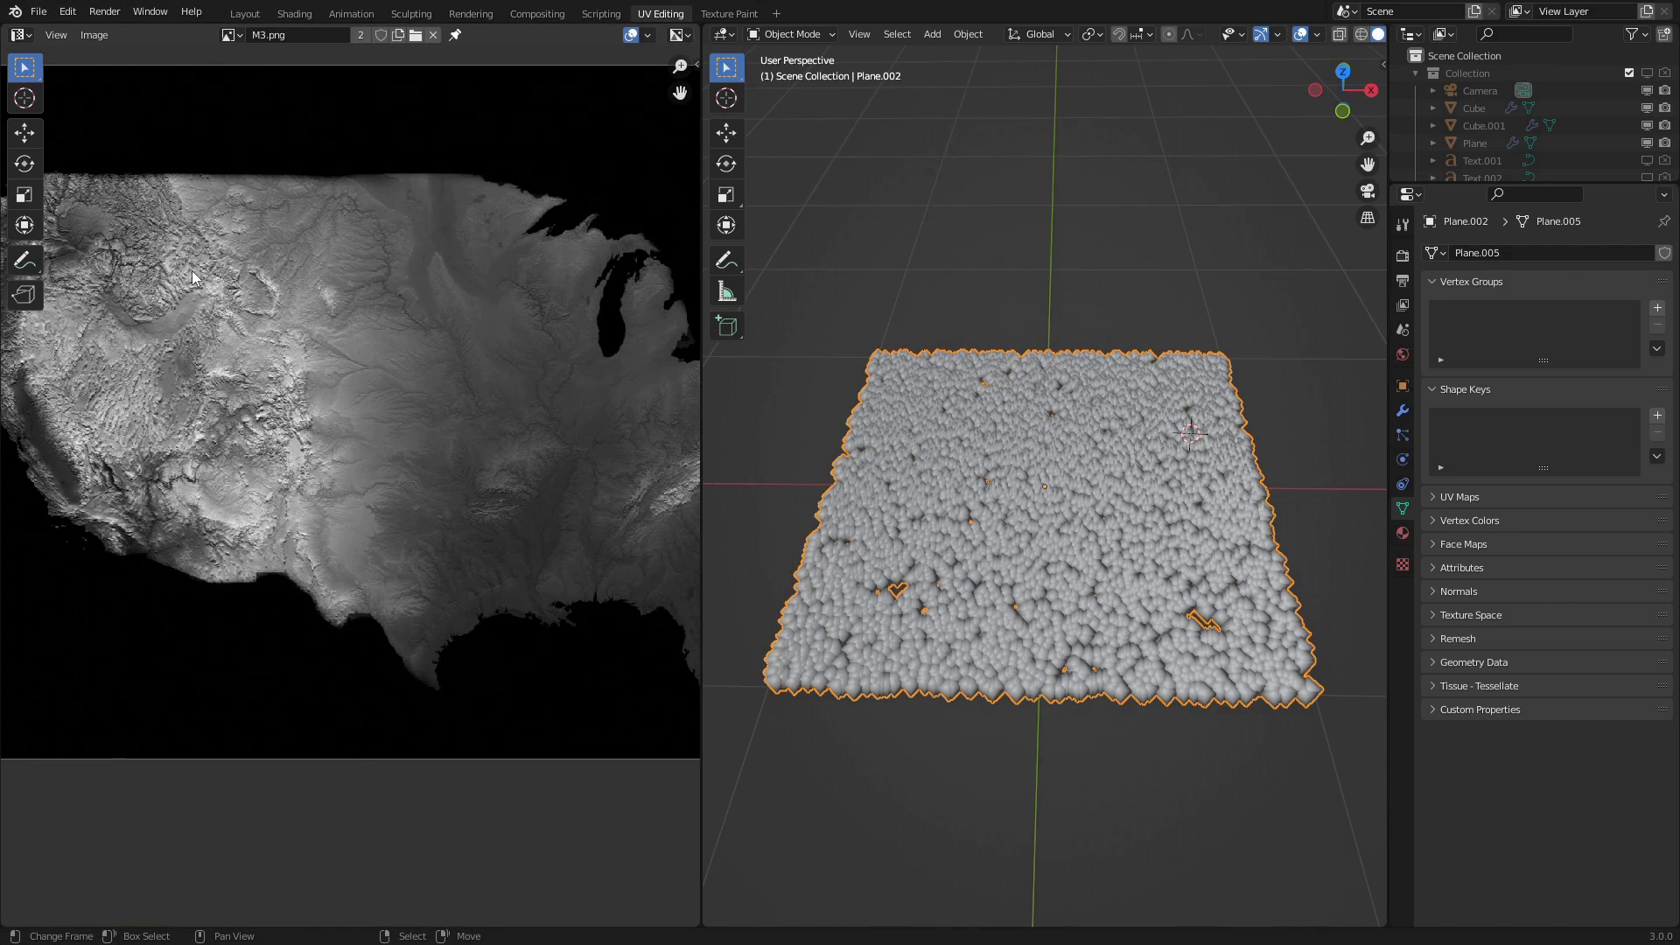
{"action": "middle_click_drag", "start_coordinate": [285, 423], "coordinate": [349, 448]}
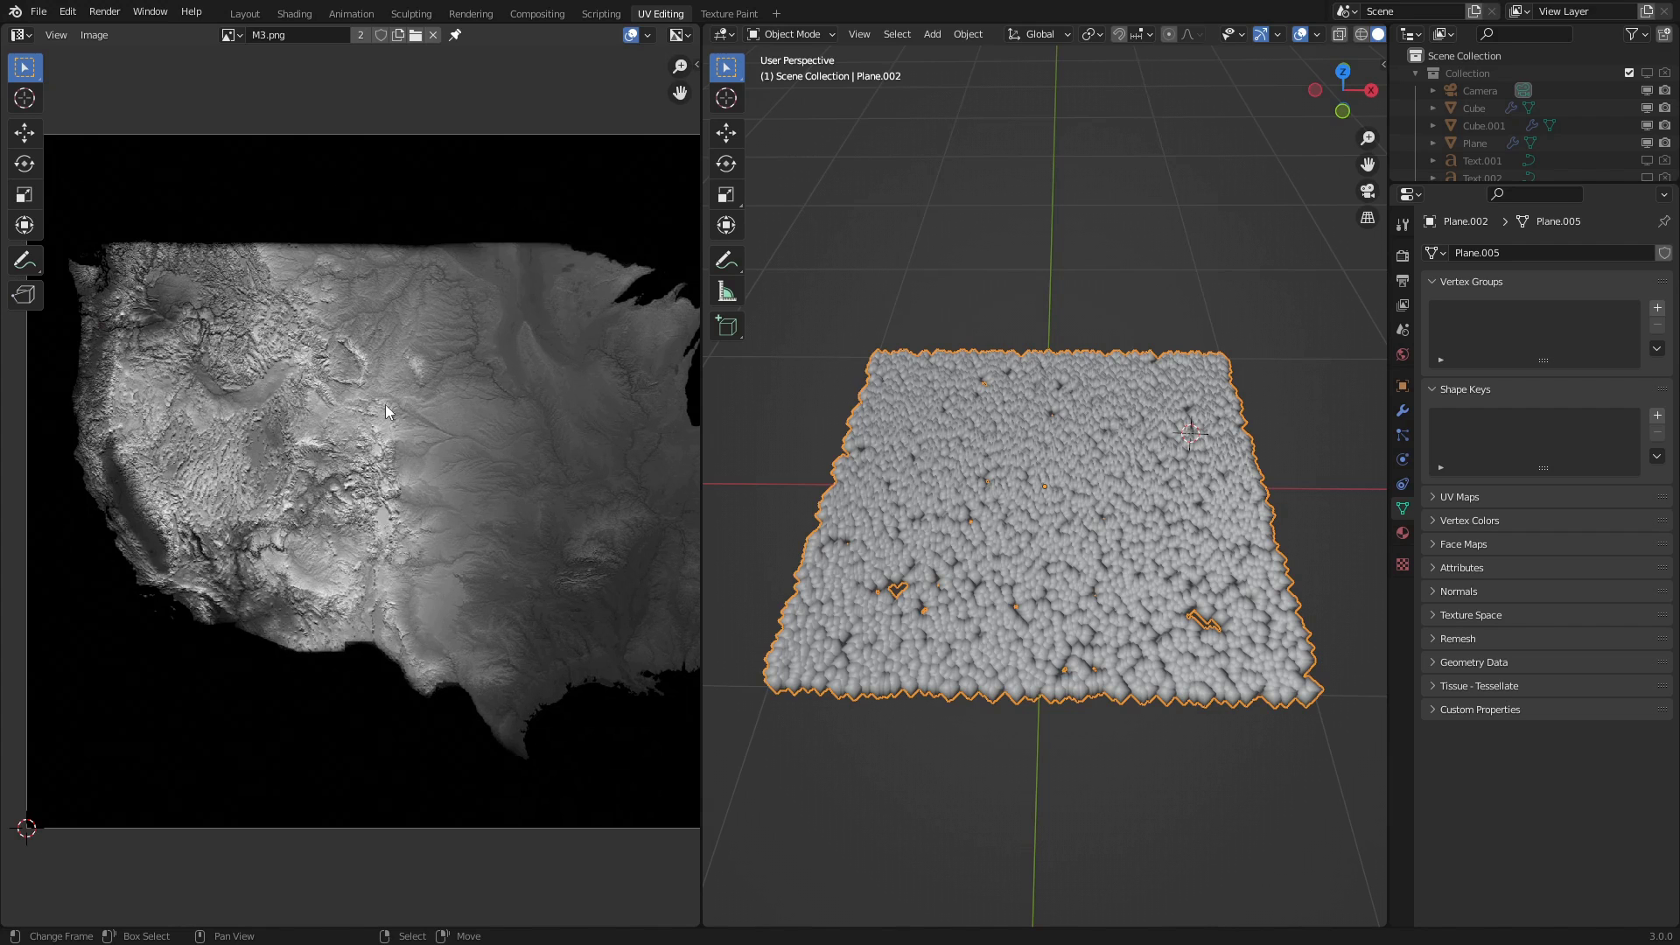
{"action": "middle_click_drag", "start_coordinate": [385, 404], "coordinate": [235, 375]}
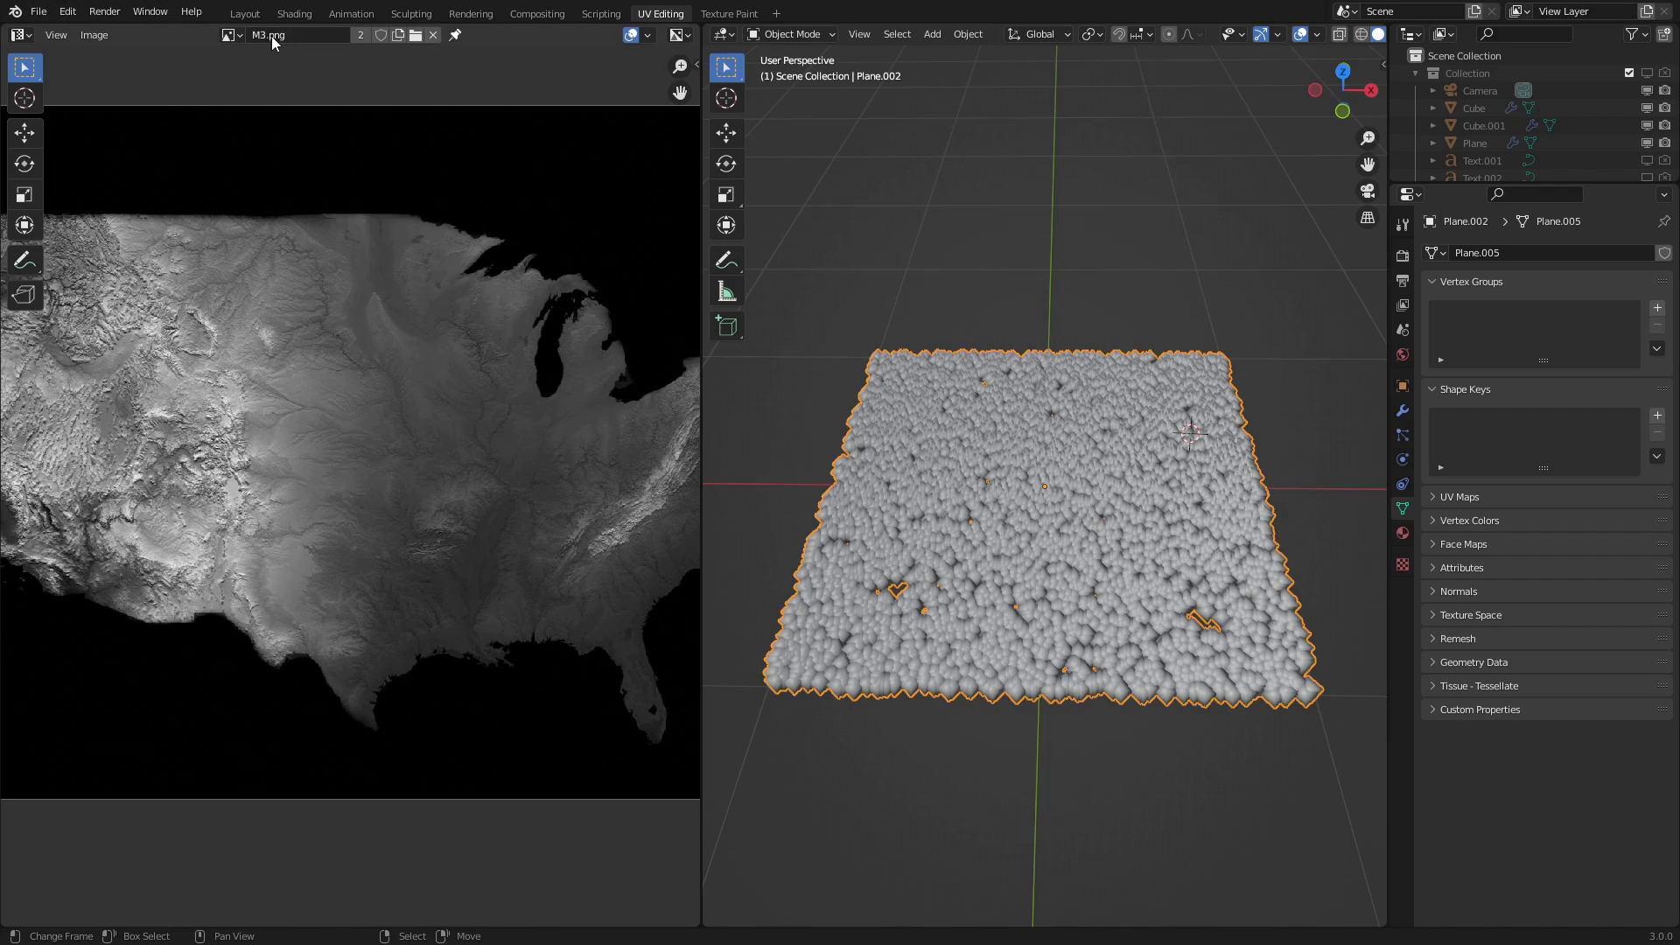
Return to the Shading workspace and assign M3.png to the Image Texture node
{"action": "left_click", "coordinate": [294, 14]}
{"action": "scroll", "coordinate": [343, 604], "scroll_direction": "up", "scroll_amount": 2}
{"action": "left_click_drag", "start_coordinate": [422, 569], "coordinate": [402, 555]}
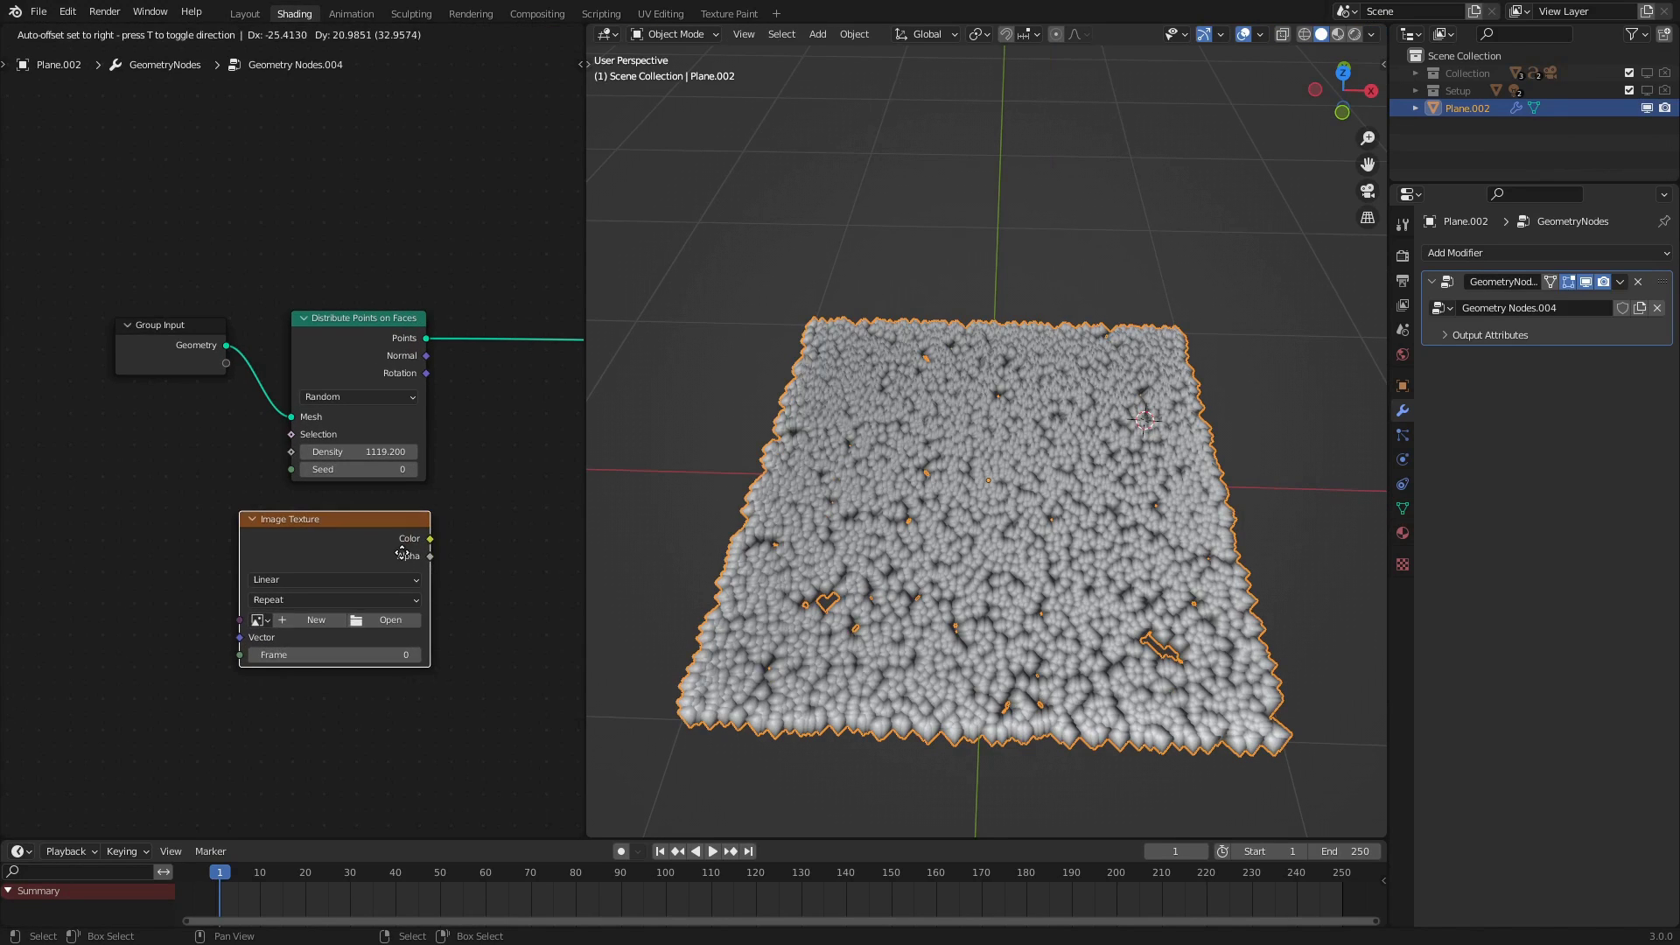
{"action": "scroll", "coordinate": [326, 613], "scroll_direction": "up", "scroll_amount": 1}
{"action": "left_click", "coordinate": [249, 667]}
{"action": "left_click", "coordinate": [274, 719]}
Expose the image texture's Vector through the Group Input and bind that modifier input to the UVMap attribute
{"action": "middle_click_drag", "start_coordinate": [223, 457], "coordinate": [229, 424]}
{"action": "left_click", "coordinate": [203, 307]}
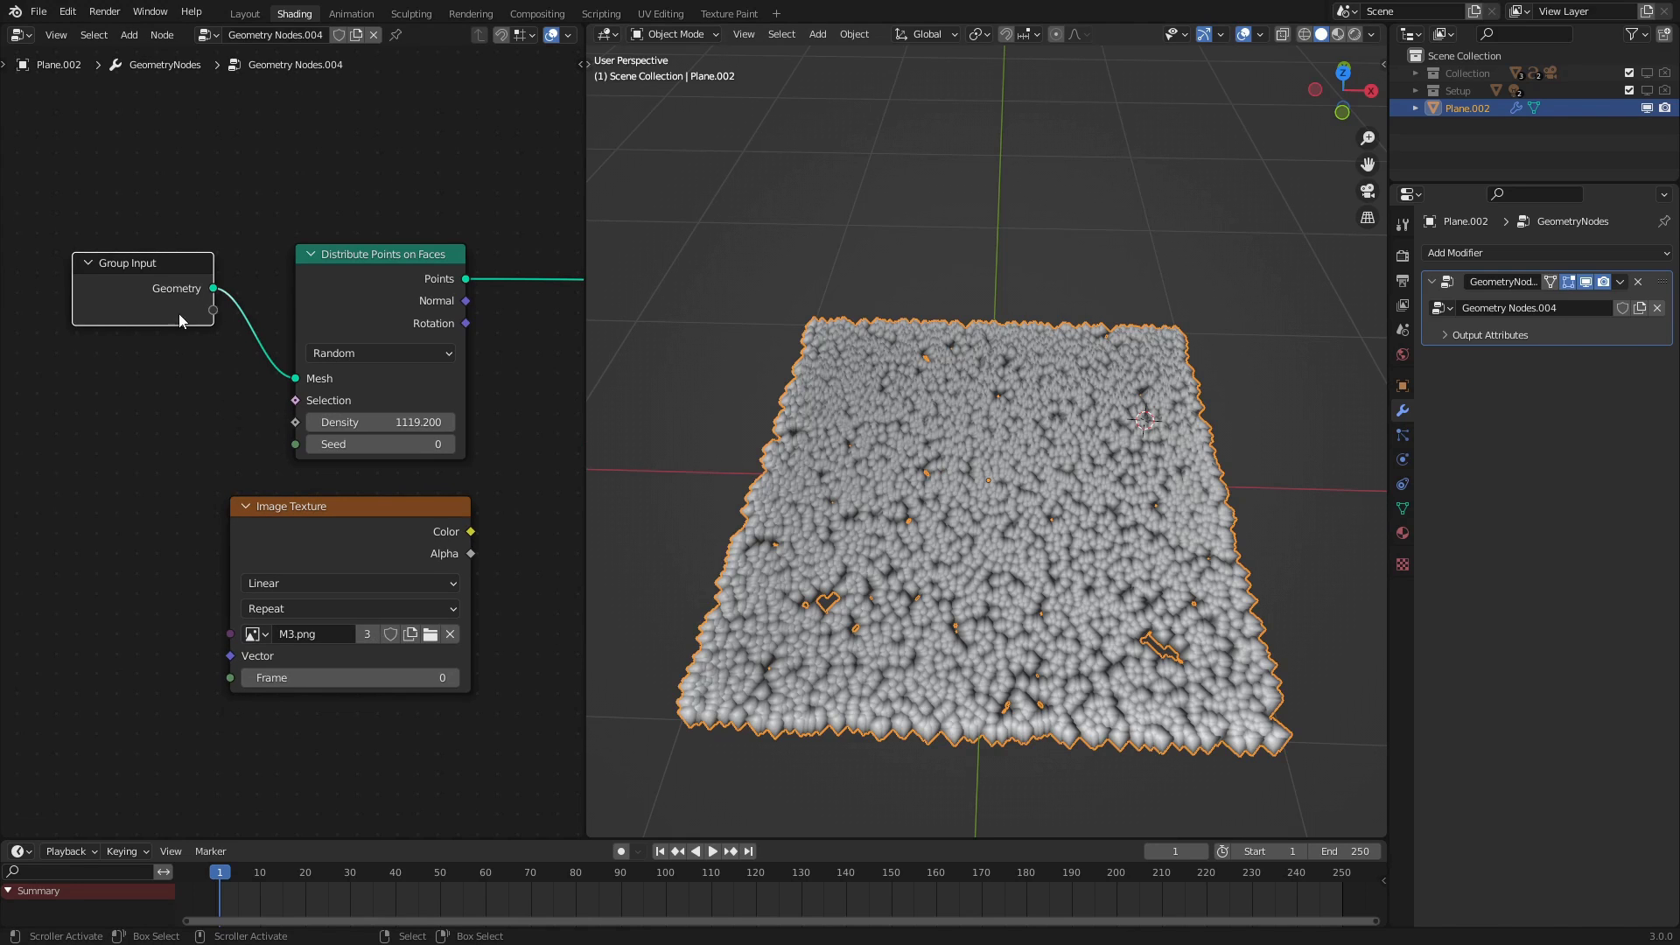
{"action": "left_click_drag", "start_coordinate": [210, 306], "coordinate": [230, 655]}
{"action": "left_click_drag", "start_coordinate": [280, 540], "coordinate": [310, 532]}
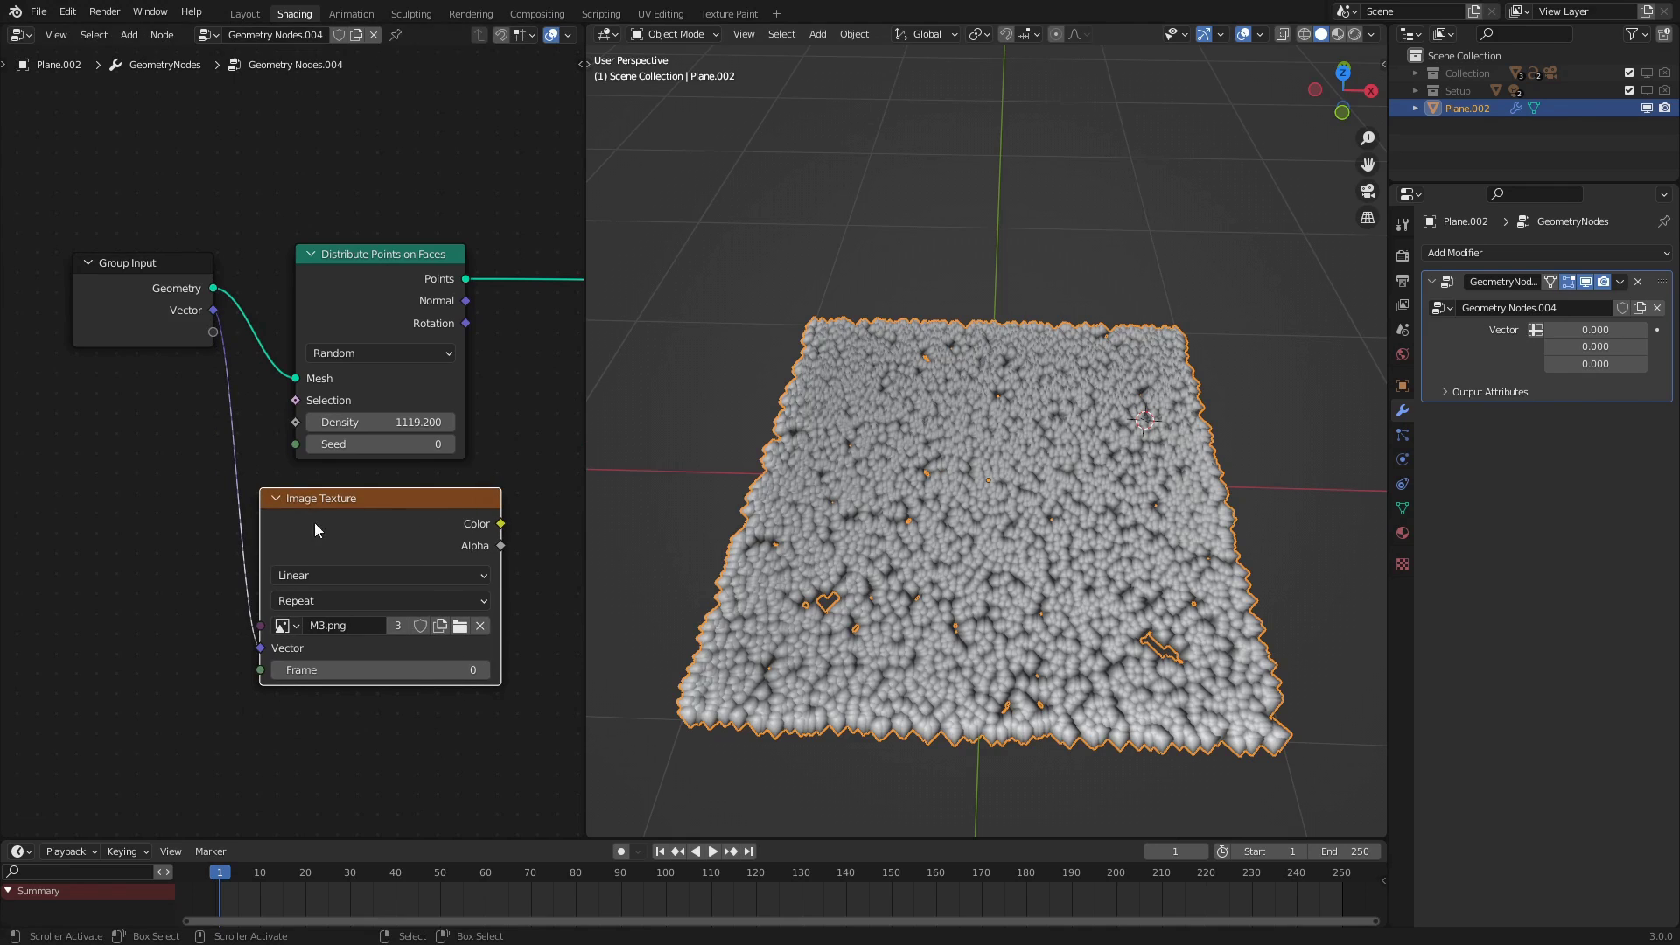
{"action": "left_click", "coordinate": [1536, 329]}
{"action": "left_click", "coordinate": [1592, 330]}
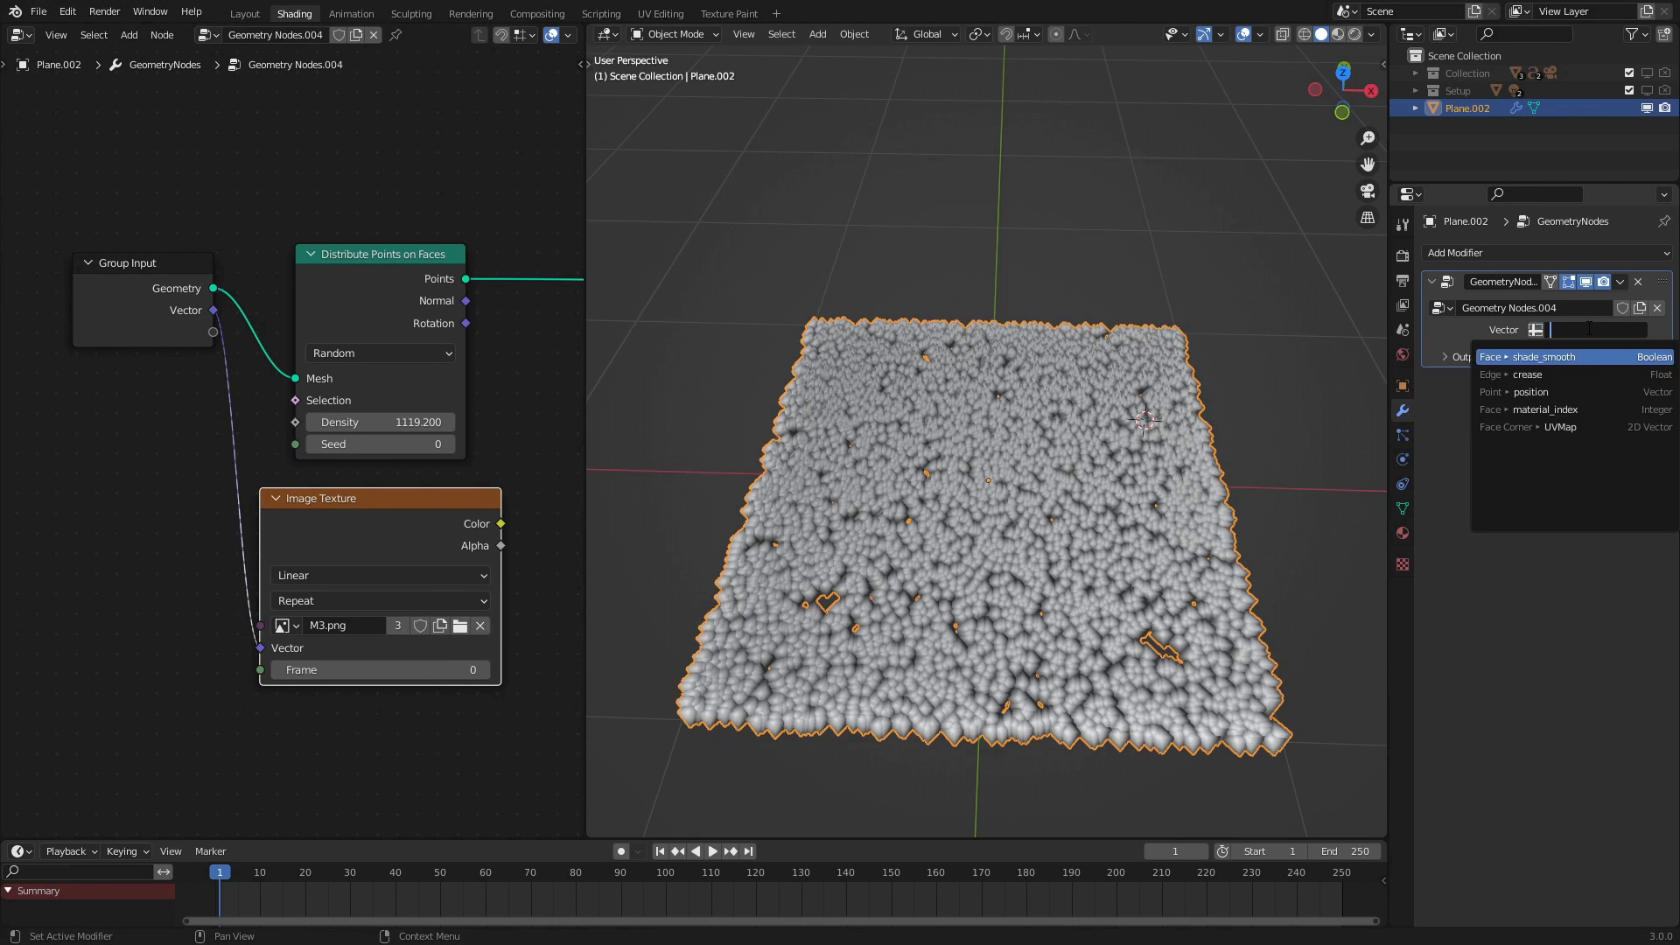
{"action": "left_click", "coordinate": [1575, 426]}
{"action": "middle_click_drag", "start_coordinate": [273, 523], "coordinate": [358, 443]}
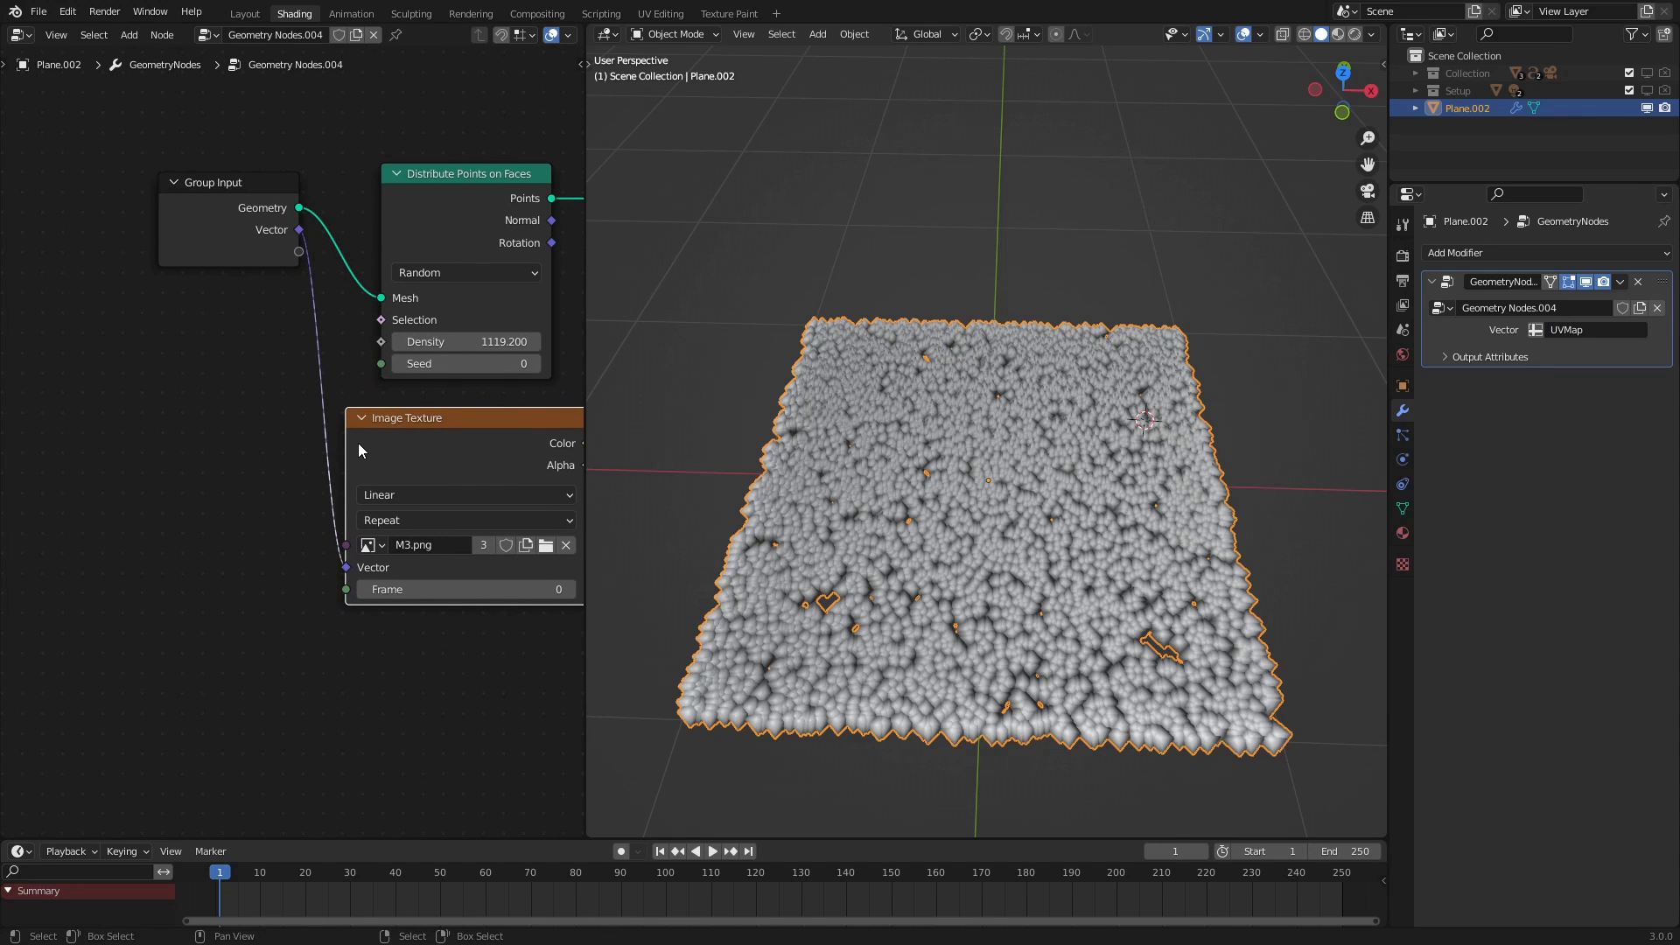
{"action": "left_click_drag", "start_coordinate": [358, 443], "coordinate": [337, 444]}
{"action": "middle_click_drag", "start_coordinate": [172, 515], "coordinate": [214, 446]}
{"action": "key", "text": "shift+a"}
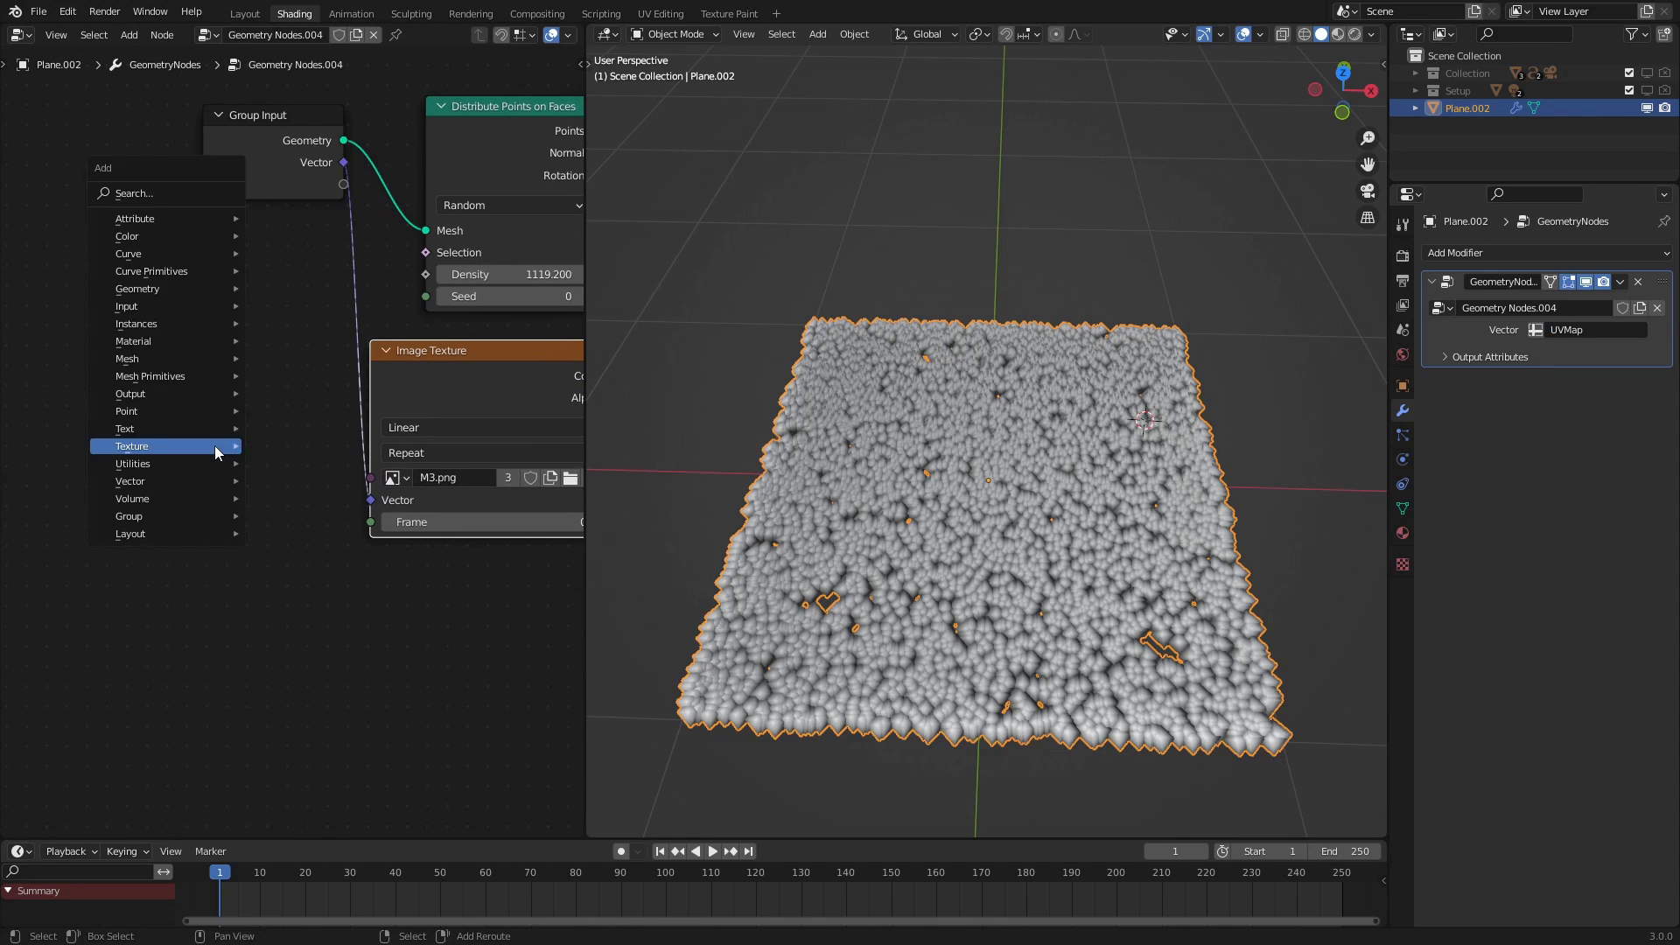
{"action": "left_click", "coordinate": [147, 194]}
{"action": "type", "text": "po"}
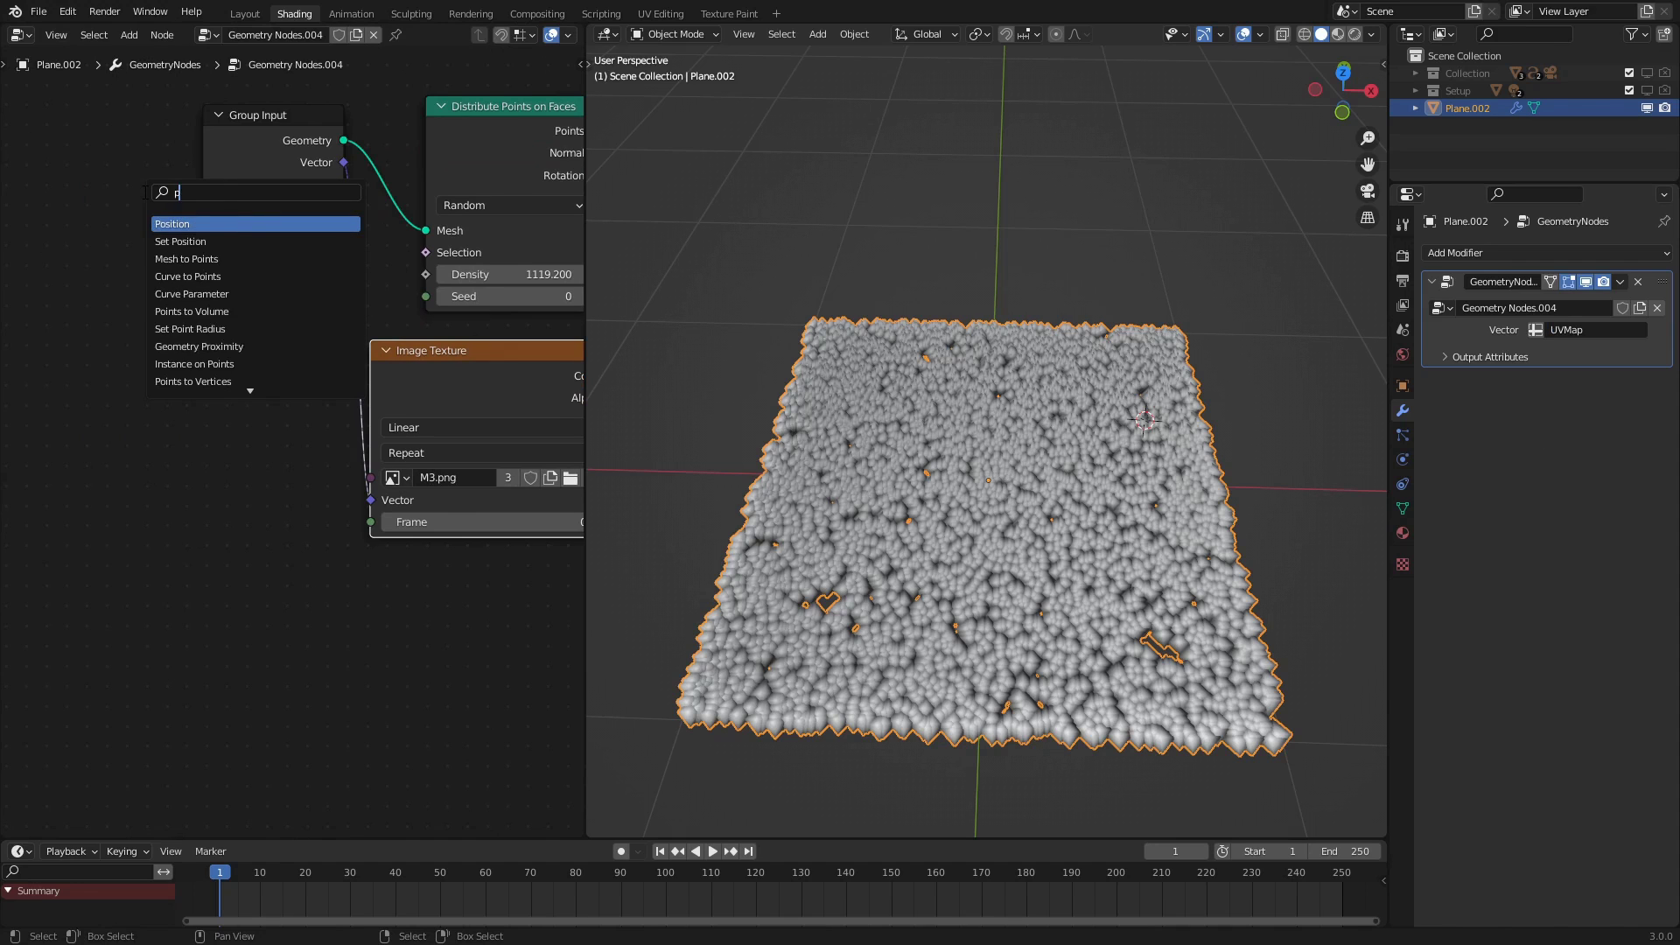
{"action": "left_click", "coordinate": [178, 223]}
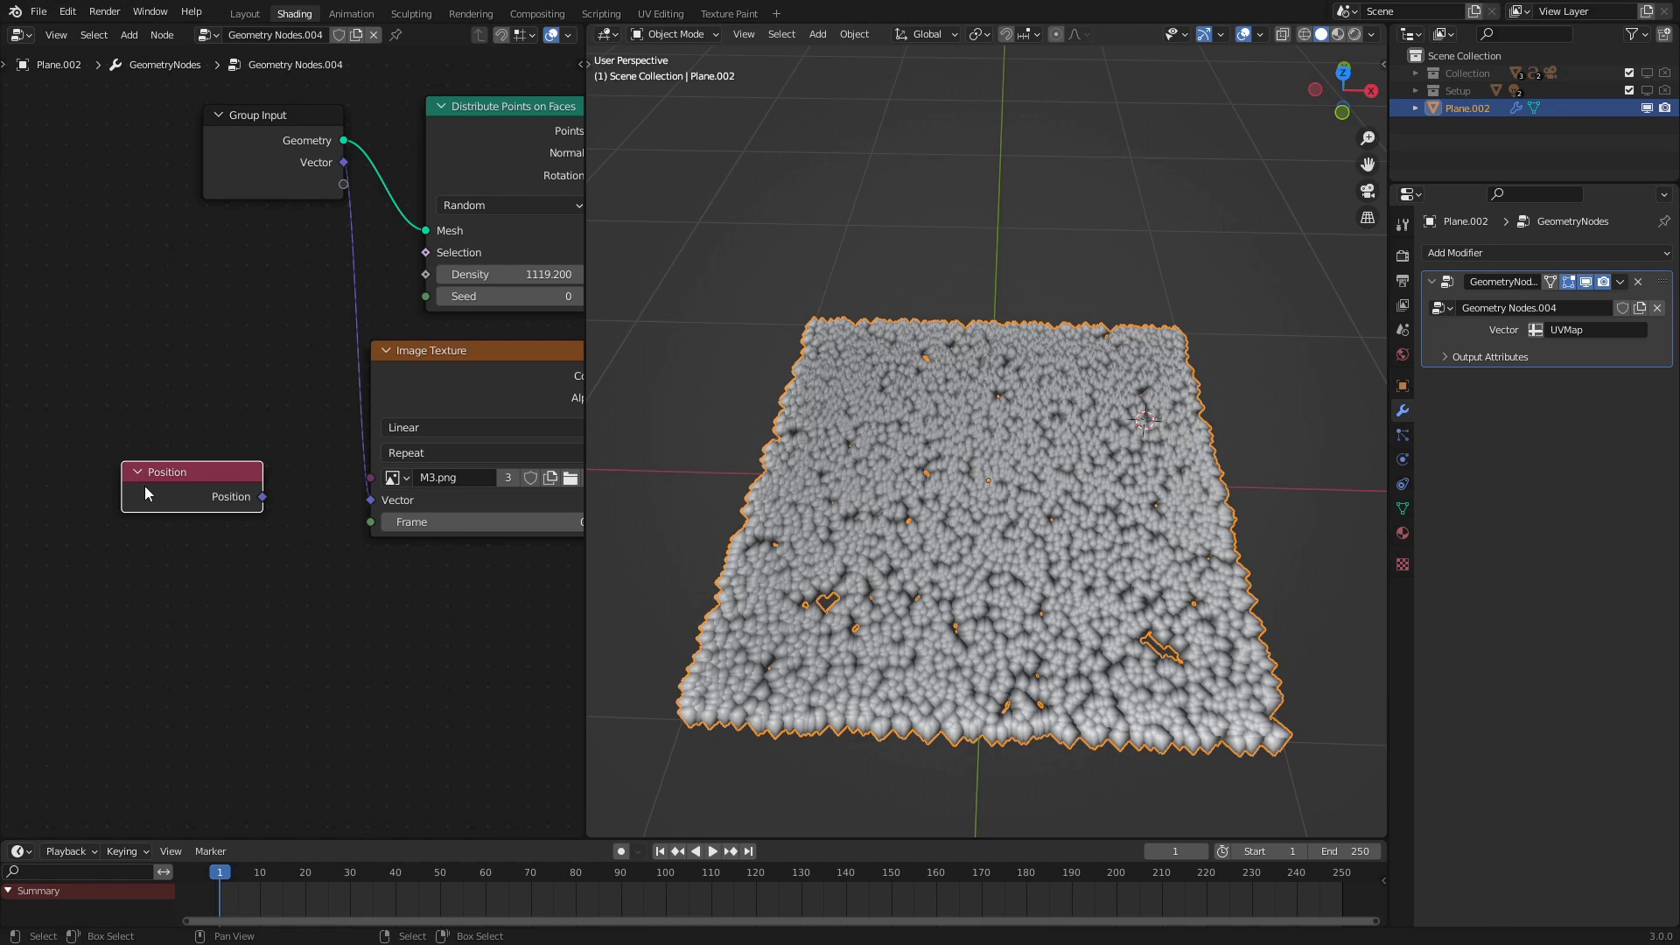
{"action": "key", "text": "x"}
Insert a Set Position node on the link between Distribute Points on Faces and Group Output
{"action": "left_click_drag", "start_coordinate": [263, 141], "coordinate": [225, 225]}
{"action": "middle_click_drag", "start_coordinate": [341, 273], "coordinate": [261, 338]}
{"action": "scroll", "coordinate": [320, 296], "scroll_direction": "down", "scroll_amount": 2}
{"action": "scroll", "coordinate": [354, 335], "scroll_direction": "down", "scroll_amount": 2}
{"action": "scroll", "coordinate": [355, 342], "scroll_direction": "up", "scroll_amount": 1}
{"action": "key", "text": "shift+a"}
{"action": "type", "text": "set"}
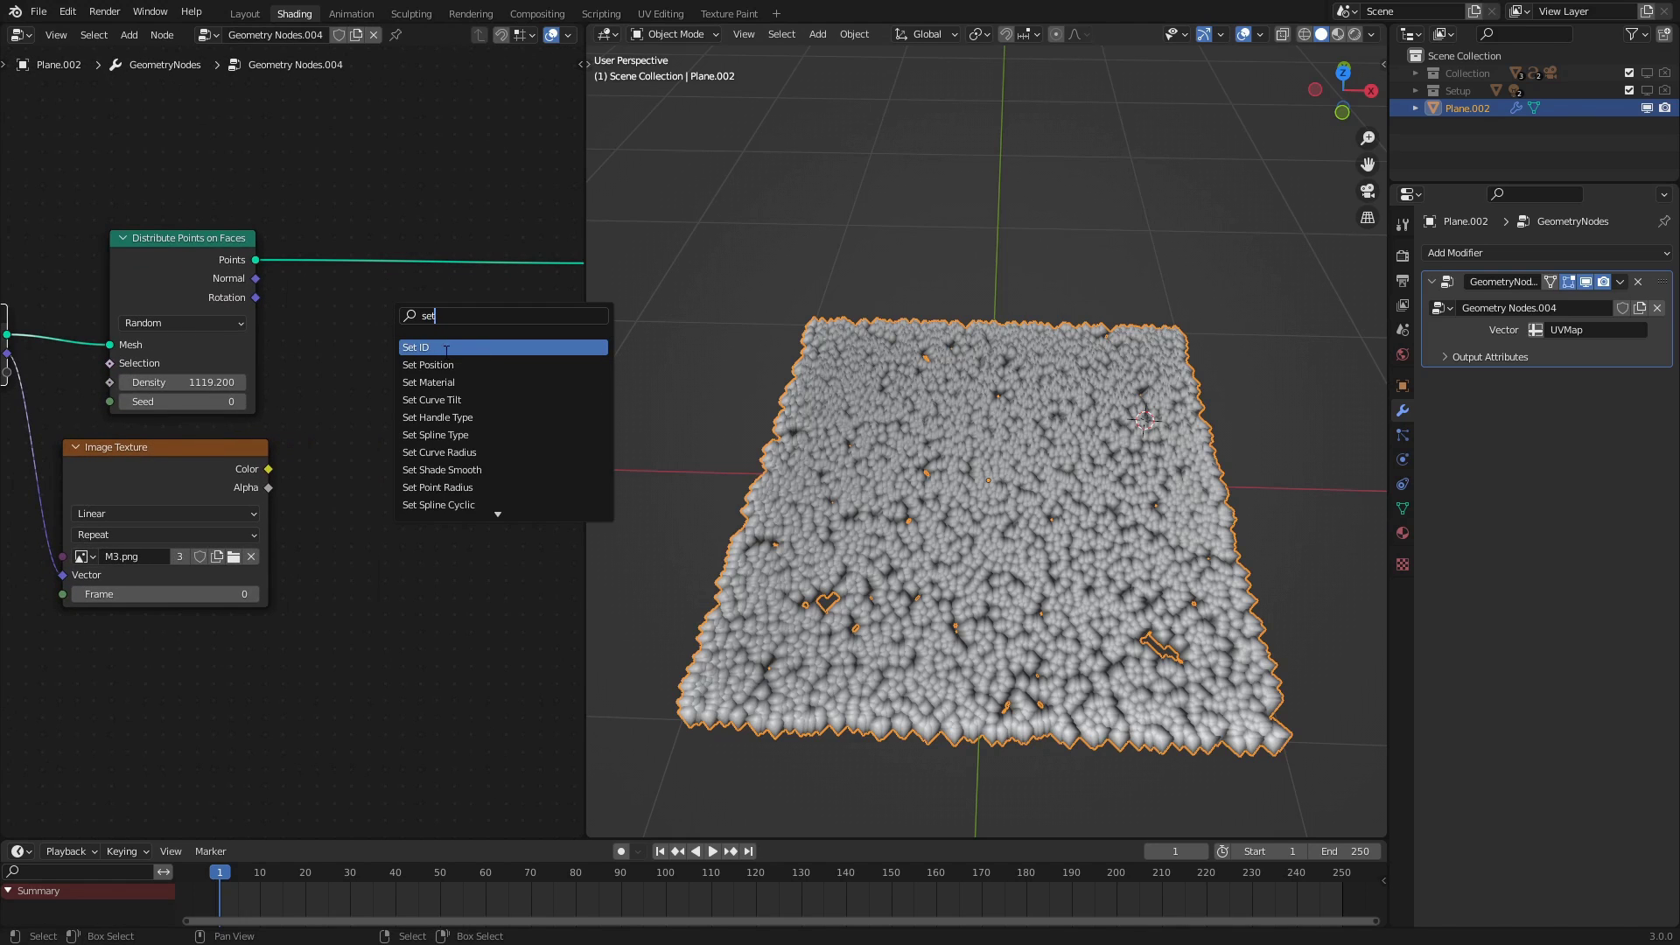
{"action": "left_click", "coordinate": [428, 382]}
{"action": "left_click", "coordinate": [438, 413]}
Route the image's Color through a Vector Math node set to Multiply into the Set Position offset, with a Z factor of 0.97
{"action": "key", "text": "q"}
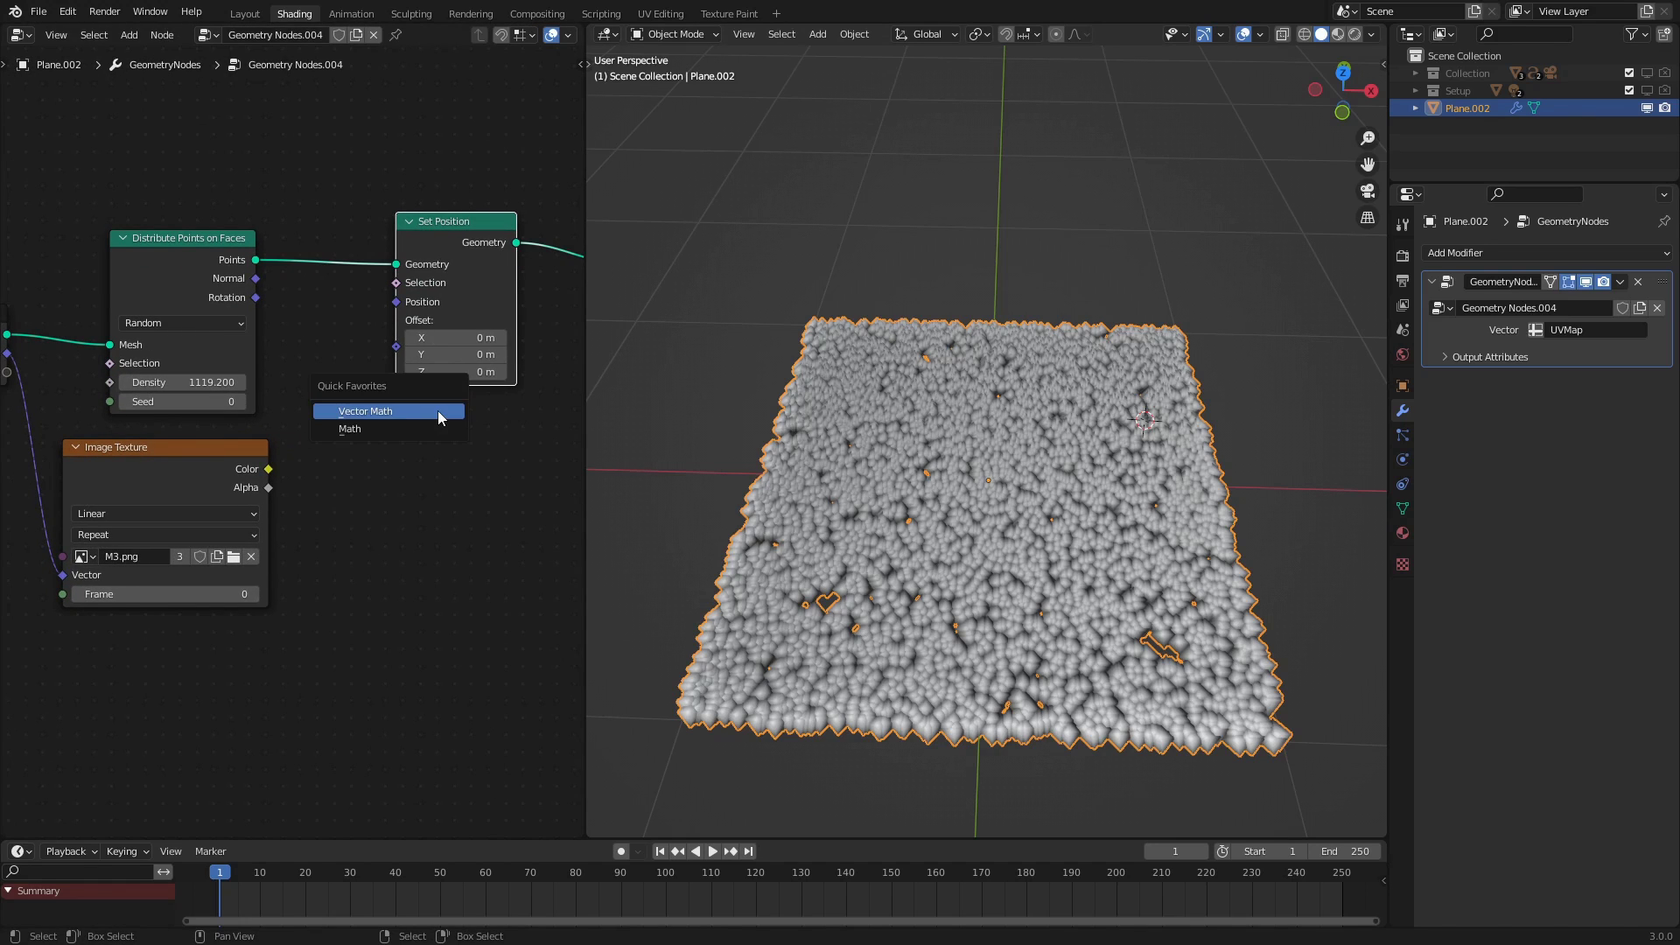
{"action": "left_click", "coordinate": [438, 413]}
{"action": "left_click", "coordinate": [374, 454]}
{"action": "left_click", "coordinate": [427, 508]}
{"action": "left_click", "coordinate": [401, 568]}
{"action": "left_click_drag", "start_coordinate": [269, 469], "coordinate": [366, 549]}
{"action": "left_click_drag", "start_coordinate": [485, 484], "coordinate": [396, 321]}
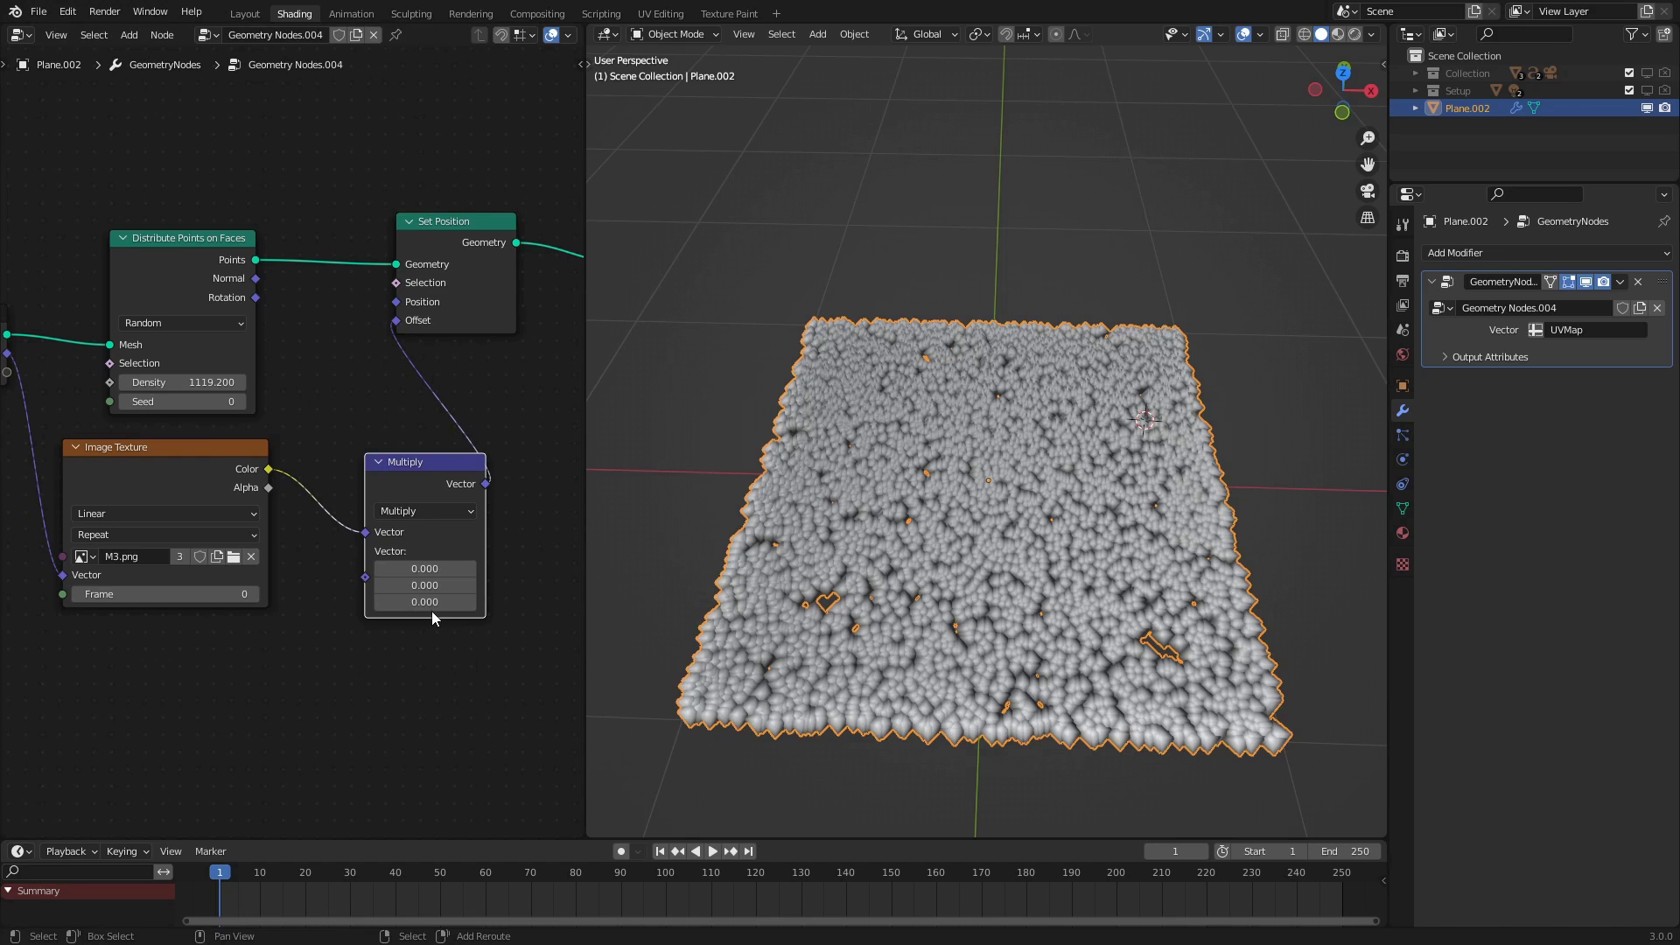
{"action": "mouse_move", "coordinate": [425, 605]}
{"action": "left_mouse_down"}
{"action": "mouse_move", "coordinate": [495, 605]}
{"action": "mouse_move", "coordinate": [456, 604]}
{"action": "left_mouse_up"}
Scale the plane's mesh by 1.5 along the X axis in Edit Mode, and return to Object Mode
{"action": "middle_click_drag", "start_coordinate": [1031, 547], "coordinate": [1058, 538]}
{"action": "key", "text": "Tab"}
{"action": "key", "text": "s"}
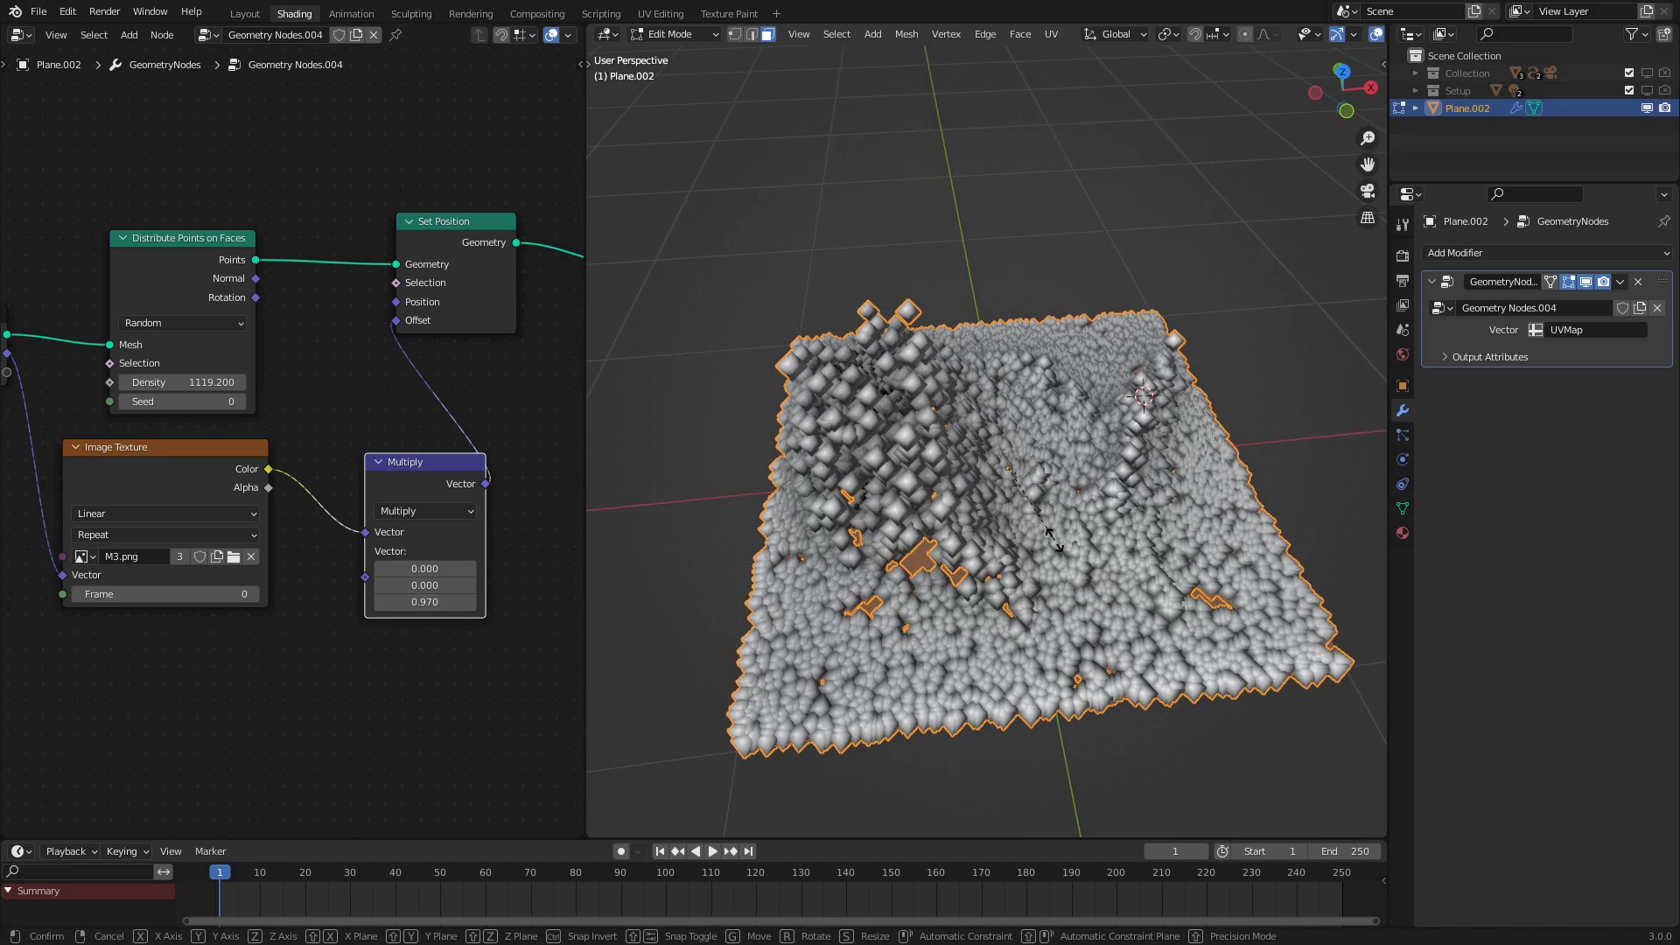
{"action": "key", "text": "x"}
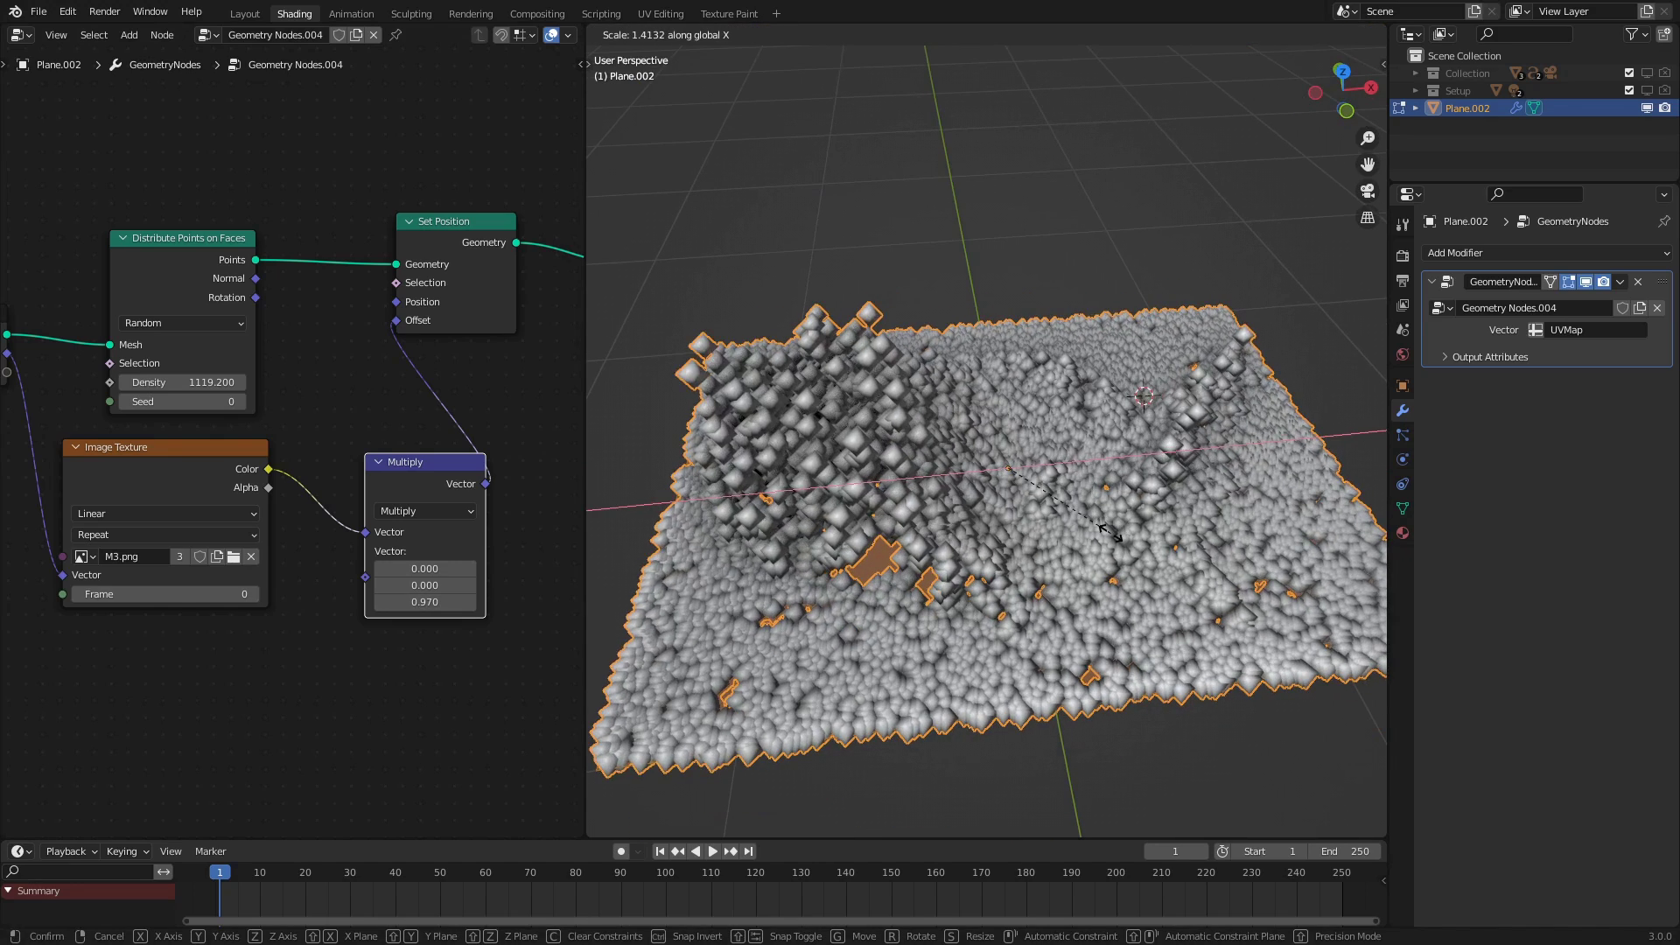
{"action": "type", "text": "1.5"}
{"action": "key", "text": "Return"}
{"action": "key", "text": "Tab"}
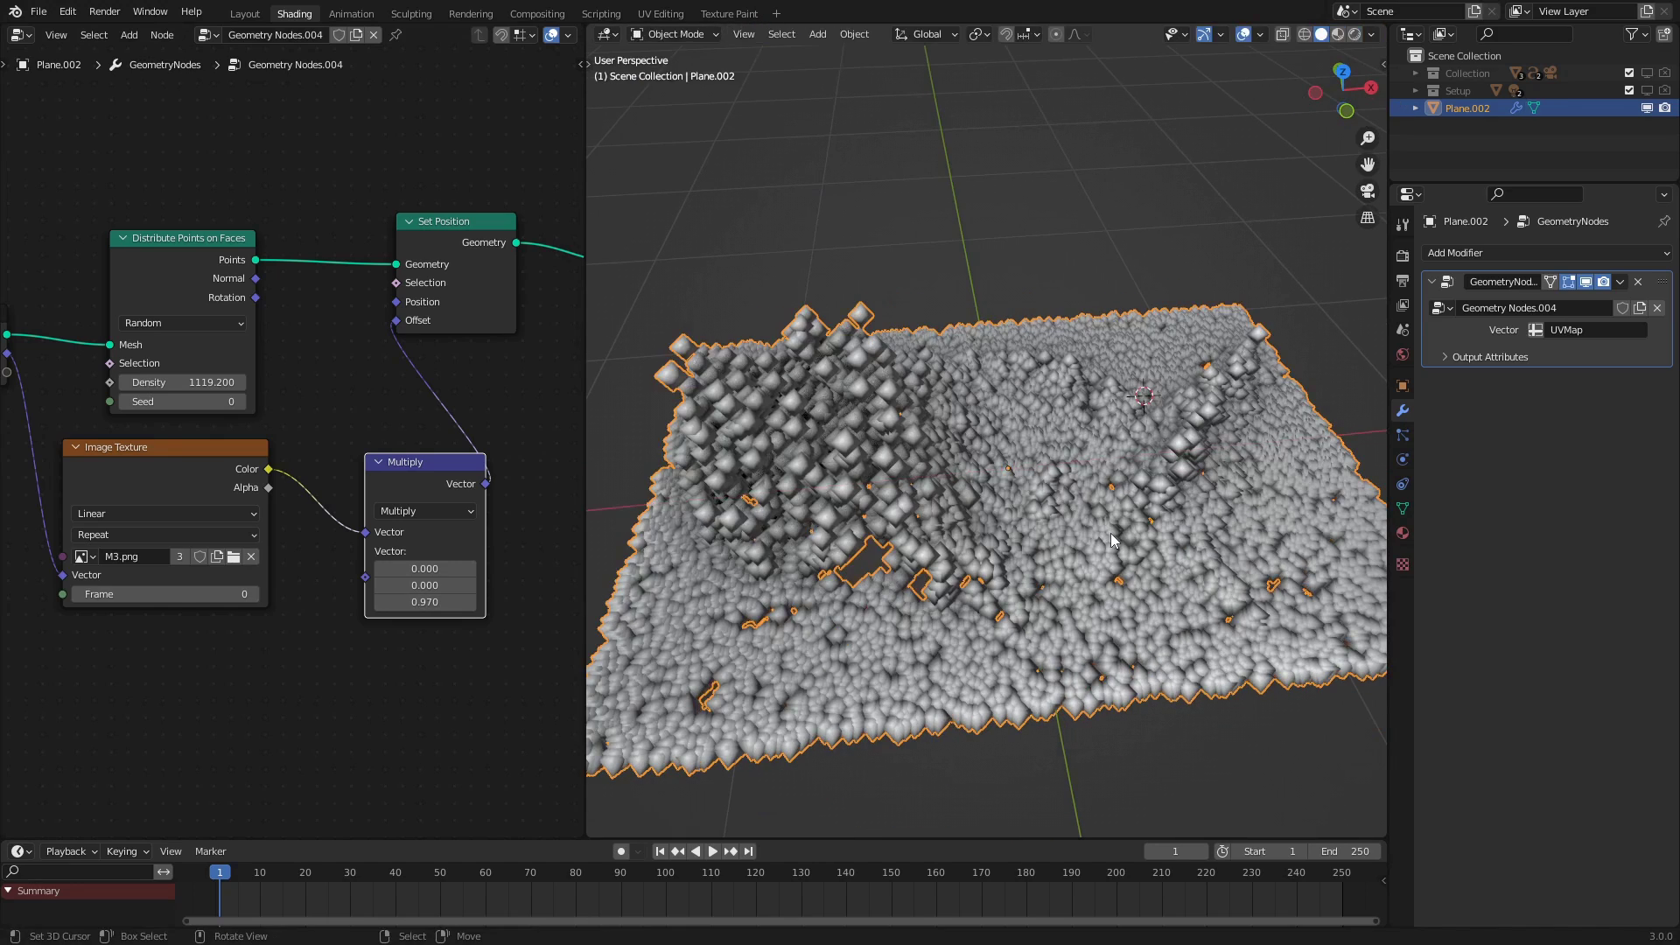
Set the Multiply node's Z factor to 1.6 and inspect the displaced points from above
{"action": "middle_click_drag", "start_coordinate": [1078, 423], "coordinate": [1057, 453]}
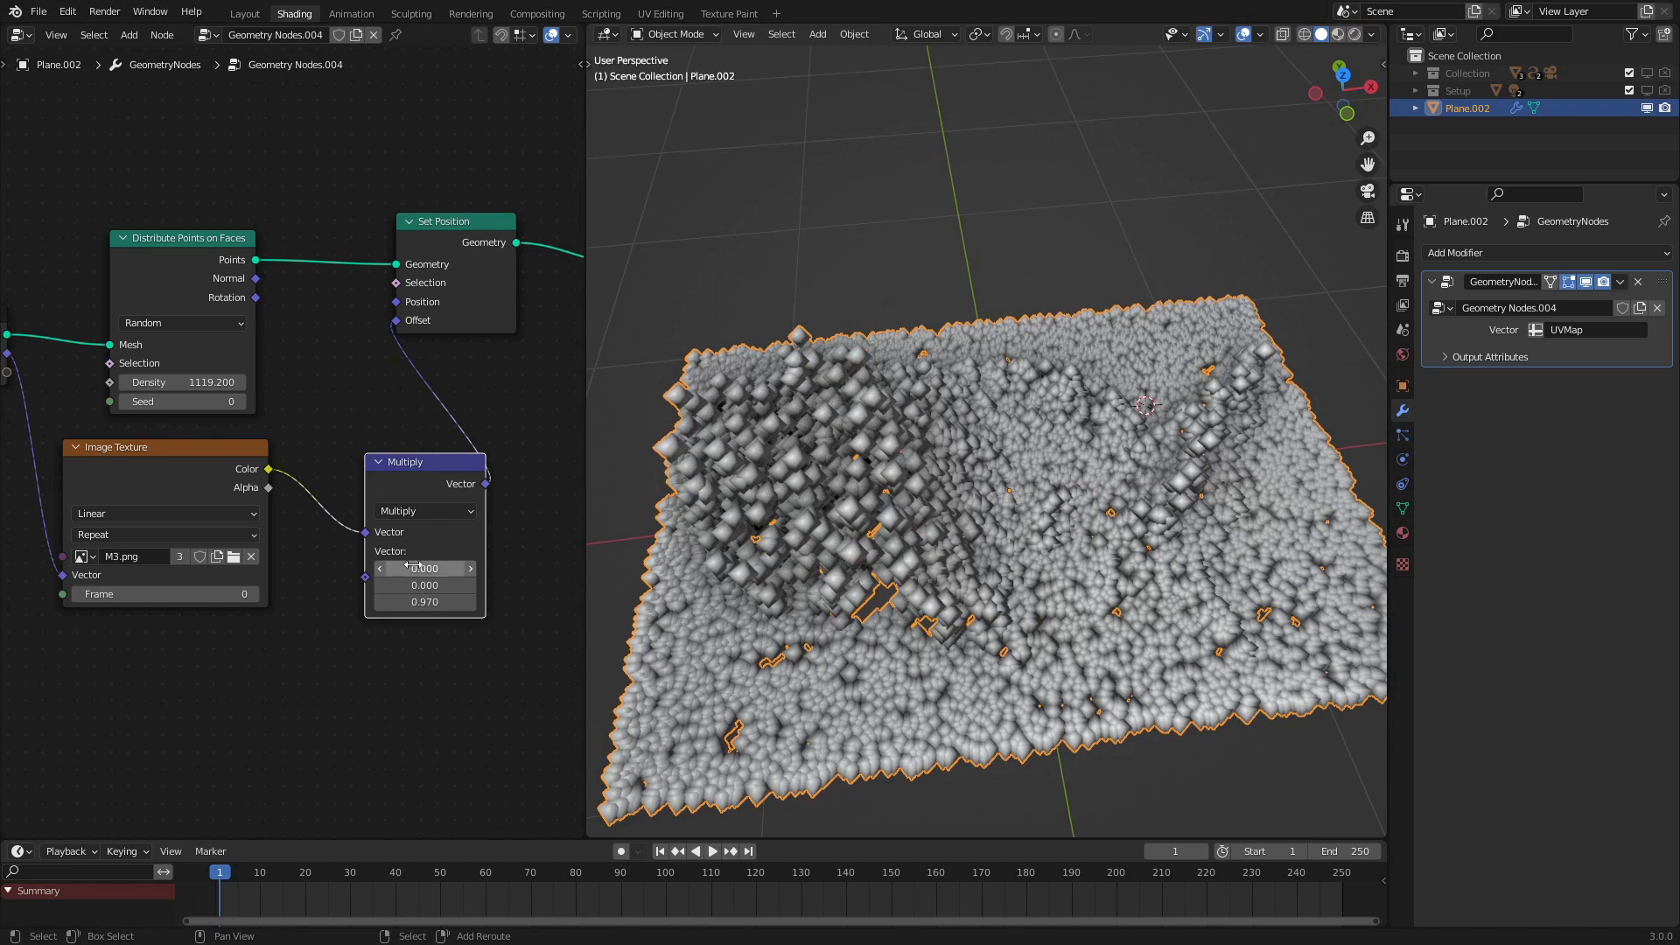
{"action": "left_click_drag", "start_coordinate": [424, 602], "coordinate": [492, 602]}
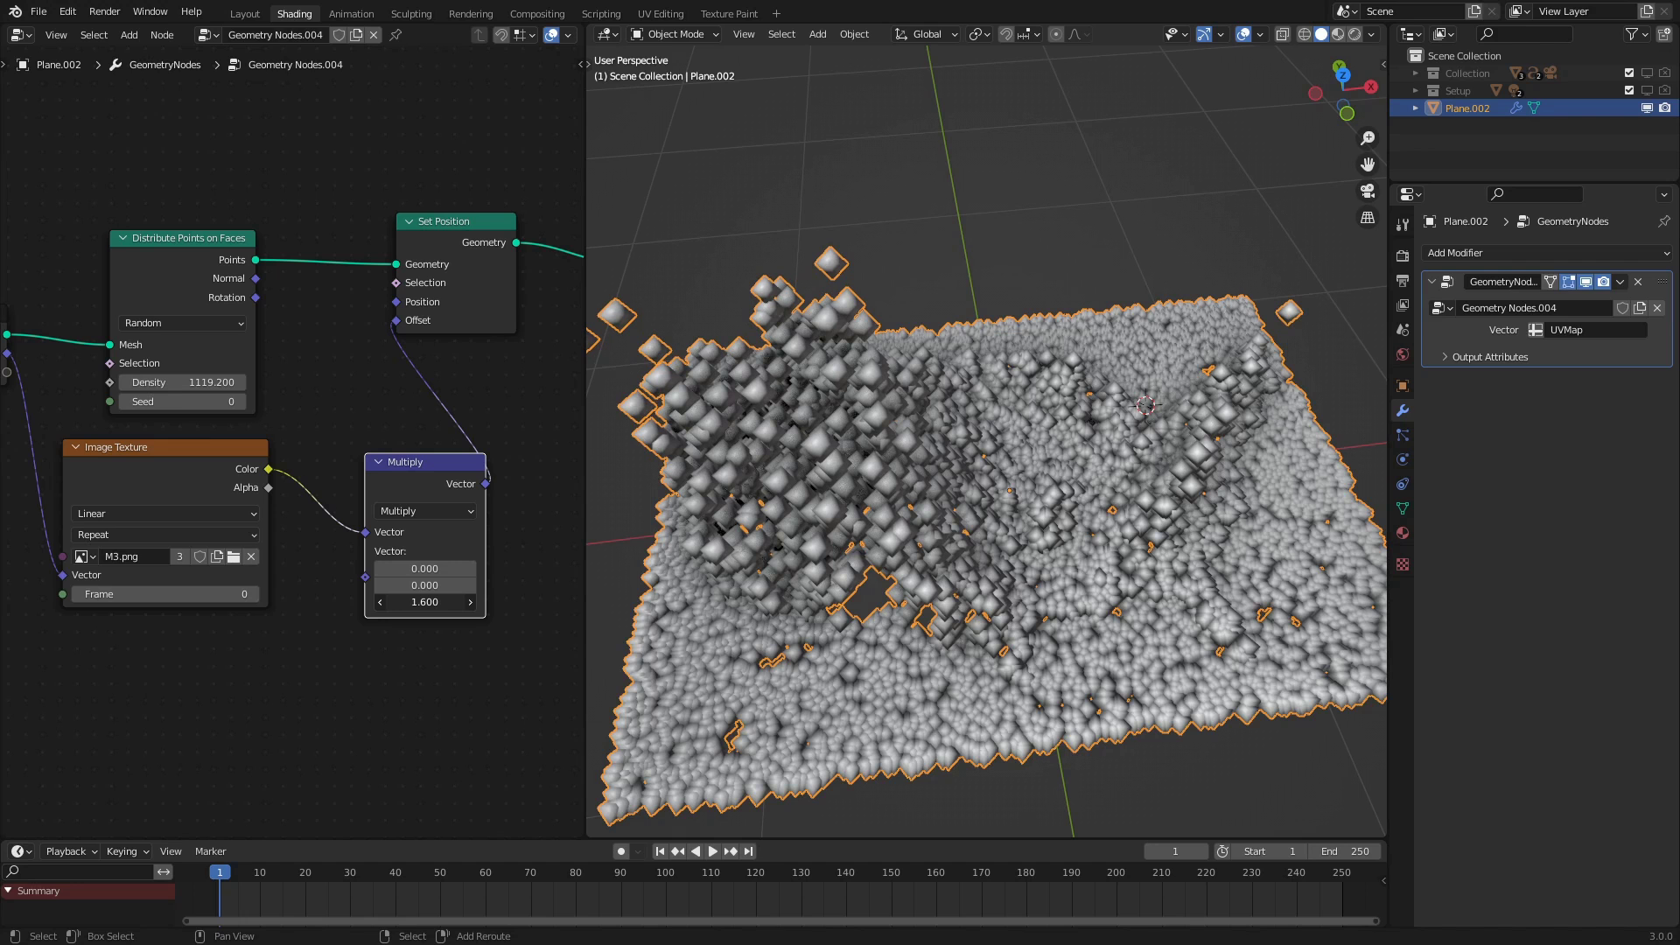
{"action": "middle_click_drag", "start_coordinate": [1164, 455], "coordinate": [1005, 458]}
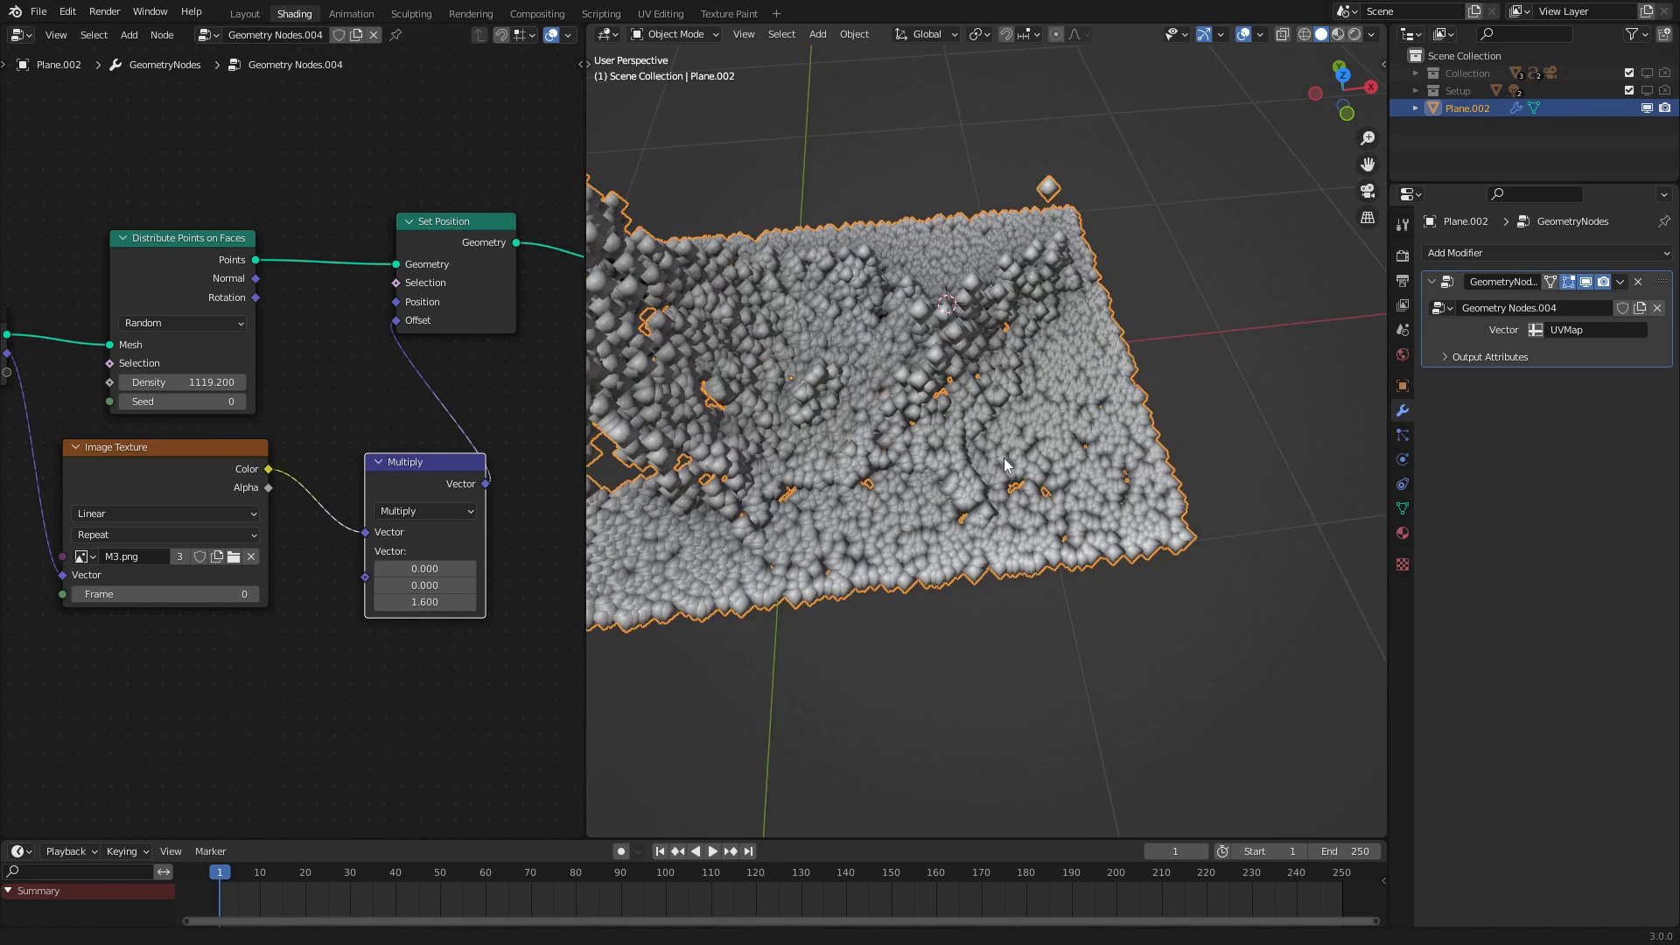
{"action": "middle_click_drag", "start_coordinate": [1131, 317], "coordinate": [1090, 353]}
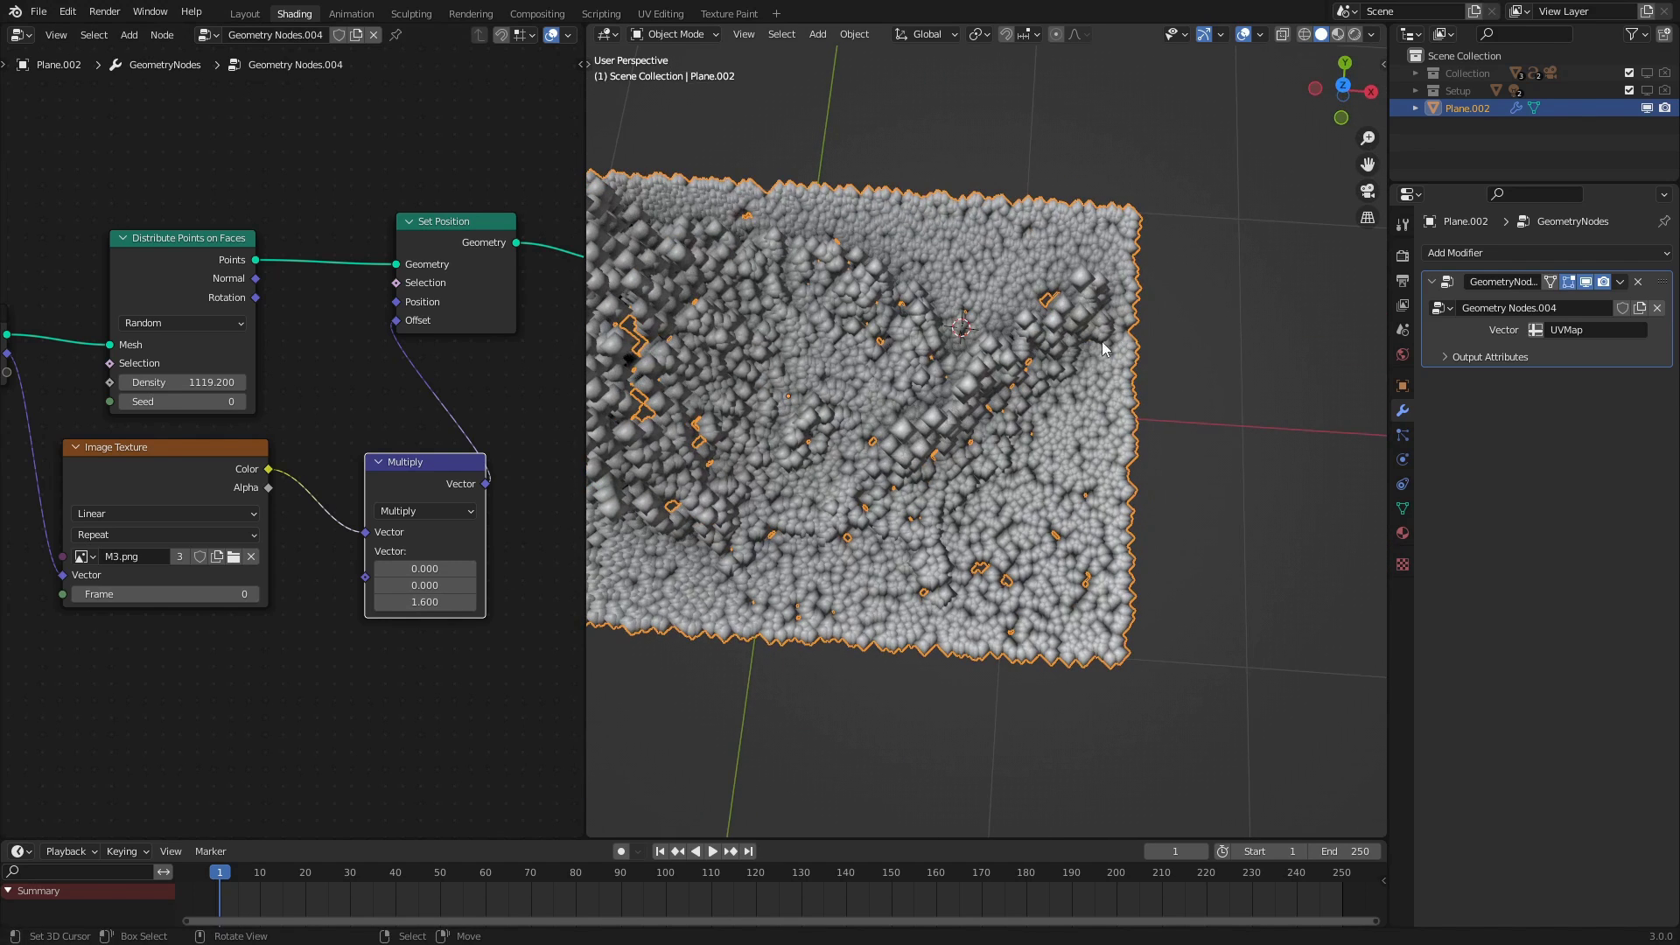
Compare the displaced points with the M3.png height map in the UV Editing workspace
{"action": "left_click", "coordinate": [661, 13]}
{"action": "scroll", "coordinate": [486, 444], "scroll_direction": "down", "scroll_amount": 3}
{"action": "key", "text": "Tab"}
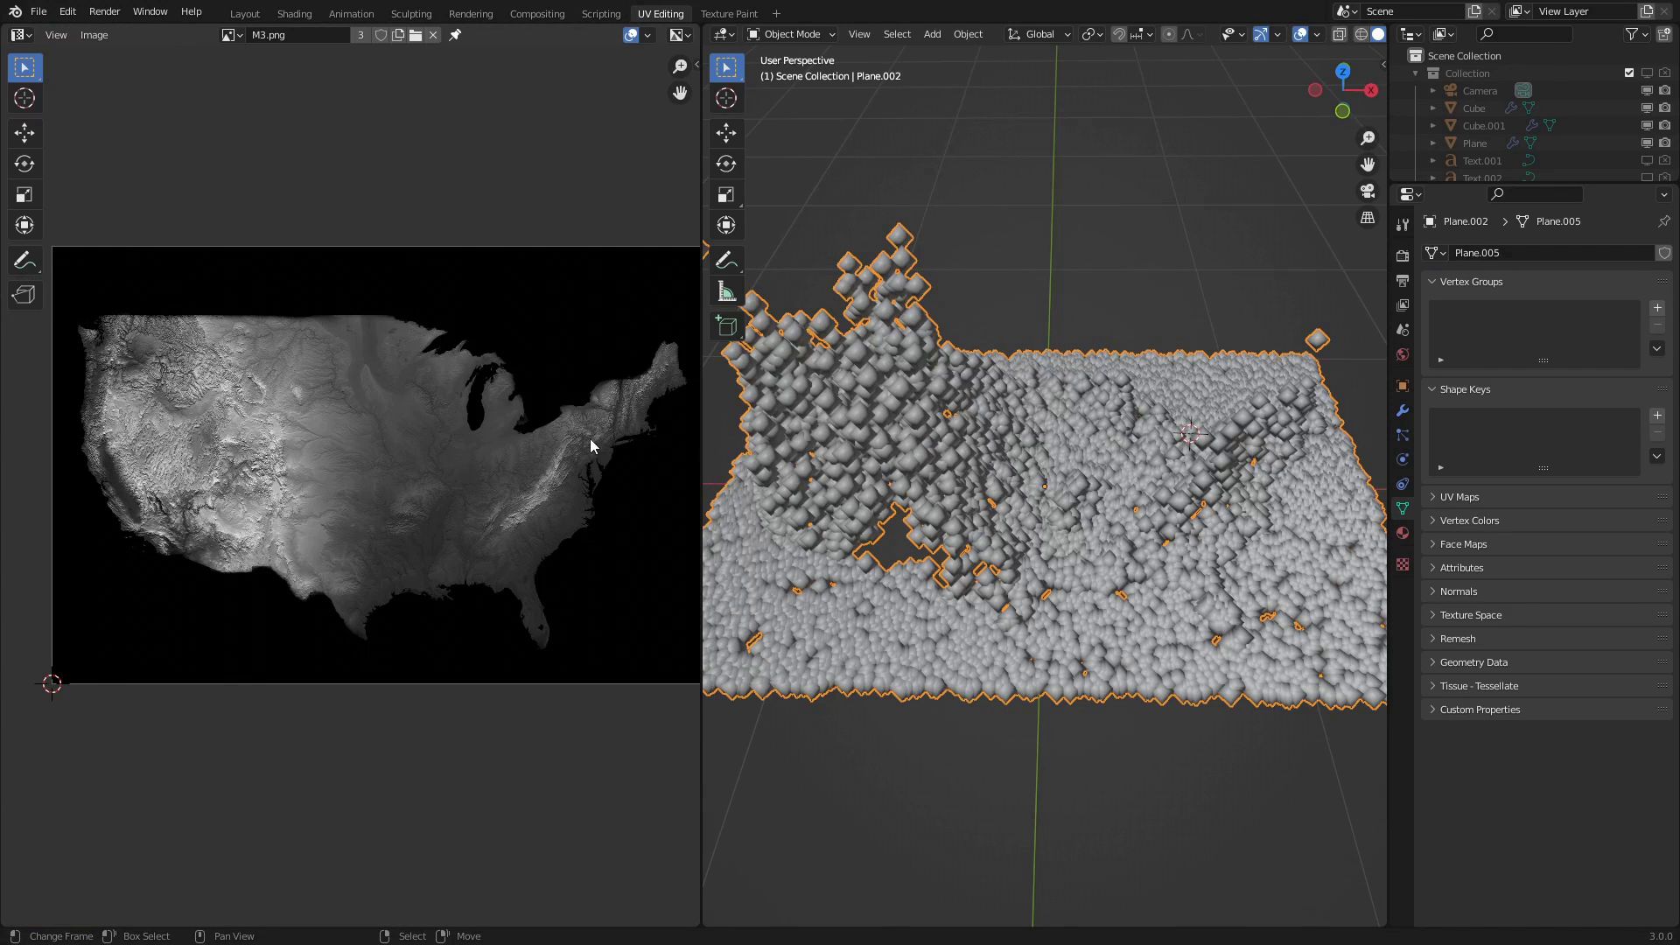
Return to the Shading workspace and insert a Delete Geometry node between Distribute Points on Faces and Set Position
{"action": "left_click", "coordinate": [294, 13]}
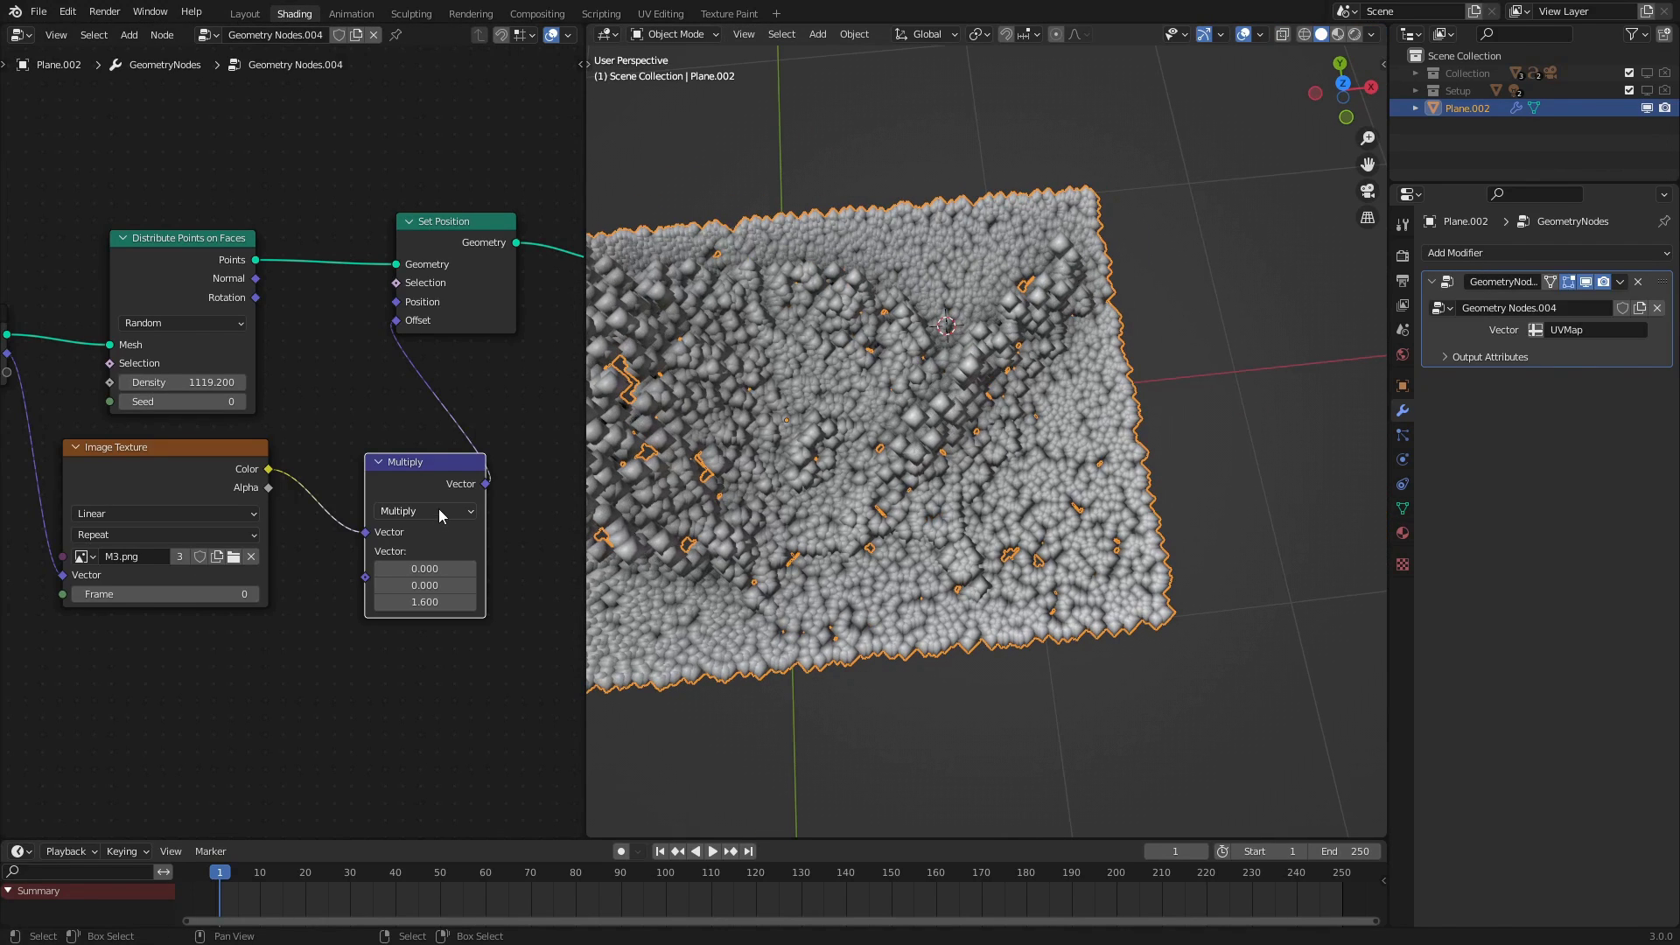
{"action": "left_click_drag", "start_coordinate": [435, 456], "coordinate": [470, 446]}
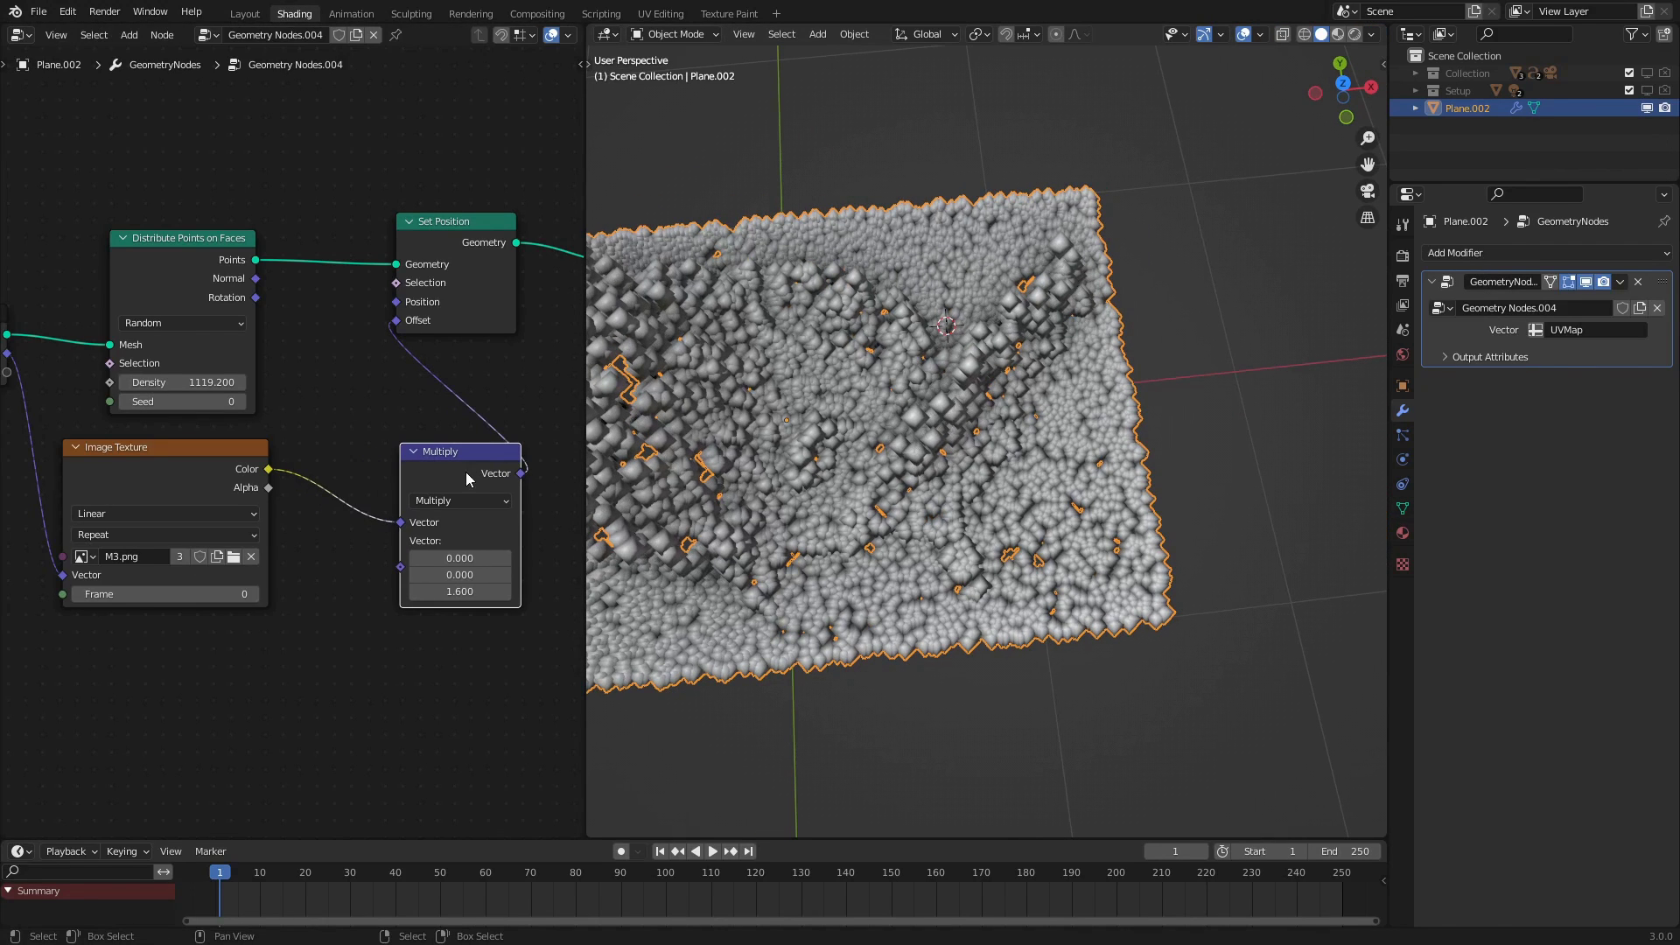
{"action": "middle_click_drag", "start_coordinate": [947, 271], "coordinate": [1007, 280]}
{"action": "scroll", "coordinate": [271, 463], "scroll_direction": "down", "scroll_amount": 1}
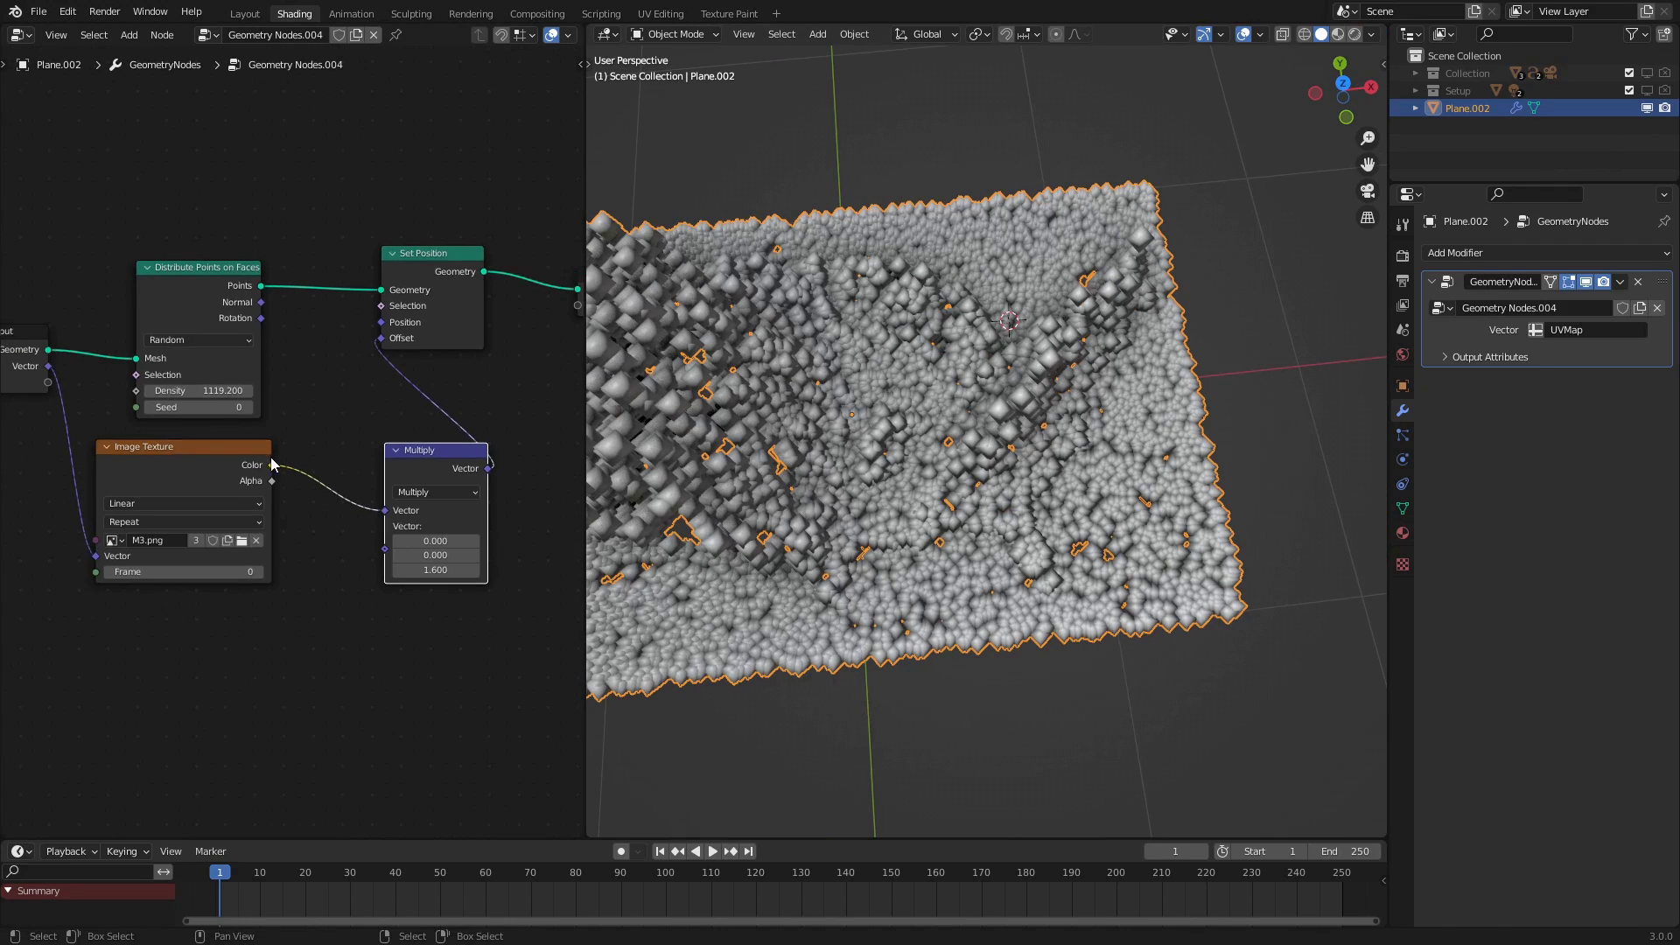
{"action": "key", "text": "shift+a"}
{"action": "type", "text": "de"}
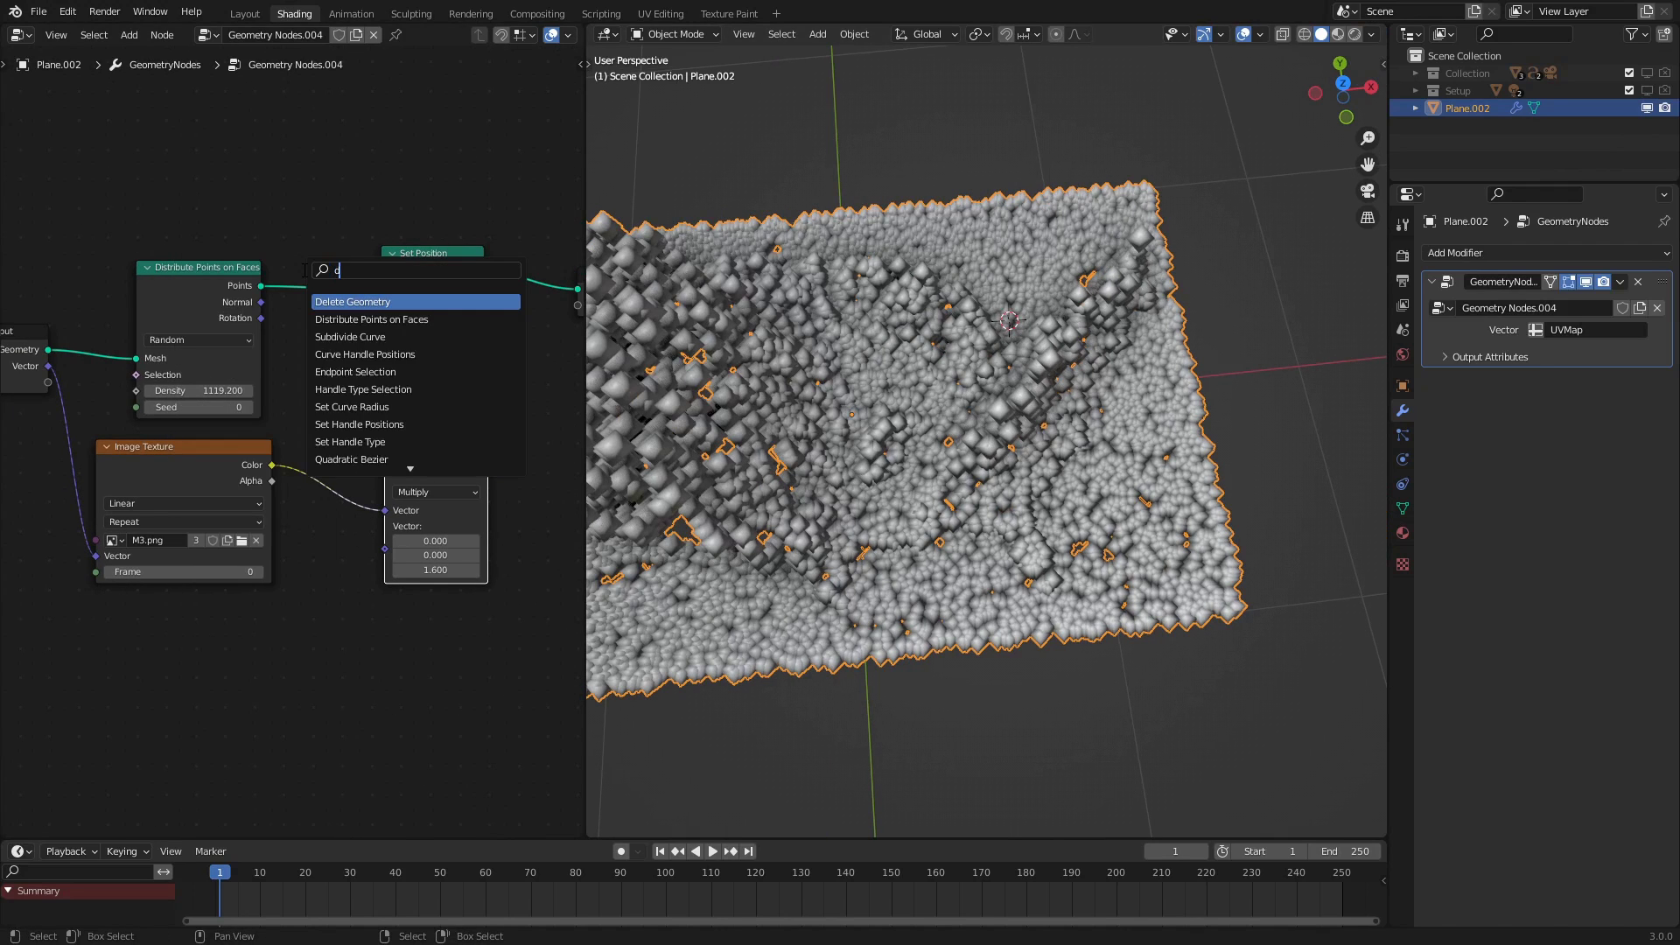
{"action": "key", "text": "Return"}
{"action": "left_click", "coordinate": [339, 312]}
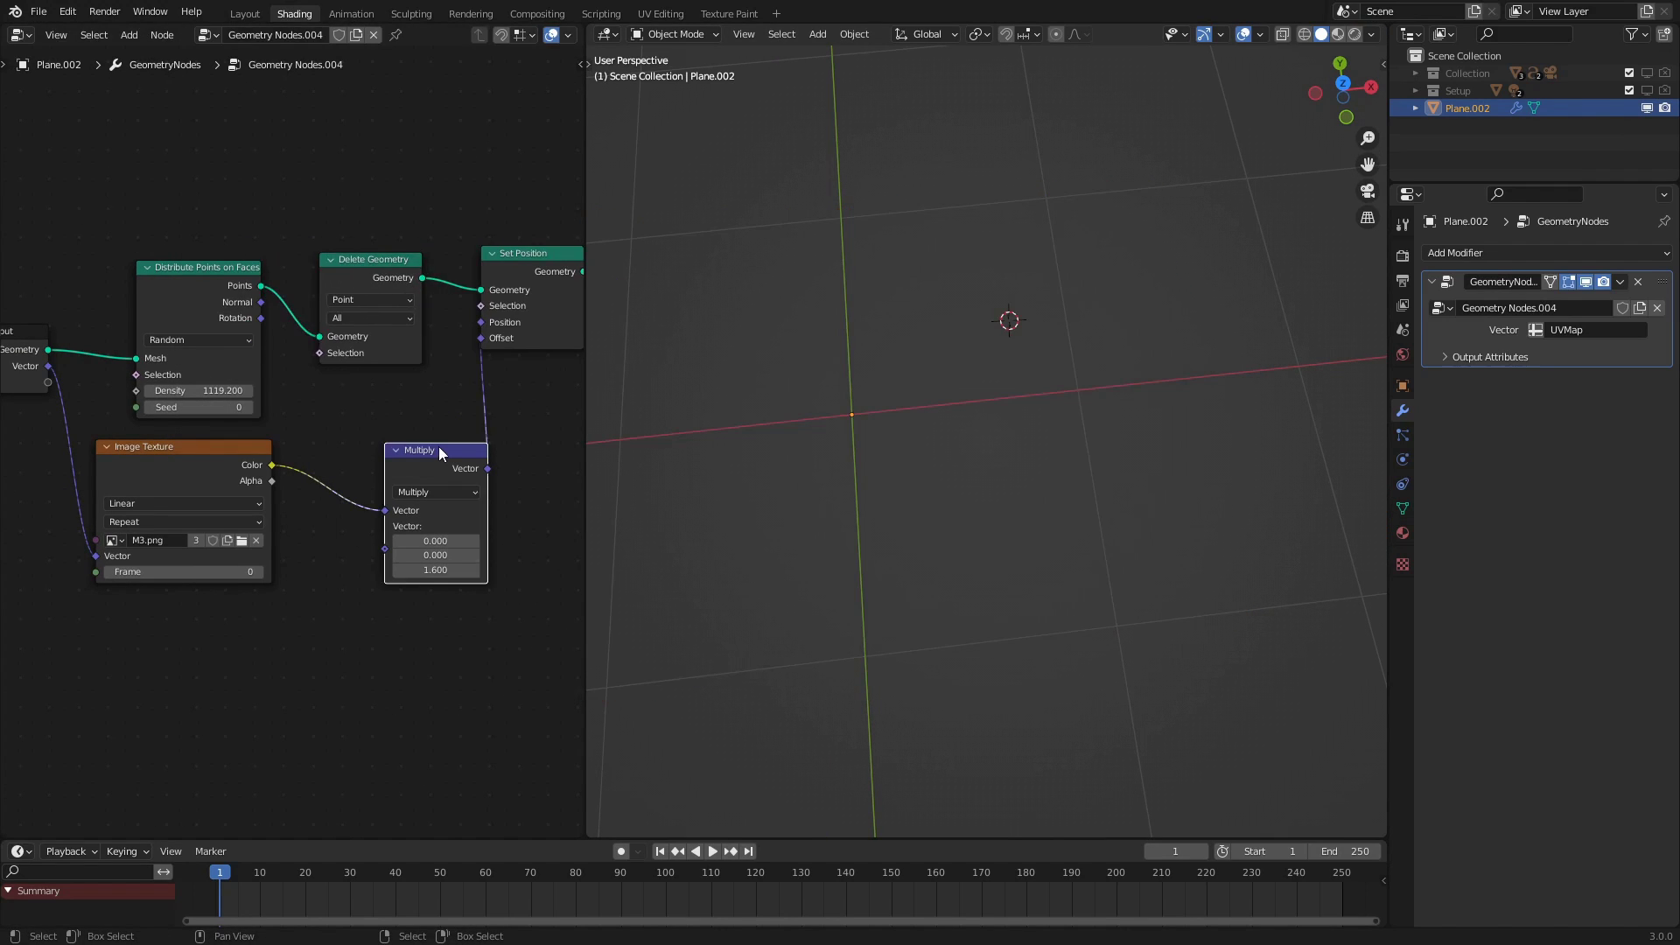
Add a Math node set to Less Than that takes the image's Color and drives the Delete Geometry selection
{"action": "left_click_drag", "start_coordinate": [438, 446], "coordinate": [553, 422]}
{"action": "key", "text": "q"}
{"action": "left_click", "coordinate": [354, 492]}
{"action": "left_click", "coordinate": [330, 501]}
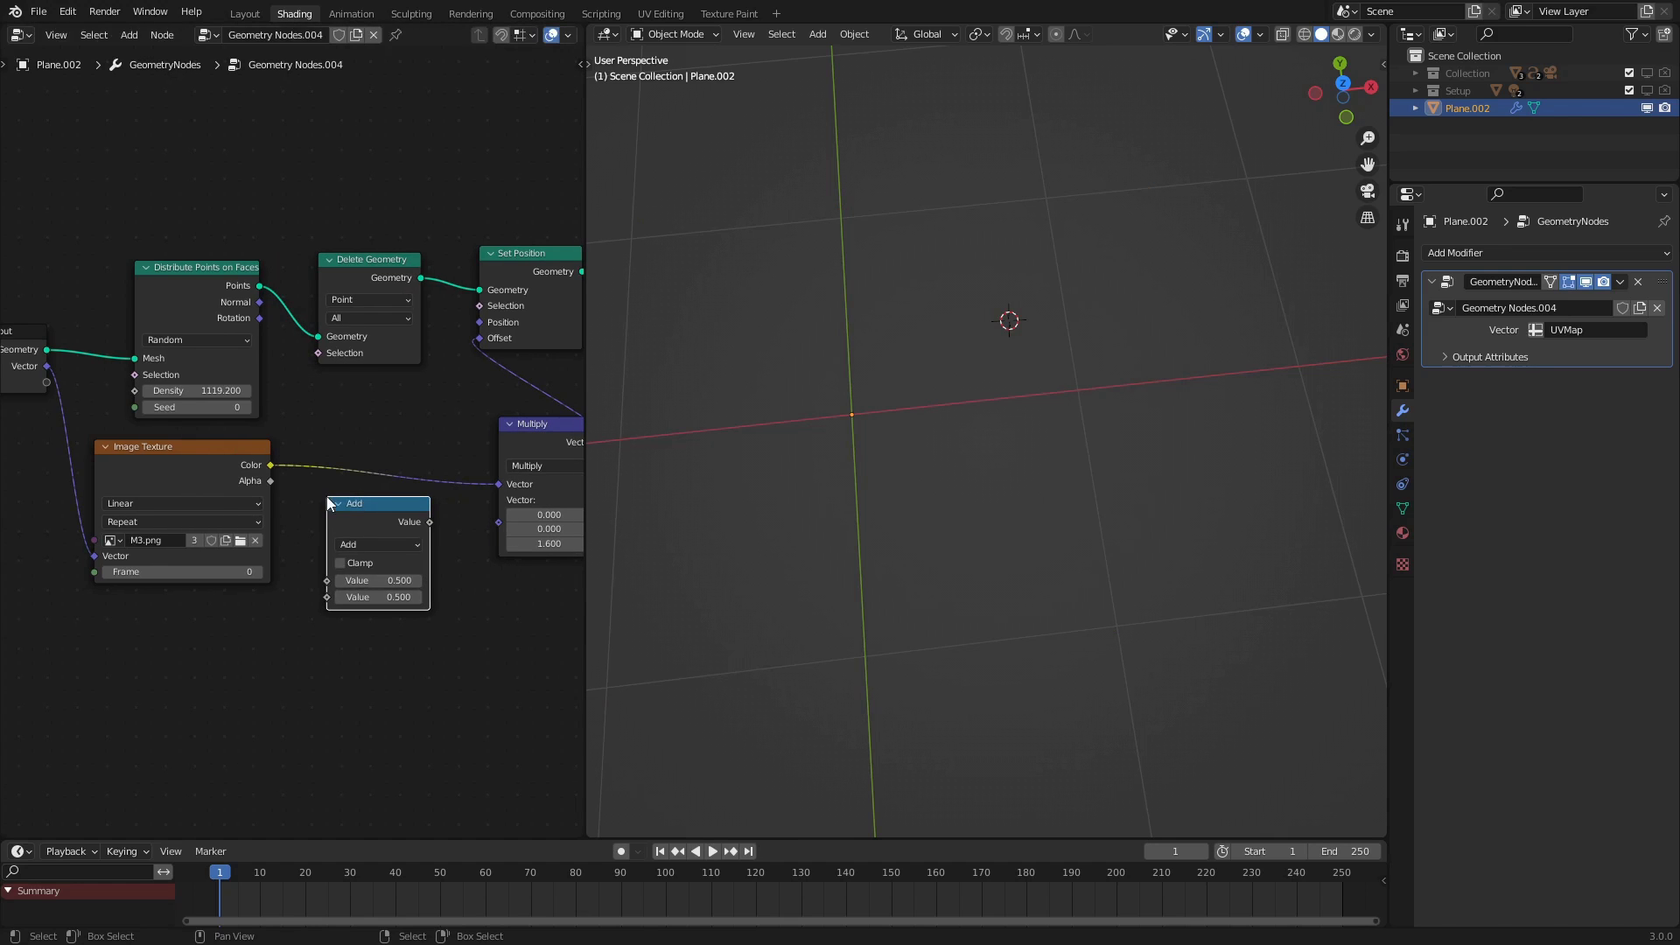
{"action": "left_click", "coordinate": [372, 541]}
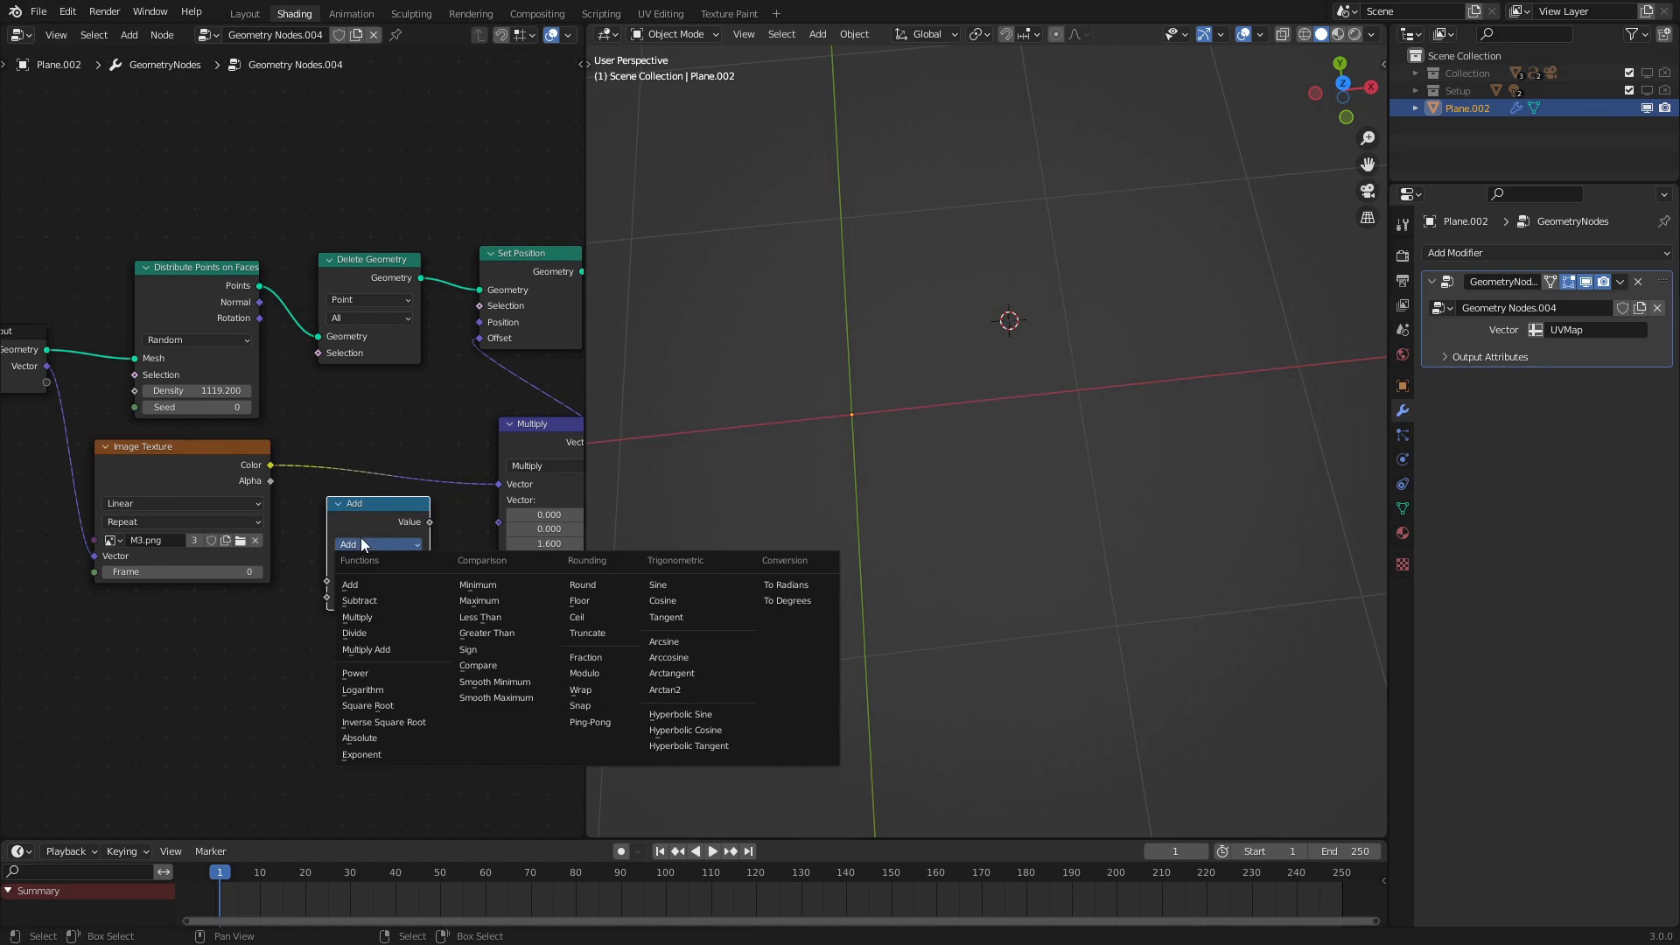
{"action": "left_click", "coordinate": [482, 618]}
{"action": "scroll", "coordinate": [291, 442], "scroll_direction": "up", "scroll_amount": 3}
{"action": "left_click_drag", "start_coordinate": [257, 479], "coordinate": [347, 664]}
{"action": "left_click_drag", "start_coordinate": [512, 570], "coordinate": [333, 299]}
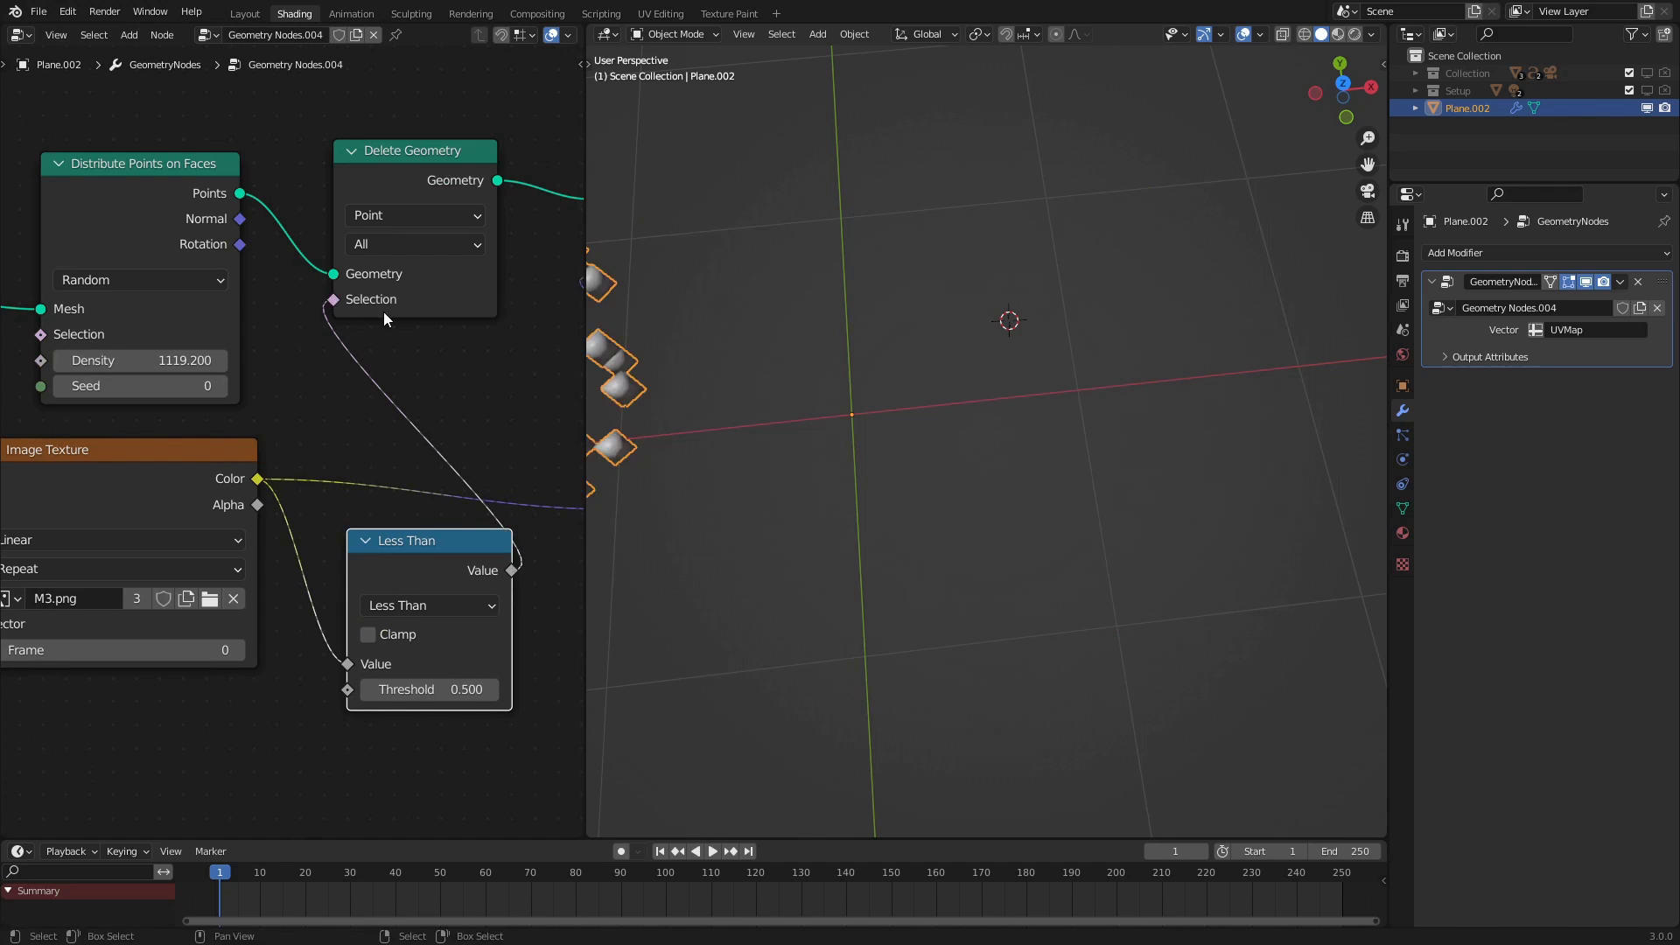
Set the Less Than threshold to 0.010 and place the node just below Delete Geometry
{"action": "middle_click_drag", "start_coordinate": [814, 525], "coordinate": [887, 546]}
{"action": "left_click_drag", "start_coordinate": [404, 689], "coordinate": [352, 689]}
{"action": "scroll", "coordinate": [947, 543], "scroll_direction": "up", "scroll_amount": 5}
{"action": "middle_click_drag", "start_coordinate": [947, 543], "coordinate": [777, 250]}
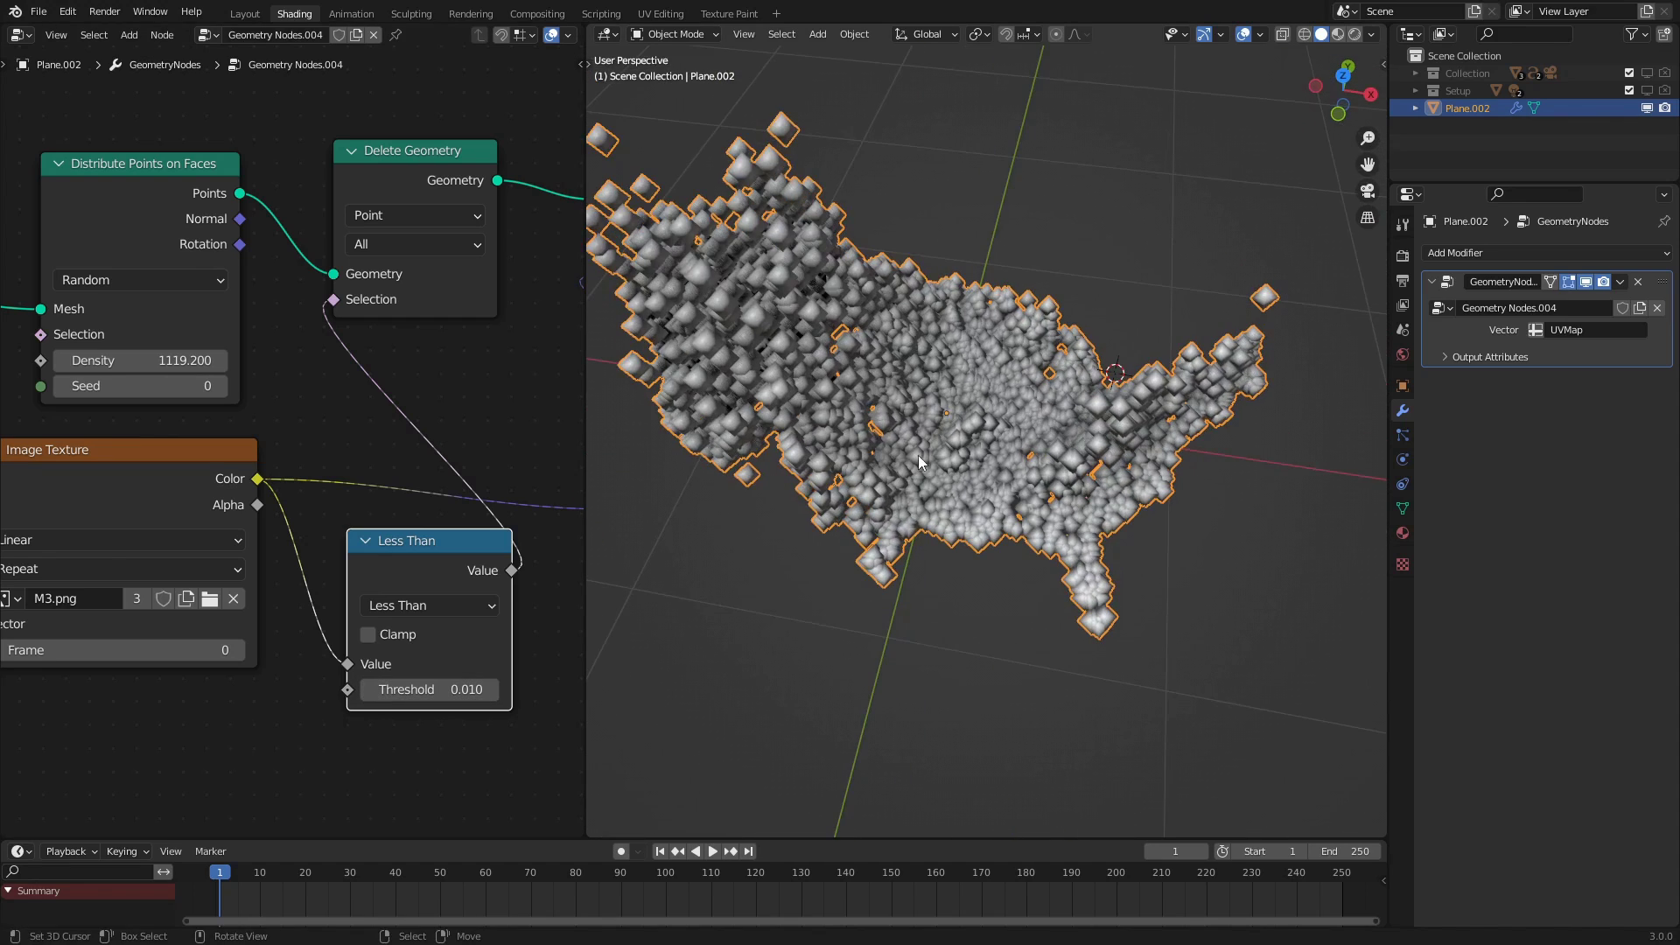
{"action": "left_click", "coordinate": [453, 687]}
{"action": "left_click", "coordinate": [444, 632]}
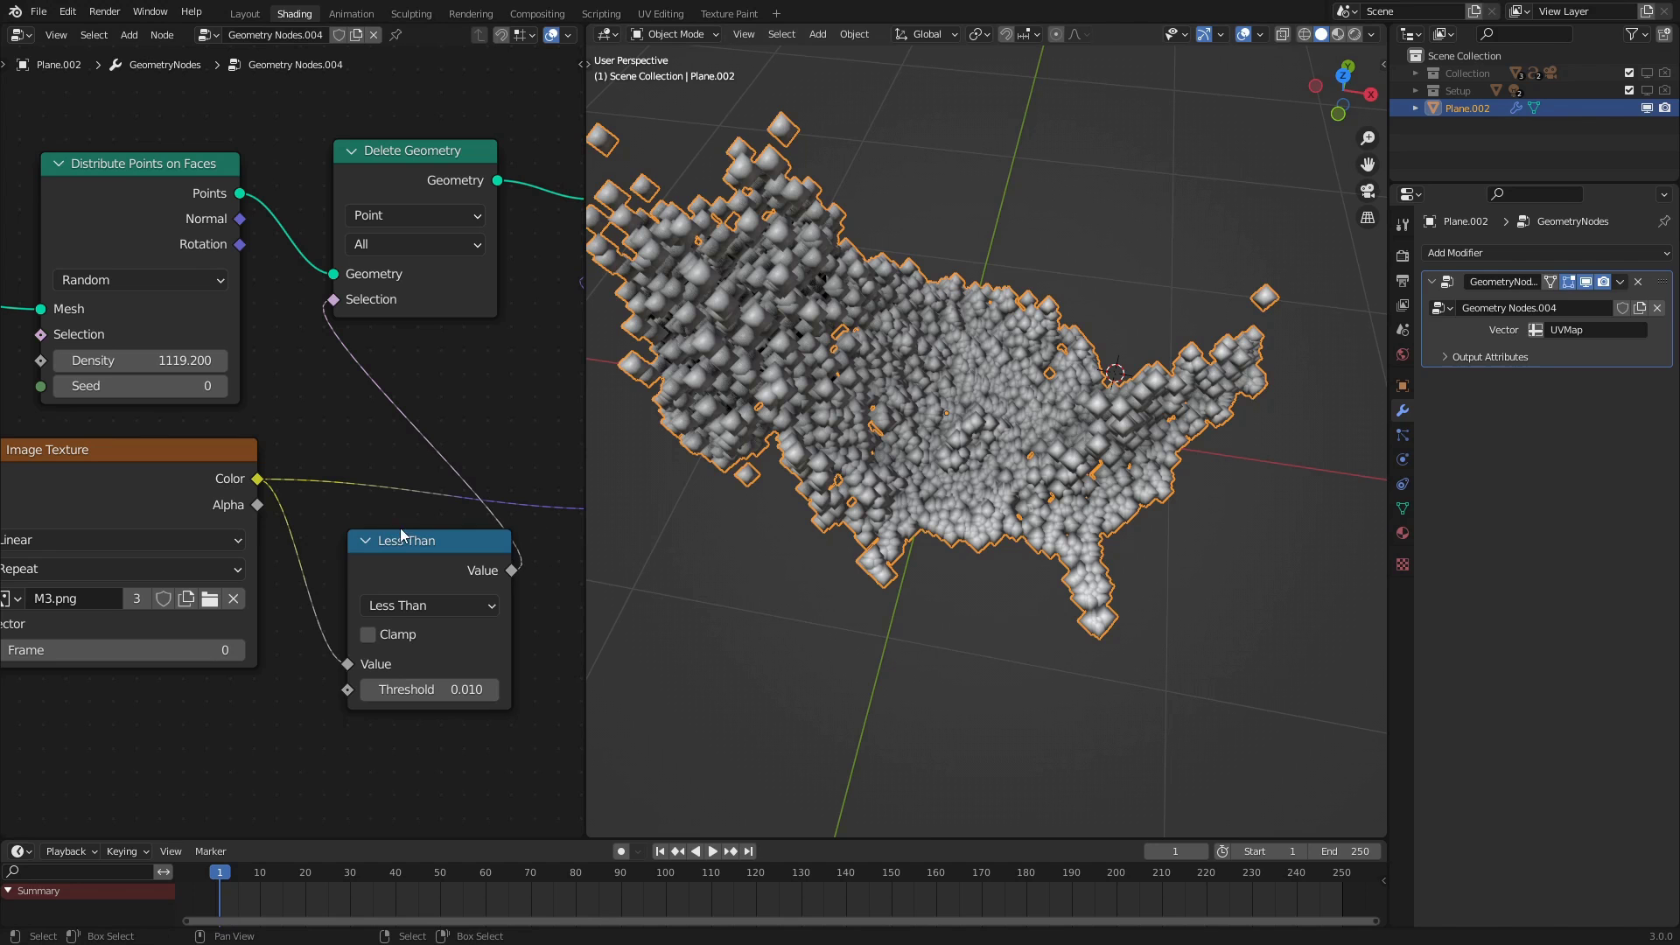
{"action": "left_click_drag", "start_coordinate": [406, 550], "coordinate": [386, 410]}
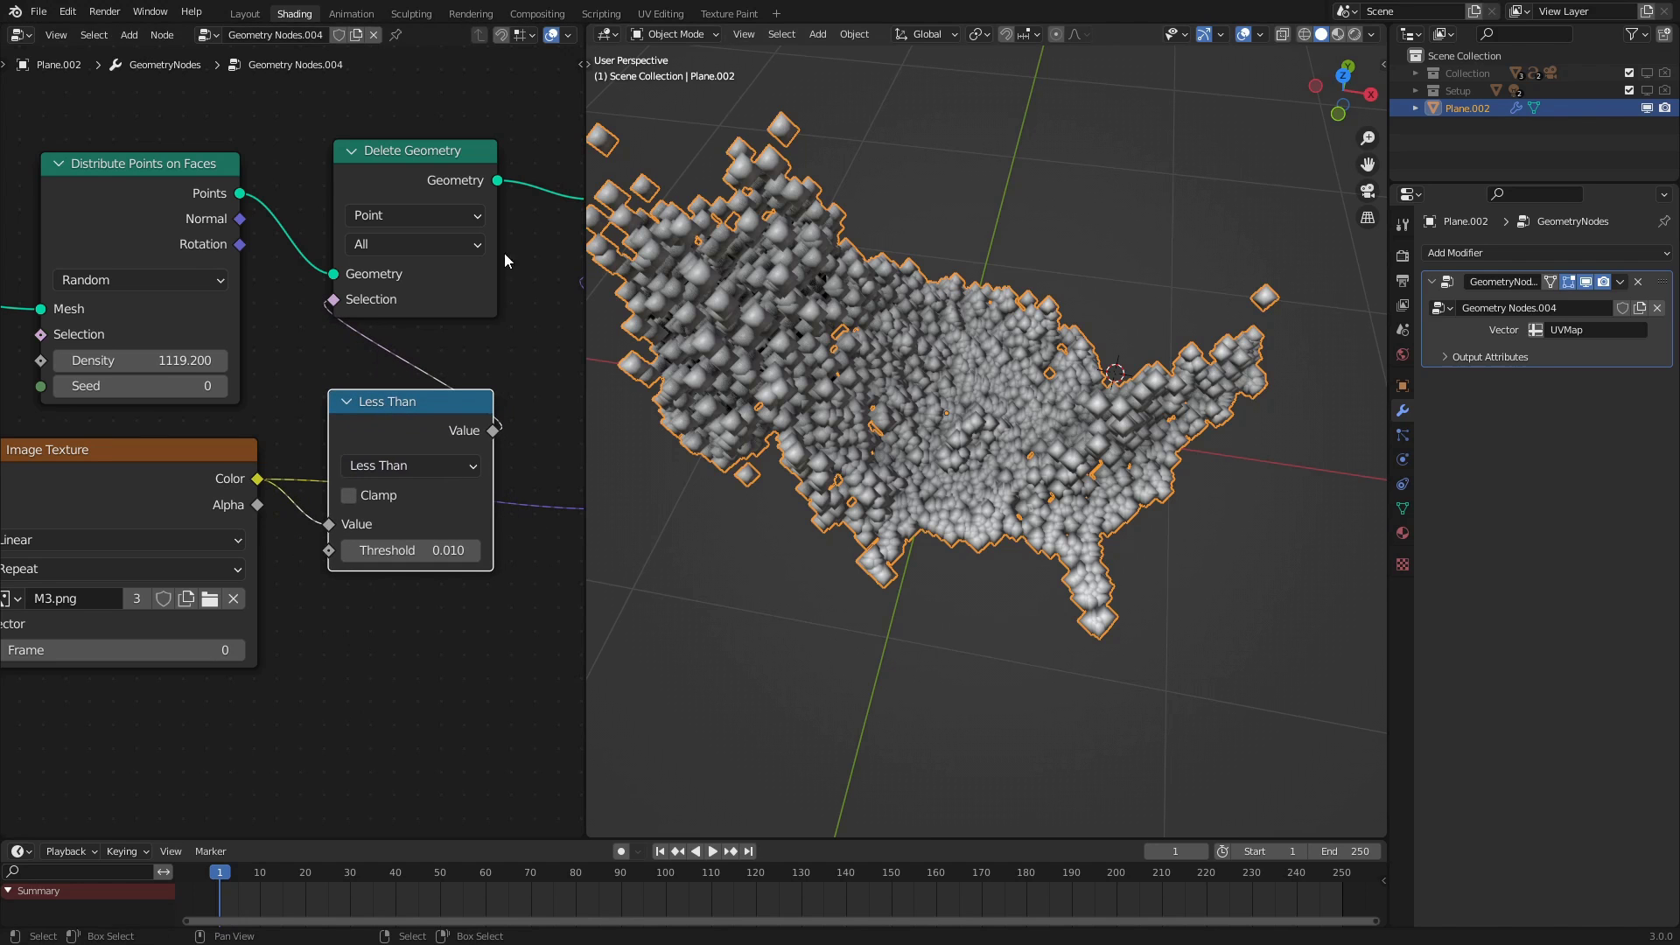
Compare the trimmed points with the height map in the UV Editing workspace, and return to Shading
{"action": "left_click", "coordinate": [660, 13]}
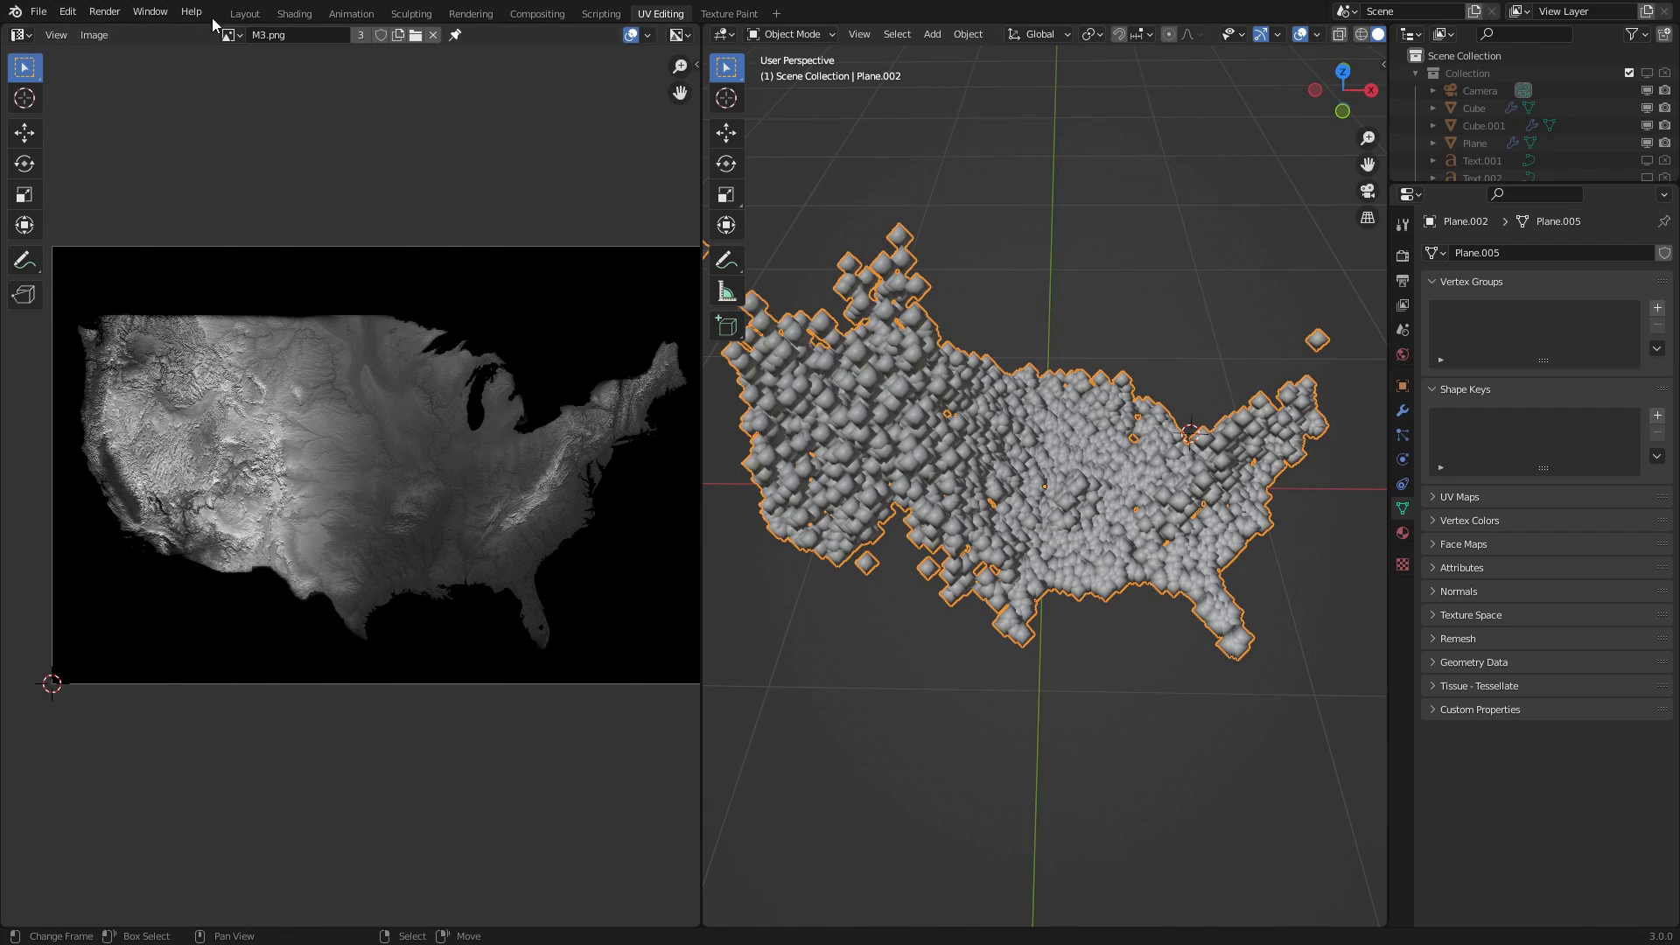
{"action": "left_click", "coordinate": [306, 14]}
{"action": "mouse_move", "coordinate": [866, 490]}
{"action": "middle_mouse_down"}
{"action": "mouse_move", "coordinate": [897, 499]}
{"action": "mouse_move", "coordinate": [408, 516]}
{"action": "middle_mouse_up"}
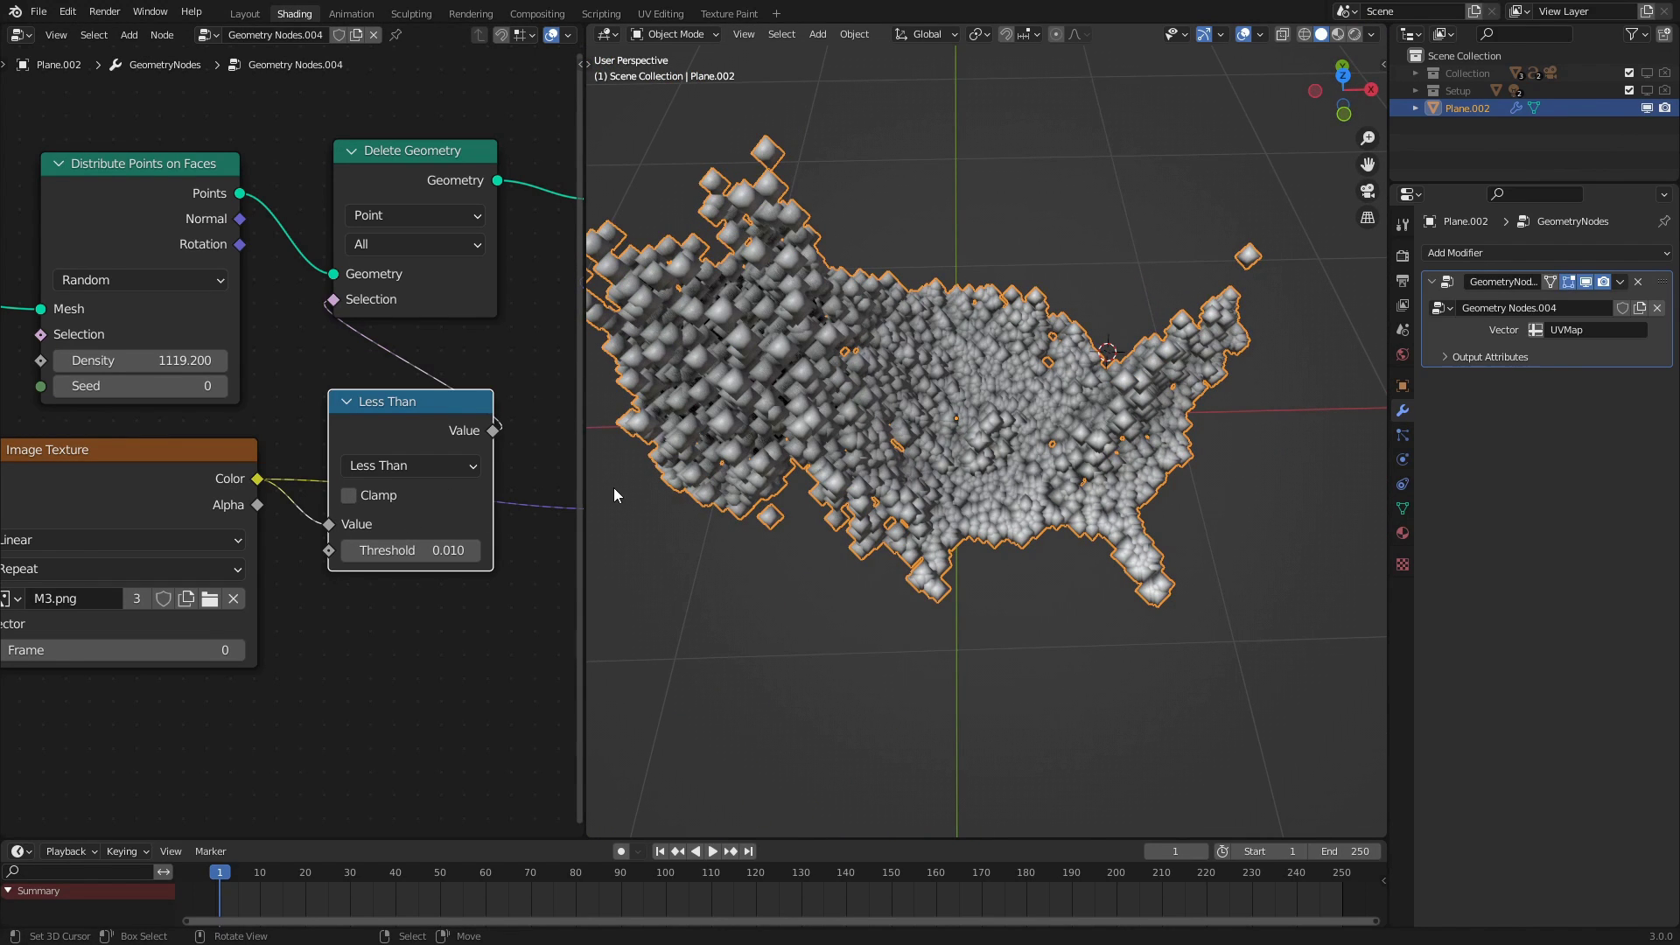
Add a cube, clear its location, and move it aside from the point map
{"action": "key", "text": "shift+a"}
{"action": "left_click", "coordinate": [1275, 312]}
{"action": "scroll", "coordinate": [1274, 312], "scroll_direction": "down", "scroll_amount": 6}
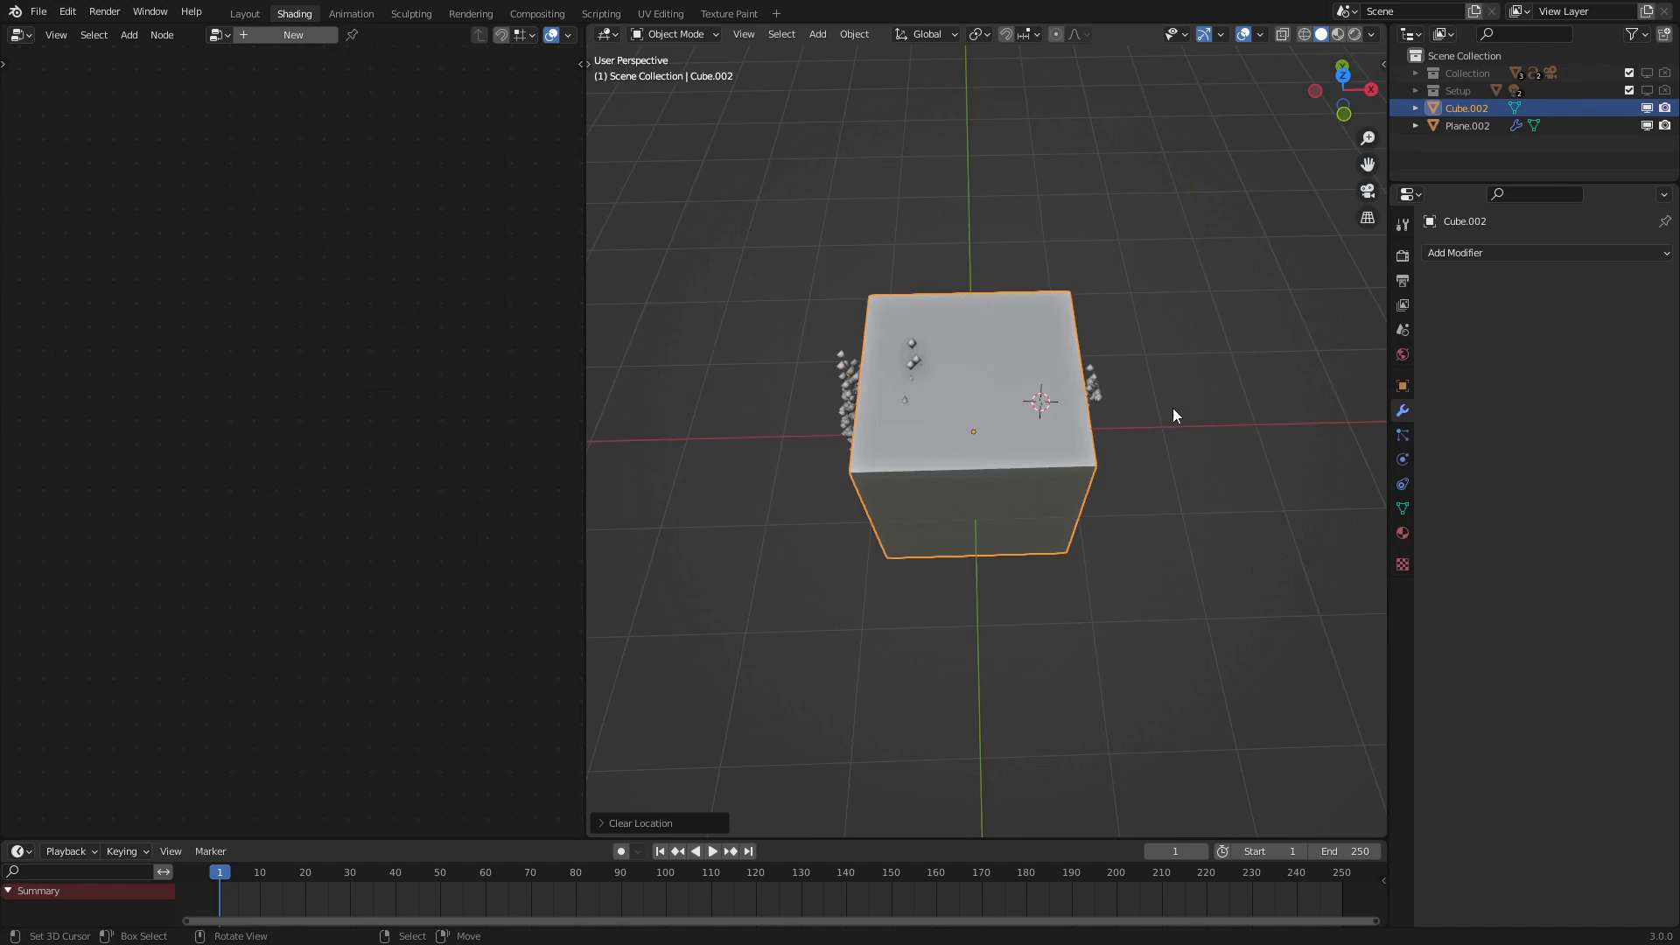
{"action": "key", "text": "g"}
{"action": "left_click", "coordinate": [1248, 435]}
{"action": "middle_click_drag", "start_coordinate": [1248, 436], "coordinate": [1110, 363]}
Lower the cube's mesh along Z in Edit Mode so its origin sits at the top face
{"action": "key", "text": "Tab"}
{"action": "key", "text": "g"}
{"action": "key", "text": "z"}
{"action": "left_click", "coordinate": [1091, 448]}
{"action": "middle_click_drag", "start_coordinate": [1091, 448], "coordinate": [949, 495], "text": "shift"}
{"action": "scroll", "coordinate": [1052, 611], "scroll_direction": "up", "scroll_amount": 2}
{"action": "key", "text": "Tab"}
{"action": "middle_click_drag", "start_coordinate": [1052, 618], "coordinate": [1033, 545]}
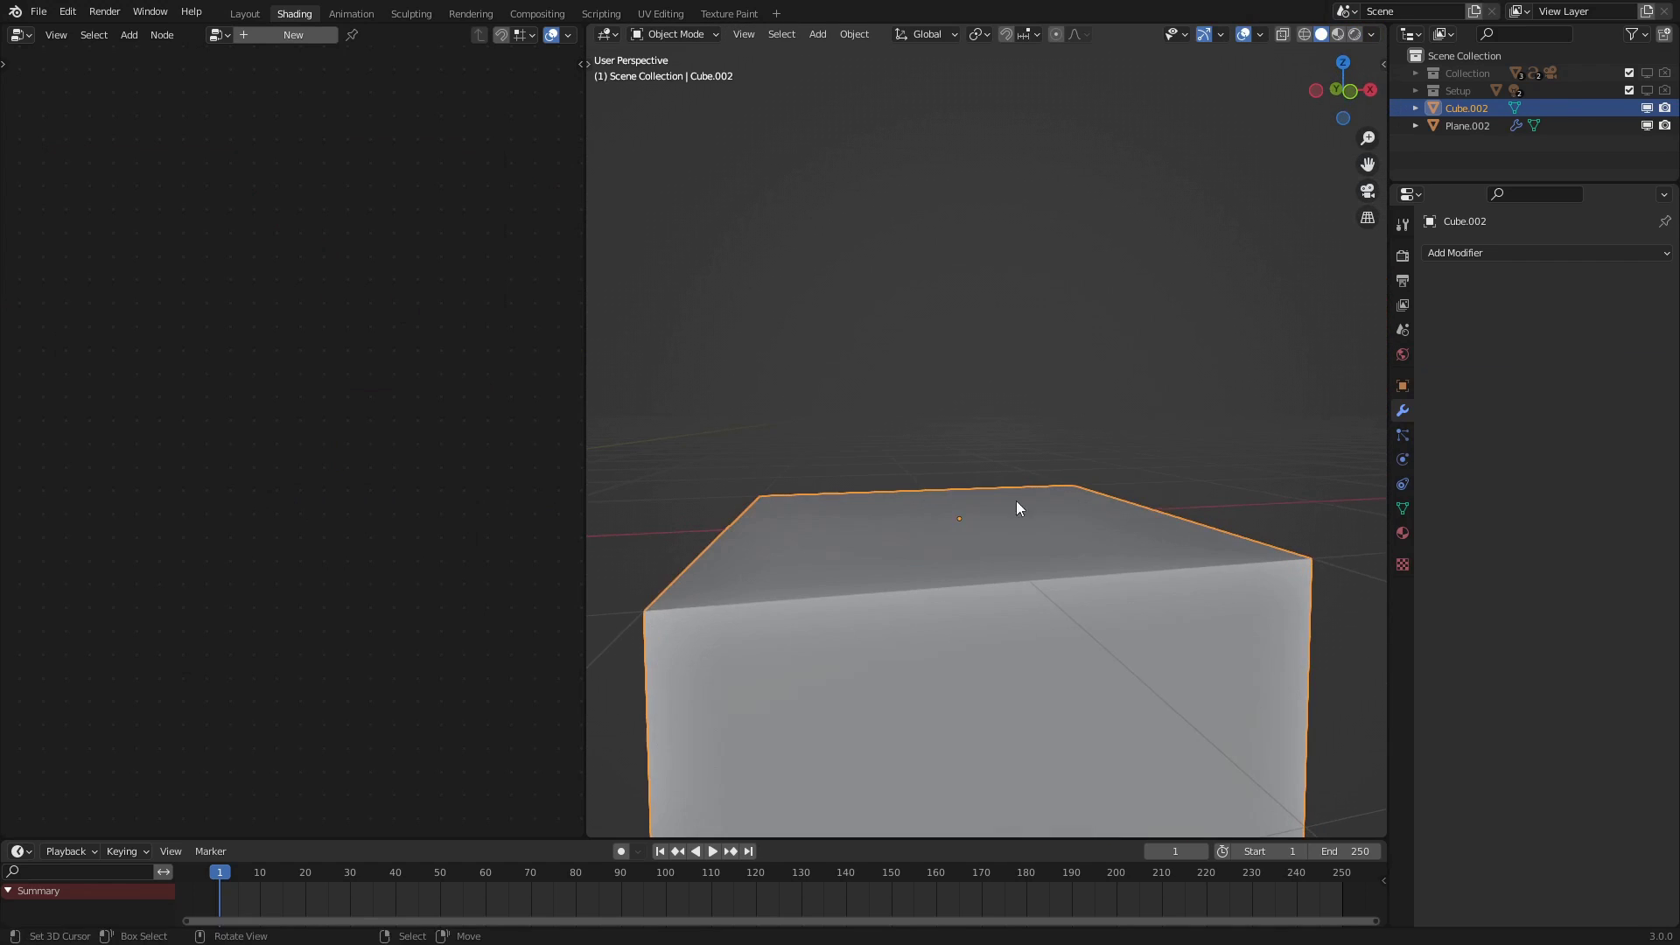
Scale the cube's mesh by 0.2 in X and Y, excluding Z, to form a narrow column
{"action": "mouse_move", "coordinate": [932, 499]}
{"action": "middle_mouse_down"}
{"action": "mouse_move", "coordinate": [971, 560]}
{"action": "mouse_move", "coordinate": [949, 507]}
{"action": "mouse_move", "coordinate": [937, 518]}
{"action": "middle_mouse_up"}
{"action": "scroll", "coordinate": [961, 558], "scroll_direction": "down", "scroll_amount": 5}
{"action": "scroll", "coordinate": [949, 507], "scroll_direction": "up", "scroll_amount": 3}
{"action": "scroll", "coordinate": [1026, 601], "scroll_direction": "up", "scroll_amount": 5}
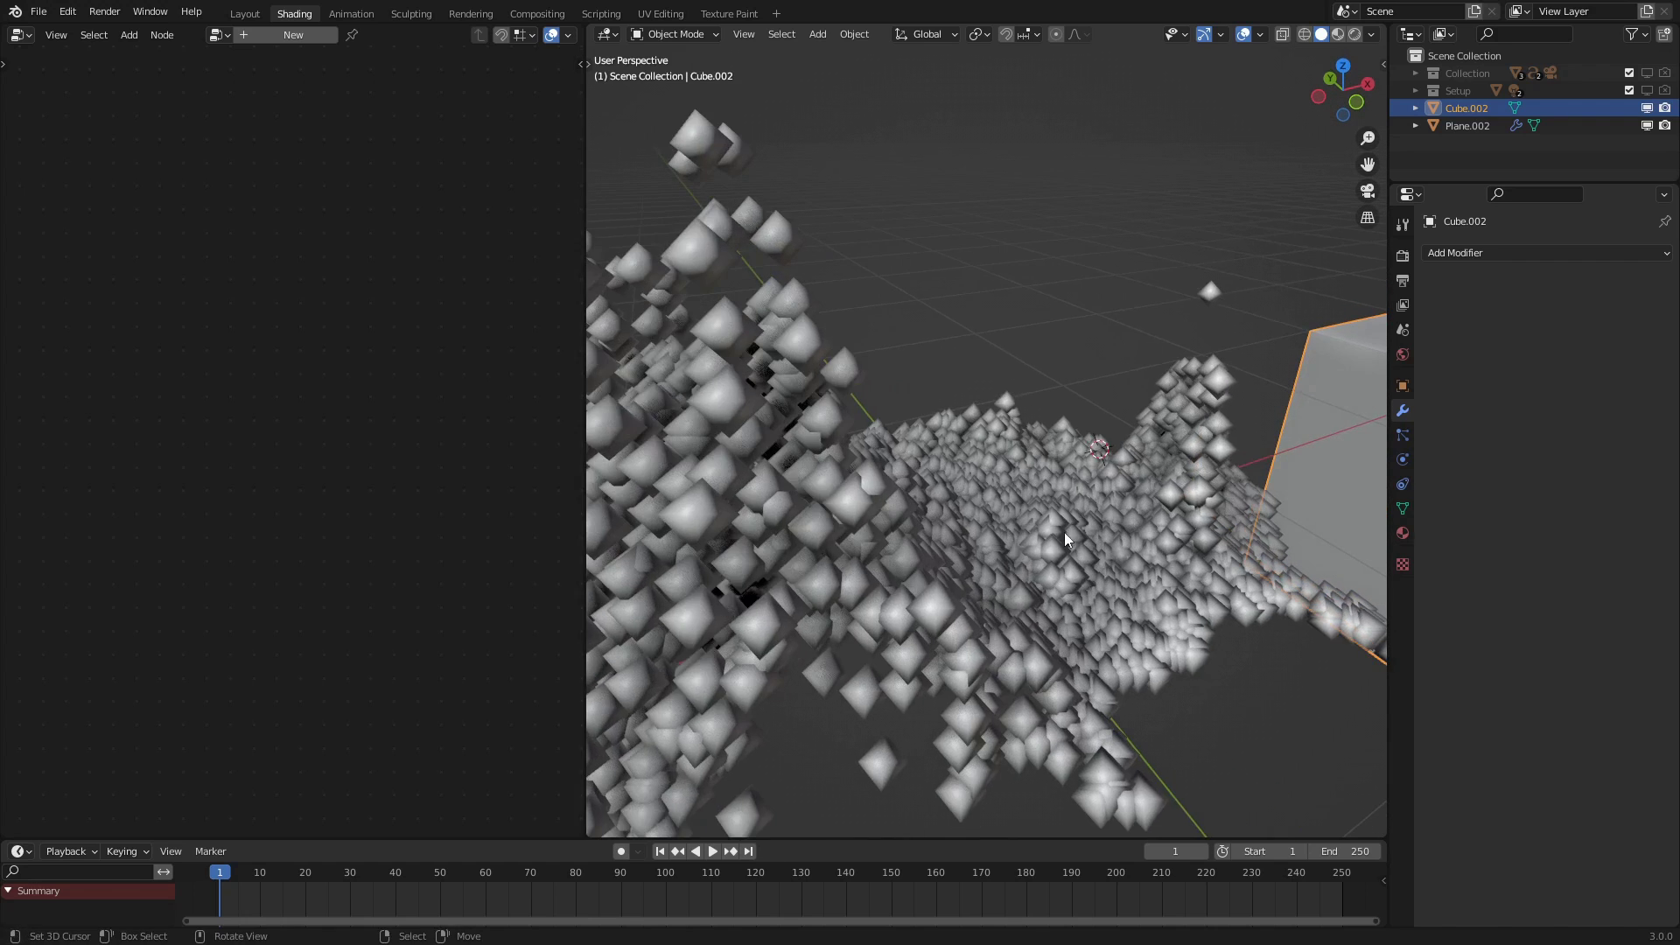
{"action": "scroll", "coordinate": [1064, 534], "scroll_direction": "down", "scroll_amount": 6}
{"action": "middle_click_drag", "start_coordinate": [1120, 471], "coordinate": [1098, 546]}
{"action": "key", "text": "Tab"}
{"action": "key", "text": "s"}
{"action": "key", "text": "shift+z"}
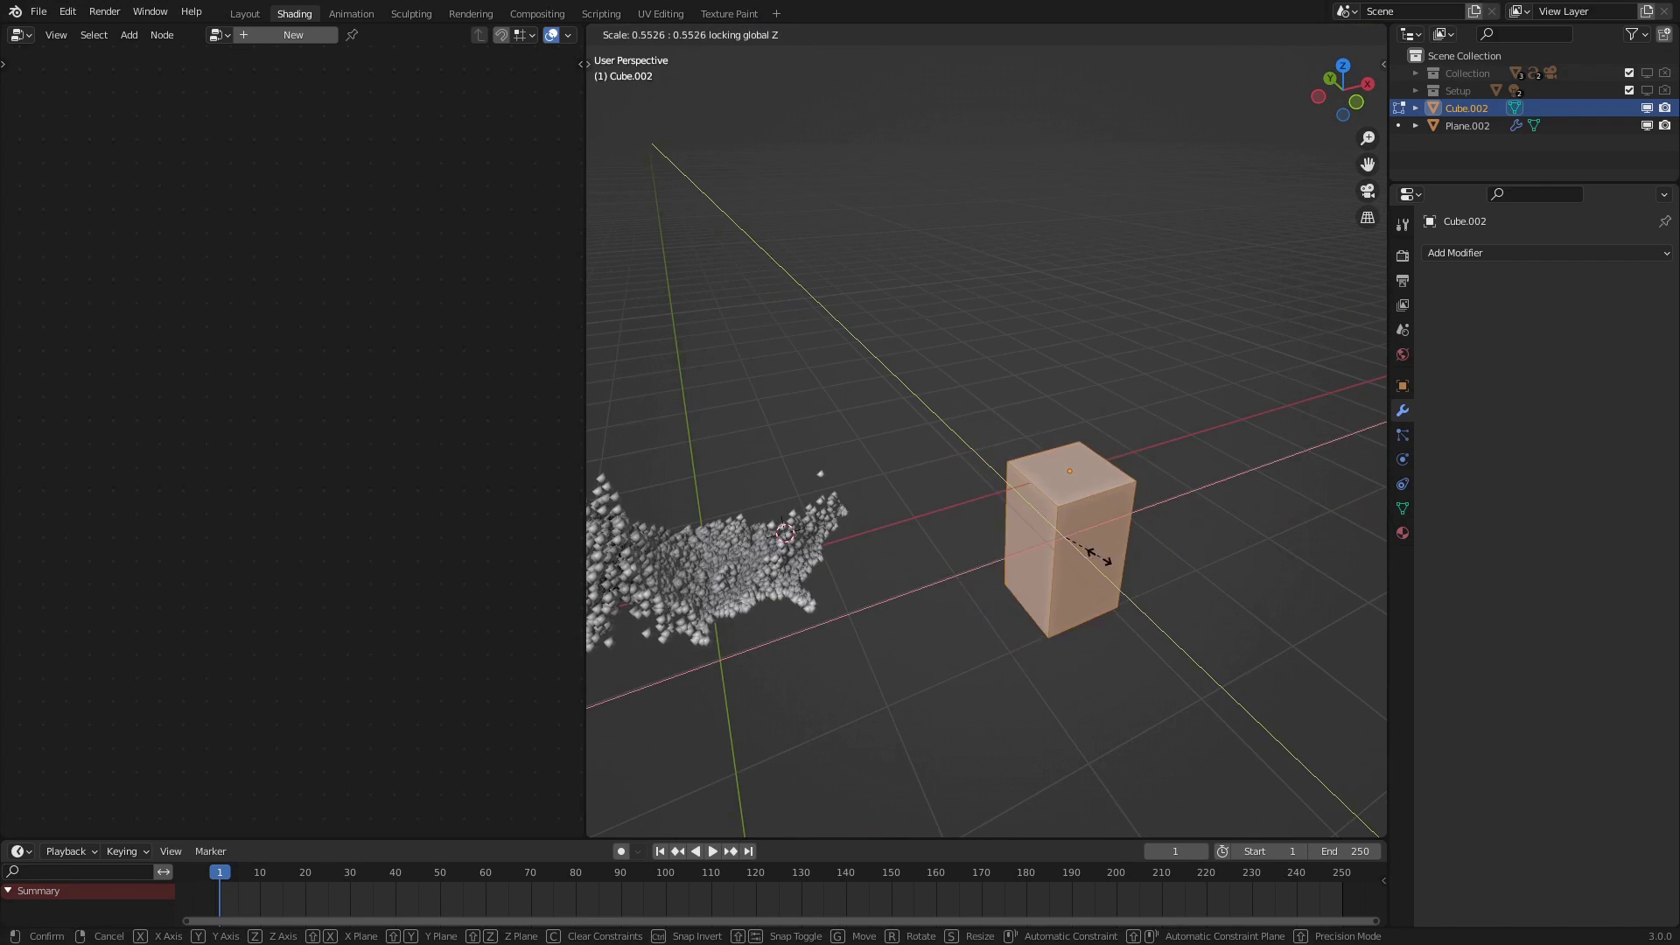
{"action": "type", "text": "."}
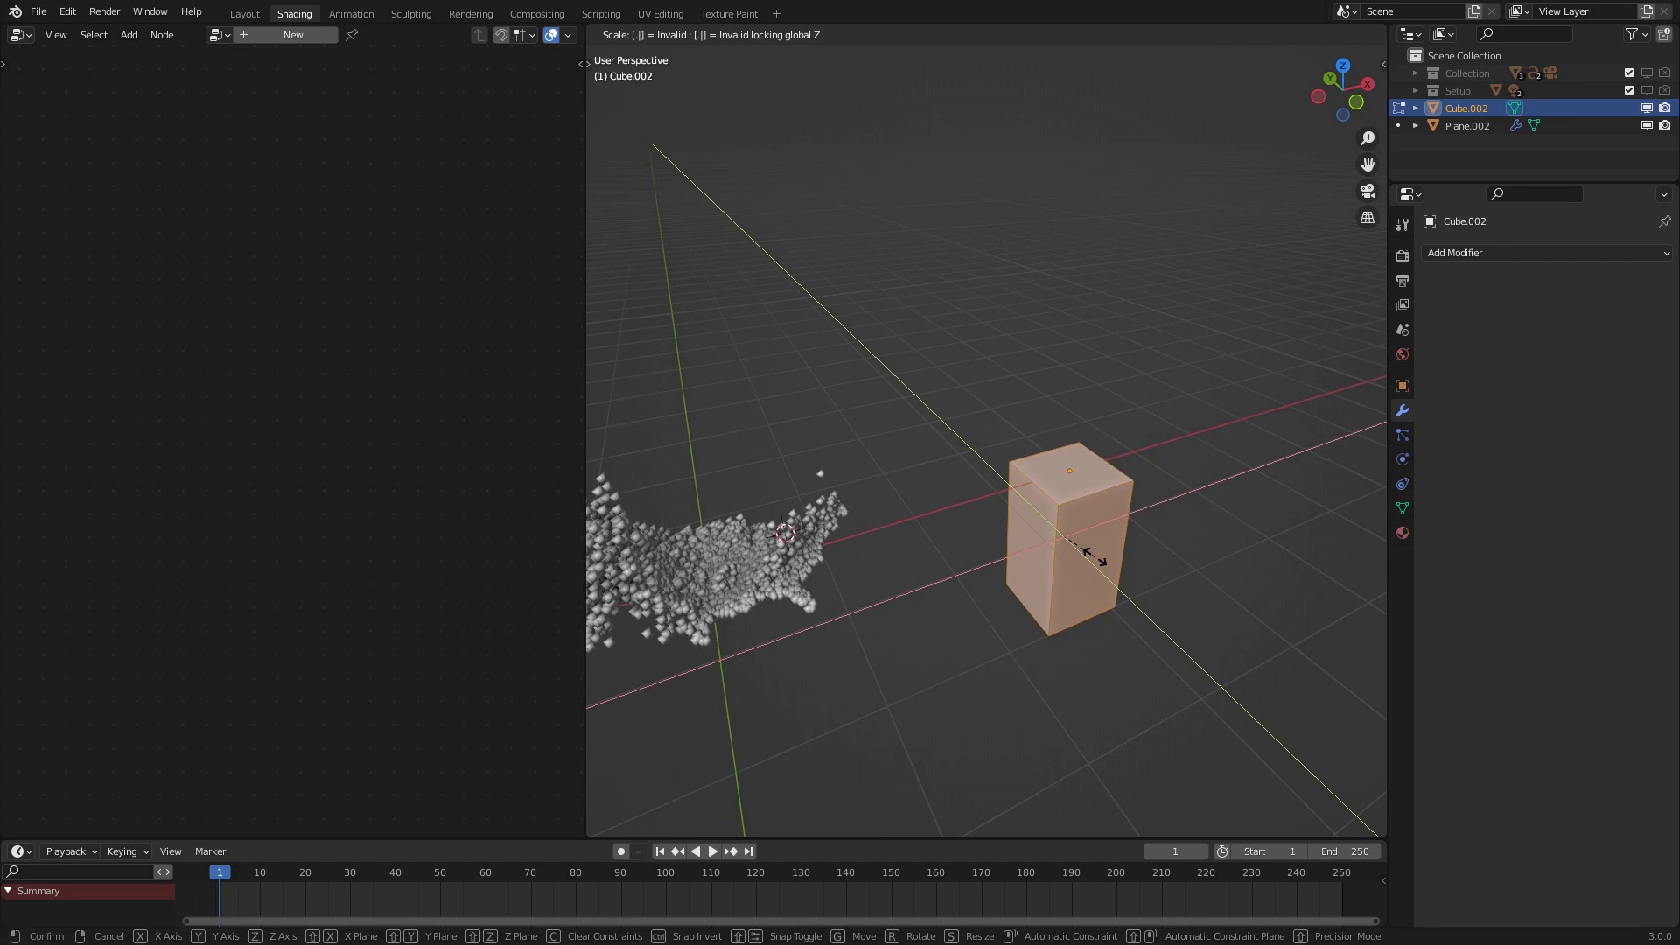
{"action": "type", "text": "2"}
{"action": "key", "text": "Return"}
{"action": "key", "text": "Tab"}
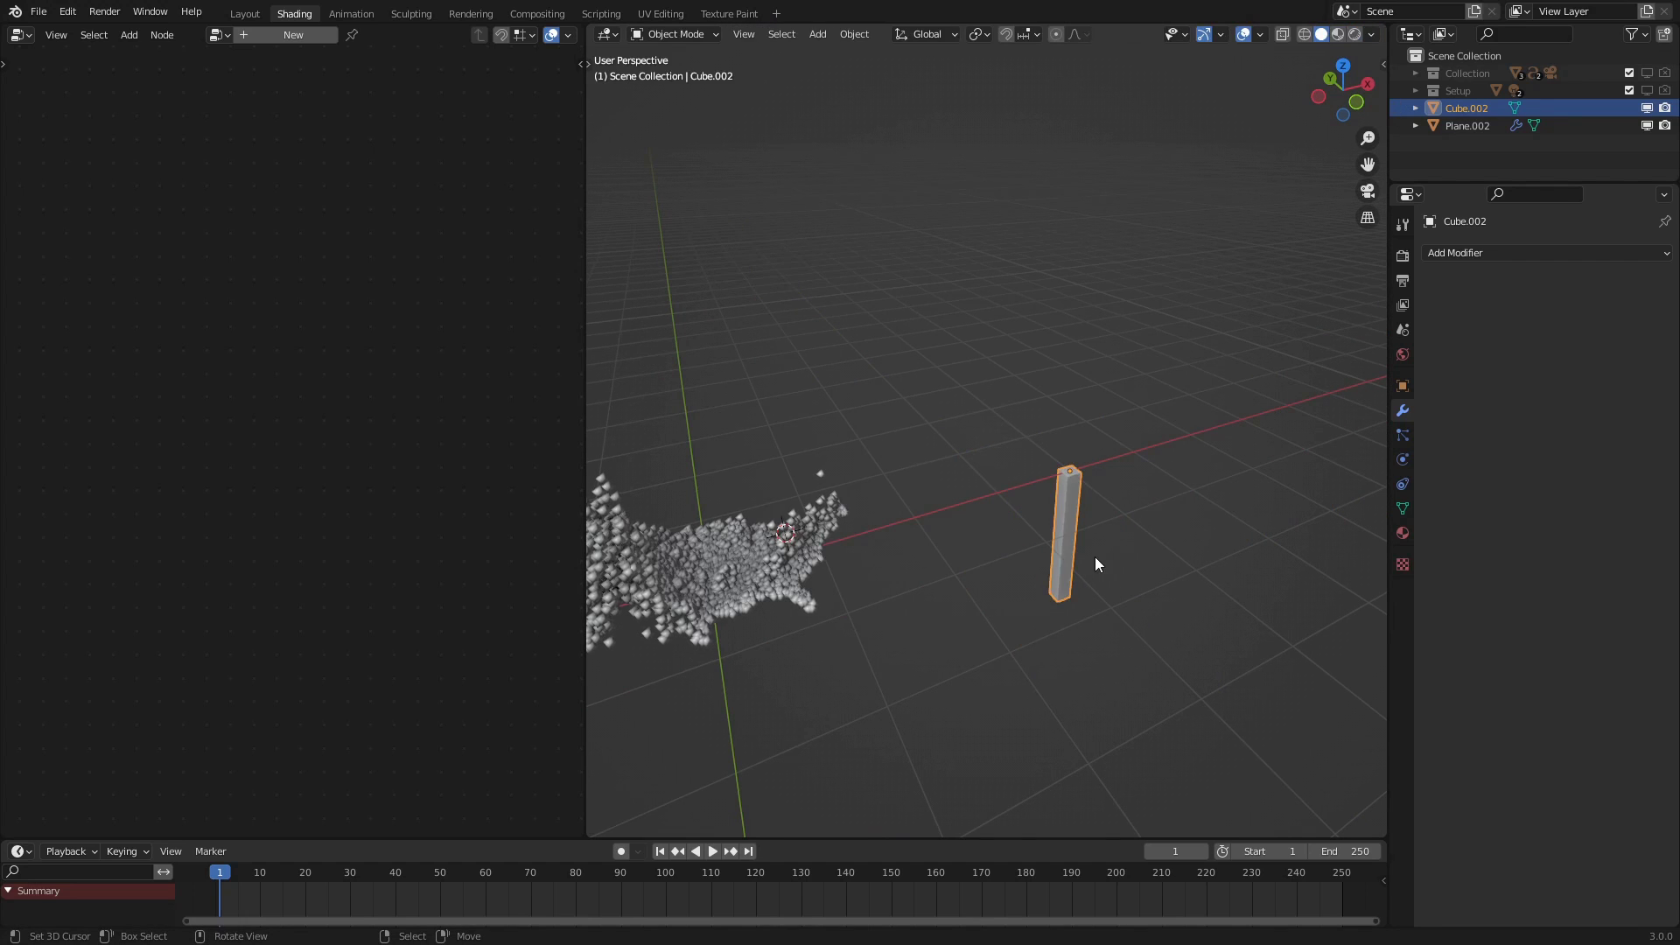
Select the point map plane and insert an Instance on Points node between Set Position and Group Output
{"action": "middle_click_drag", "start_coordinate": [1075, 549], "coordinate": [970, 539]}
{"action": "right_click", "coordinate": [933, 513]}
{"action": "scroll", "coordinate": [521, 233], "scroll_direction": "down", "scroll_amount": 8}
{"action": "middle_click_drag", "start_coordinate": [482, 264], "coordinate": [232, 350]}
{"action": "scroll", "coordinate": [417, 342], "scroll_direction": "up", "scroll_amount": 7}
{"action": "key", "text": "shift+a"}
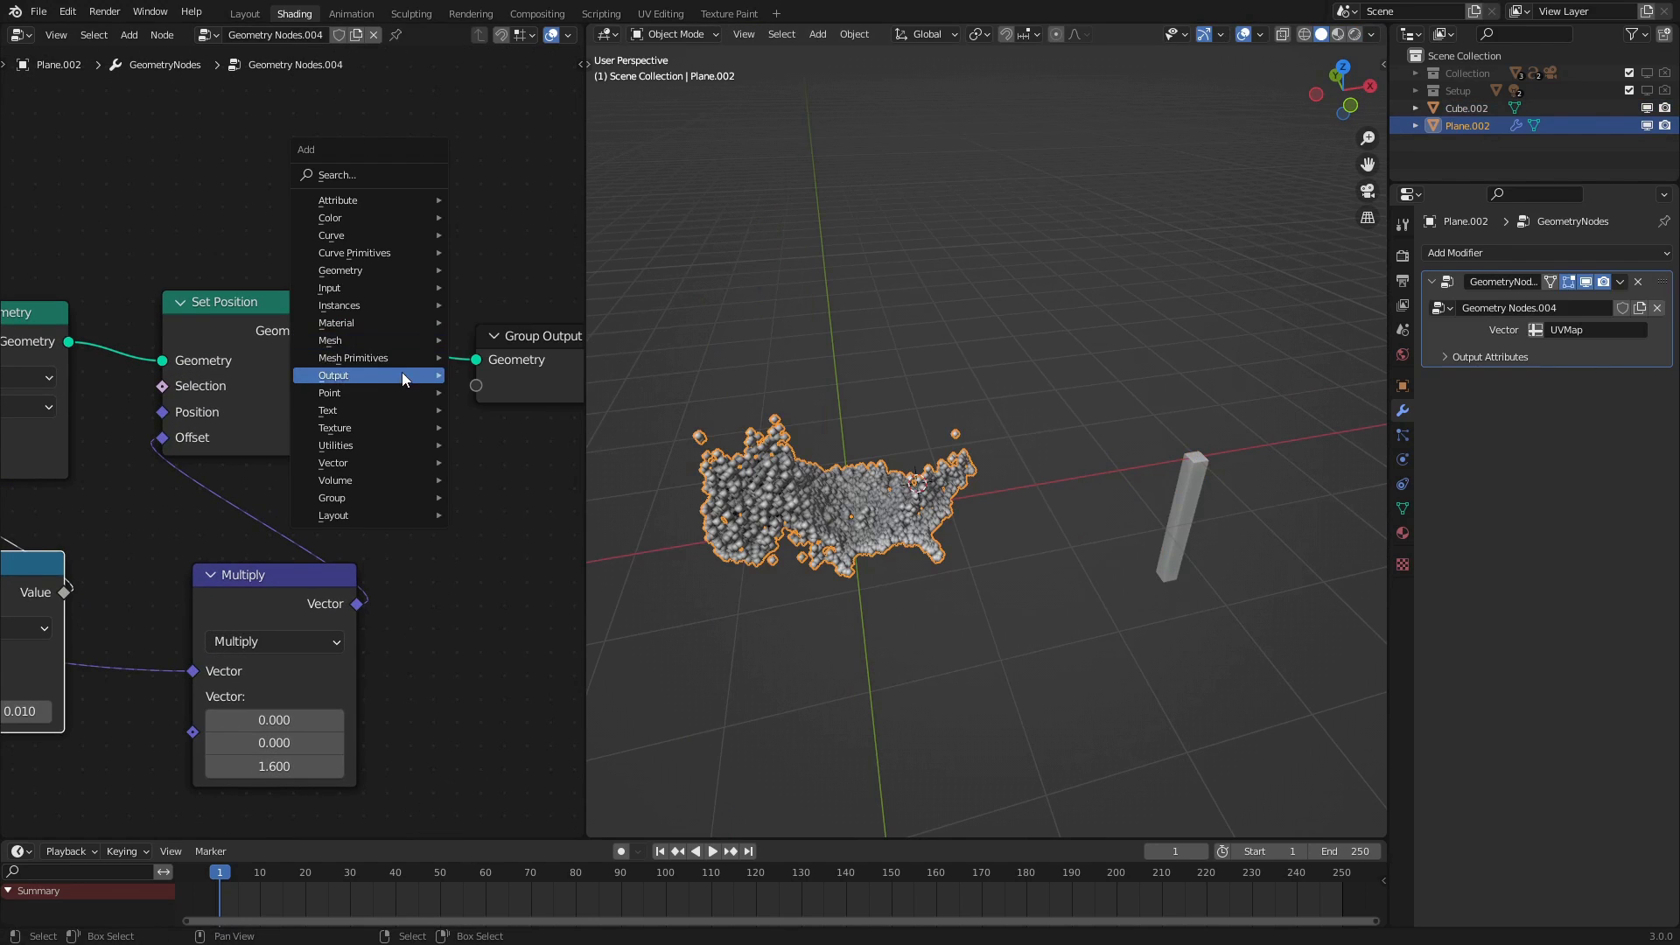
{"action": "mouse_move", "coordinate": [343, 287]}
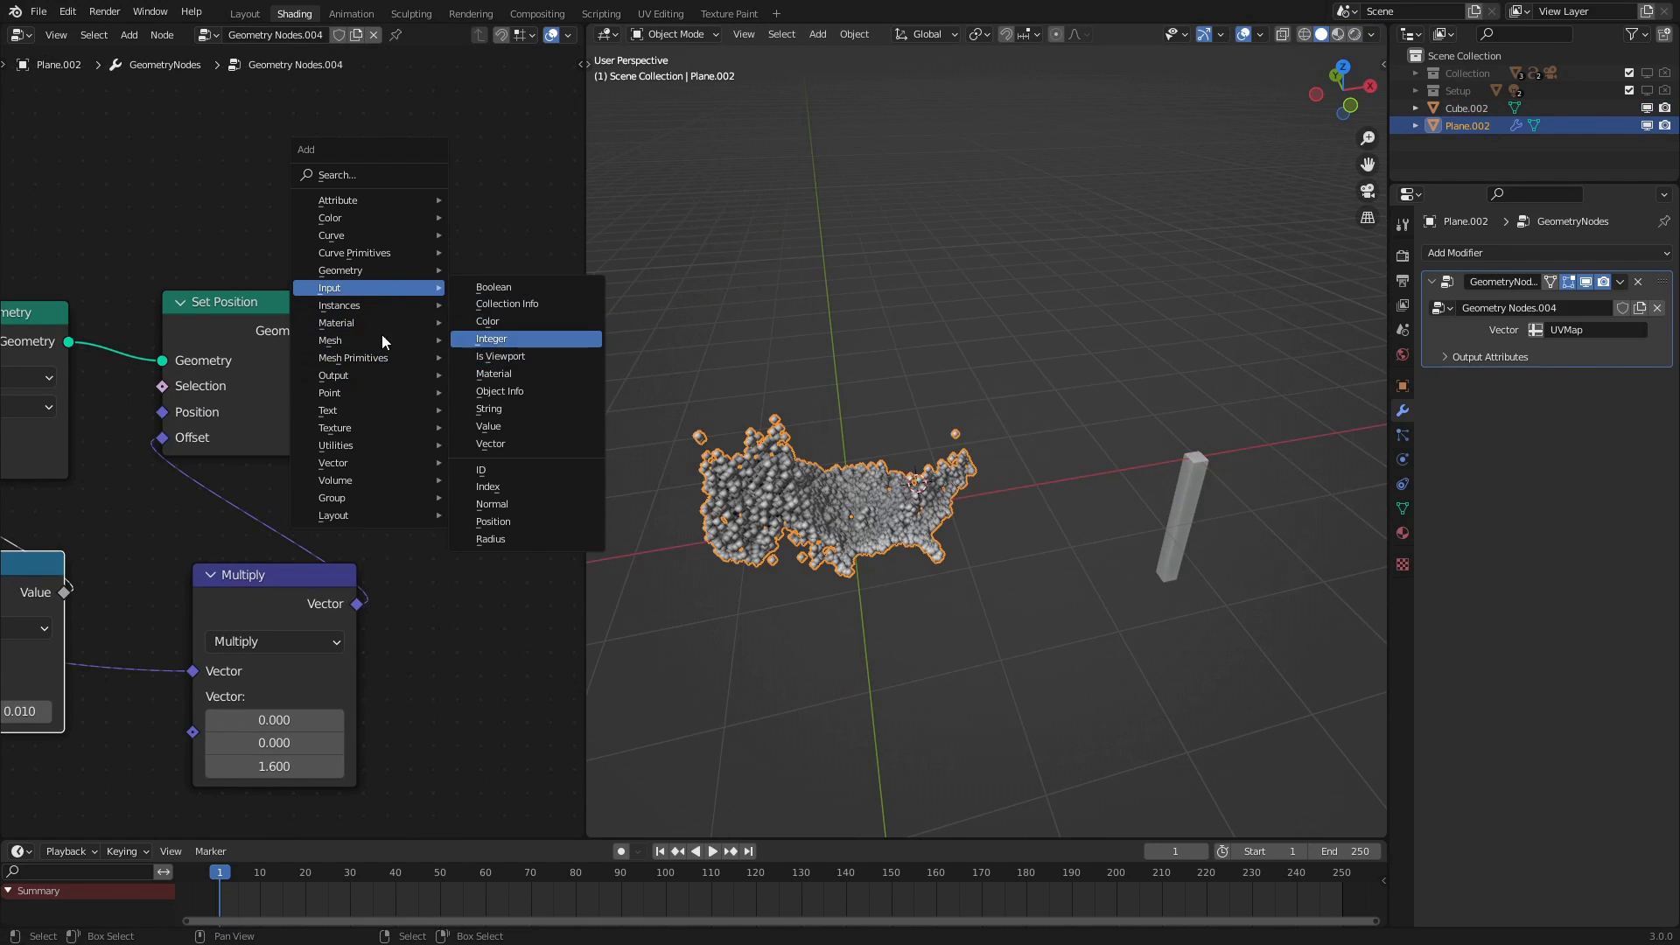
{"action": "mouse_move", "coordinate": [387, 397]}
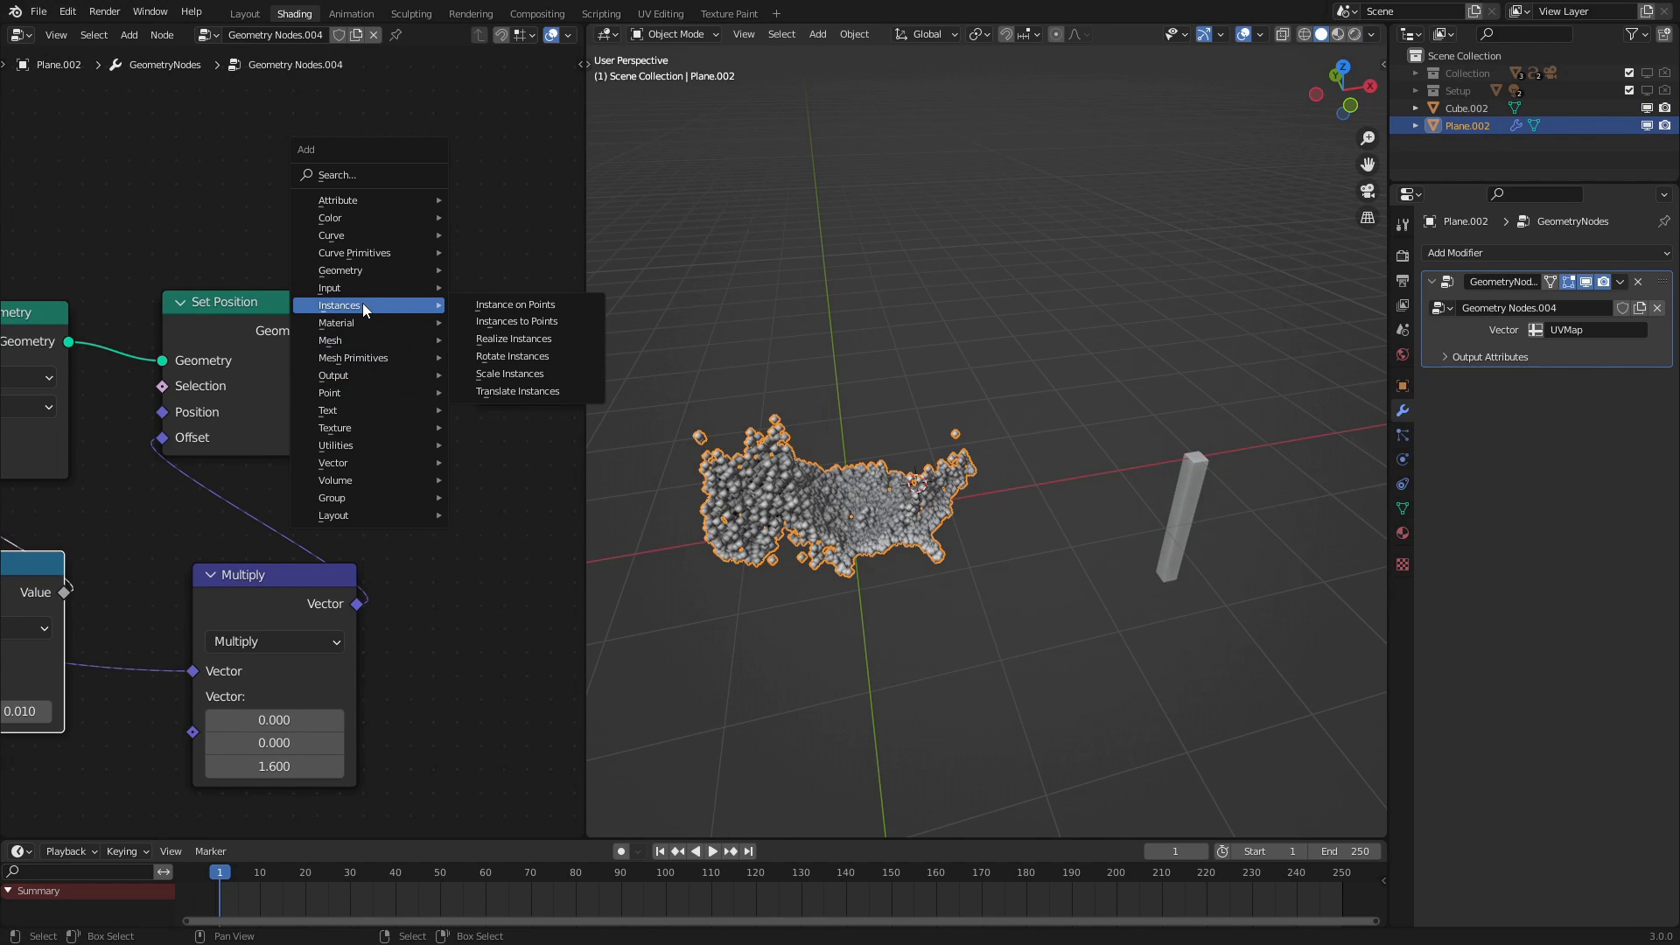
{"action": "left_click", "coordinate": [559, 305]}
{"action": "left_click", "coordinate": [497, 393]}
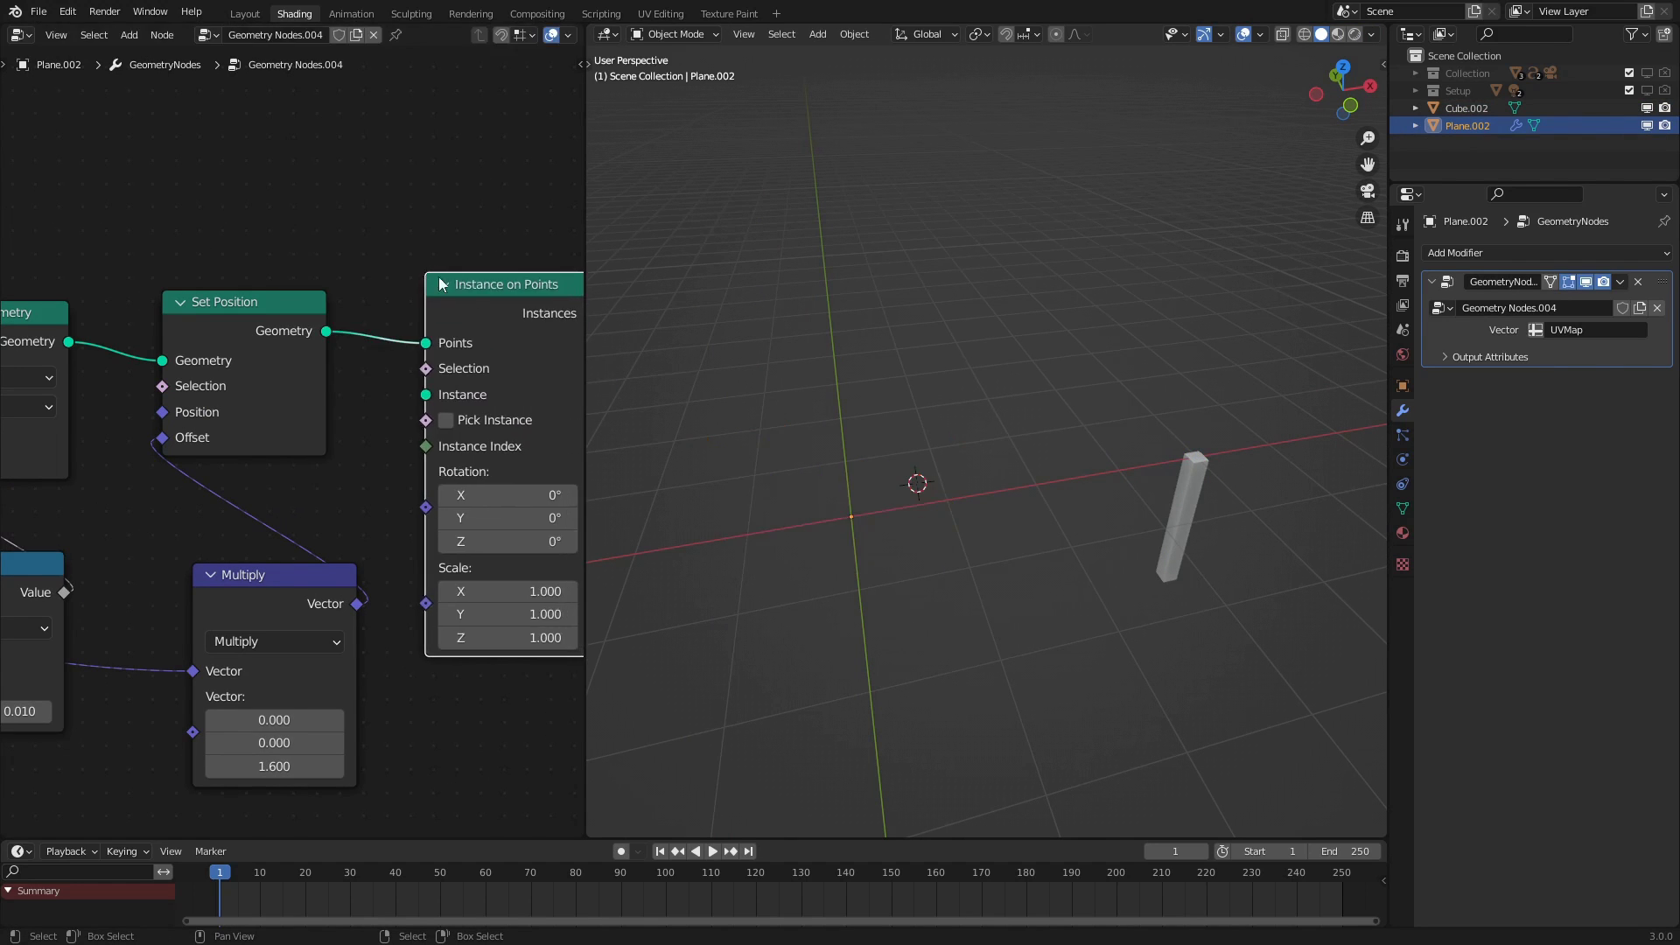
Shift the Instance on Points and Group Output nodes along X to make room after Set Position
{"action": "scroll", "coordinate": [430, 349], "scroll_direction": "down", "scroll_amount": 3}
{"action": "left_click", "coordinate": [507, 350], "text": "shift"}
{"action": "key", "text": "g"}
{"action": "key", "text": "x"}
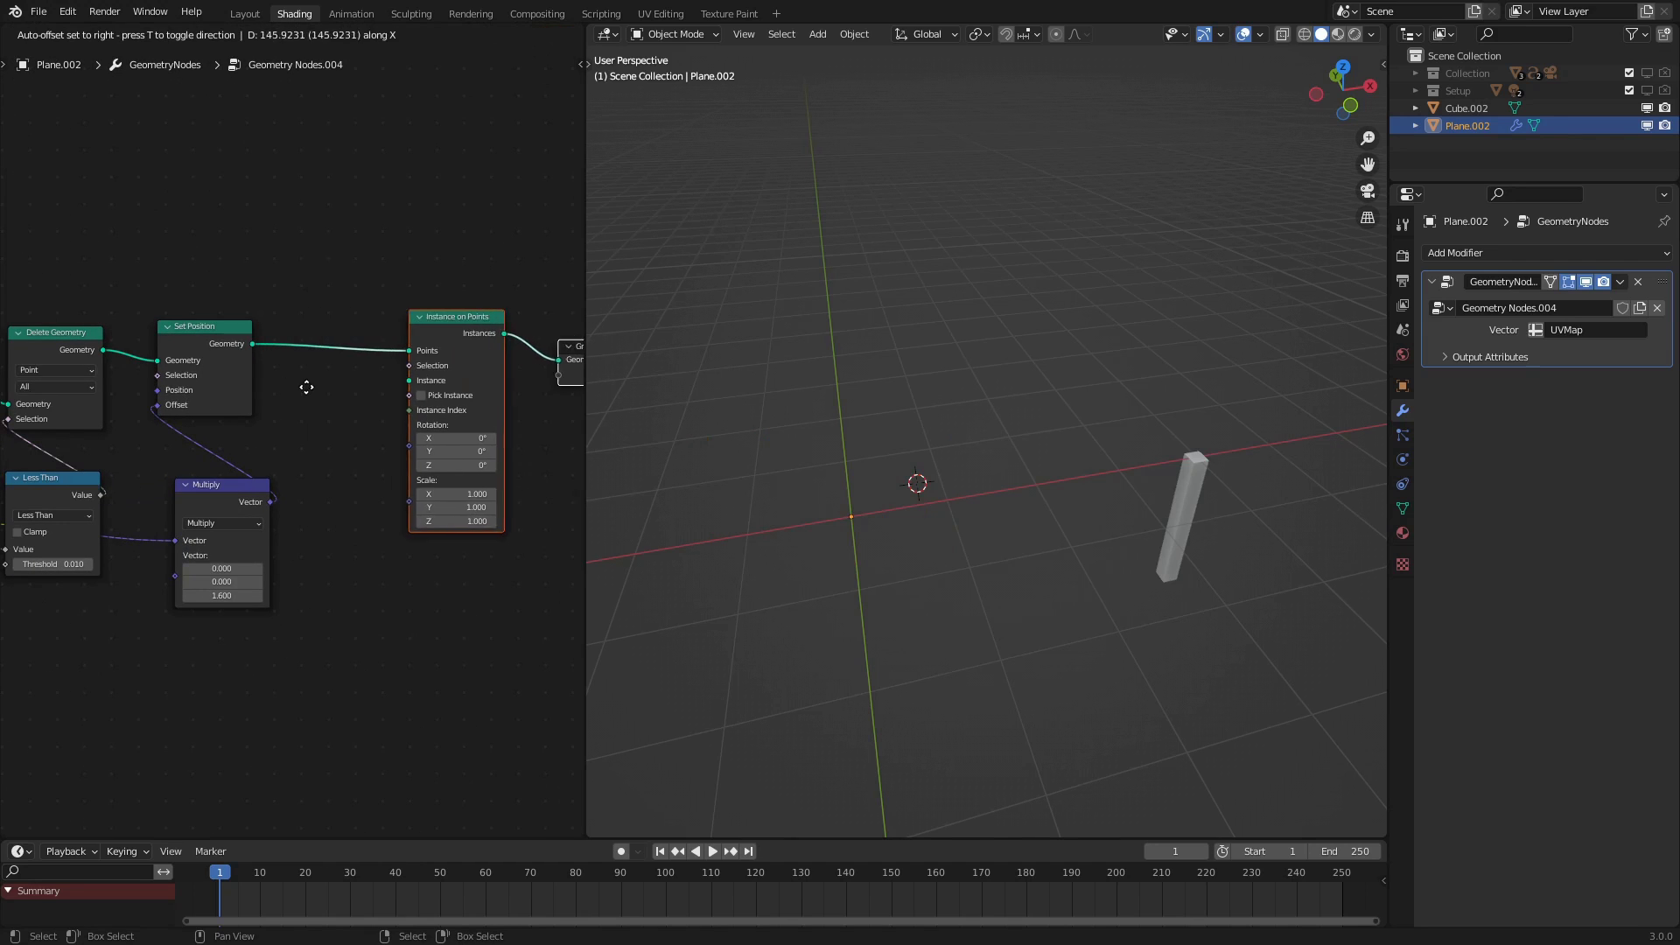
{"action": "left_click", "coordinate": [394, 394]}
Bring Cube.002 in as an Object Info node and connect its Geometry to the Instance input
{"action": "left_click_drag", "start_coordinate": [1461, 106], "coordinate": [472, 586]}
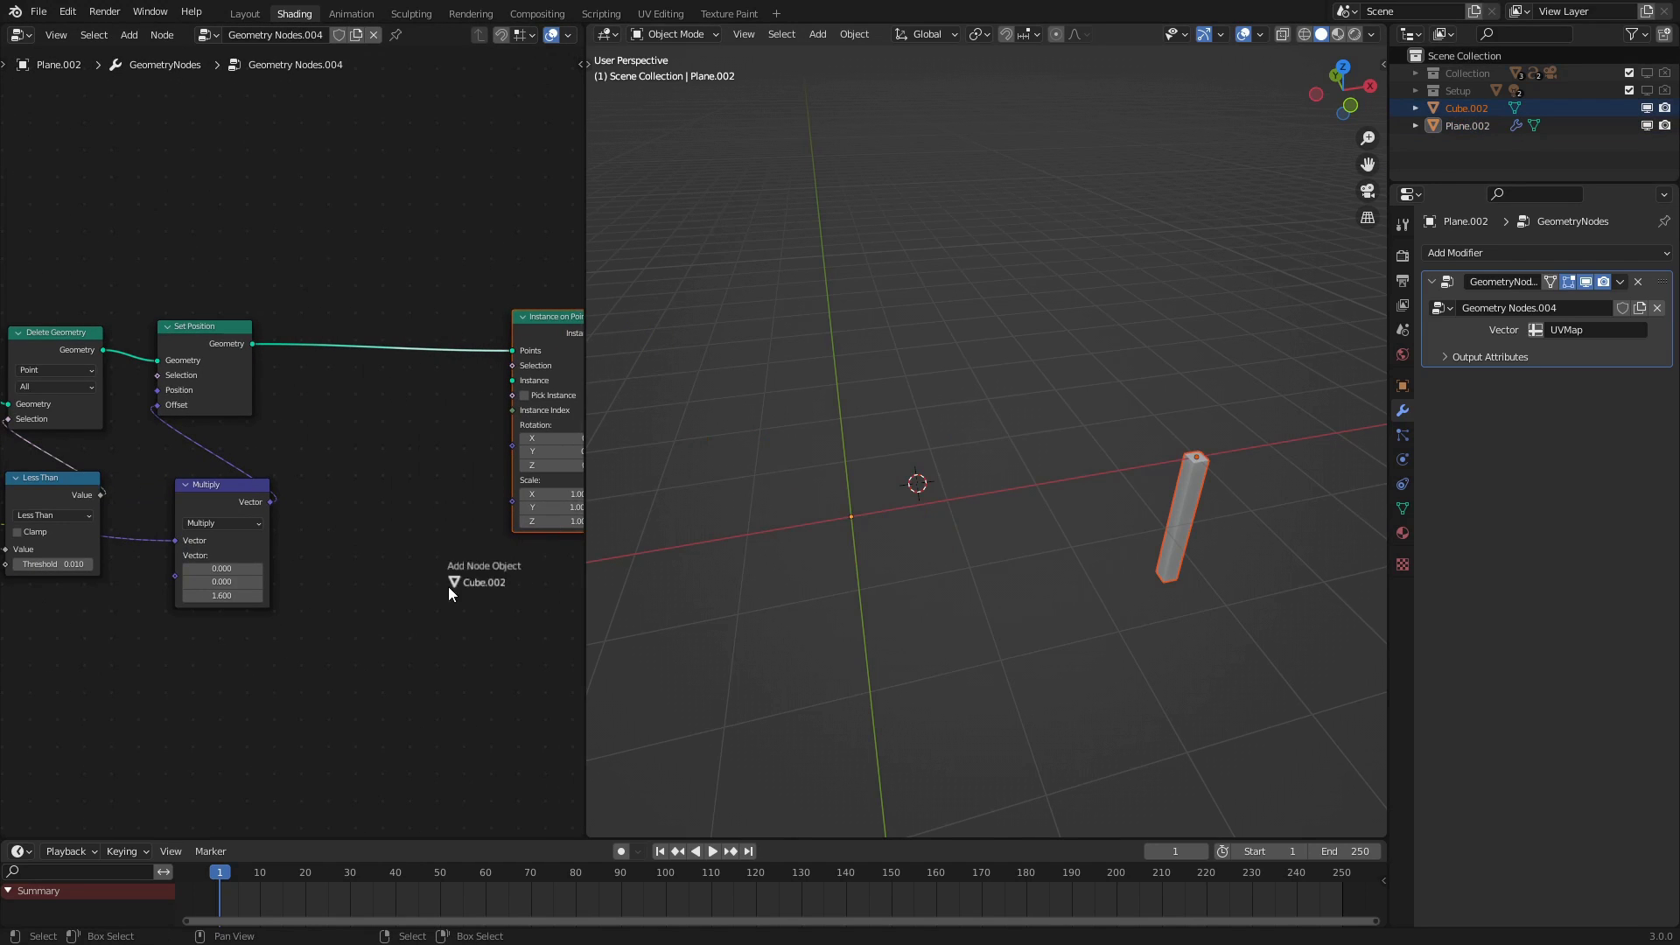
{"action": "left_click_drag", "start_coordinate": [378, 458], "coordinate": [382, 462]}
{"action": "scroll", "coordinate": [385, 468], "scroll_direction": "up", "scroll_amount": 2}
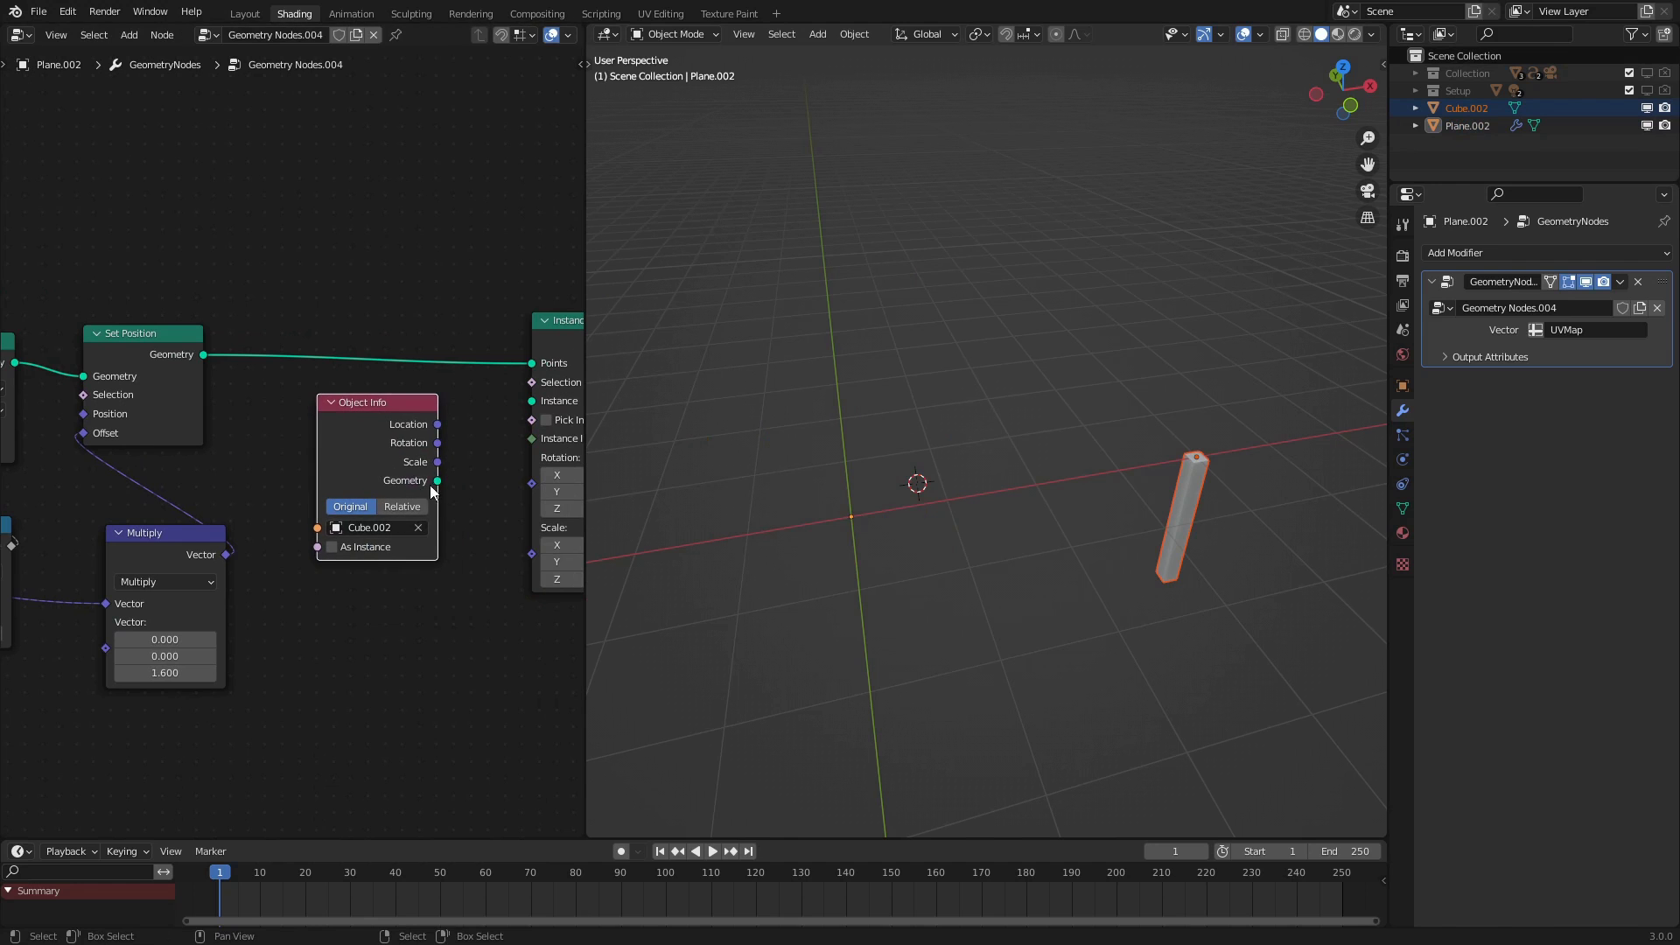
{"action": "left_click_drag", "start_coordinate": [529, 403], "coordinate": [530, 401]}
{"action": "left_click_drag", "start_coordinate": [402, 443], "coordinate": [399, 226]}
Rescale the column's mesh freehand in X and Y, excluding Z, in Edit Mode, and return to Object Mode
{"action": "middle_click_drag", "start_coordinate": [1080, 418], "coordinate": [1230, 380]}
{"action": "left_click", "coordinate": [1068, 485]}
{"action": "left_click", "coordinate": [1246, 378]}
{"action": "key", "text": "Tab"}
{"action": "key", "text": "s"}
{"action": "key", "text": "shift+z"}
{"action": "left_click", "coordinate": [1229, 445]}
{"action": "key", "text": "Tab"}
Select the instanced map and set the Instance on Points scale to 0.290 on all three axes
{"action": "left_click", "coordinate": [901, 630]}
{"action": "middle_click_drag", "start_coordinate": [435, 549], "coordinate": [53, 518]}
{"action": "left_click_drag", "start_coordinate": [216, 511], "coordinate": [154, 544]}
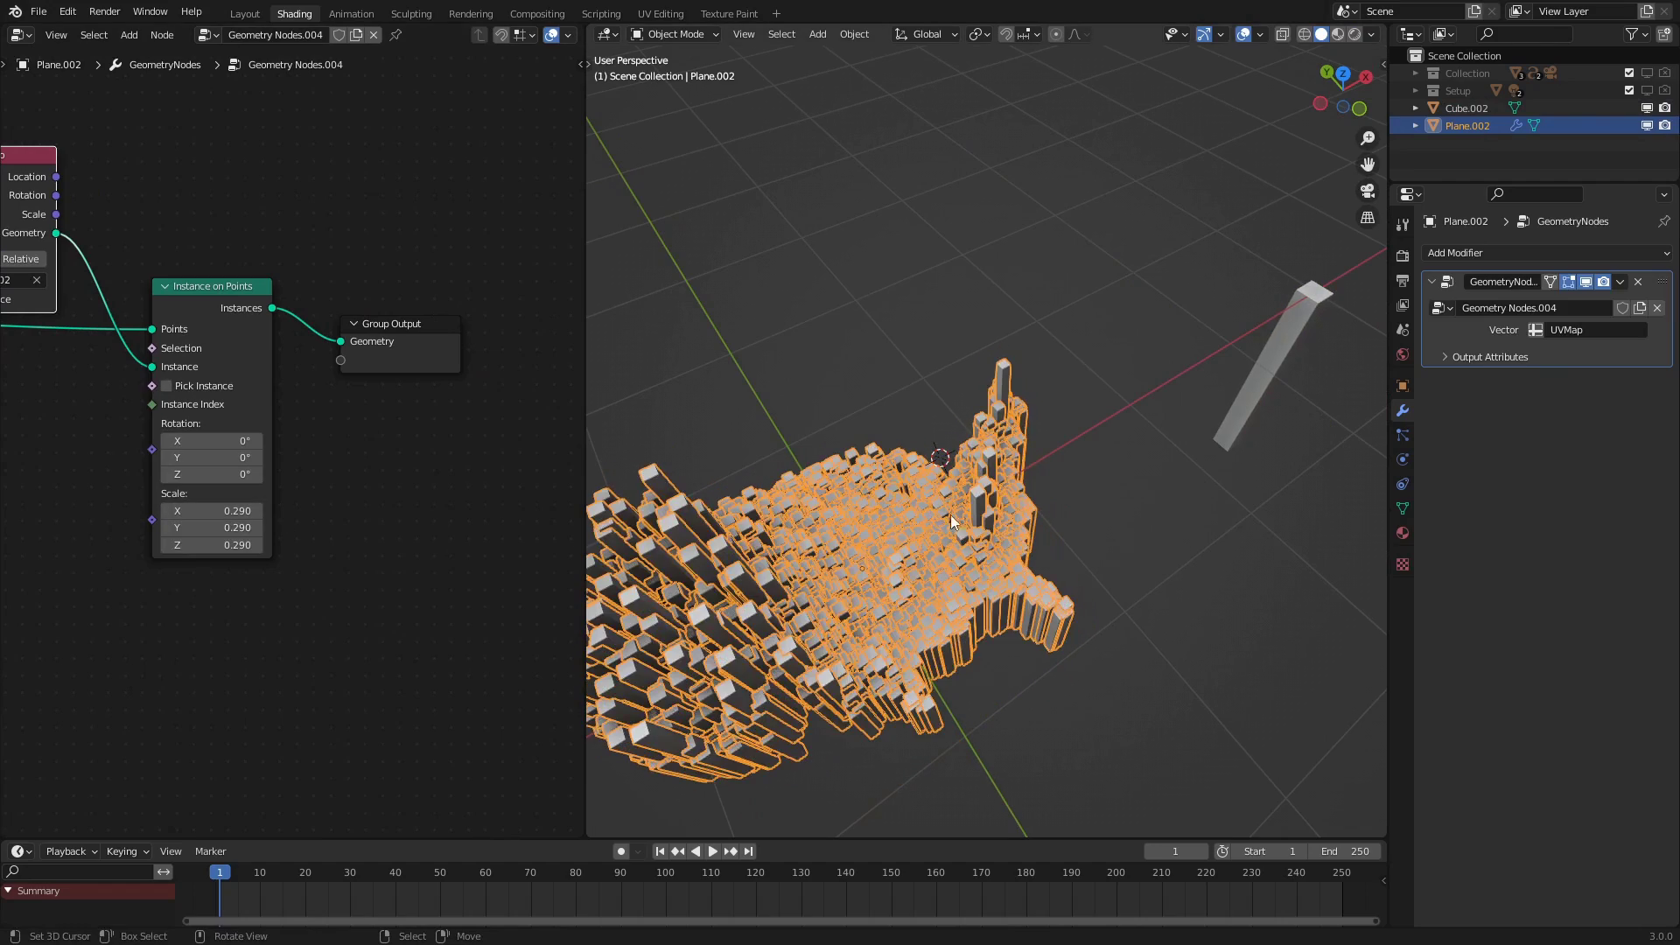
Examine the tops and undersides of the instanced columns from above, below and the front
{"action": "left_click", "coordinate": [1201, 525]}
{"action": "middle_click_drag", "start_coordinate": [1201, 523], "coordinate": [980, 506]}
{"action": "scroll", "coordinate": [1000, 507], "scroll_direction": "up", "scroll_amount": 2}
{"action": "left_click", "coordinate": [981, 512]}
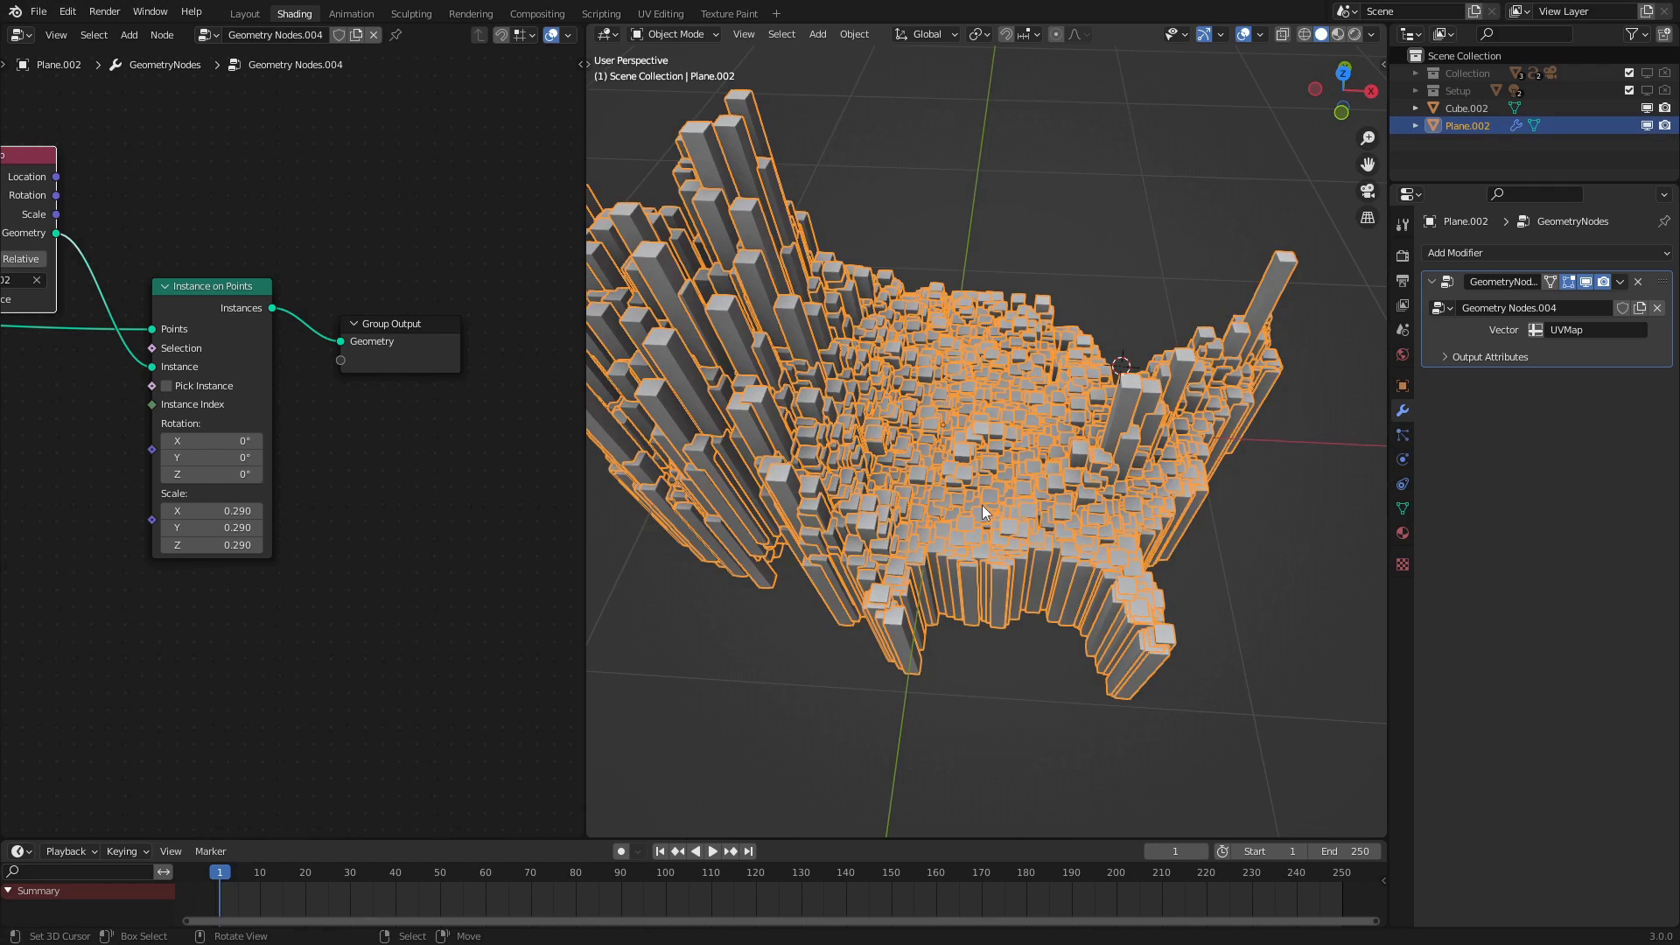
{"action": "left_click", "coordinate": [1101, 220]}
{"action": "middle_click_drag", "start_coordinate": [1101, 221], "coordinate": [1059, 434]}
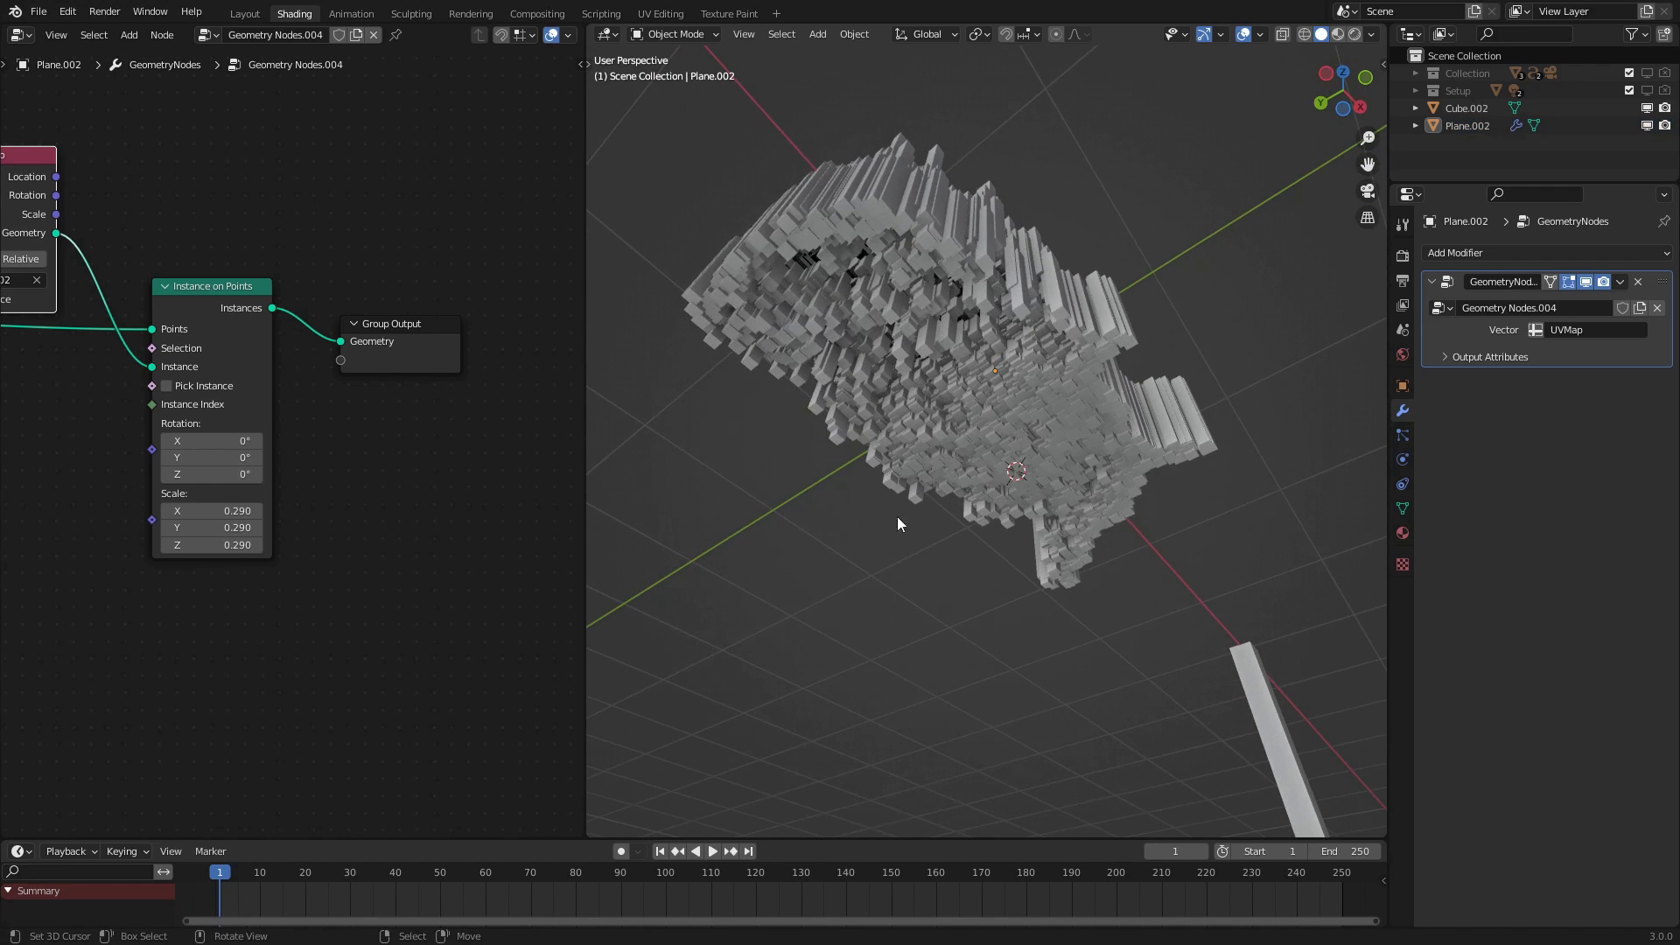
{"action": "middle_click_drag", "start_coordinate": [910, 476], "coordinate": [1058, 441]}
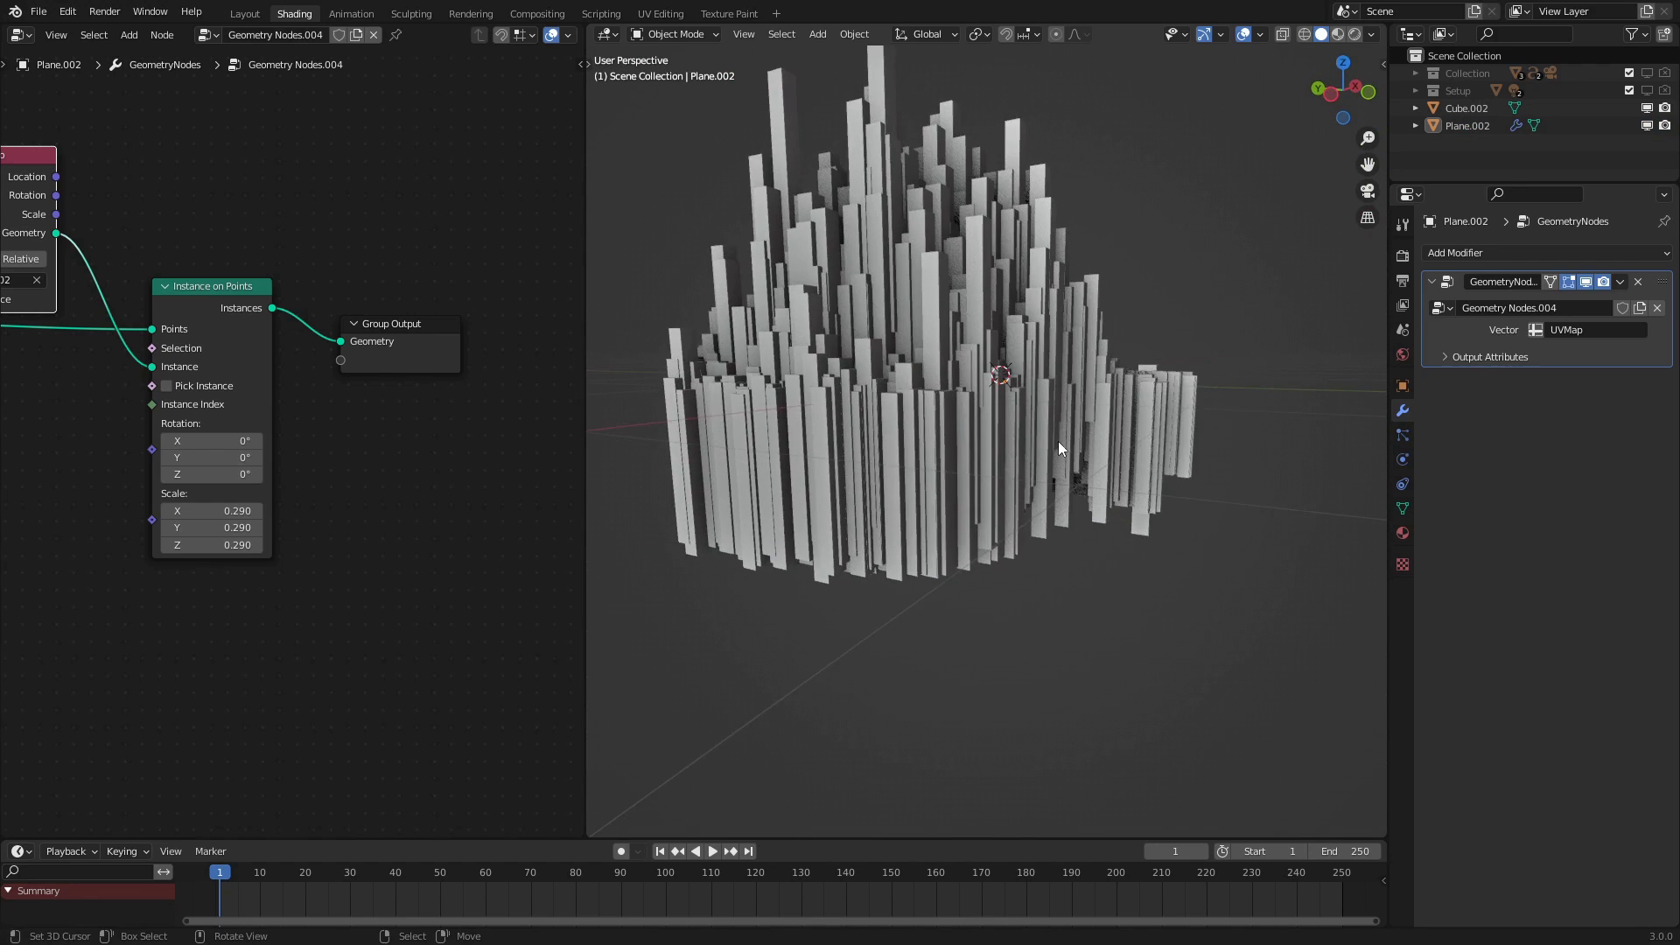
{"action": "key", "text": "KP_1"}
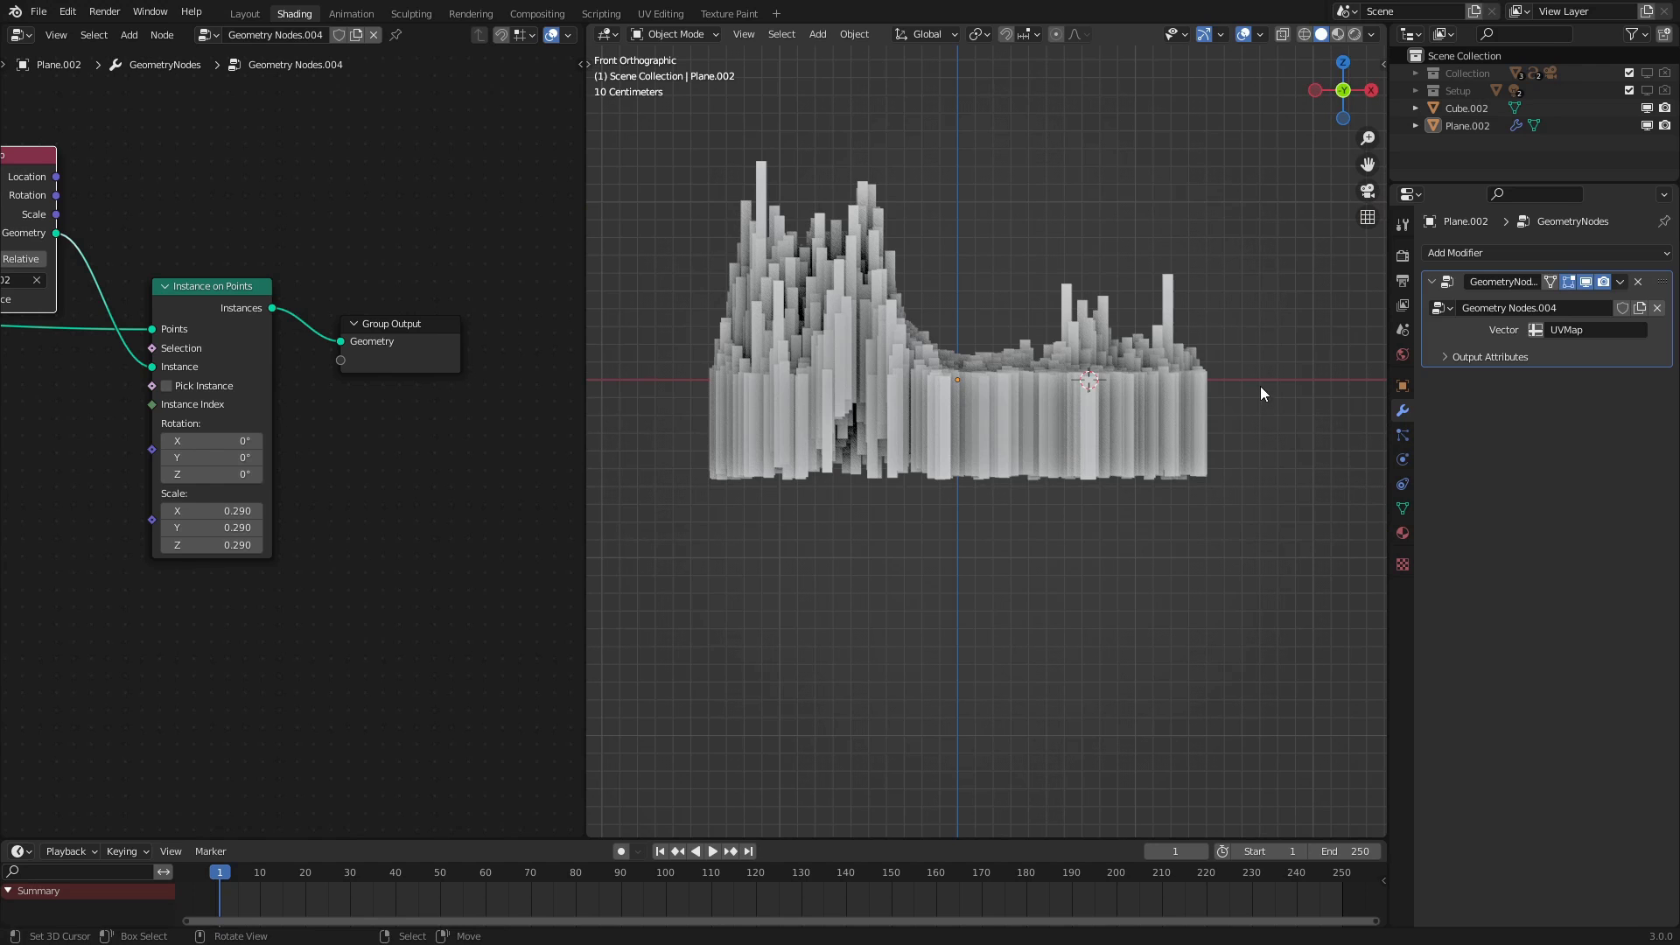
{"action": "middle_click_drag", "start_coordinate": [832, 376], "coordinate": [814, 437]}
{"action": "scroll", "coordinate": [189, 514], "scroll_direction": "down", "scroll_amount": 2}
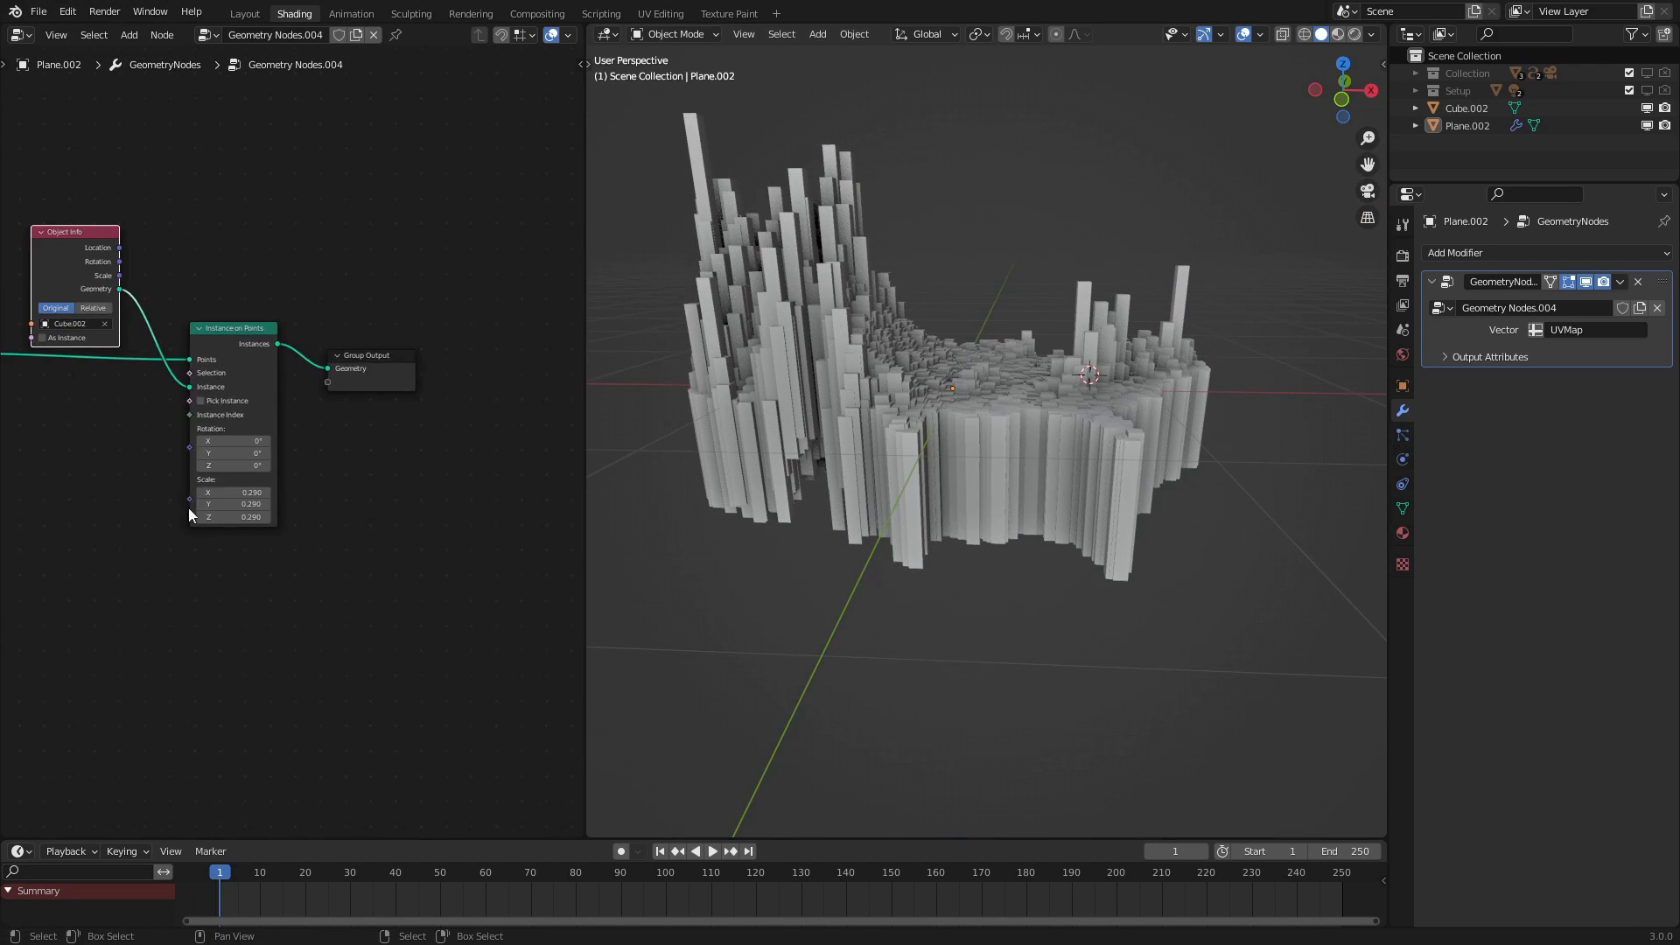
Connect the Multiply vector to the Instance on Points scale and insert an Add Vector Math node on that link
{"action": "middle_click_drag", "start_coordinate": [189, 515], "coordinate": [480, 464]}
{"action": "scroll", "coordinate": [173, 457], "scroll_direction": "up", "scroll_amount": 3}
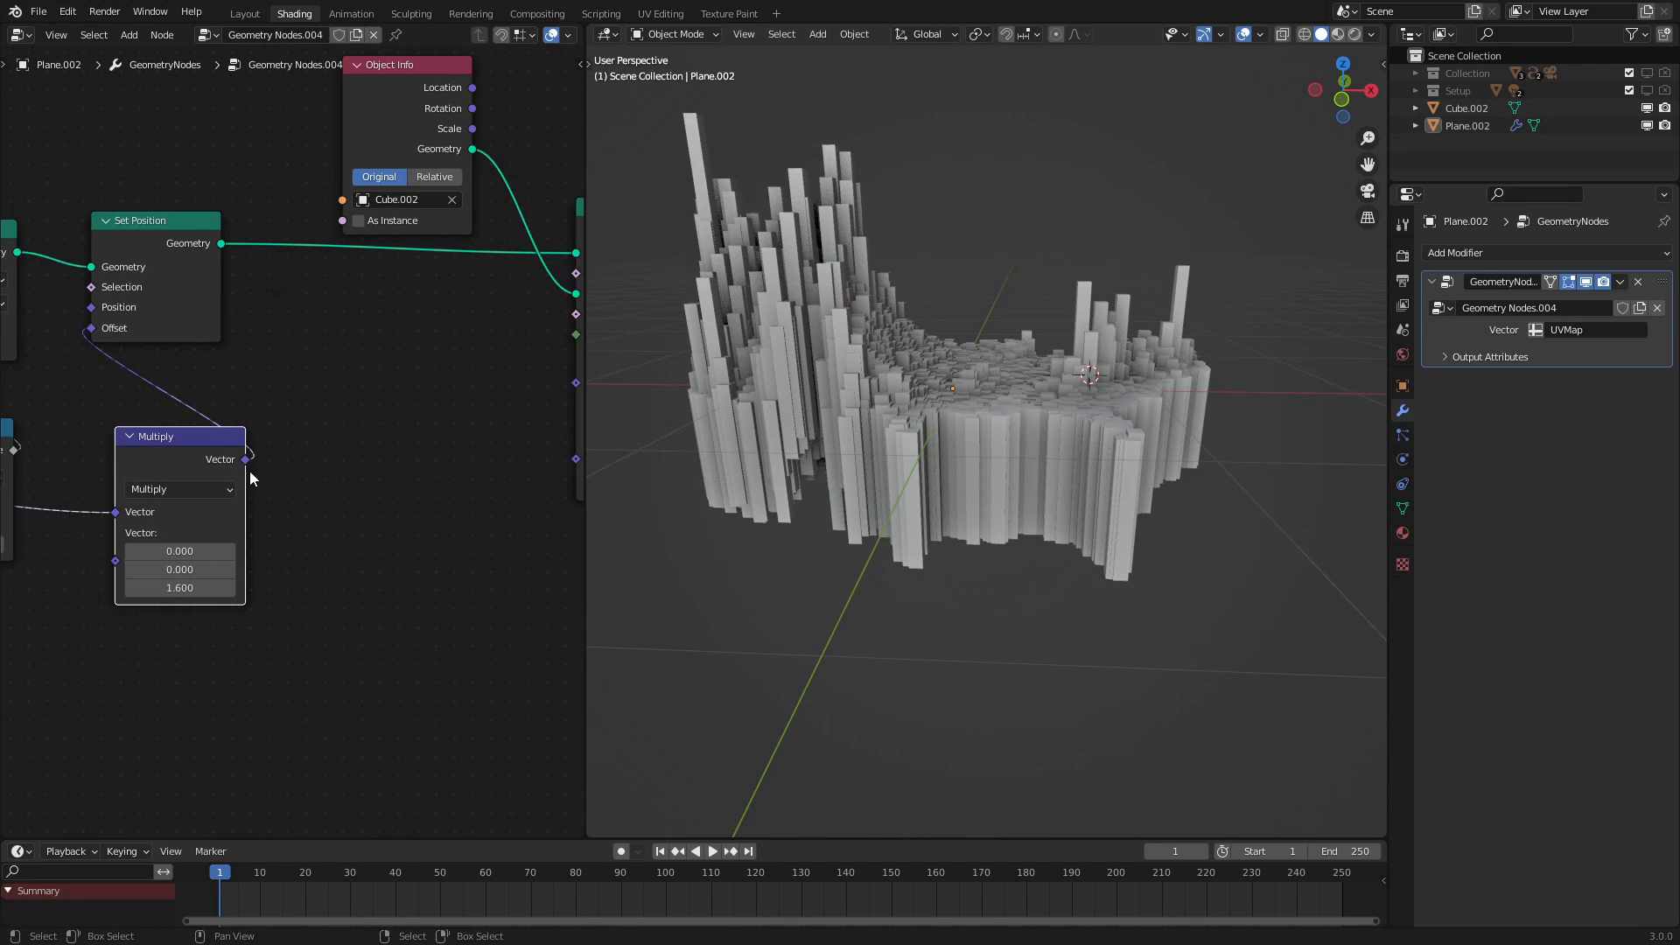
{"action": "left_click_drag", "start_coordinate": [601, 459], "coordinate": [527, 462]}
{"action": "scroll", "coordinate": [527, 462], "scroll_direction": "up", "scroll_amount": 1}
{"action": "key", "text": "q"}
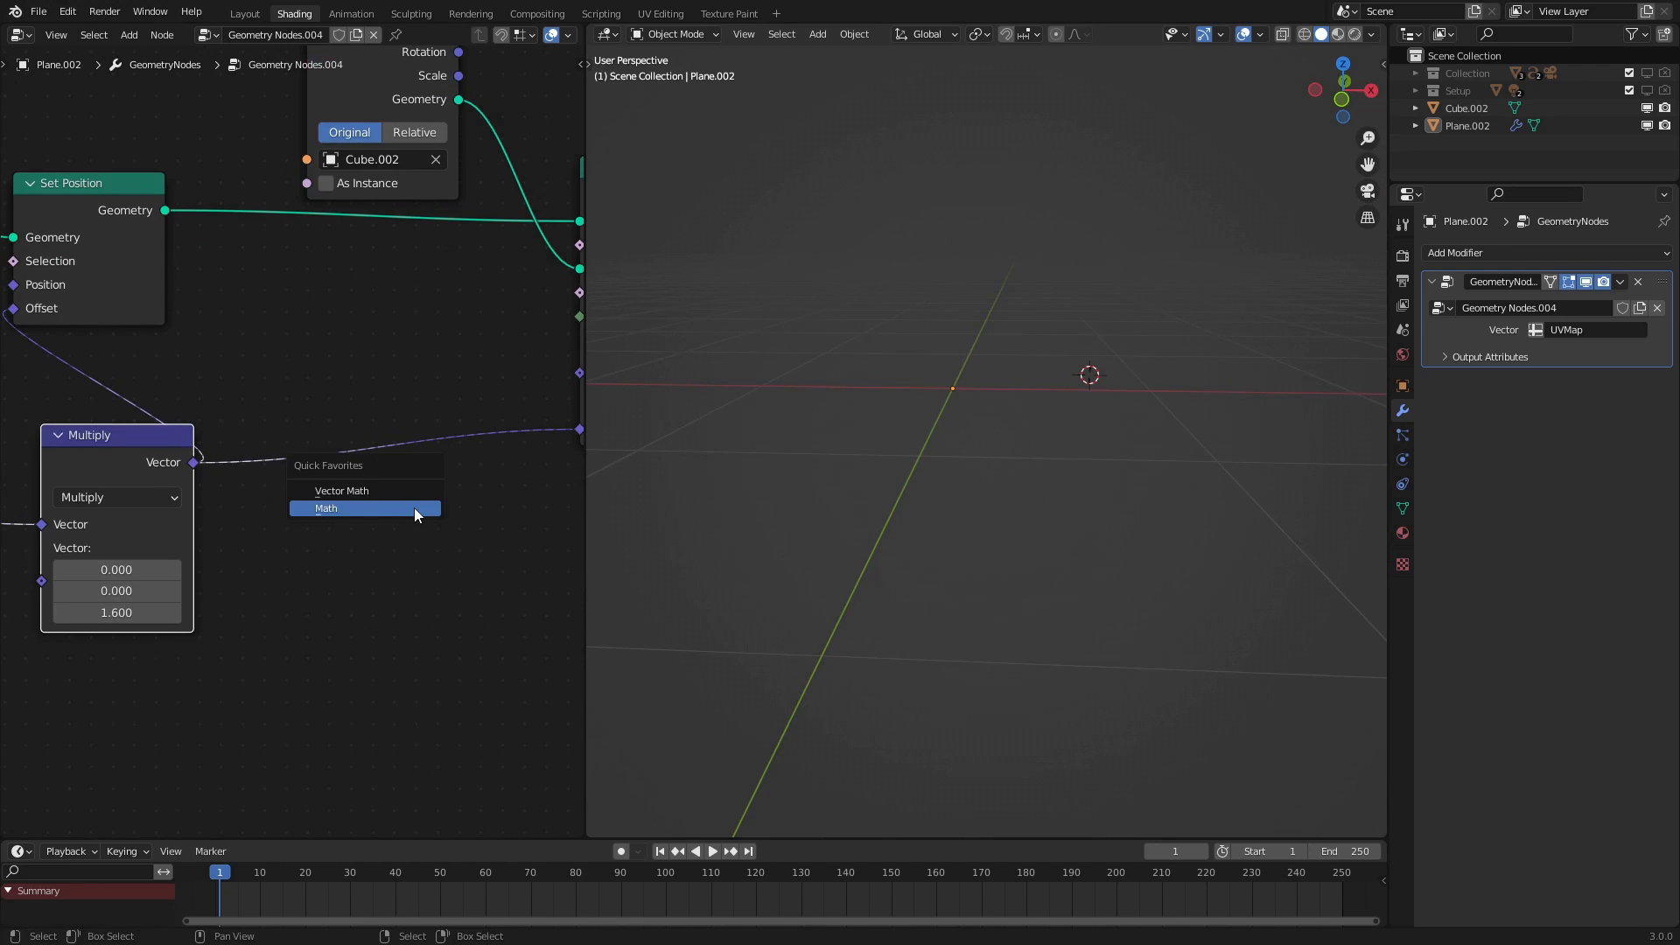
{"action": "left_click", "coordinate": [394, 490]}
{"action": "left_click", "coordinate": [345, 453]}
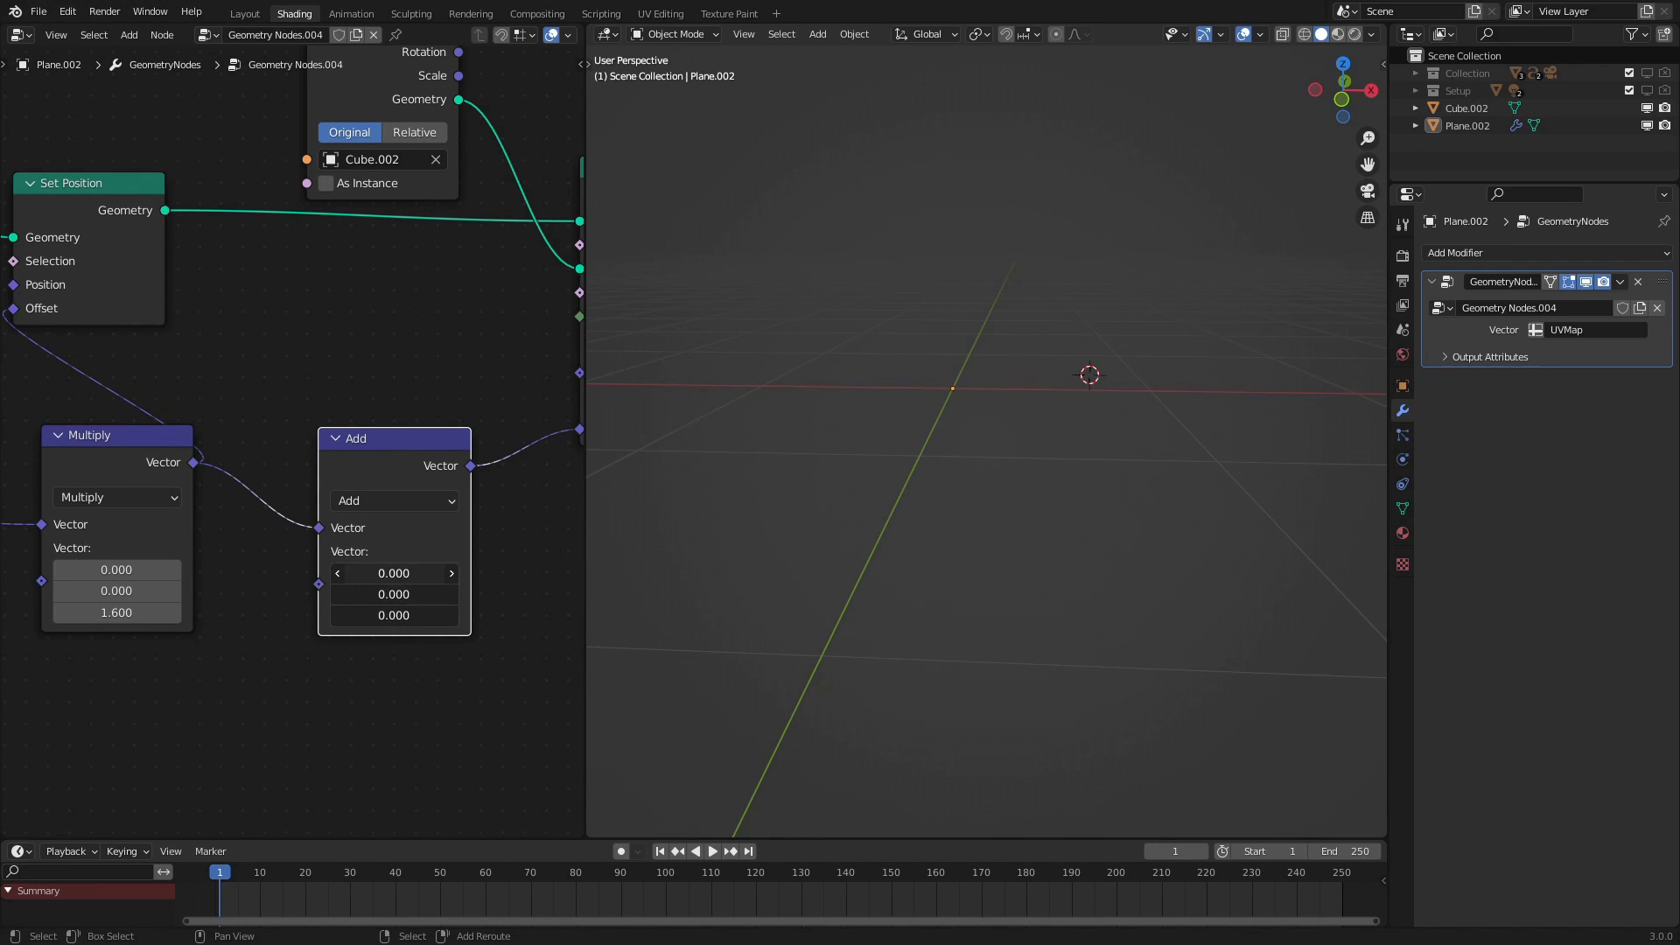
Set the Add node's vector to 0.050 on all three axes
{"action": "left_click_drag", "start_coordinate": [394, 615], "coordinate": [407, 616]}
{"action": "middle_click_drag", "start_coordinate": [785, 476], "coordinate": [963, 516]}
{"action": "left_click_drag", "start_coordinate": [398, 574], "coordinate": [428, 612]}
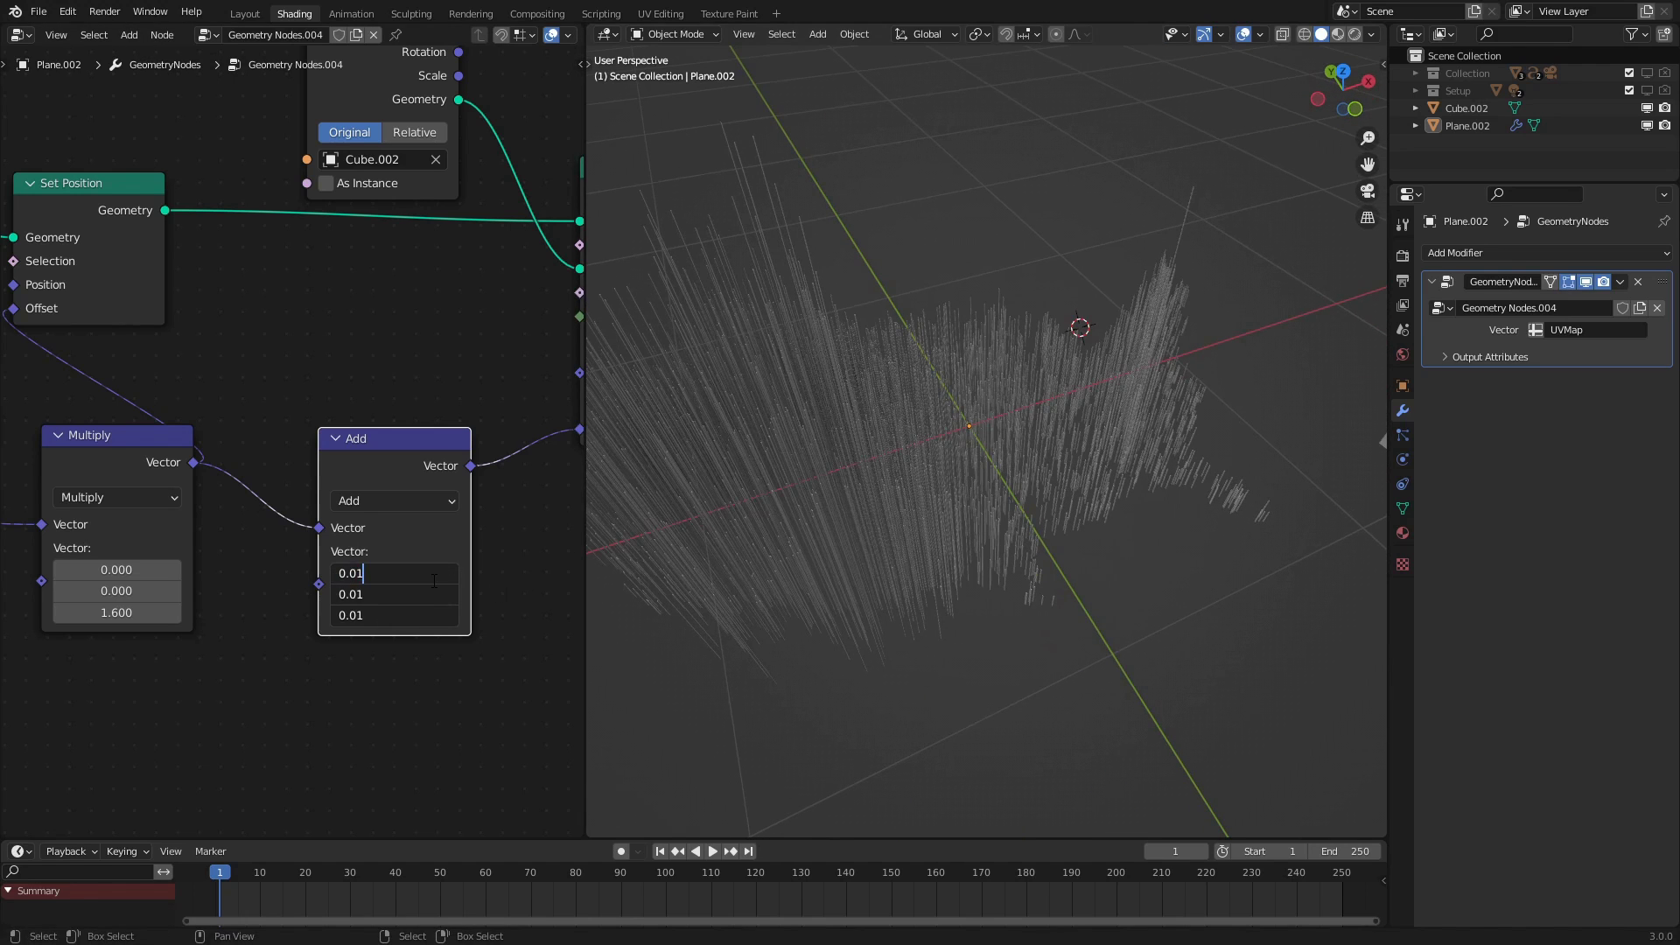
{"action": "key", "text": "Return"}
{"action": "middle_click_drag", "start_coordinate": [1018, 339], "coordinate": [921, 229]}
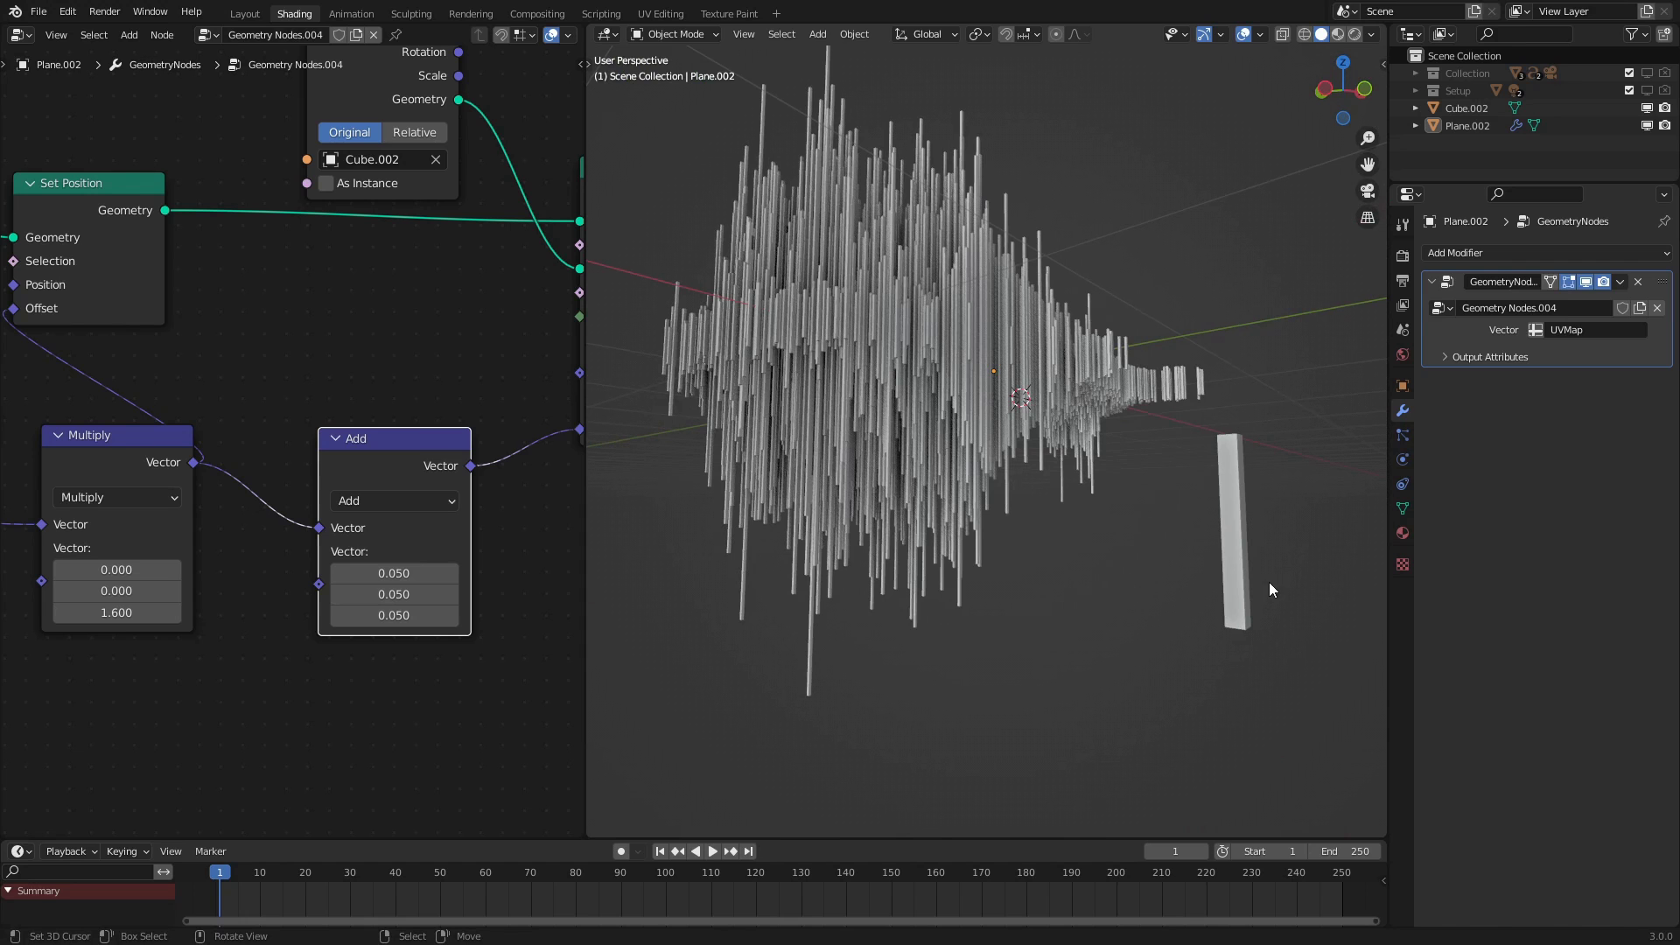
Isolate the column in front view and move its bottom face up 1 m along Z in Edit Mode
{"action": "left_click", "coordinate": [1226, 568]}
{"action": "key", "text": "KP_1"}
{"action": "key", "text": "KP_Divide"}
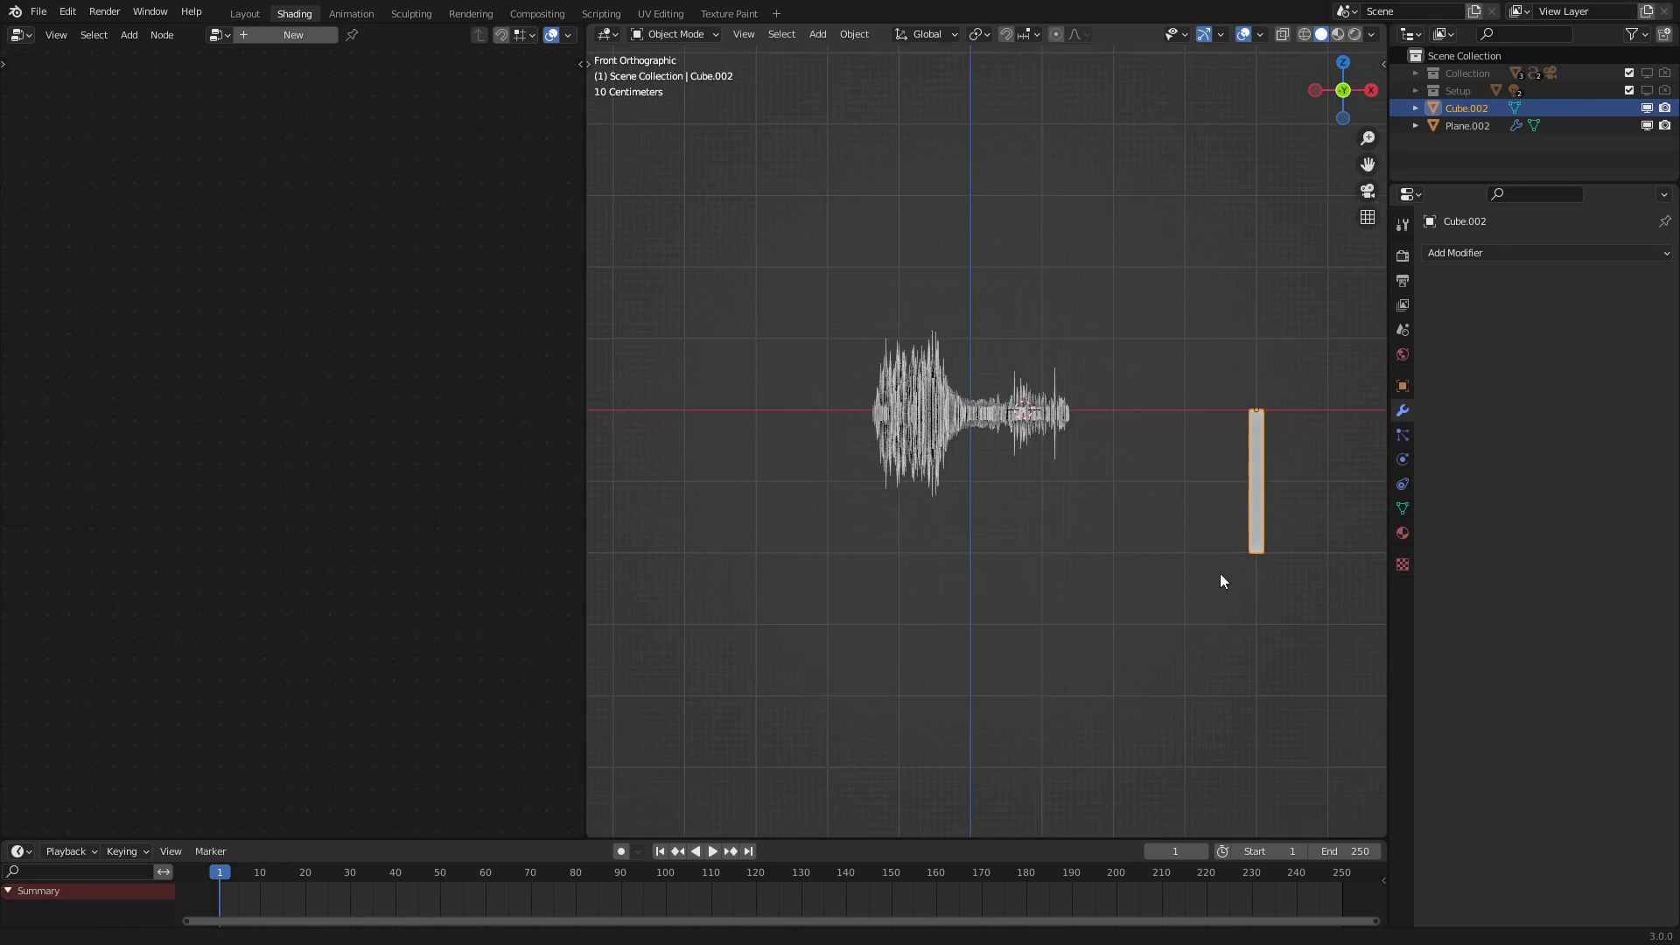
{"action": "key", "text": "Tab"}
{"action": "key", "text": "z"}
{"action": "key", "text": "1"}
{"action": "key", "text": "3"}
{"action": "right_click", "coordinate": [1024, 749]}
{"action": "key", "text": "g"}
{"action": "key", "text": "z"}
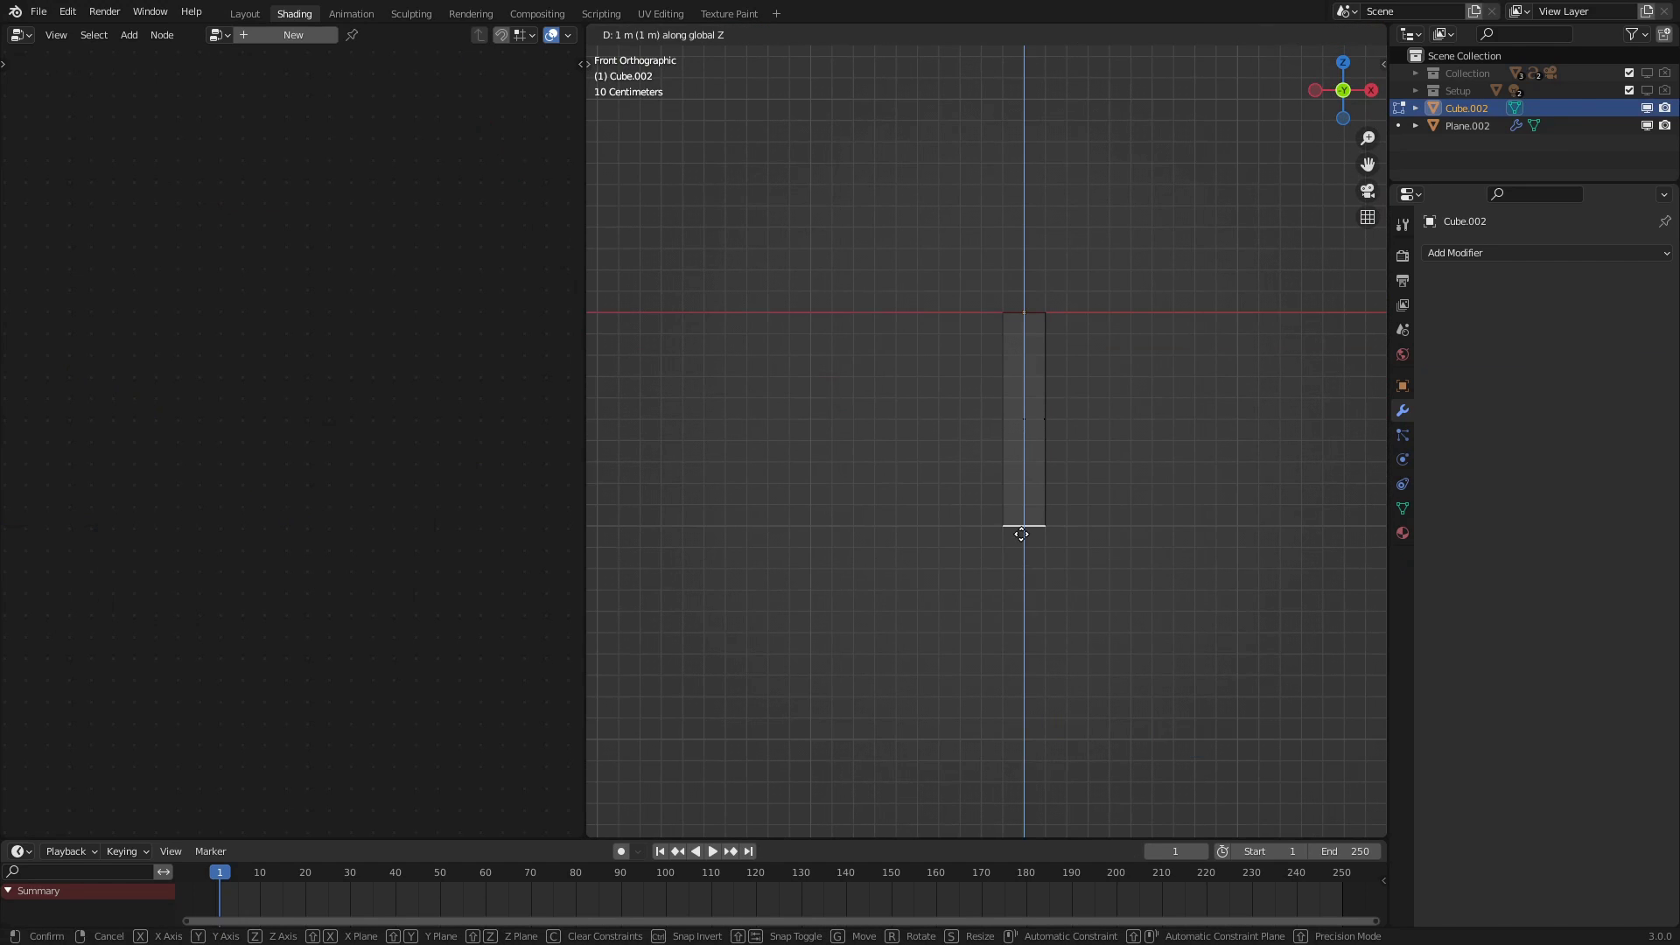
{"action": "left_click", "coordinate": [1021, 534]}
Leave the column's isolated view and return to Object Mode with solid shading in the full scene
{"action": "key", "text": "KP_Divide"}
{"action": "scroll", "coordinate": [1094, 520], "scroll_direction": "up", "scroll_amount": 1}
{"action": "middle_click_drag", "start_coordinate": [709, 453], "coordinate": [1043, 506], "text": "shift"}
{"action": "key", "text": "Tab"}
{"action": "scroll", "coordinate": [1136, 597], "scroll_direction": "up", "scroll_amount": 2}
{"action": "key", "text": "z"}
{"action": "left_click", "coordinate": [1099, 606]}
{"action": "scroll", "coordinate": [1011, 595], "scroll_direction": "up", "scroll_amount": 1}
{"action": "middle_click_drag", "start_coordinate": [999, 595], "coordinate": [806, 328]}
Select the instanced map and move its Add node directly below the Instance on Points node
{"action": "left_click", "coordinate": [905, 381]}
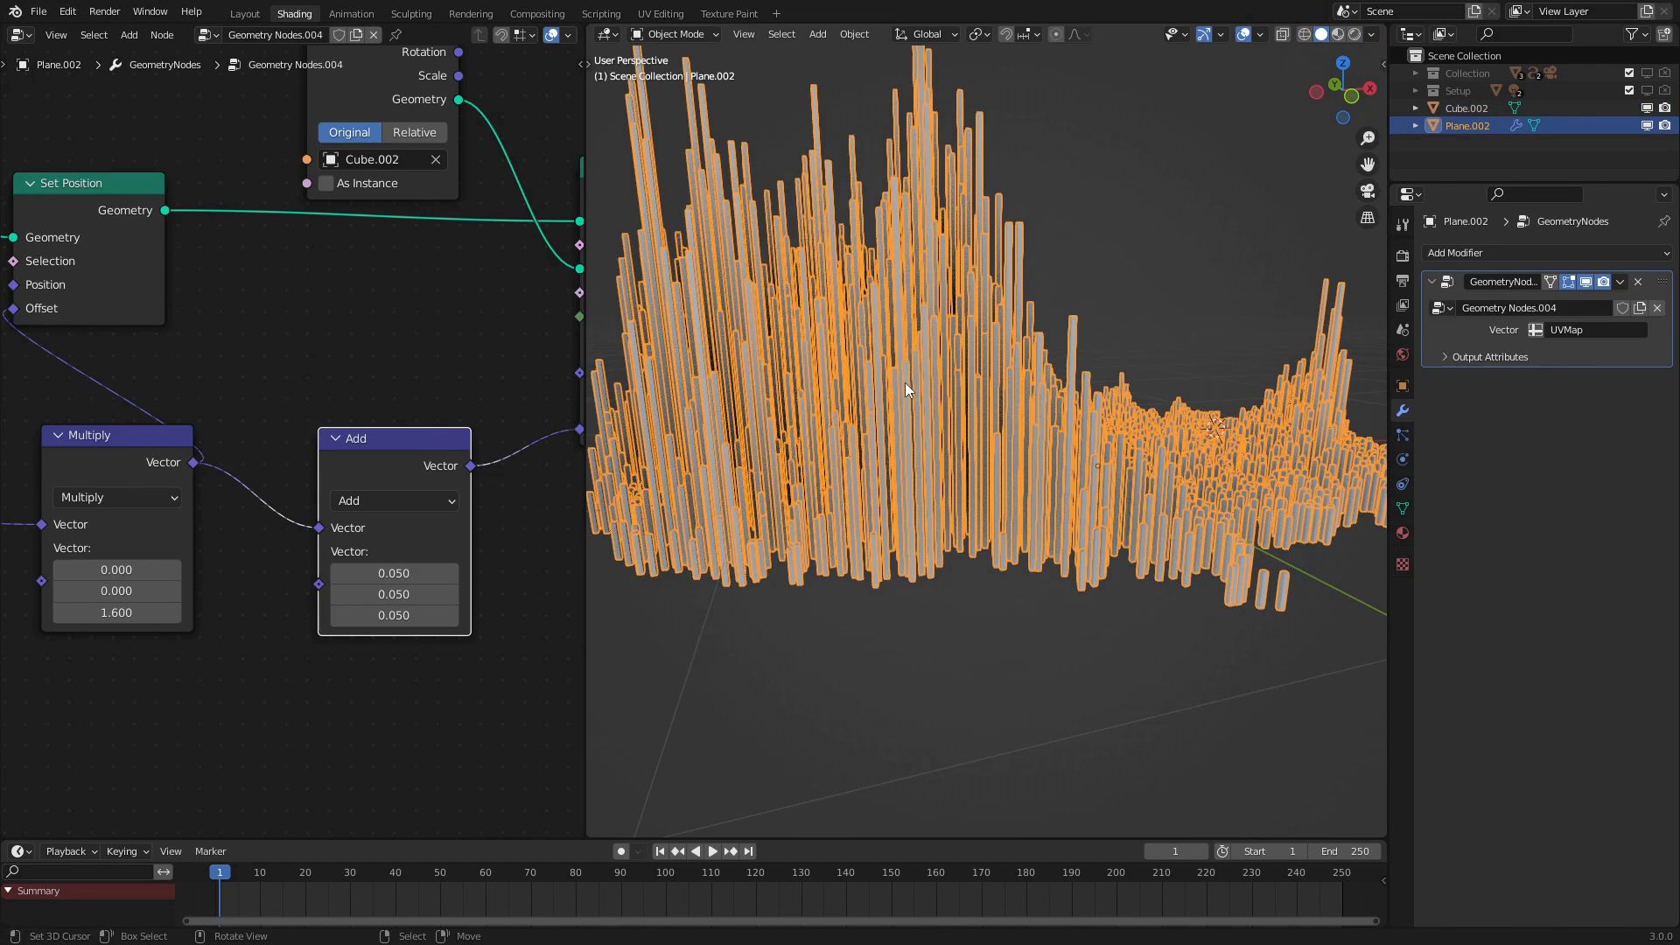
{"action": "scroll", "coordinate": [360, 468], "scroll_direction": "down", "scroll_amount": 3}
{"action": "middle_click_drag", "start_coordinate": [360, 468], "coordinate": [208, 473]}
{"action": "left_click_drag", "start_coordinate": [208, 474], "coordinate": [402, 512]}
{"action": "scroll", "coordinate": [226, 464], "scroll_direction": "down", "scroll_amount": 1}
{"action": "middle_click_drag", "start_coordinate": [241, 456], "coordinate": [374, 450]}
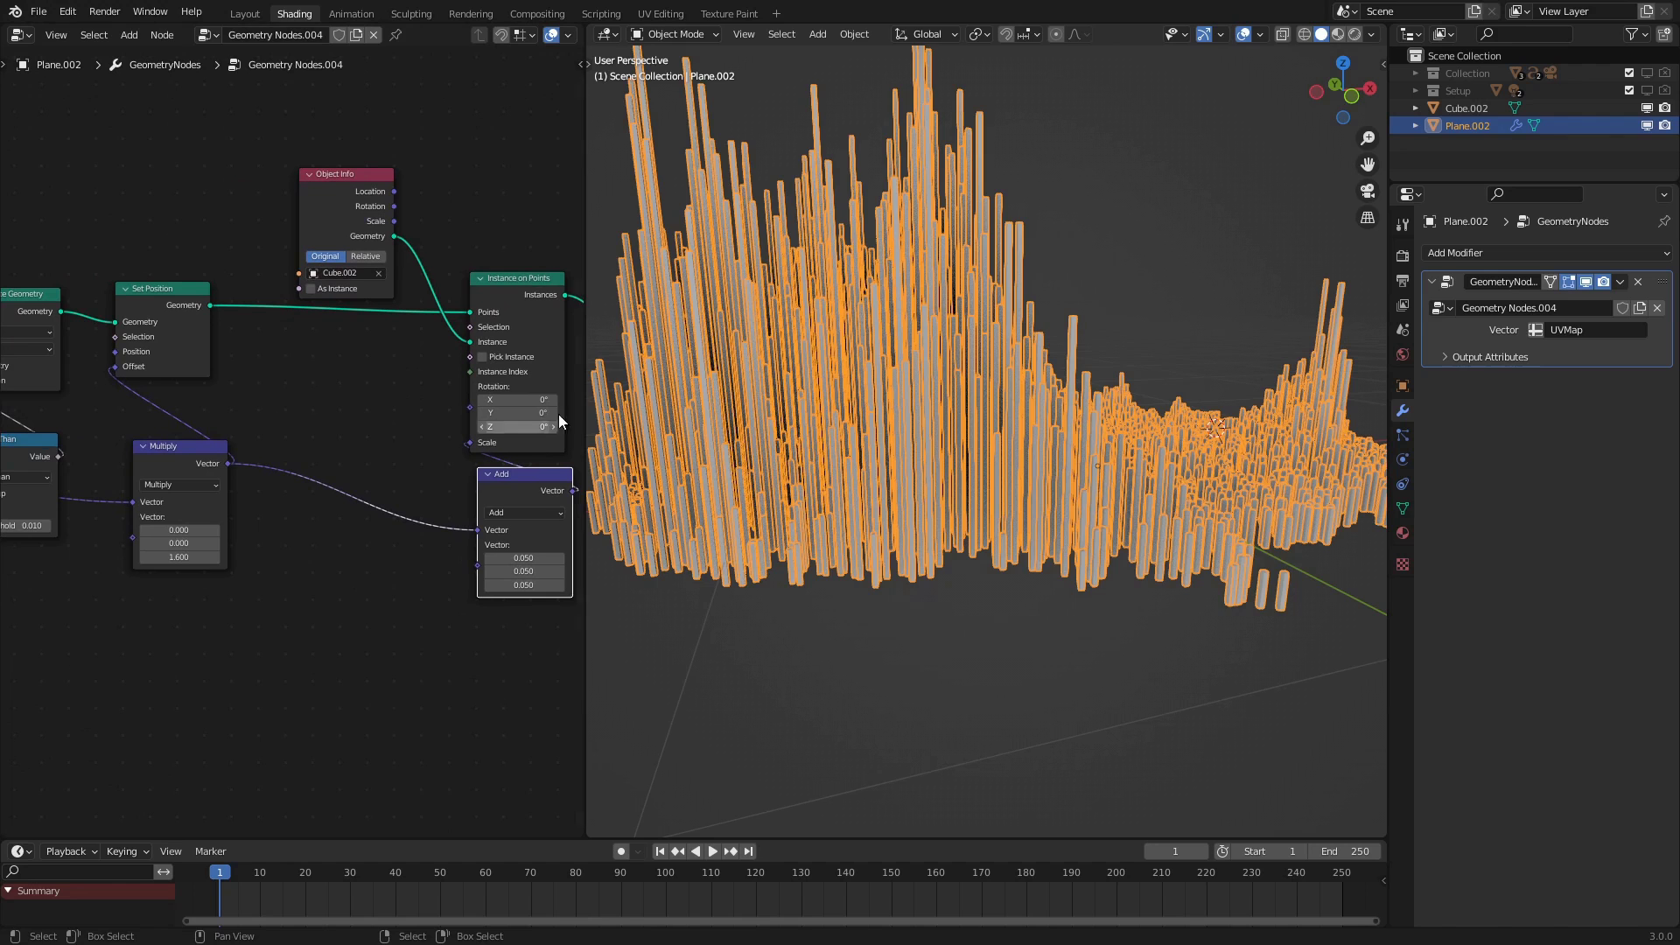
Select the source column, switch the node area to the Shader Editor, and create a new material for it
{"action": "left_click", "coordinate": [1125, 292]}
{"action": "middle_click_drag", "start_coordinate": [1125, 292], "coordinate": [1084, 401]}
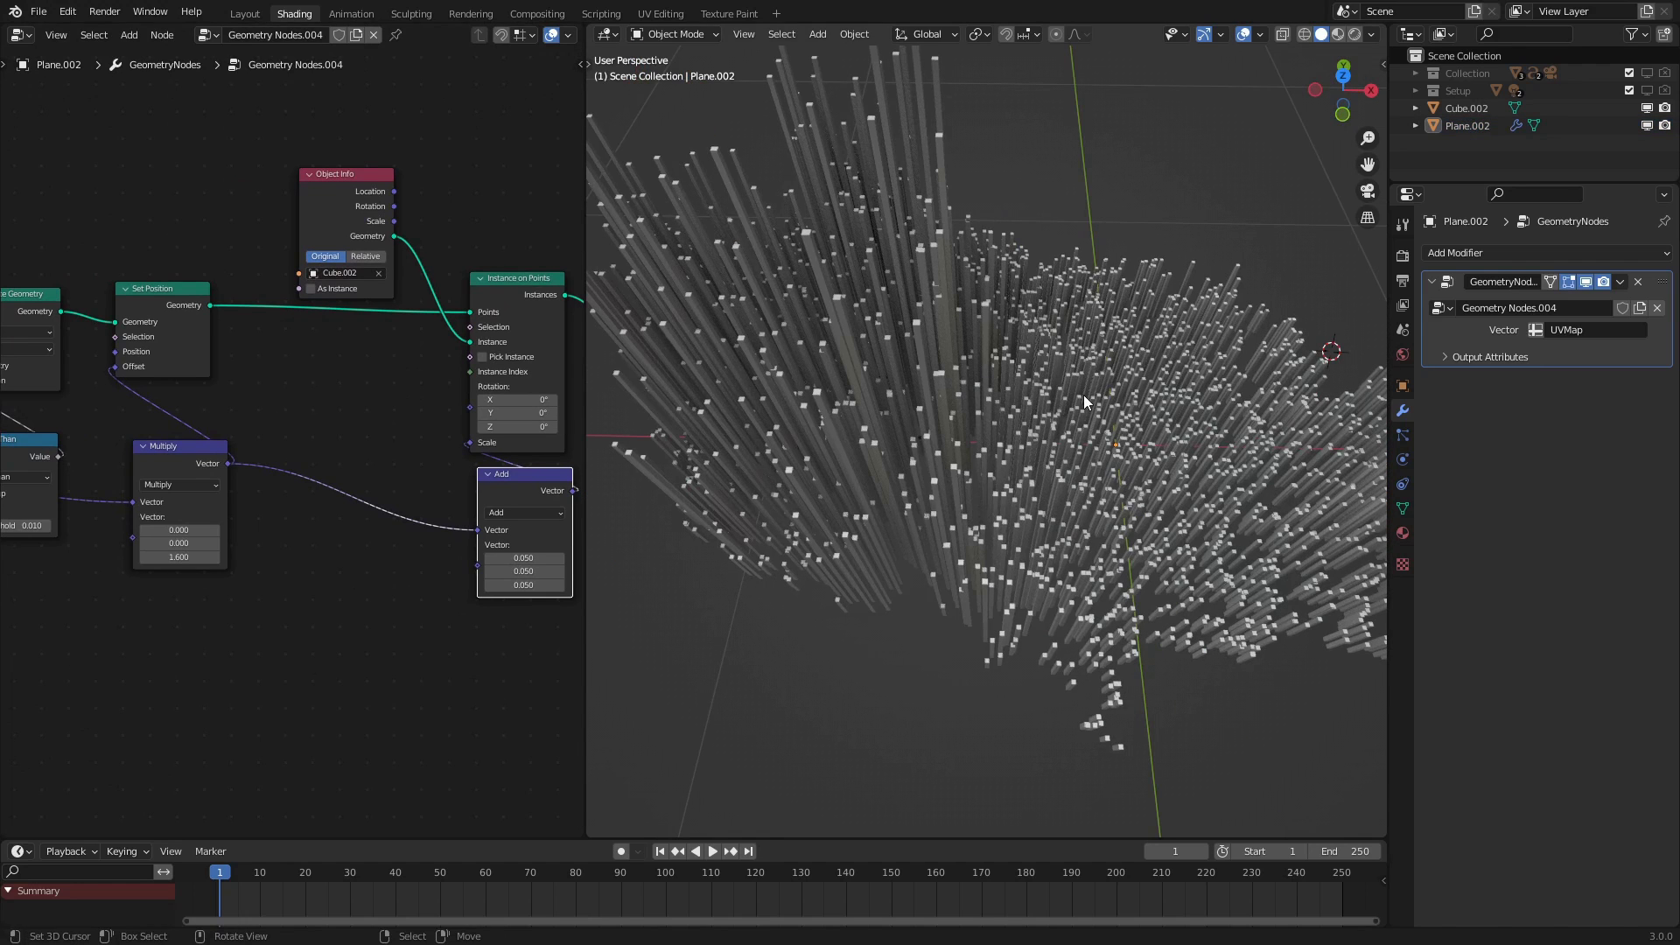
{"action": "scroll", "coordinate": [1084, 402], "scroll_direction": "down", "scroll_amount": 6}
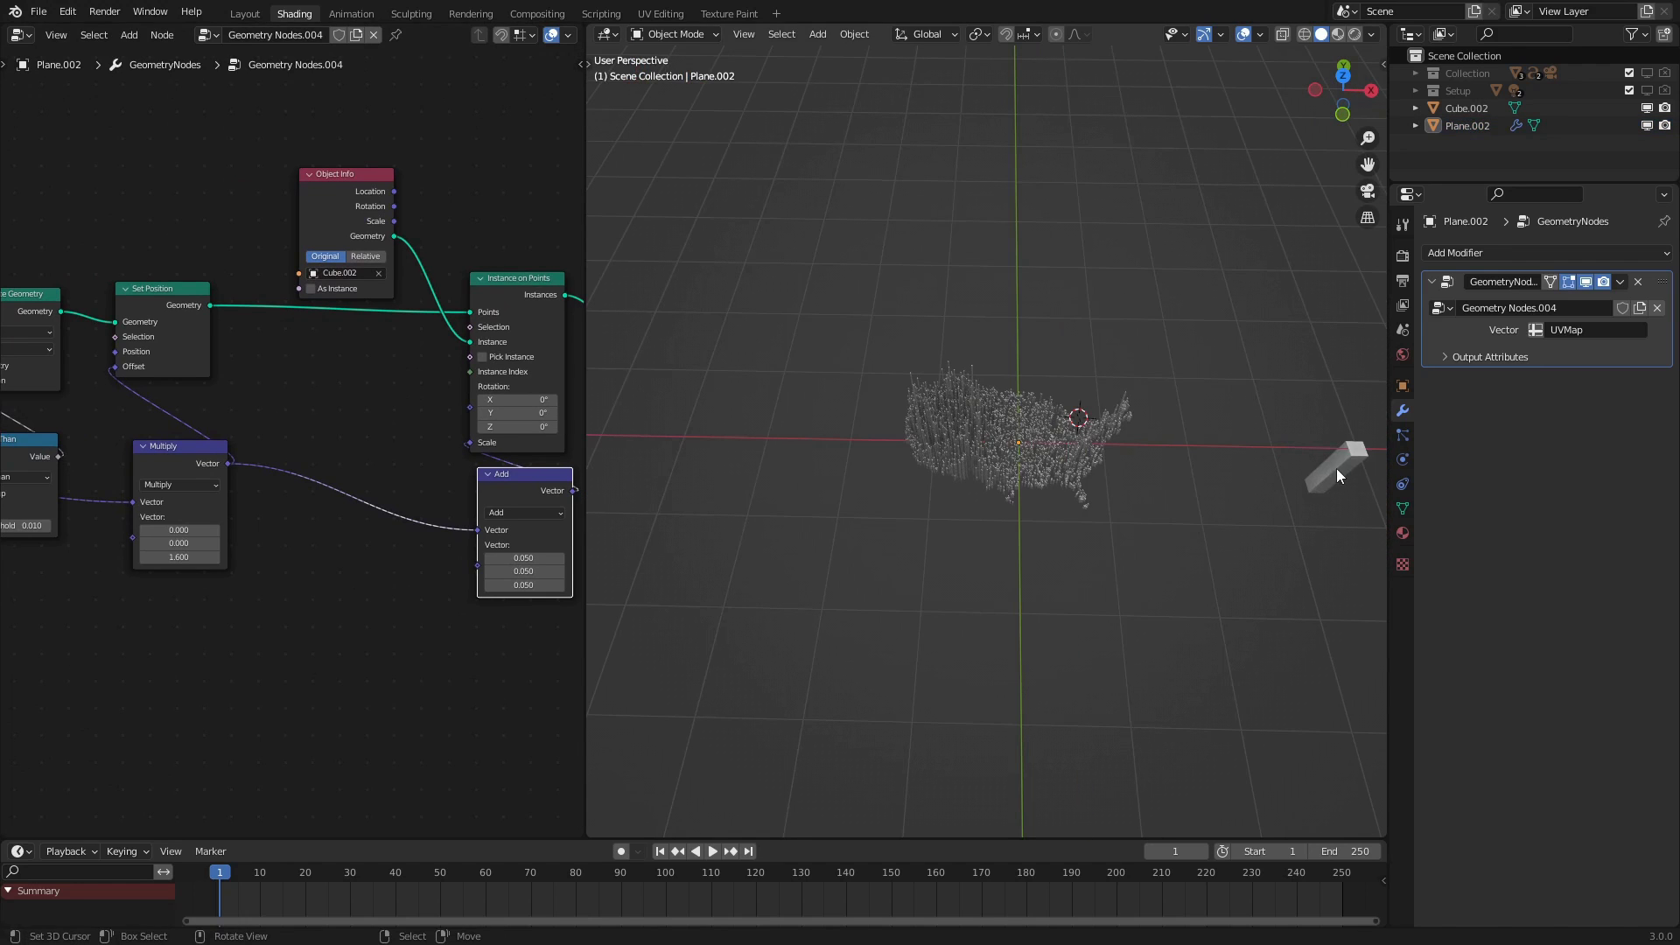
{"action": "left_click", "coordinate": [1336, 469]}
{"action": "left_click", "coordinate": [21, 35]}
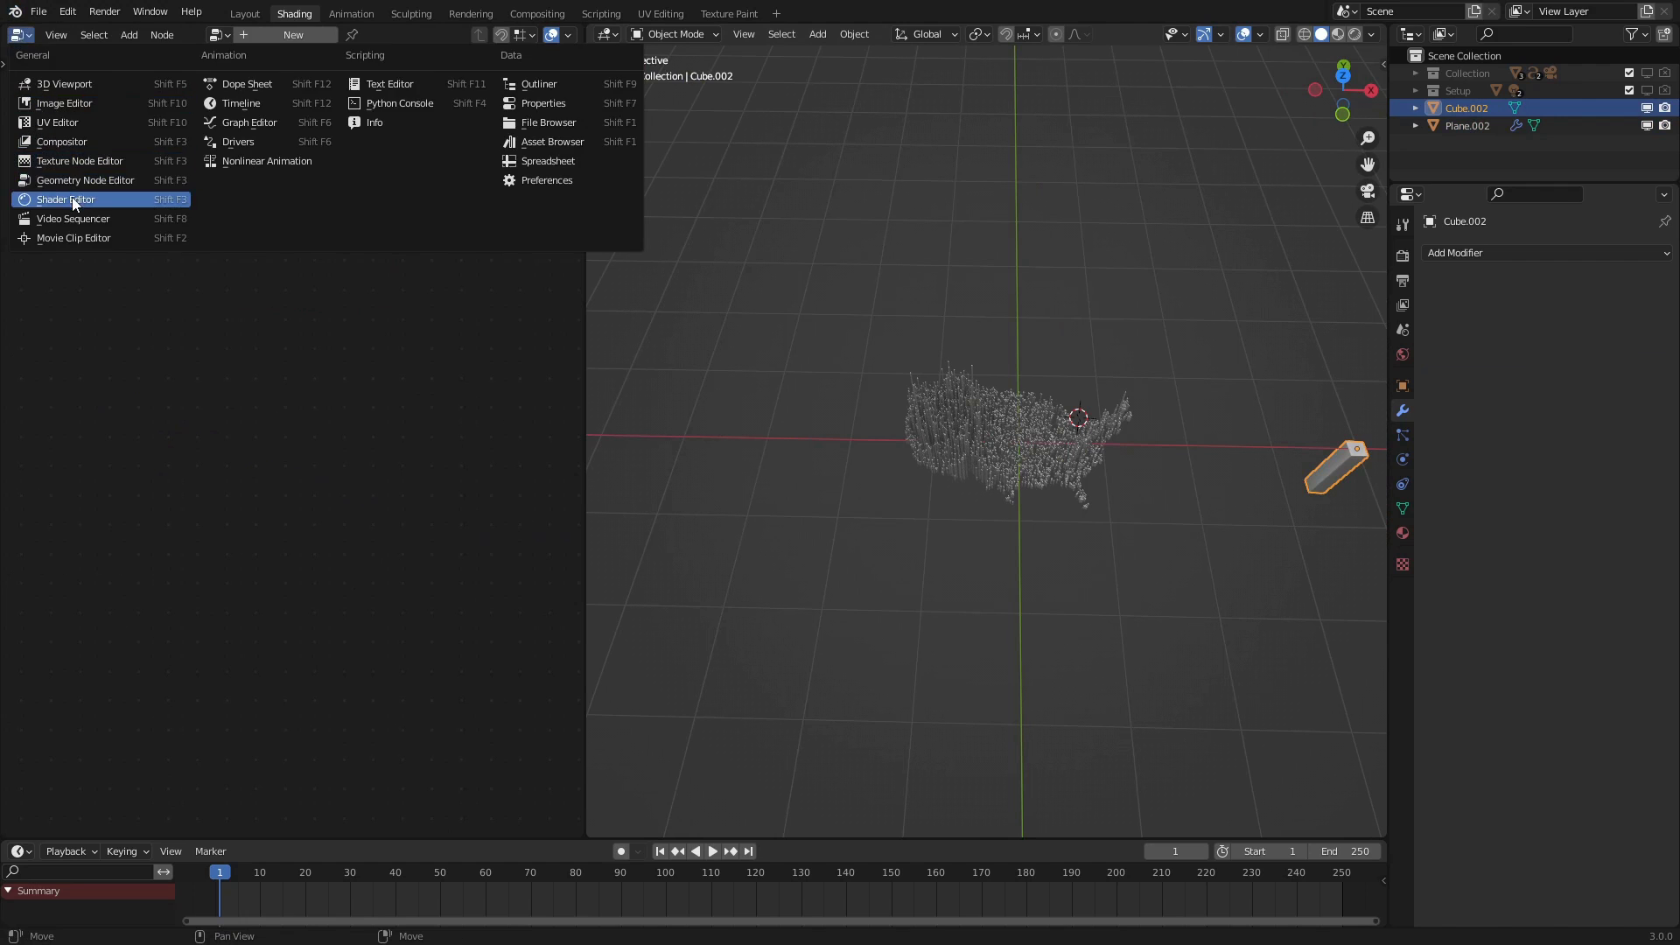
{"action": "left_click", "coordinate": [74, 200]}
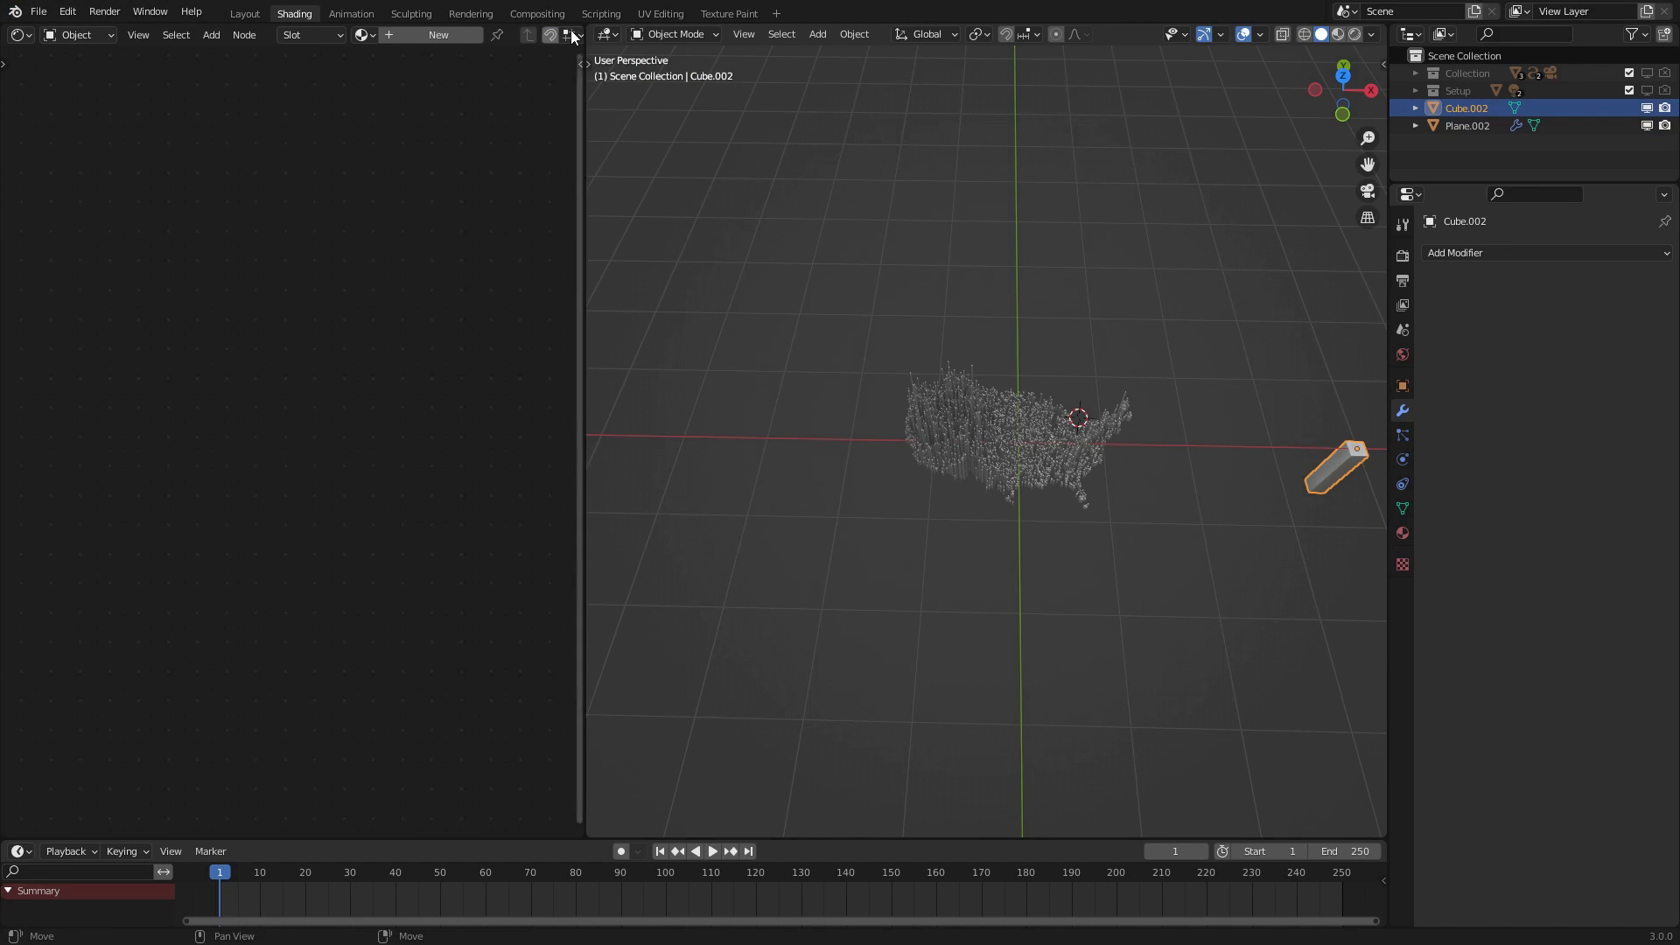
{"action": "left_click", "coordinate": [454, 42]}
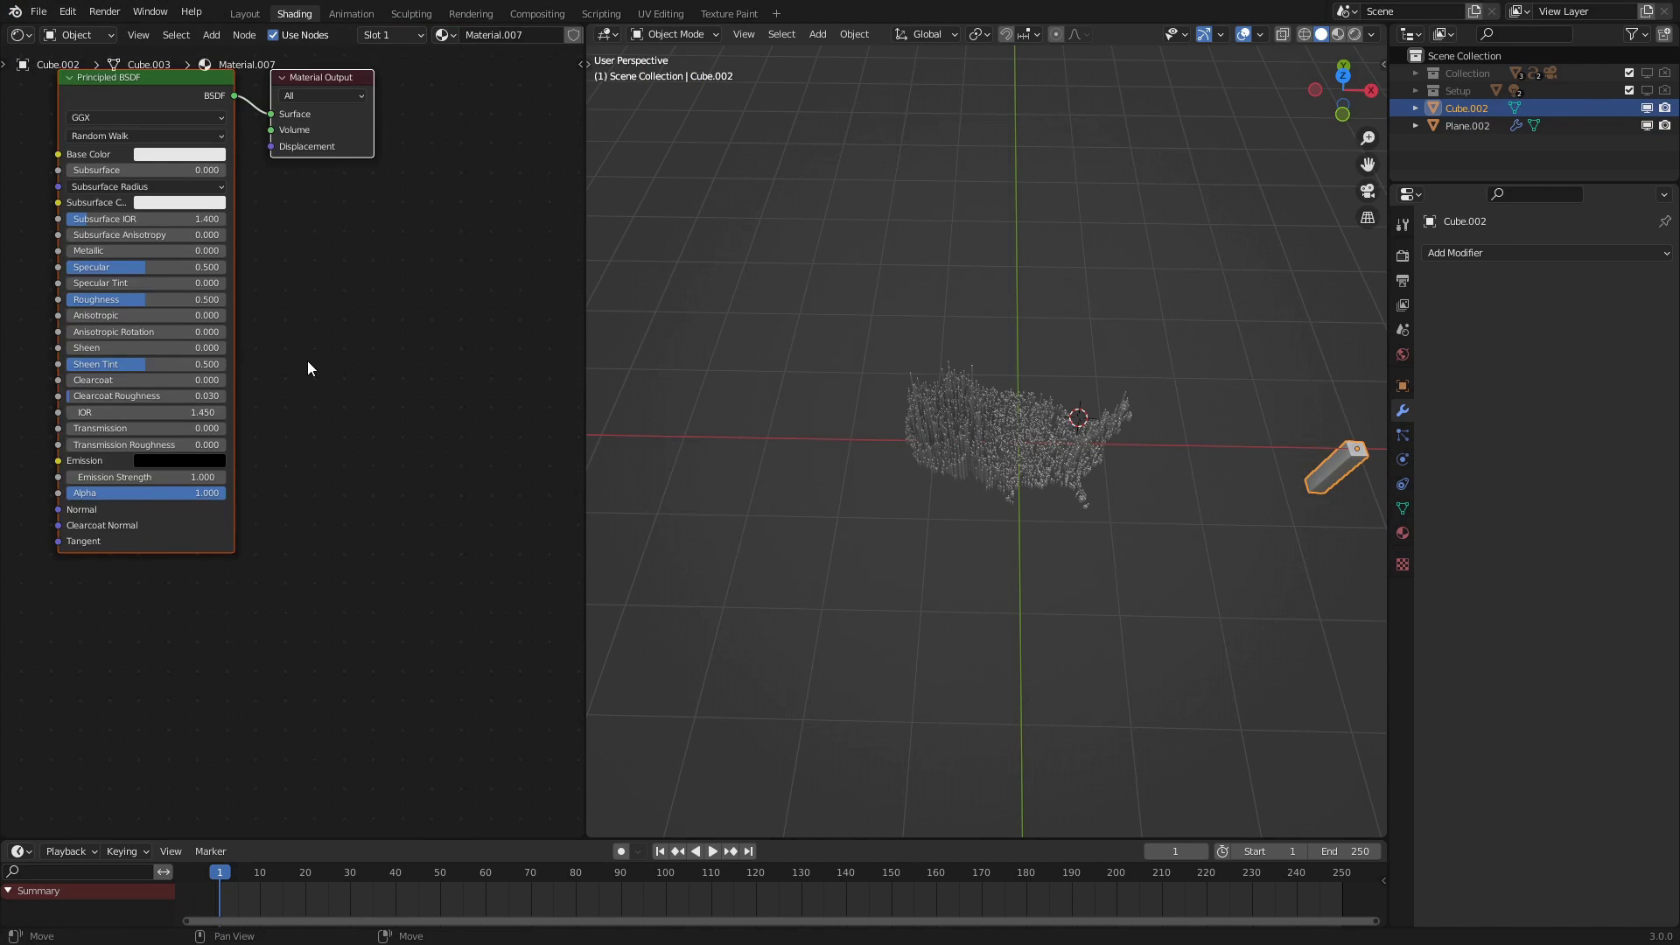
{"action": "key", "text": "Home"}
{"action": "scroll", "coordinate": [914, 401], "scroll_direction": "up", "scroll_amount": 2}
Add an Object Info node, preview its Location output, and switch the viewport to Material Preview shading
{"action": "middle_click_drag", "start_coordinate": [915, 401], "coordinate": [989, 377]}
{"action": "scroll", "coordinate": [989, 377], "scroll_direction": "up", "scroll_amount": 4}
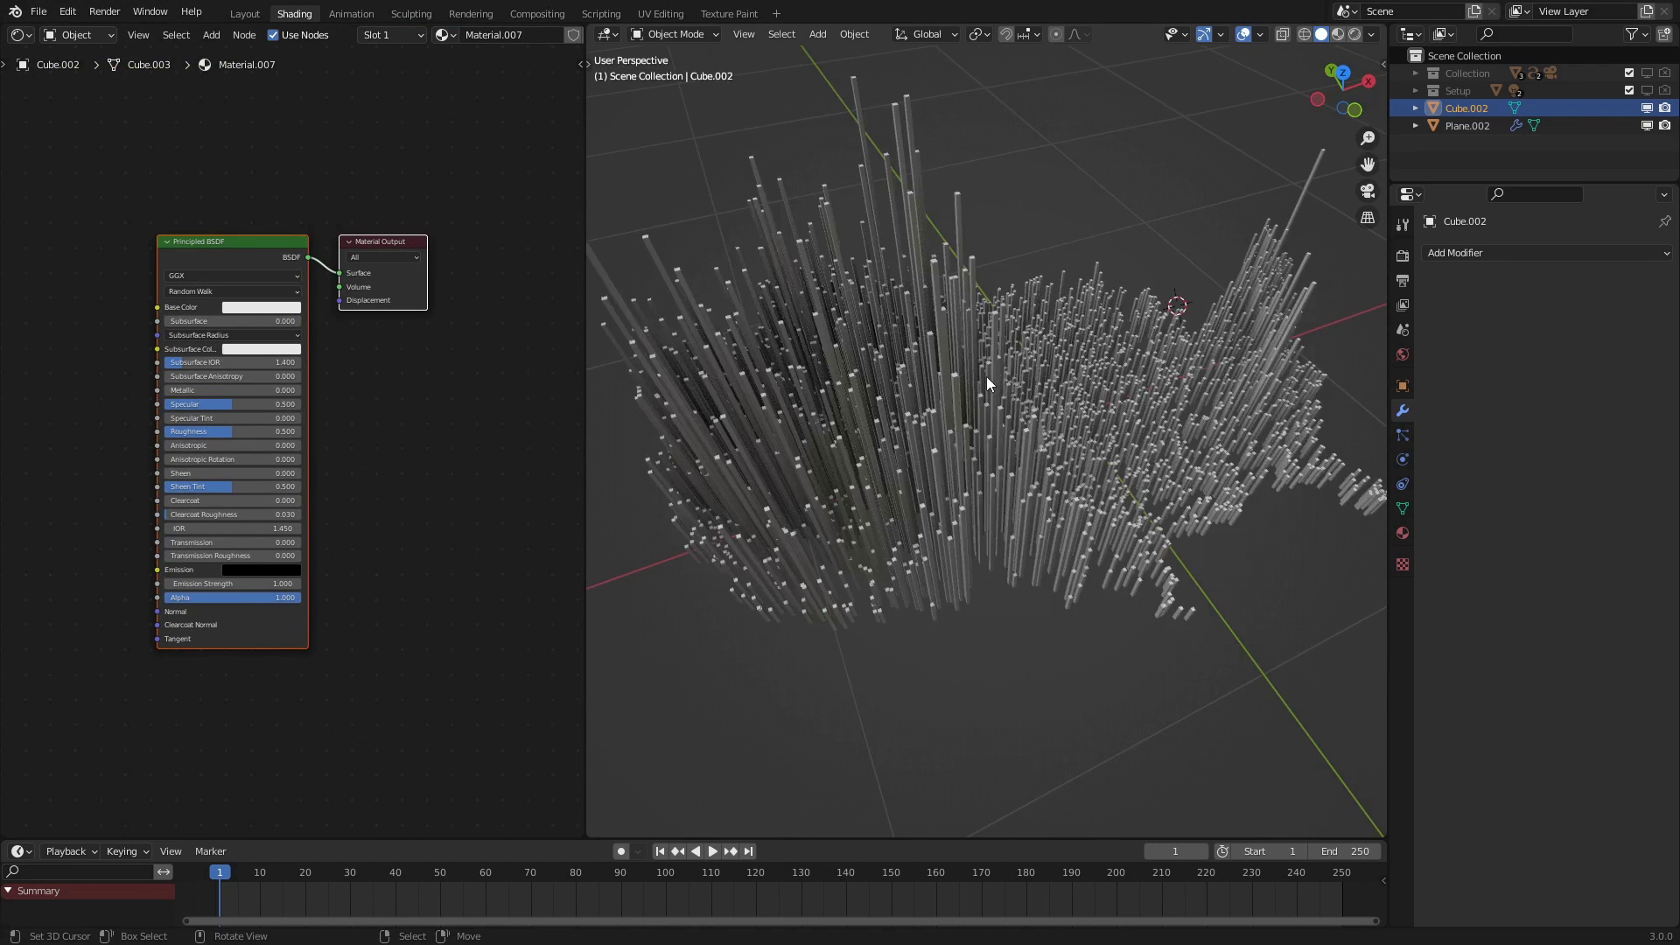
{"action": "middle_click_drag", "start_coordinate": [119, 341], "coordinate": [364, 417]}
{"action": "key", "text": "shift+a"}
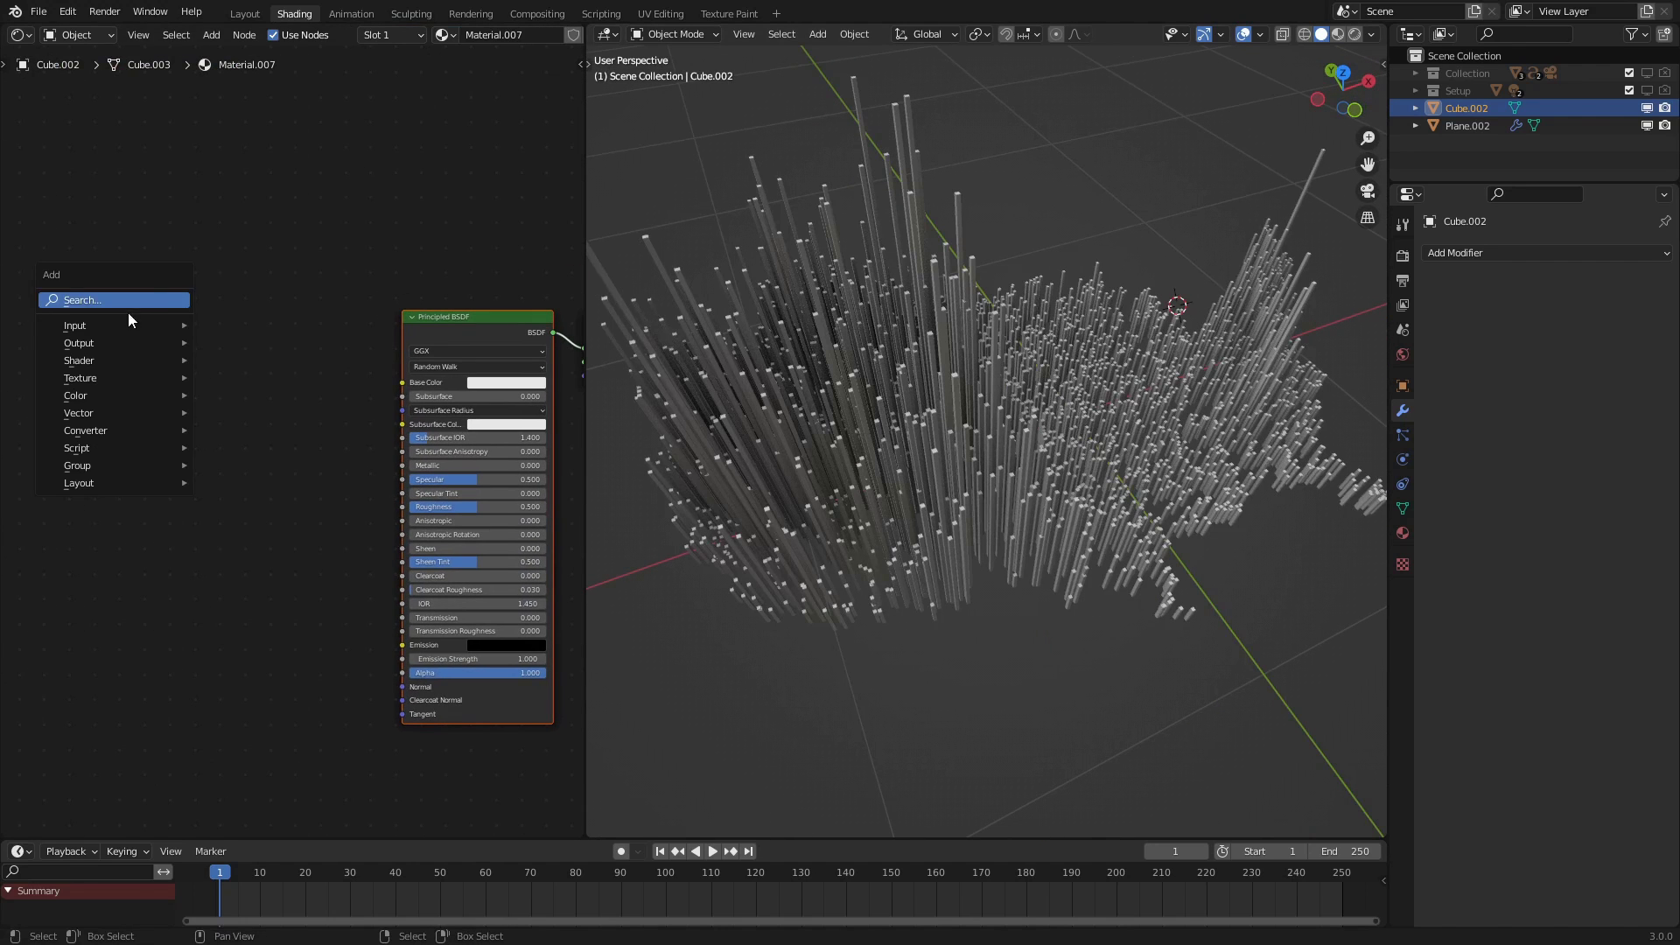
{"action": "mouse_move", "coordinate": [108, 325]}
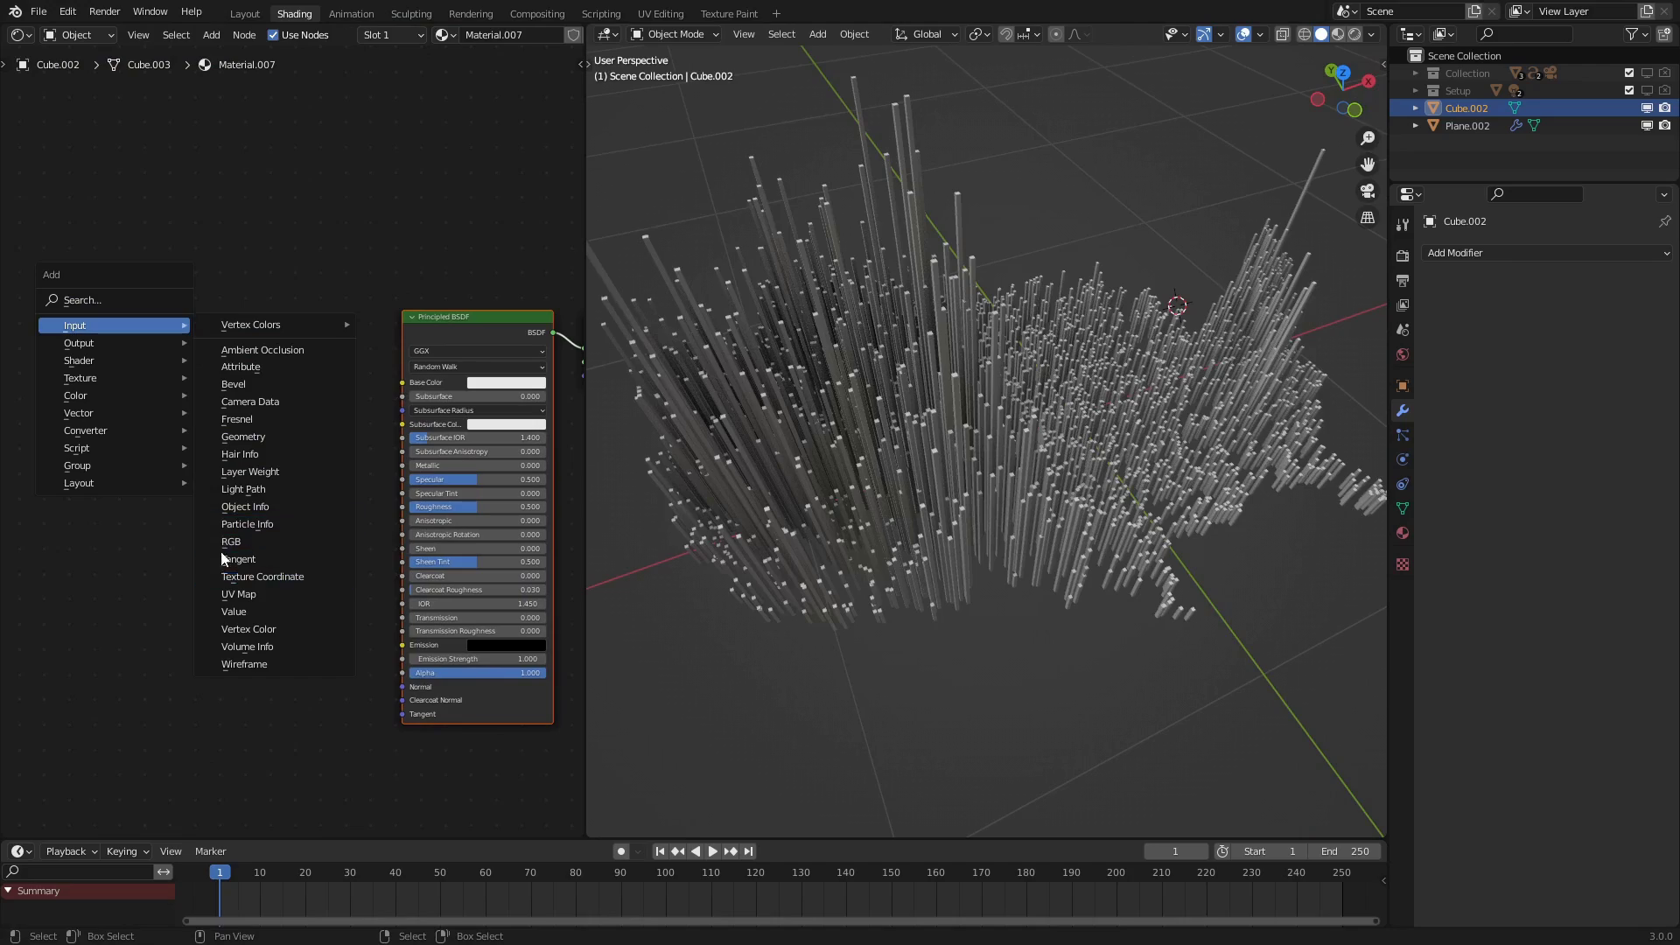
{"action": "left_click", "coordinate": [236, 506]}
{"action": "left_click", "coordinate": [179, 308]}
{"action": "key", "text": "z"}
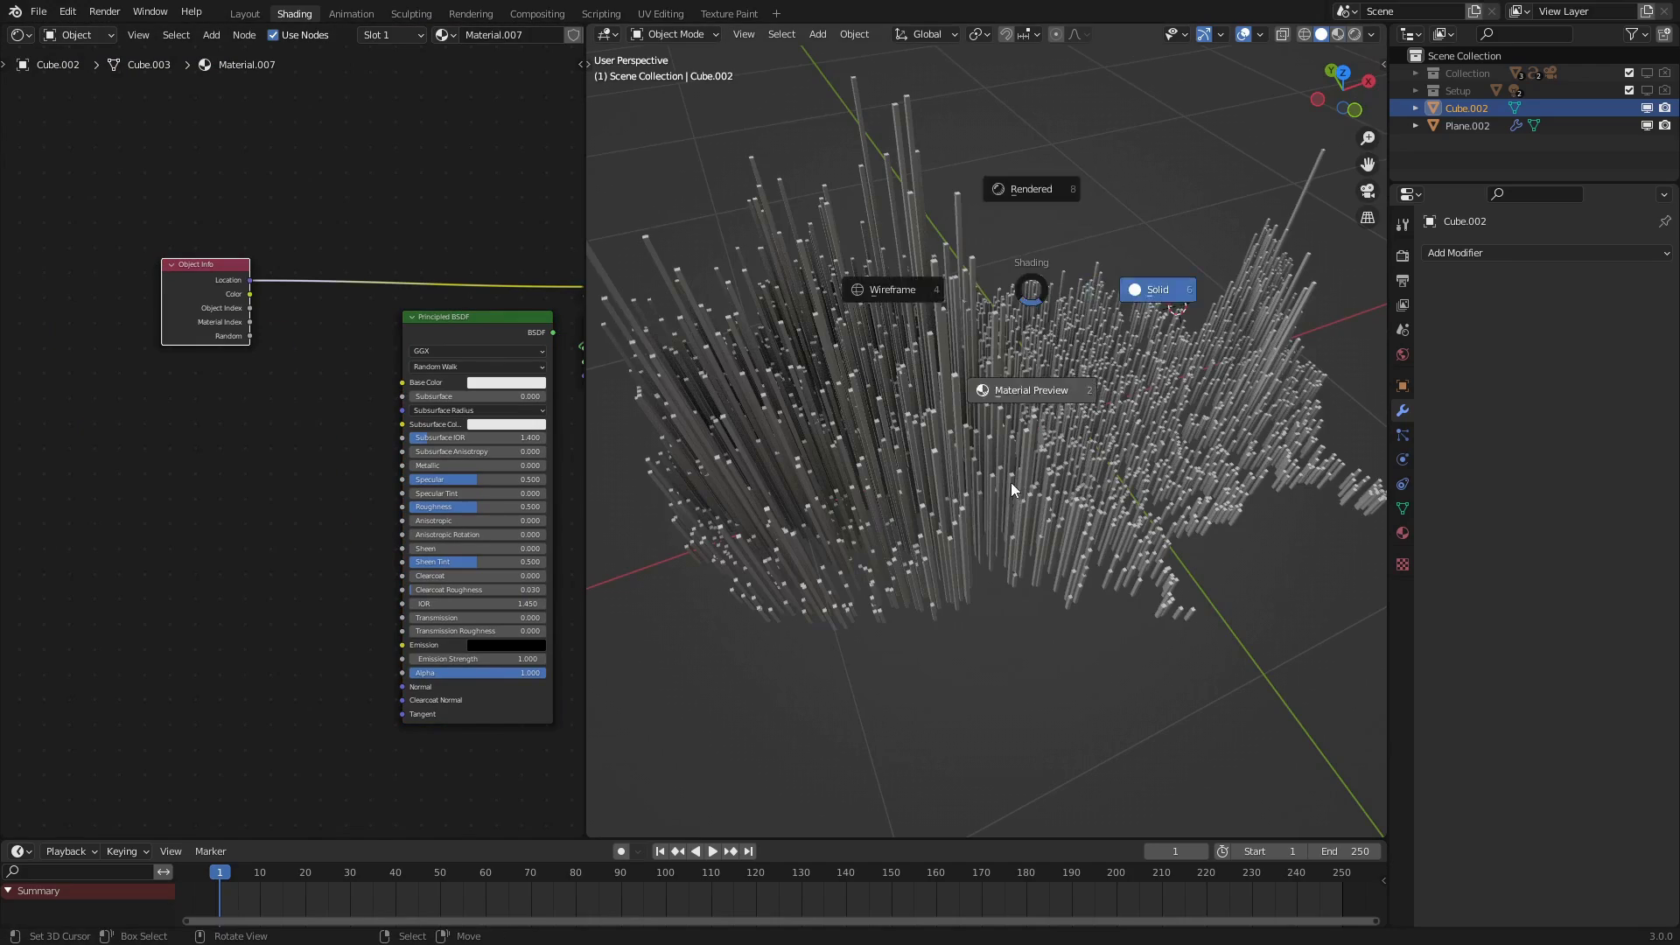
{"action": "left_click", "coordinate": [1010, 491]}
{"action": "key", "text": "alt+a"}
{"action": "scroll", "coordinate": [1097, 219], "scroll_direction": "down", "scroll_amount": 3}
{"action": "scroll", "coordinate": [1075, 235], "scroll_direction": "up", "scroll_amount": 3}
{"action": "middle_click_drag", "start_coordinate": [1075, 234], "coordinate": [1148, 370]}
{"action": "scroll", "coordinate": [1148, 371], "scroll_direction": "down", "scroll_amount": 3}
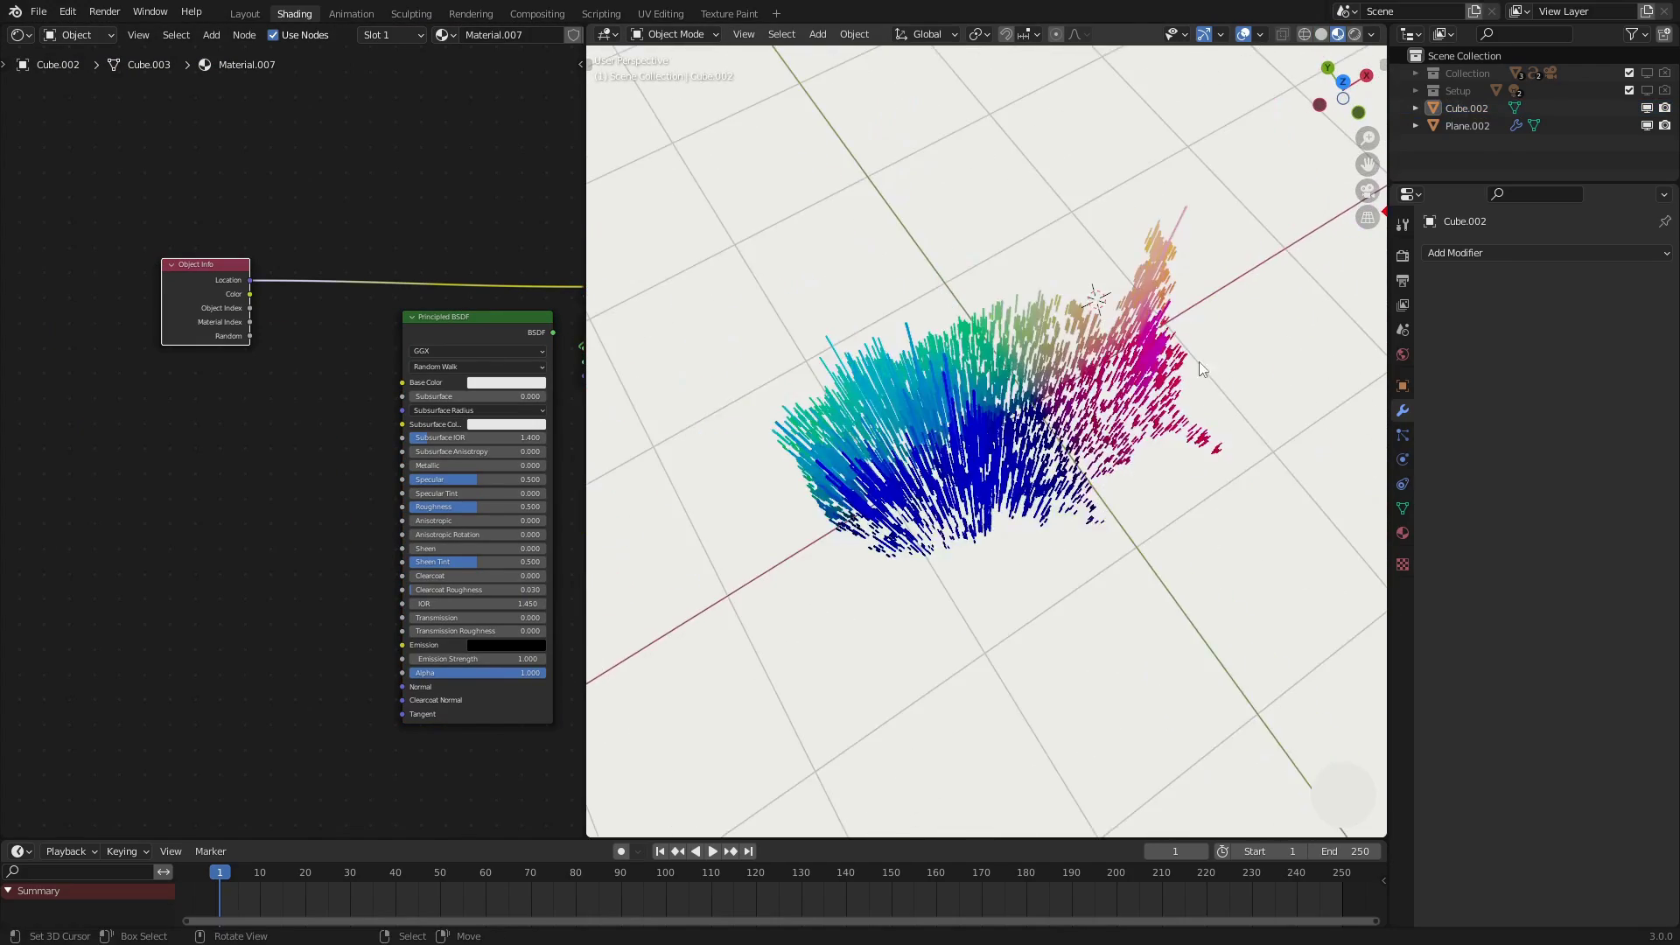
{"action": "key", "text": "Tab"}
{"action": "scroll", "coordinate": [1147, 350], "scroll_direction": "up", "scroll_amount": 2}
{"action": "key", "text": "s"}
{"action": "key", "text": "shift+z"}
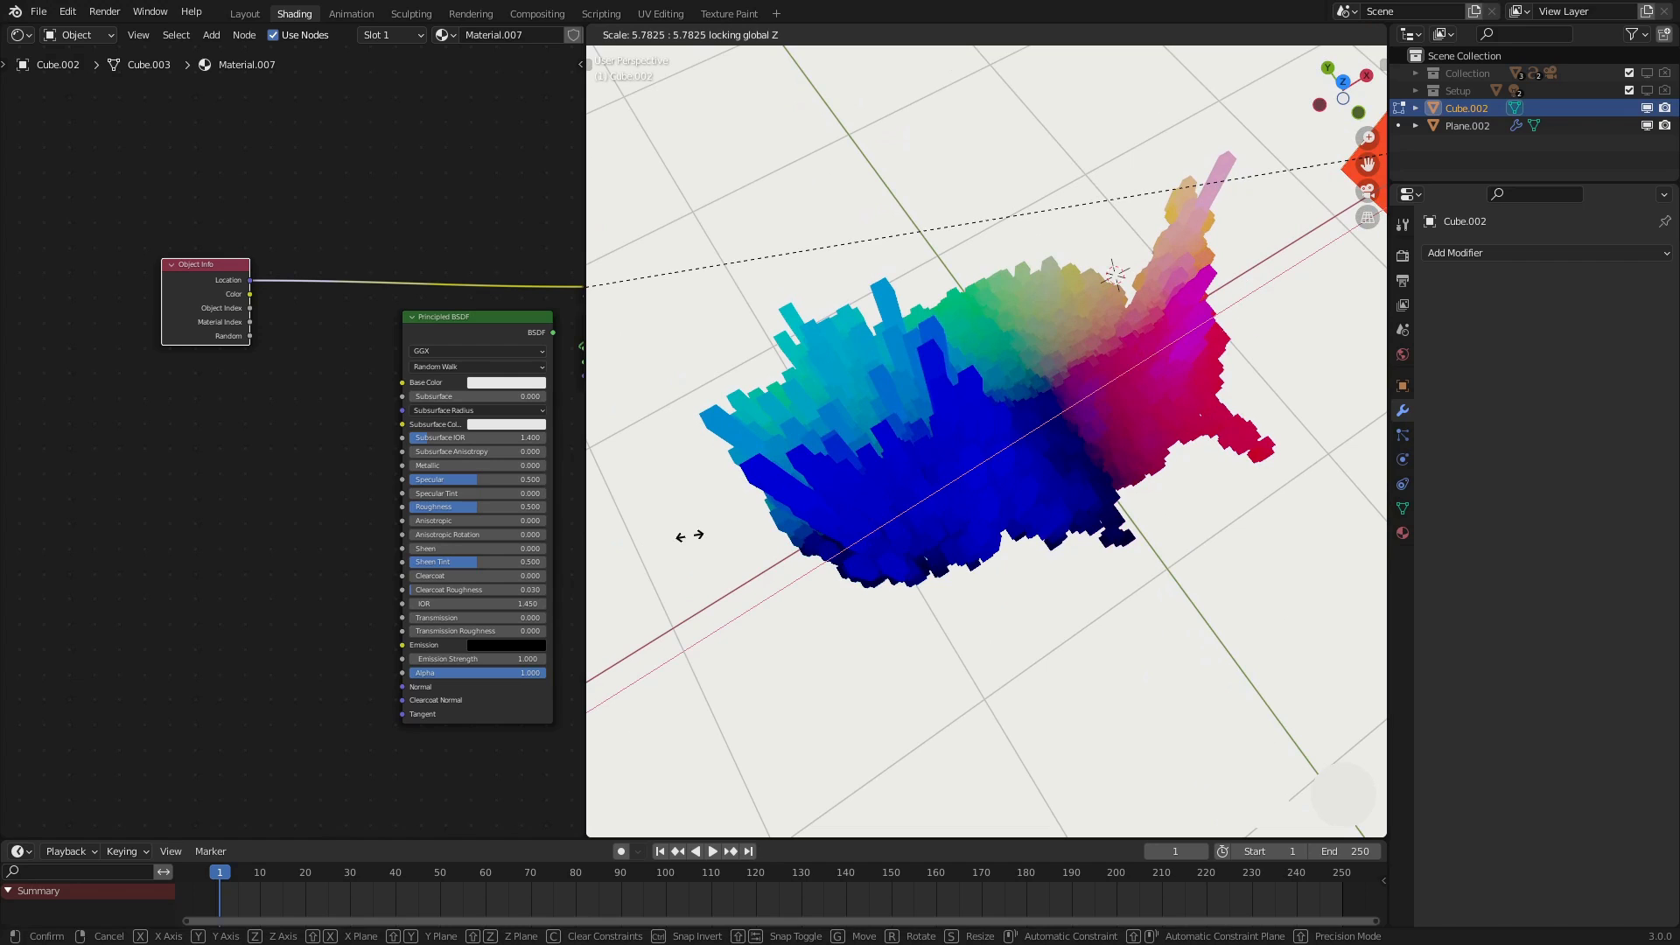
{"action": "key", "text": "Escape"}
{"action": "key", "text": "Tab"}
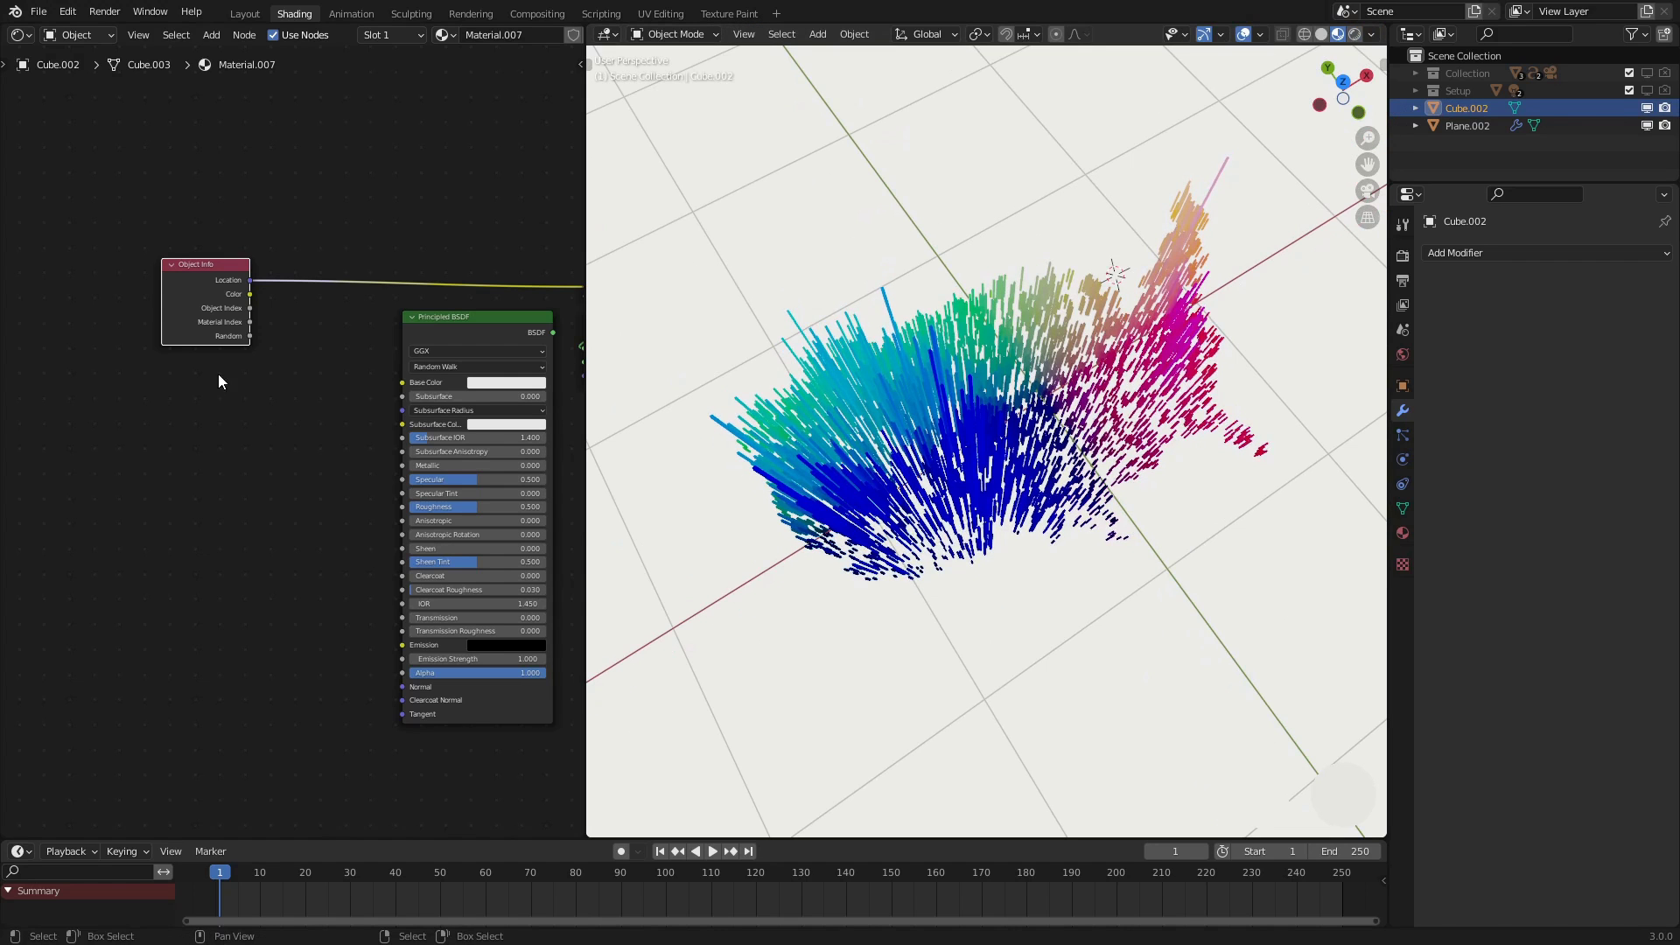
Feed Object Info's Location into a new Separate XYZ node and preview its Z output on the columns
{"action": "left_click_drag", "start_coordinate": [248, 288], "coordinate": [82, 330]}
{"action": "key", "text": "shift+a"}
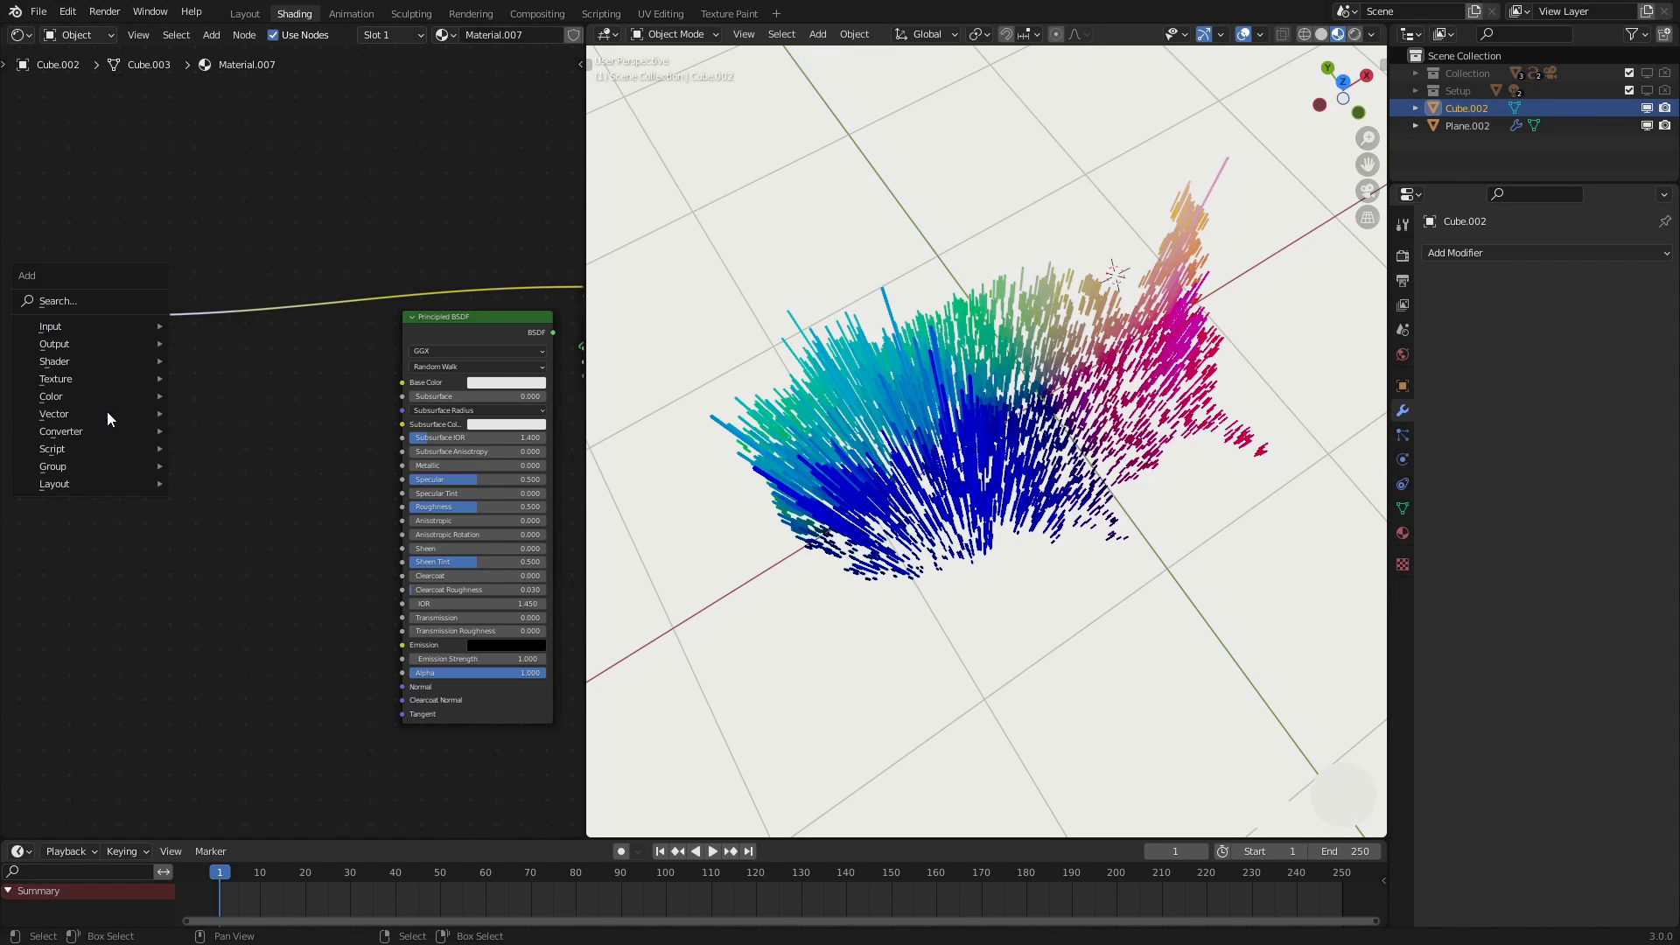
{"action": "mouse_move", "coordinate": [82, 434]}
{"action": "left_click", "coordinate": [226, 639]}
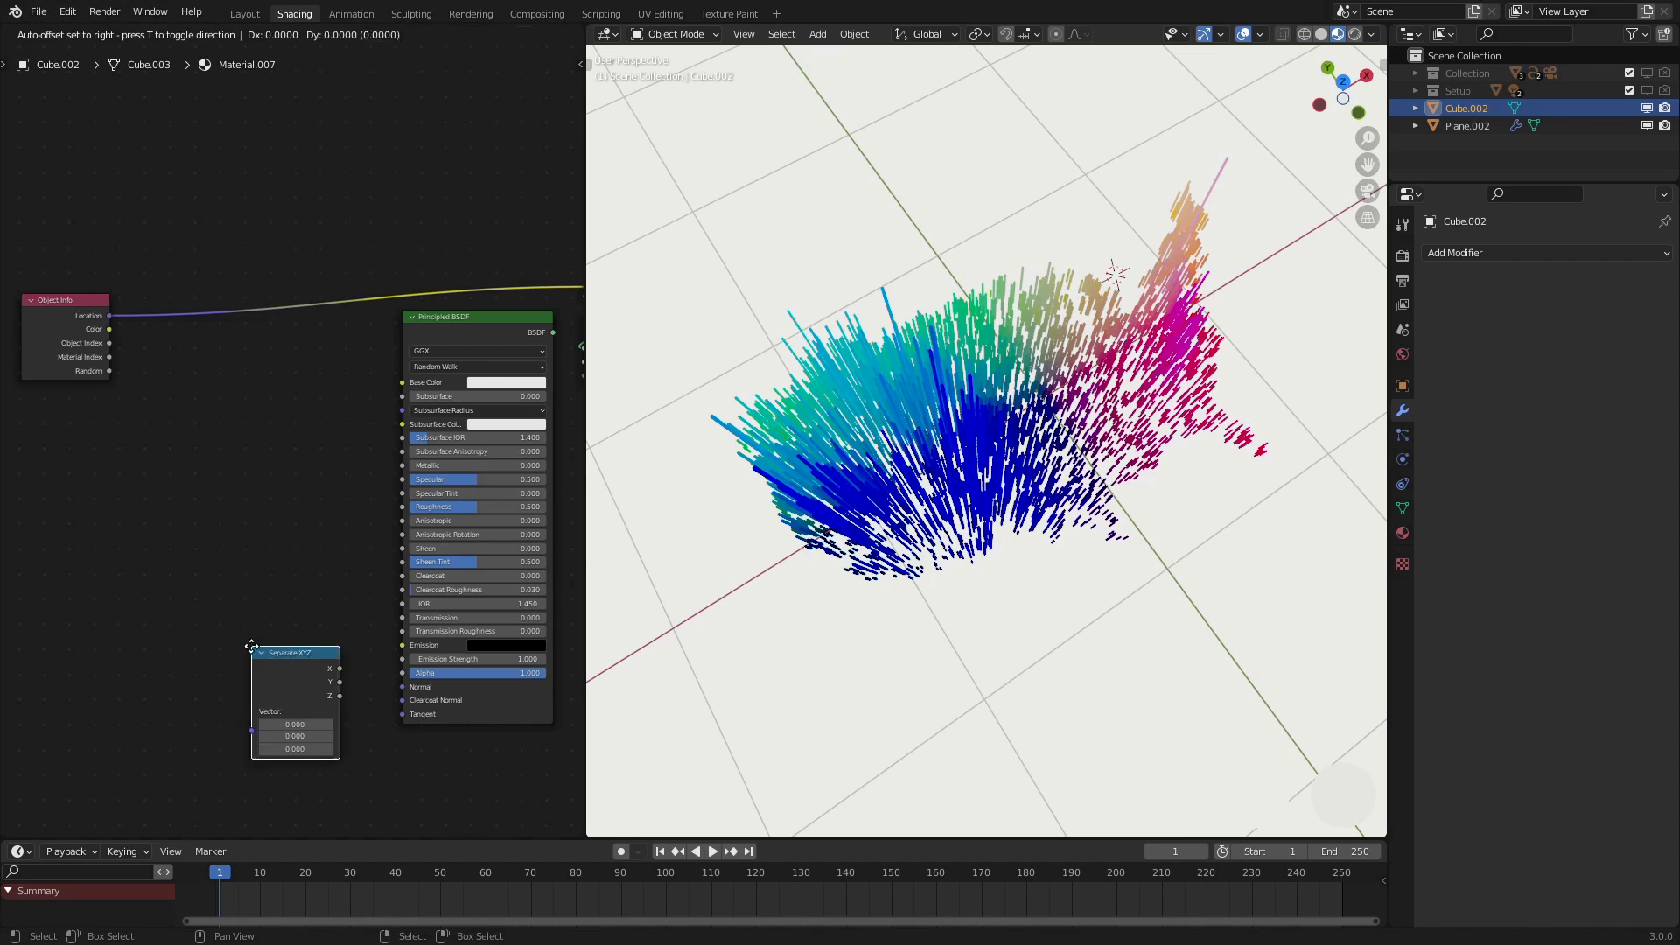
{"action": "left_click", "coordinate": [188, 302]}
{"action": "middle_click_drag", "start_coordinate": [718, 385], "coordinate": [704, 337]}
{"action": "left_click", "coordinate": [213, 320], "text": "ctrl+shift"}
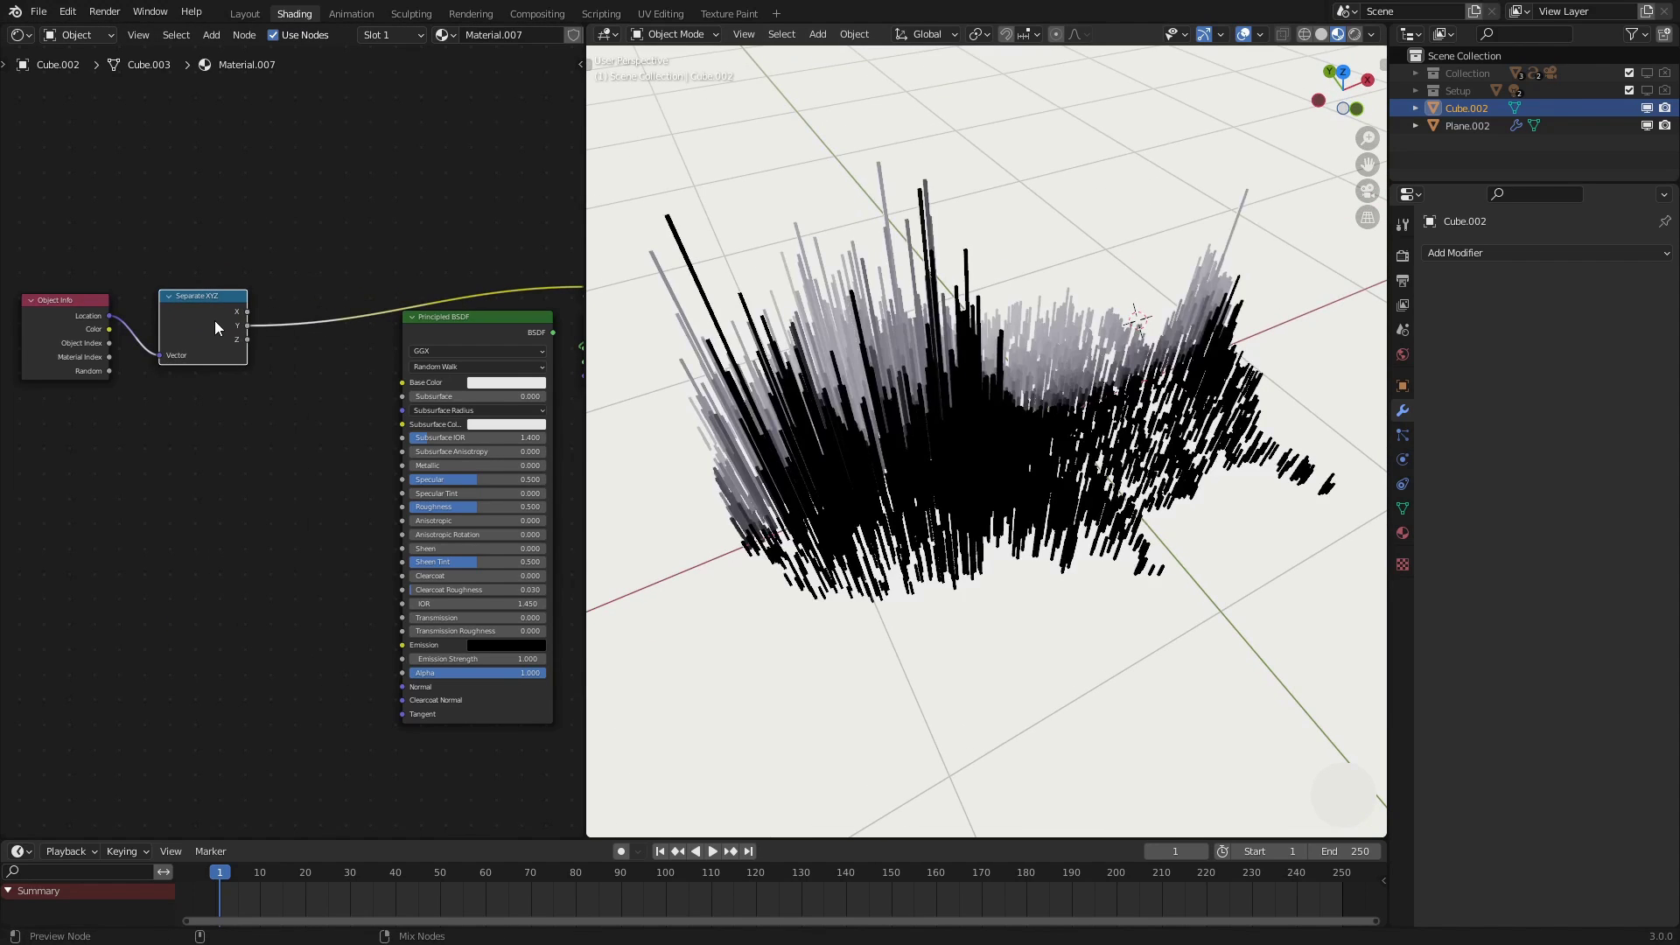
{"action": "left_click", "coordinate": [214, 320], "text": "ctrl+shift"}
{"action": "mouse_move", "coordinate": [829, 336]}
{"action": "middle_mouse_down"}
{"action": "mouse_move", "coordinate": [895, 405]}
{"action": "mouse_move", "coordinate": [847, 434]}
{"action": "mouse_move", "coordinate": [913, 323]}
{"action": "mouse_move", "coordinate": [891, 311]}
{"action": "middle_mouse_up"}
{"action": "middle_click_drag", "start_coordinate": [885, 231], "coordinate": [1036, 565]}
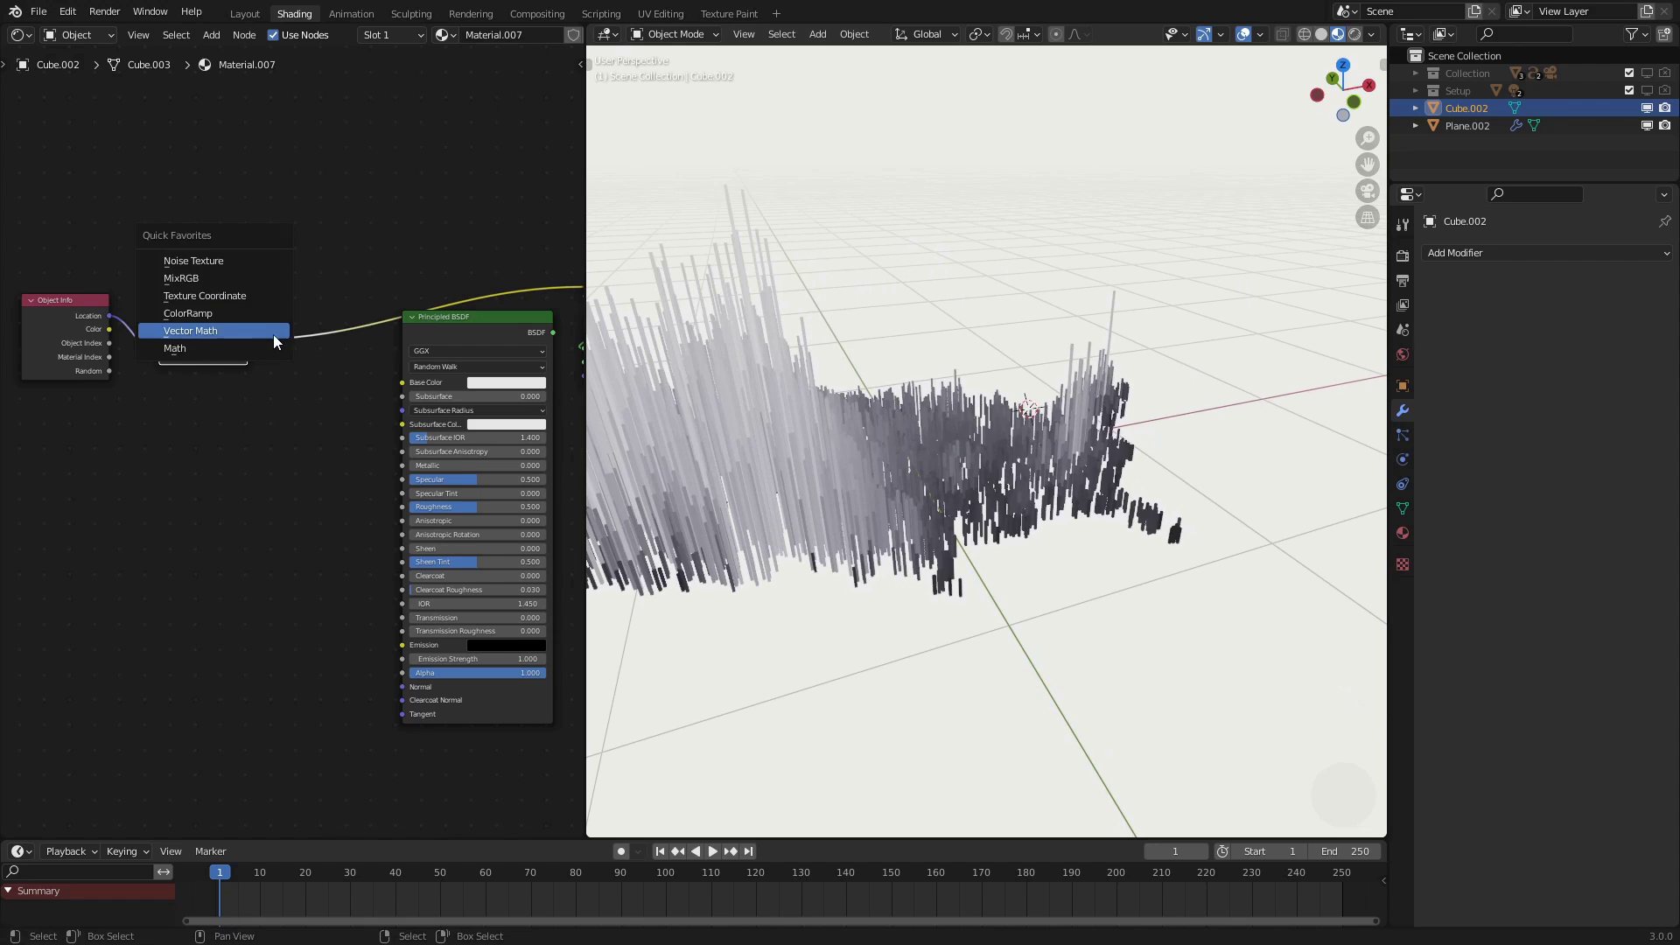
Insert a ColorRamp after the Separate XYZ node's Z output and reposition the nodes to make room
{"action": "left_click", "coordinate": [233, 313]}
{"action": "left_click", "coordinate": [233, 317]}
{"action": "left_click", "coordinate": [72, 328], "text": "shift"}
{"action": "middle_click_drag", "start_coordinate": [309, 436], "coordinate": [455, 613]}
{"action": "key", "text": "g"}
{"action": "left_click", "coordinate": [170, 525]}
{"action": "scroll", "coordinate": [297, 504], "scroll_direction": "up", "scroll_amount": 7}
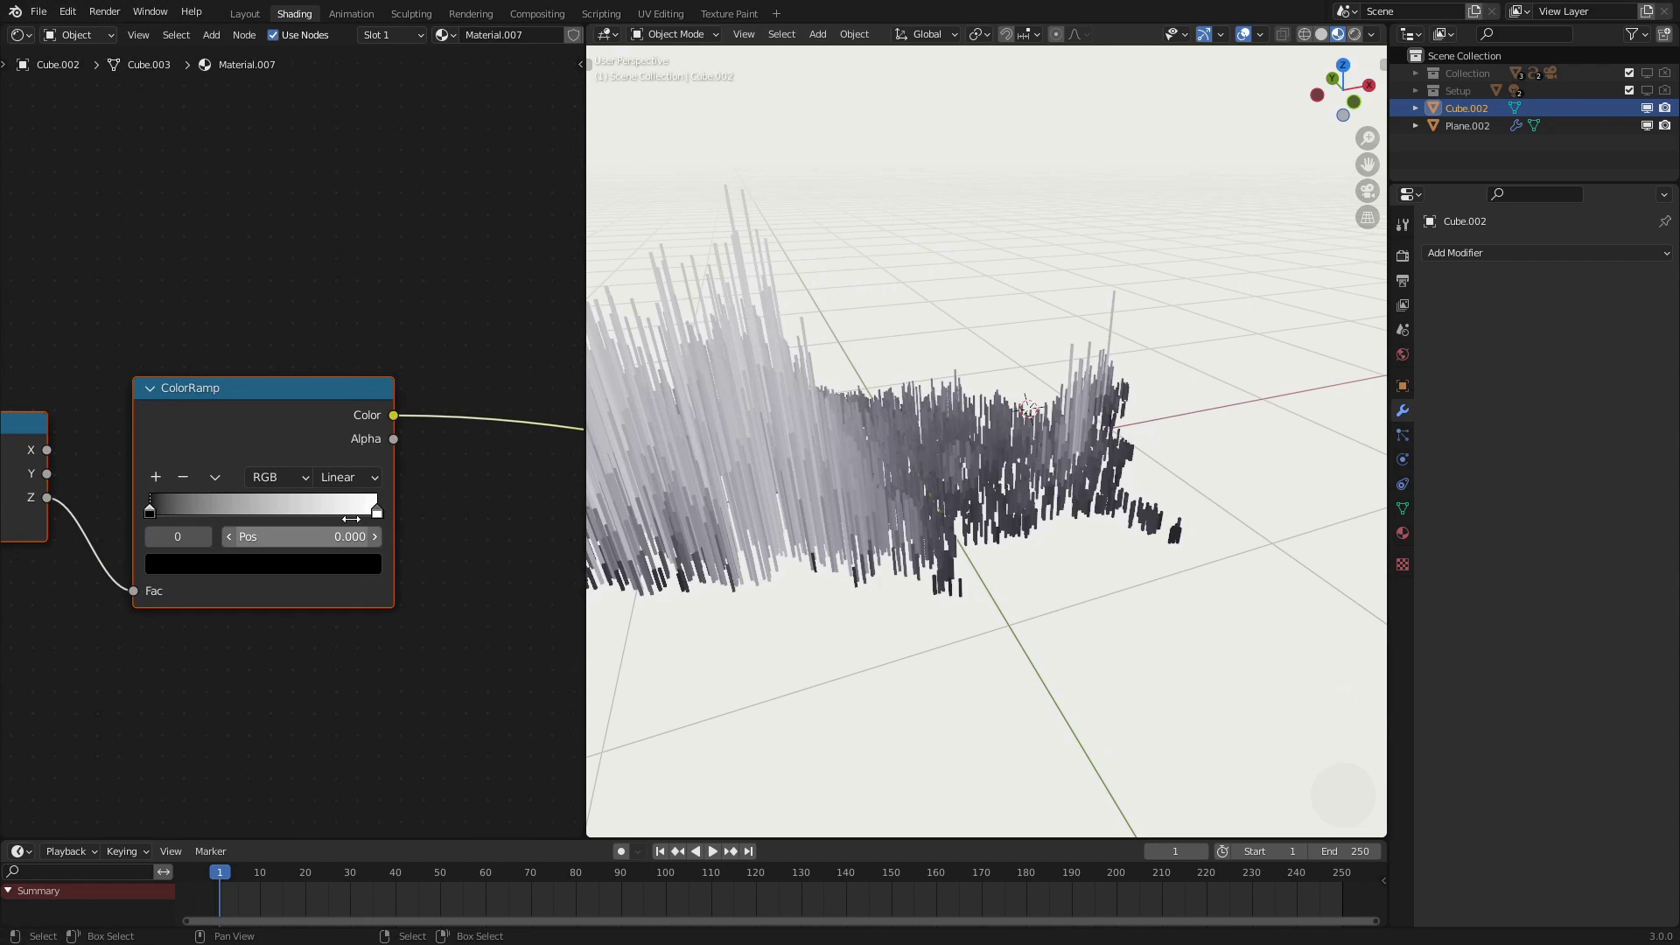
Set the ColorRamp's first stop to a fully saturated blue with hue 0.642 and value 1.000
{"action": "left_click", "coordinate": [296, 565]}
{"action": "scroll", "coordinate": [251, 339], "scroll_direction": "up", "scroll_amount": 20}
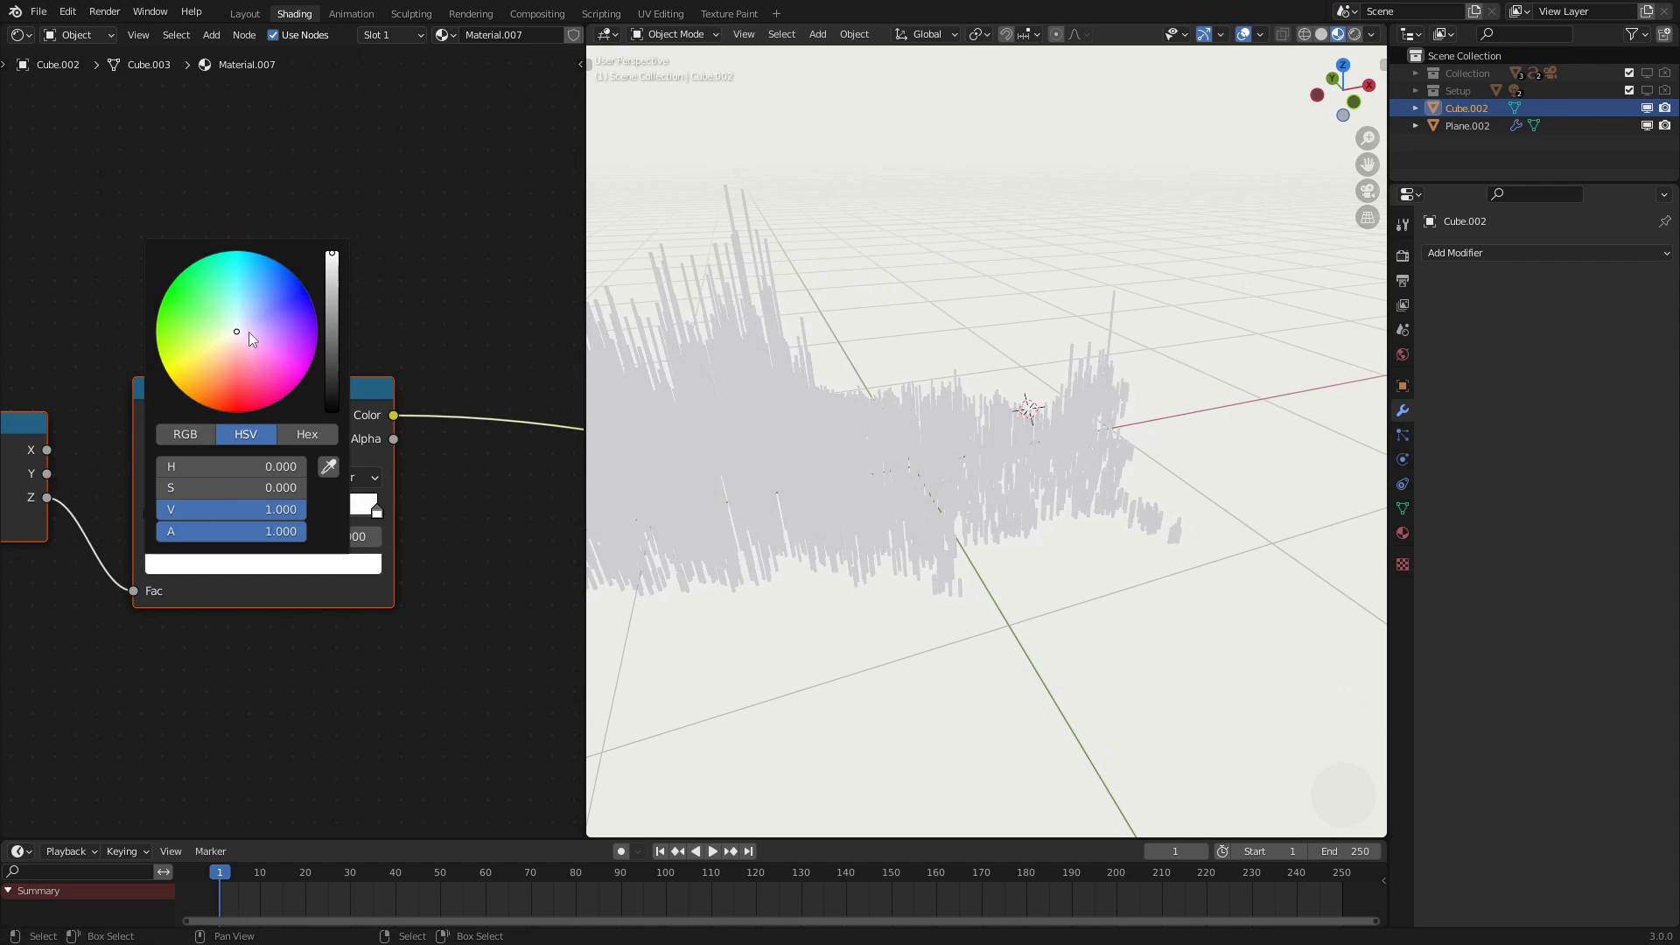
{"action": "left_click_drag", "start_coordinate": [251, 339], "coordinate": [249, 411]}
{"action": "middle_click_drag", "start_coordinate": [845, 398], "coordinate": [825, 428]}
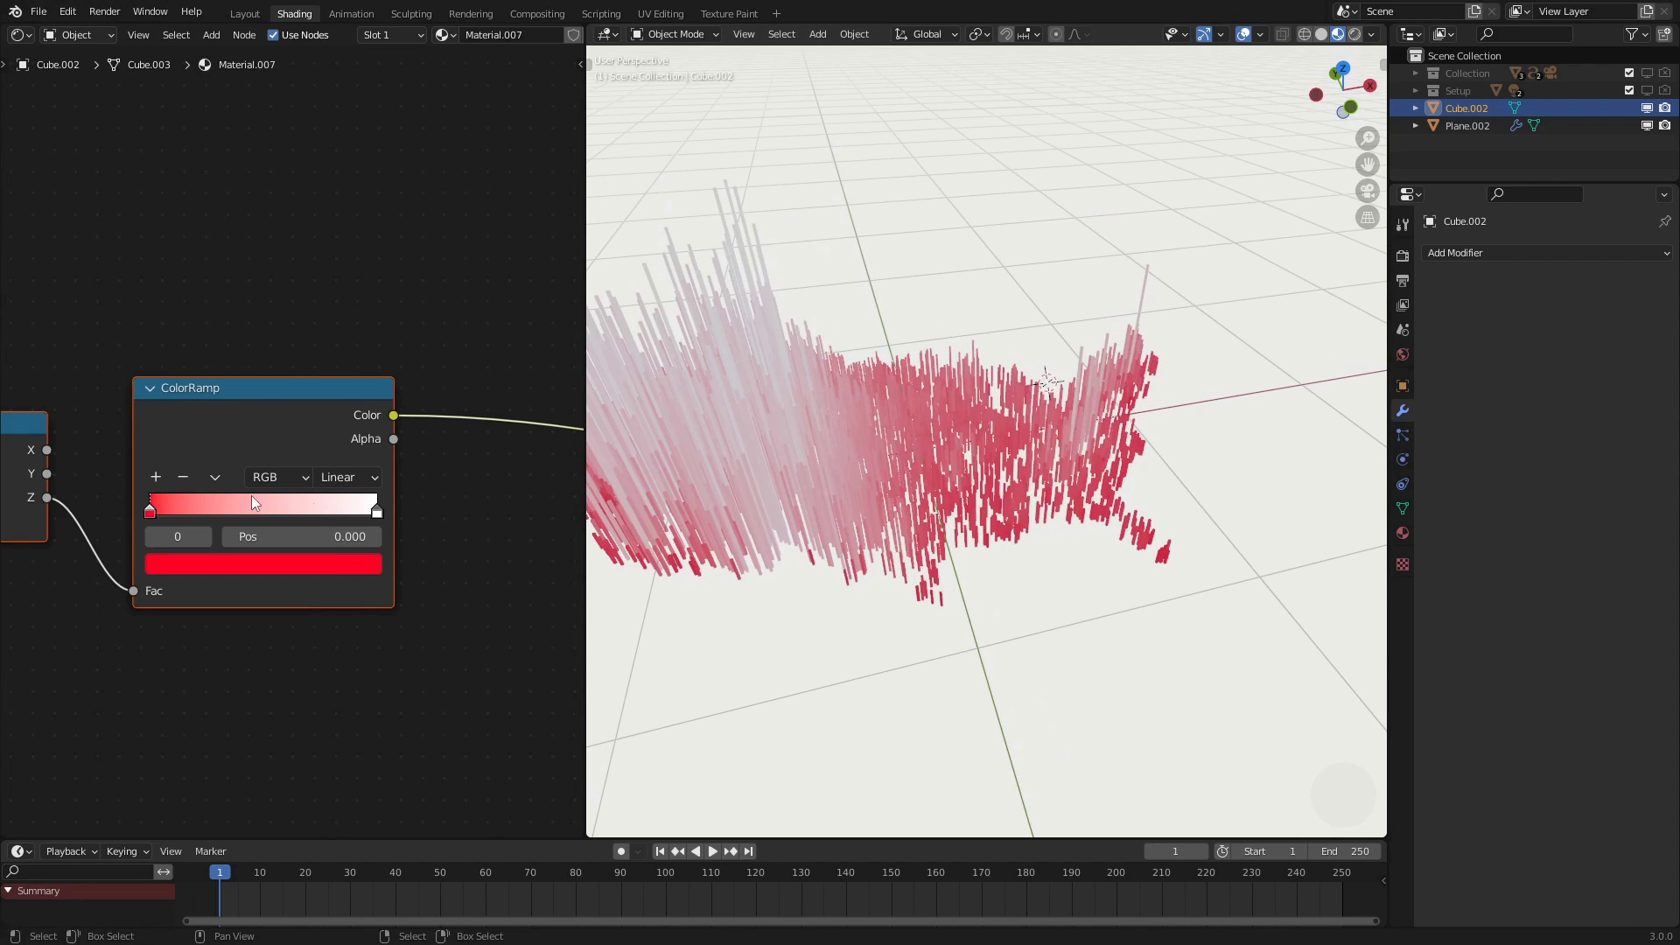
{"action": "left_click", "coordinate": [257, 563]}
{"action": "left_click_drag", "start_coordinate": [262, 372], "coordinate": [283, 265]}
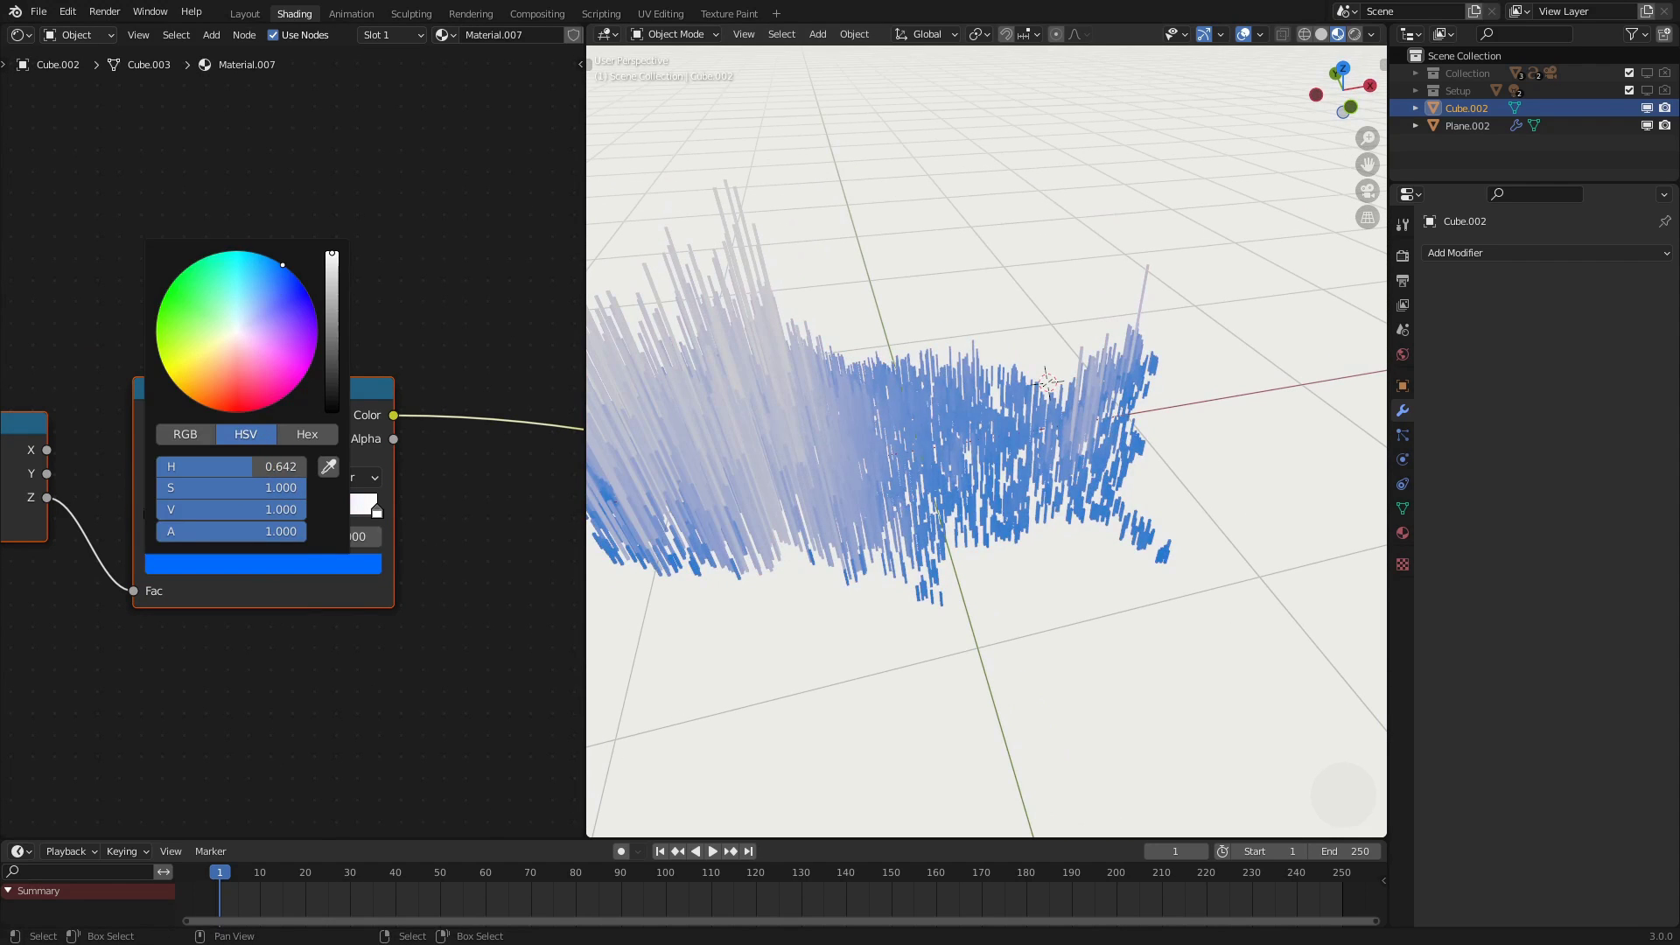
Set the ColorRamp's last stop, at position 1.000, to a saturated pinkish red
{"action": "left_click", "coordinate": [376, 512]}
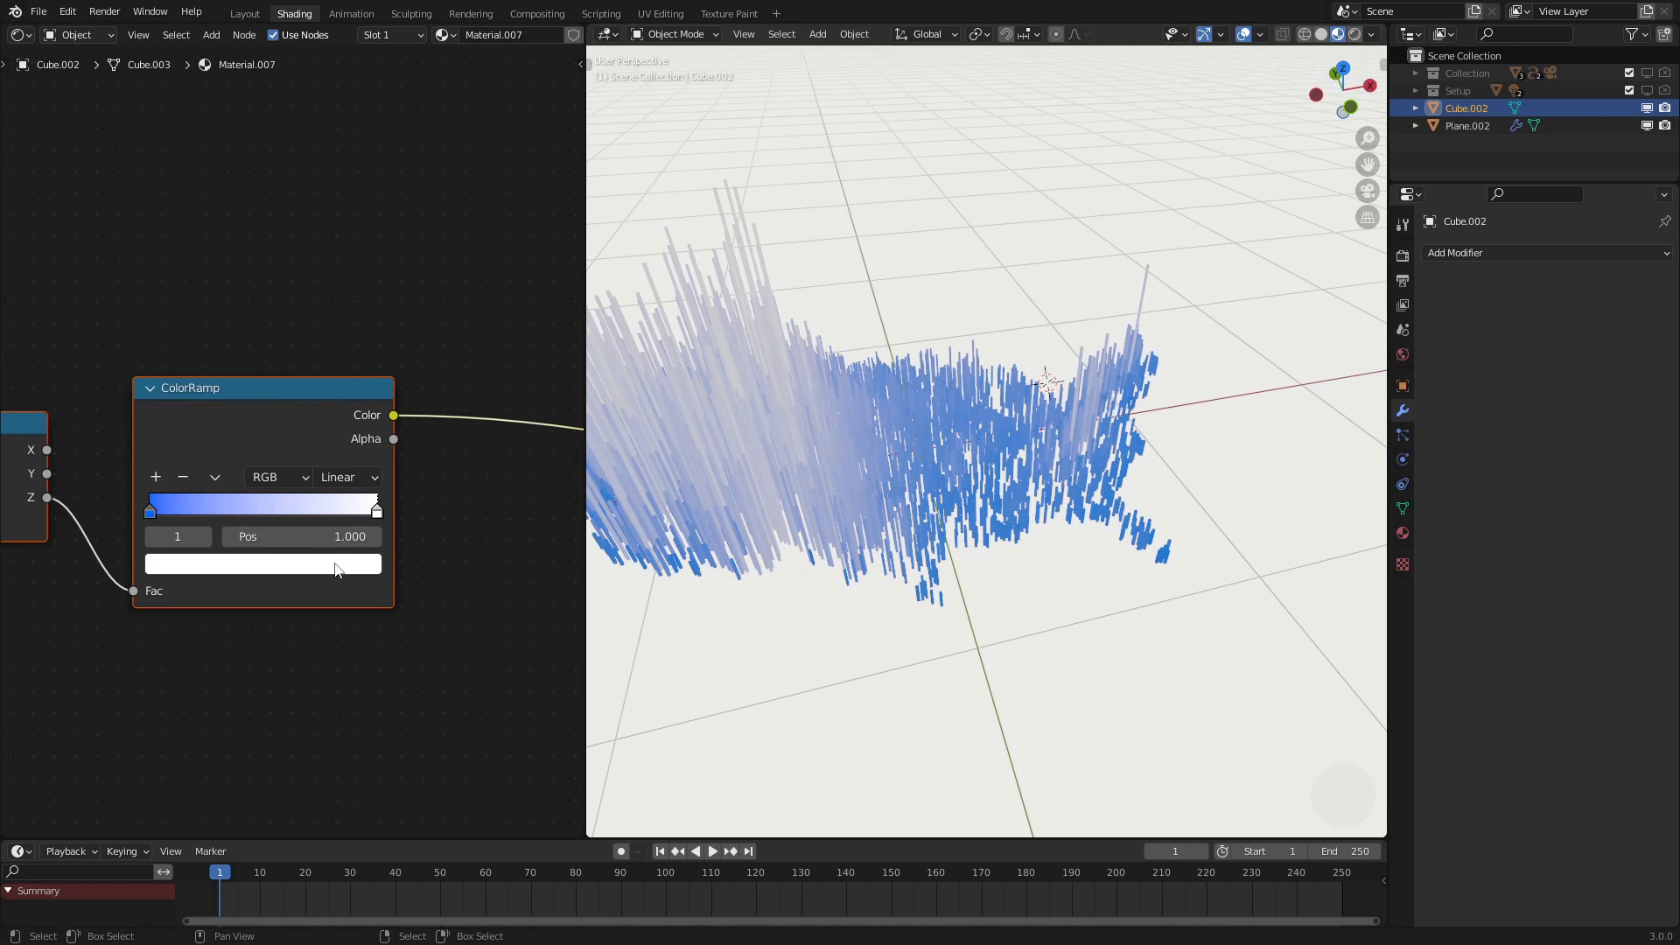
{"action": "left_click", "coordinate": [365, 563]}
{"action": "left_click", "coordinate": [252, 408]}
{"action": "middle_click_drag", "start_coordinate": [770, 420], "coordinate": [687, 446]}
Connect the ColorRamp's Color to the Principled BSDF Base Color, align the three input nodes, and preview the Principled BSDF
{"action": "scroll", "coordinate": [219, 507], "scroll_direction": "down", "scroll_amount": 4}
{"action": "middle_click_drag", "start_coordinate": [219, 507], "coordinate": [92, 383]}
{"action": "scroll", "coordinate": [70, 358], "scroll_direction": "down", "scroll_amount": 1}
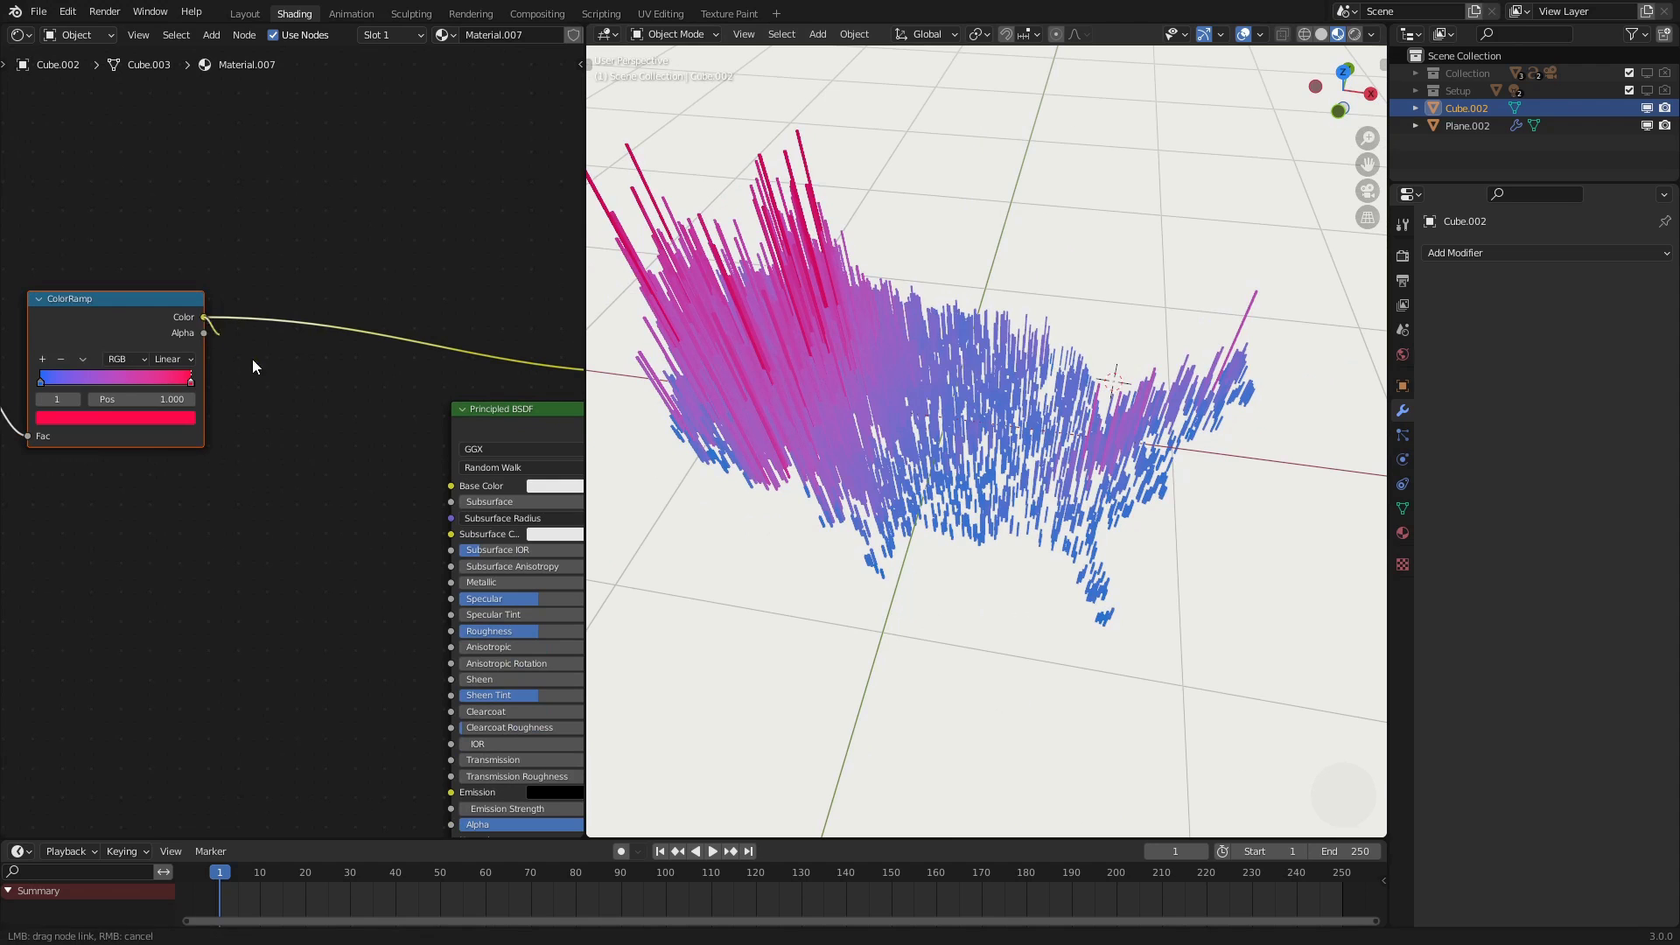
{"action": "left_click_drag", "start_coordinate": [440, 487], "coordinate": [443, 486]}
{"action": "scroll", "coordinate": [318, 436], "scroll_direction": "down", "scroll_amount": 5}
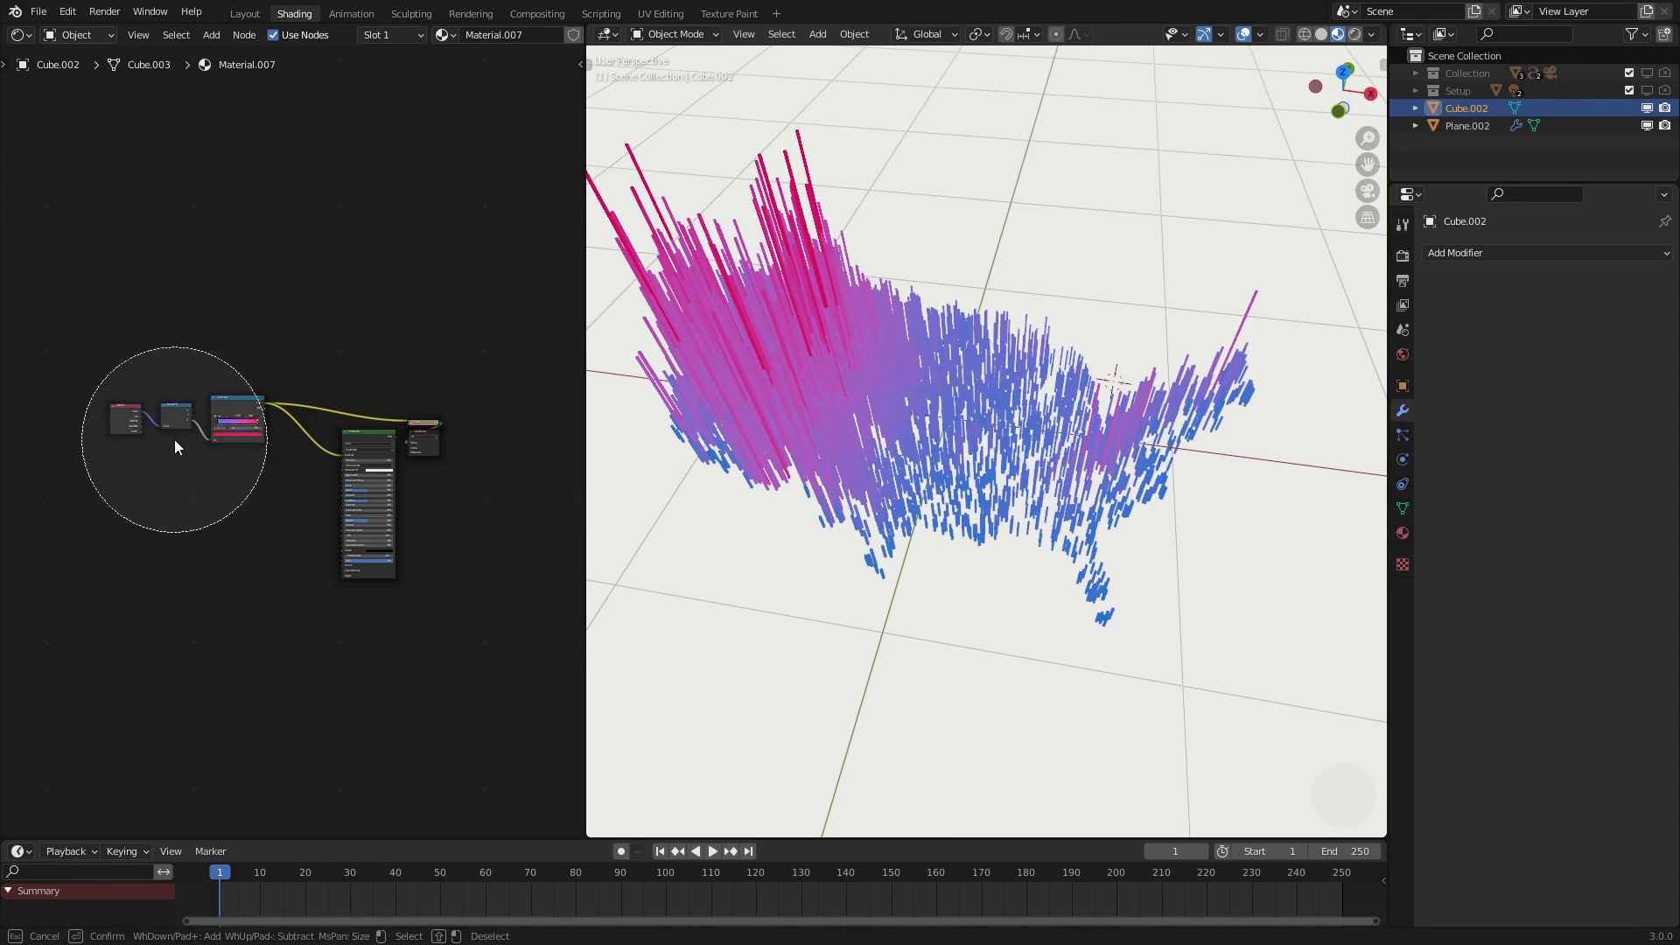
{"action": "key", "text": "g"}
{"action": "left_click", "coordinate": [364, 431], "text": "ctrl+shift"}
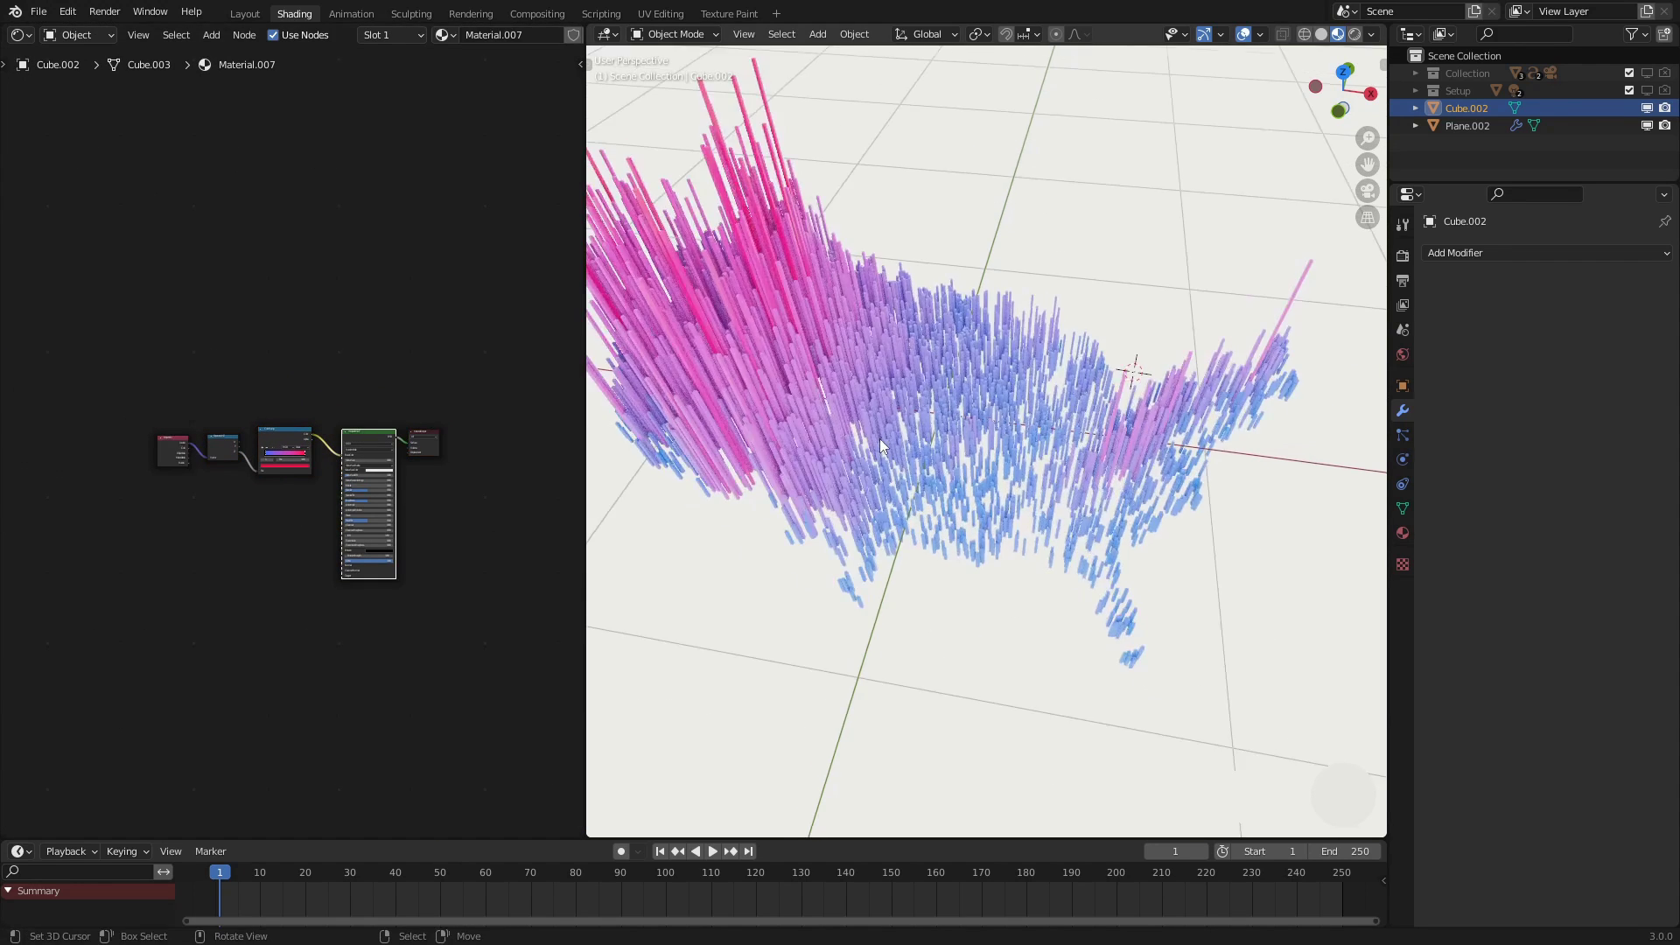
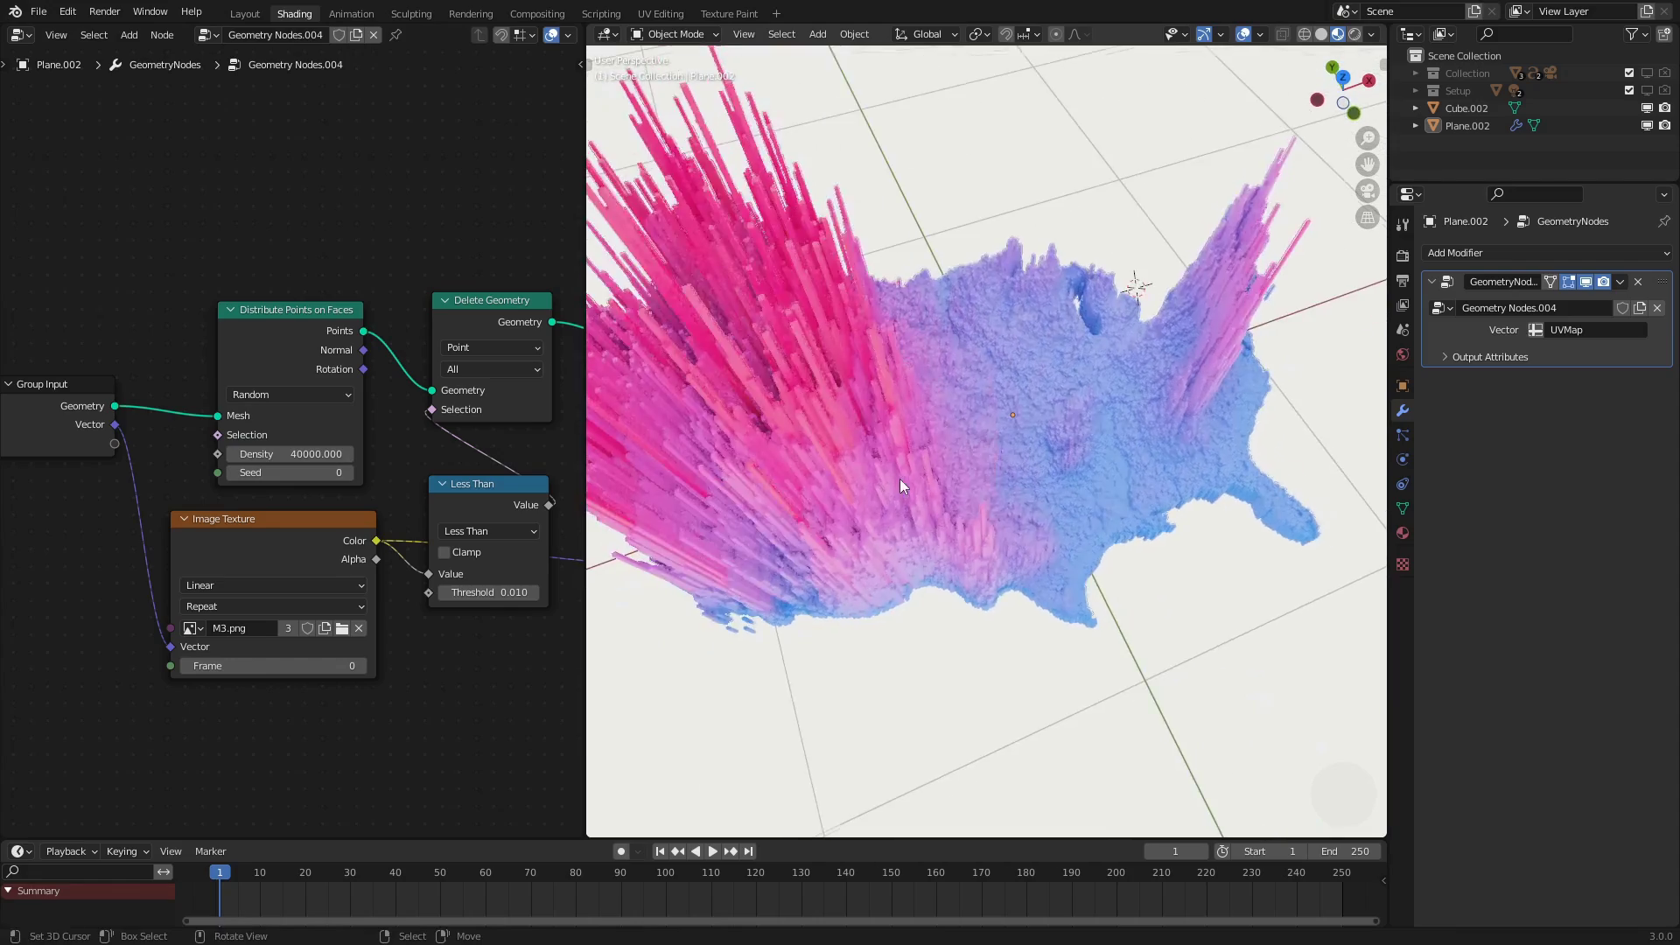
Set the Distribute Points on Faces density to 10000
{"action": "middle_click_drag", "start_coordinate": [1036, 422], "coordinate": [991, 396]}
{"action": "left_click", "coordinate": [298, 454]}
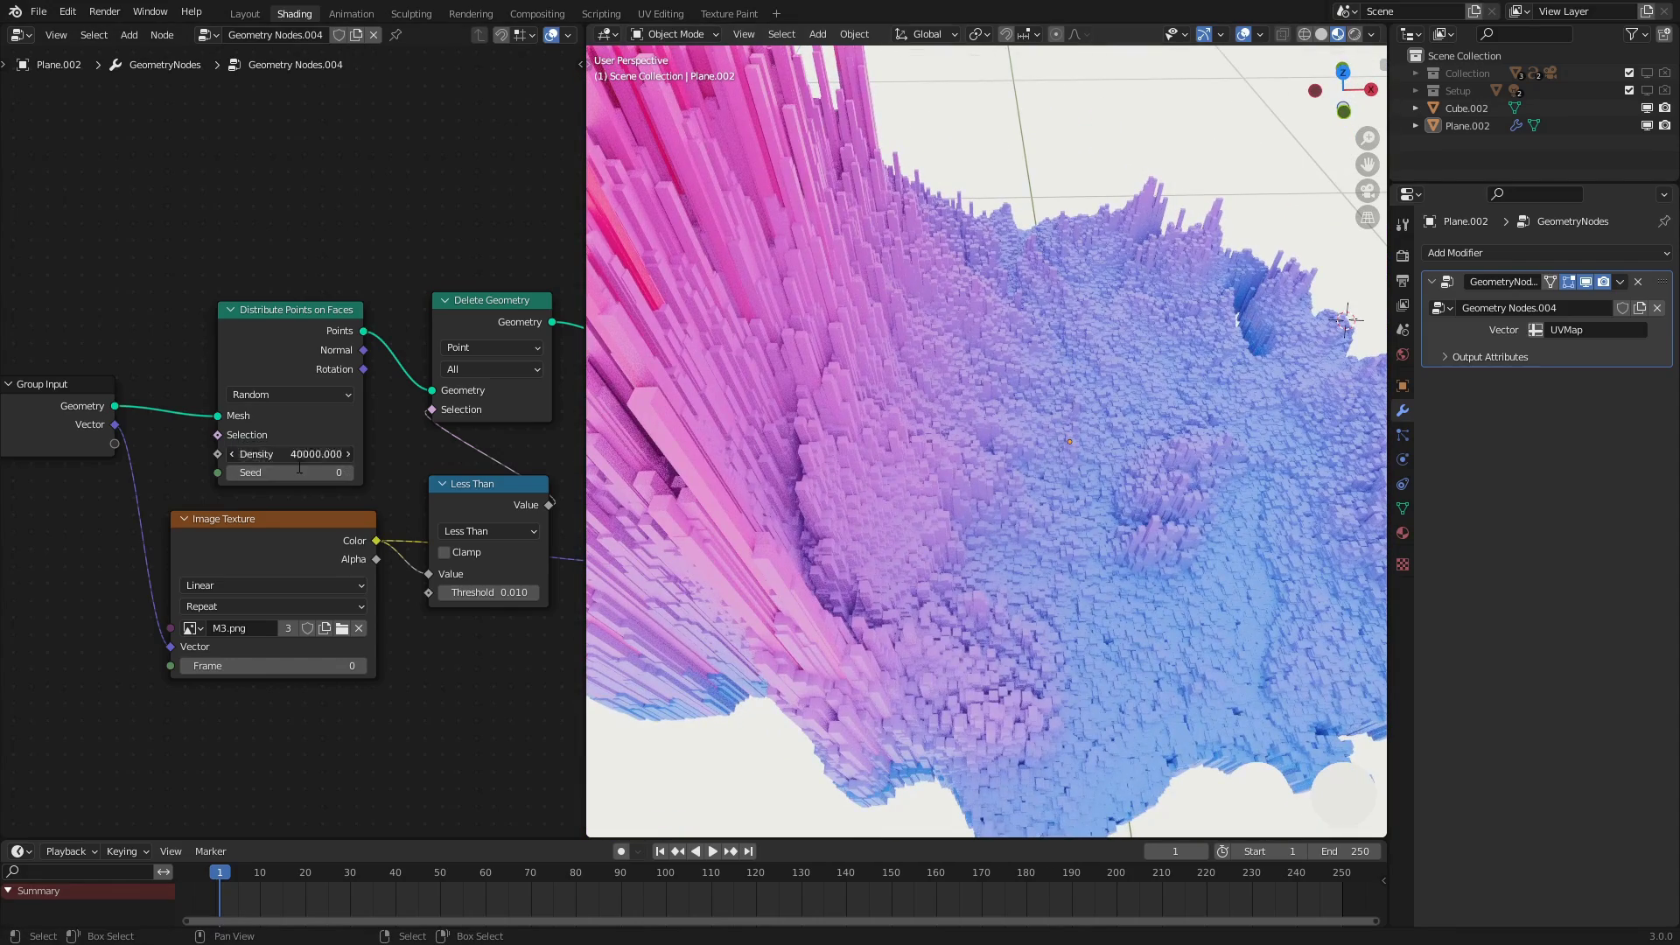
{"action": "key", "text": "Return"}
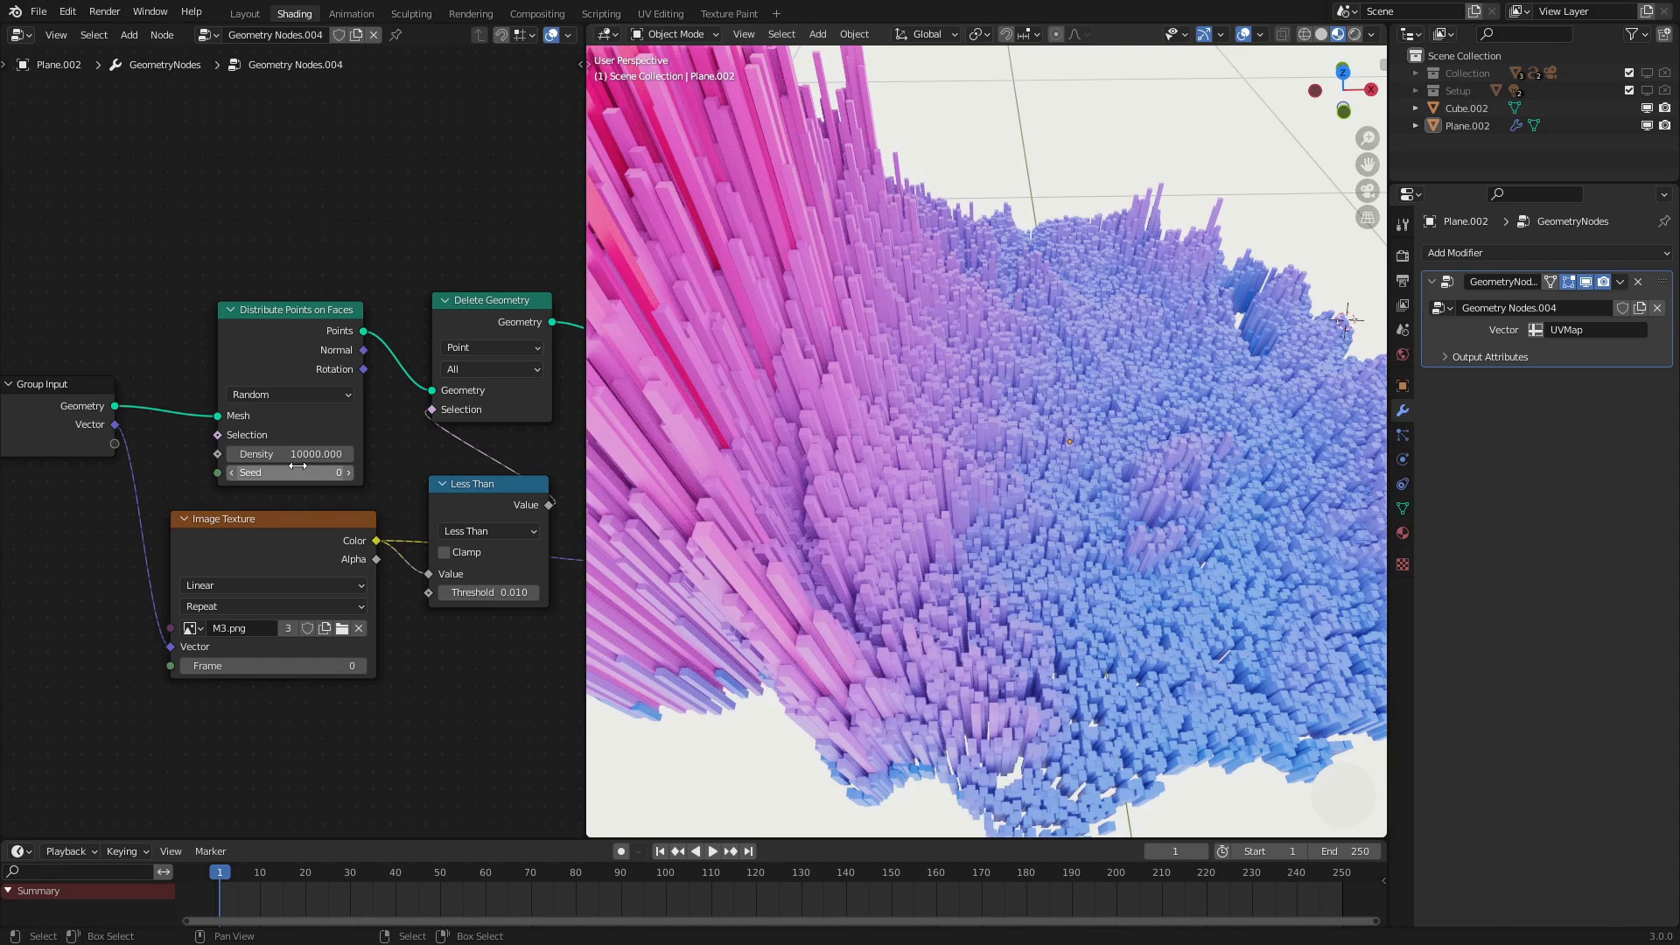
Add an Is Viewport node and place it in the free space above the Distribute Points on Faces node
{"action": "key", "text": "shift+a"}
{"action": "left_click", "coordinate": [235, 251]}
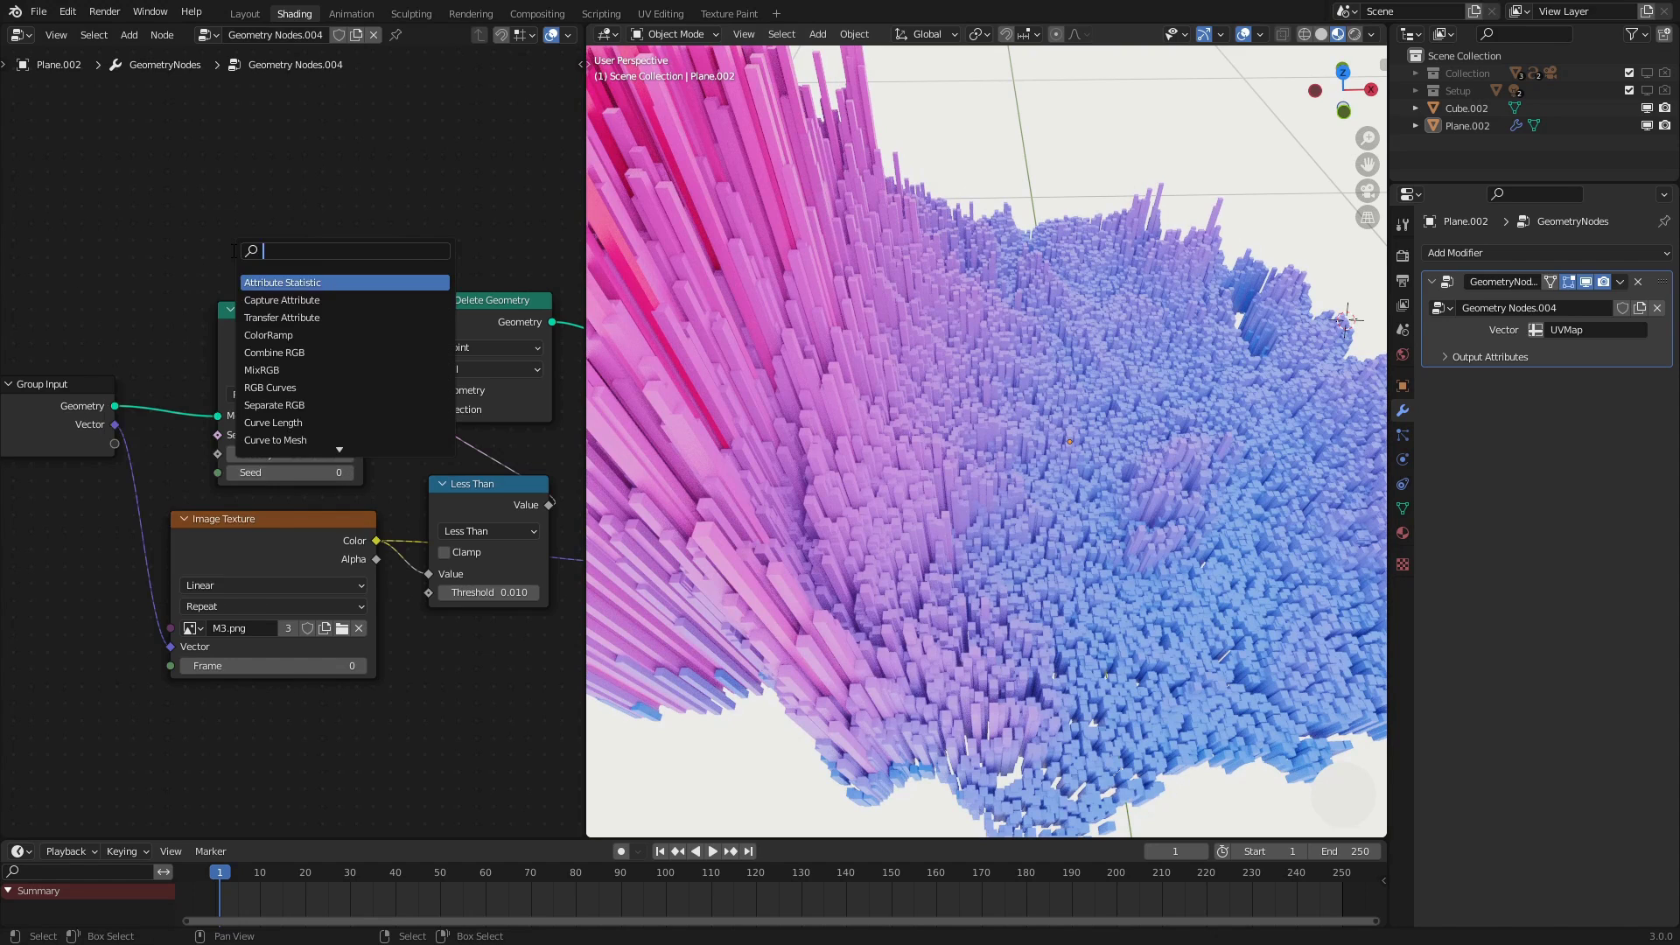
{"action": "type", "text": "is"}
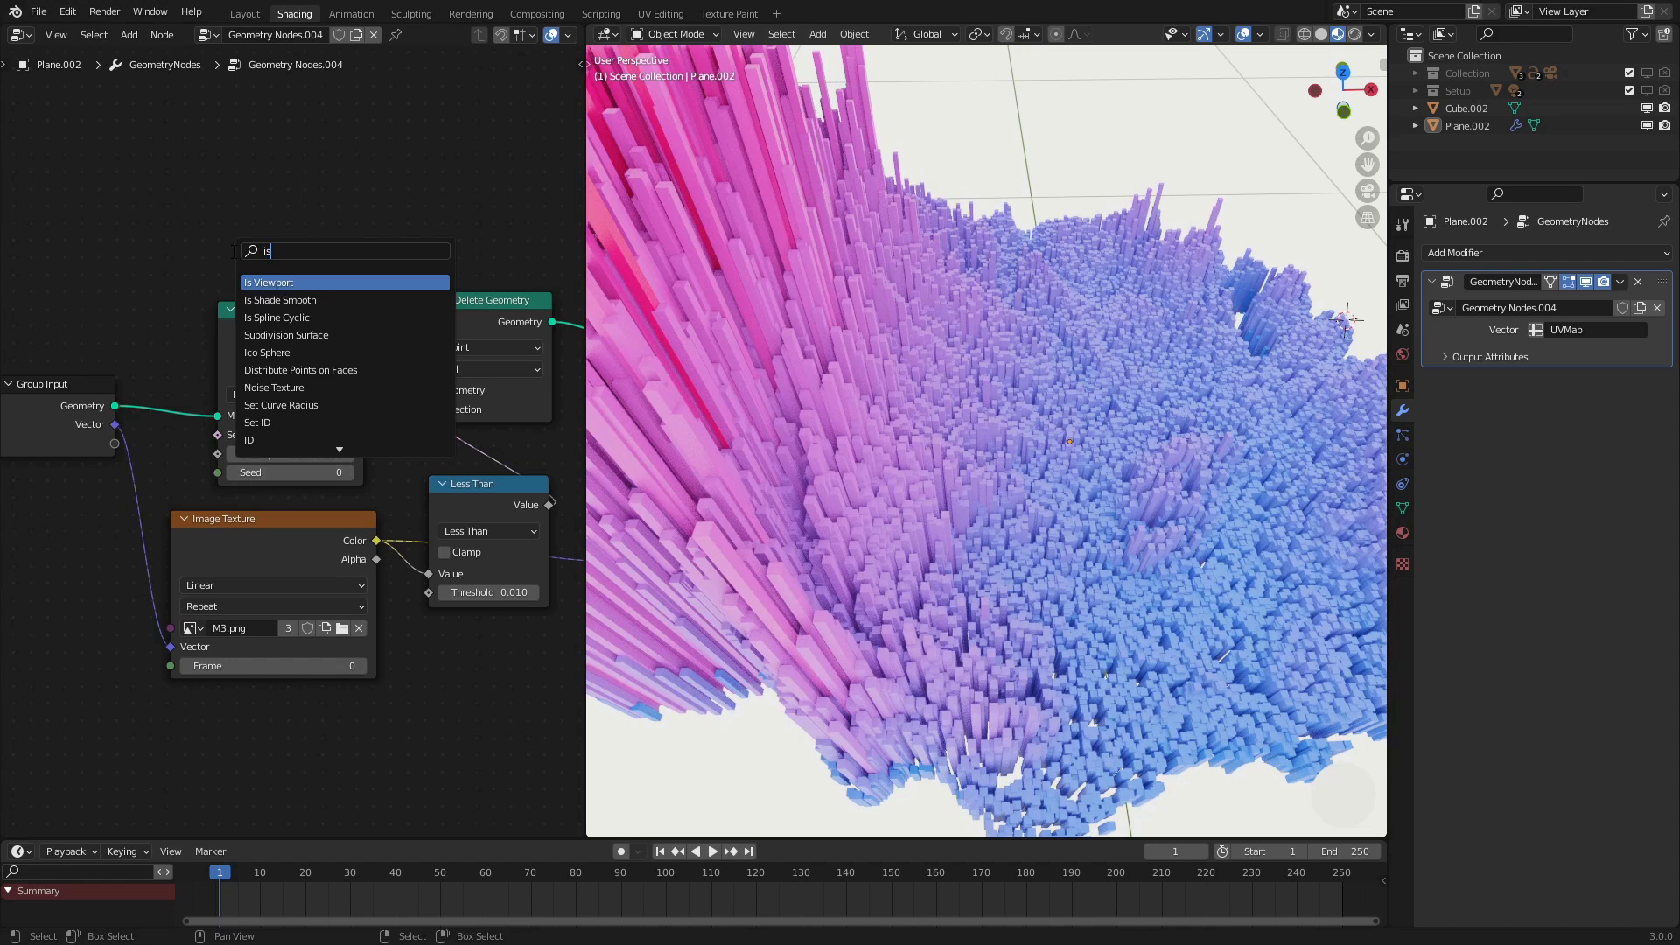
{"action": "left_click", "coordinate": [280, 282]}
{"action": "left_click", "coordinate": [453, 678]}
{"action": "middle_click_drag", "start_coordinate": [453, 671], "coordinate": [273, 350]}
{"action": "scroll", "coordinate": [288, 296], "scroll_direction": "up", "scroll_amount": 1}
{"action": "left_click_drag", "start_coordinate": [270, 258], "coordinate": [266, 350]}
{"action": "middle_click_drag", "start_coordinate": [1015, 438], "coordinate": [840, 446]}
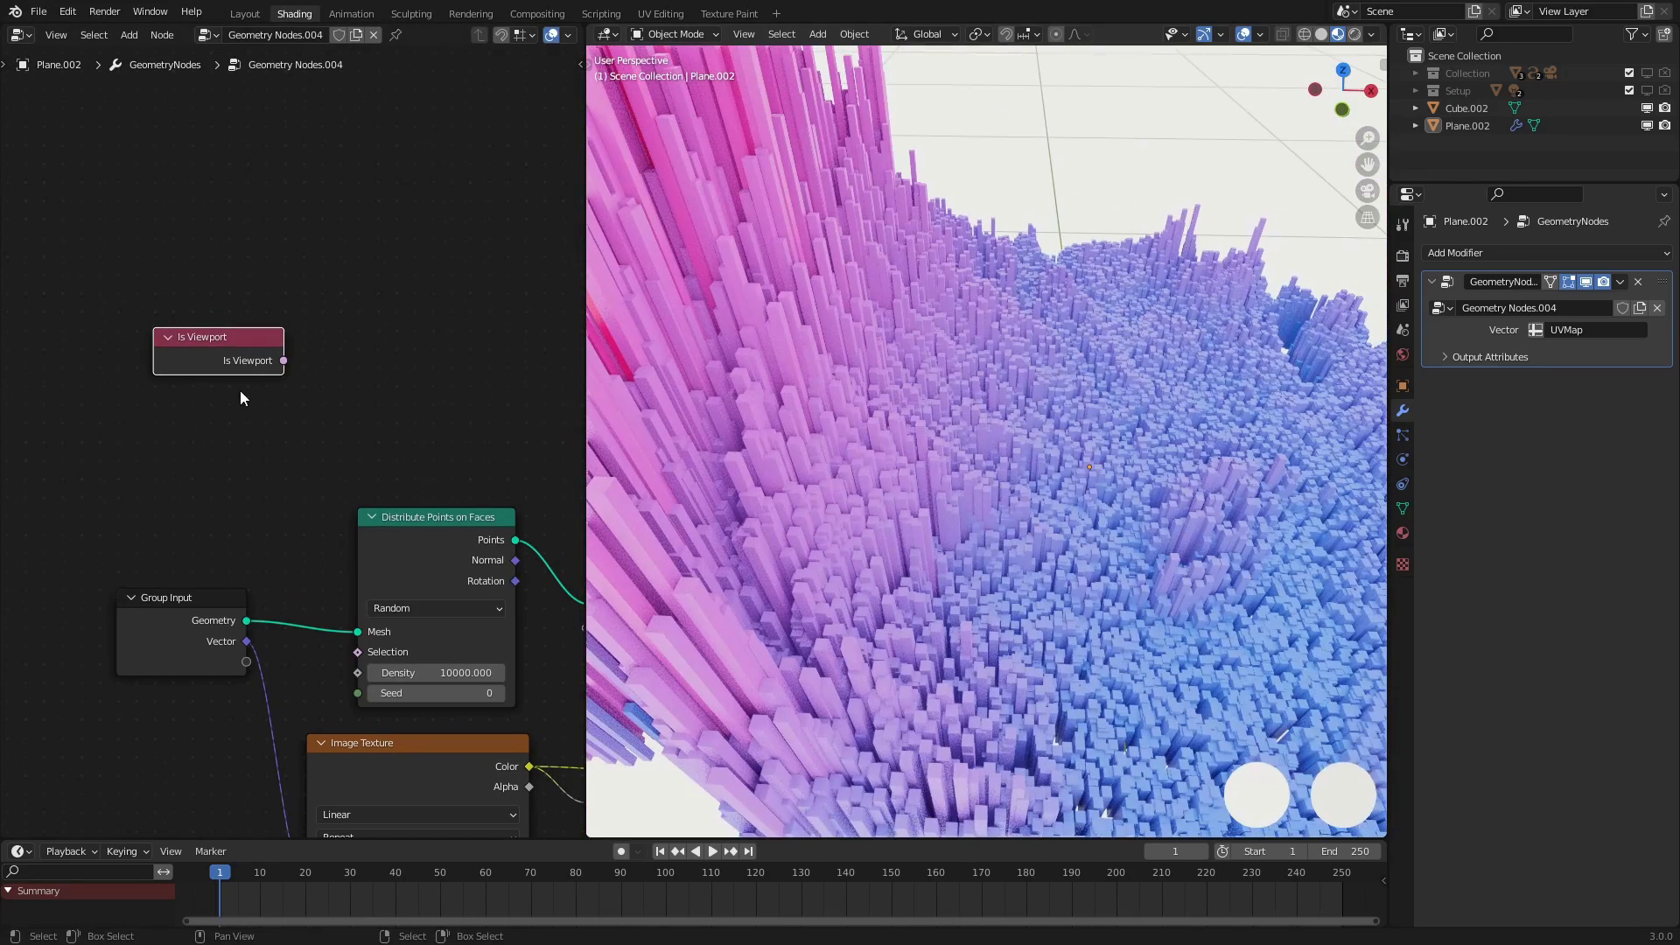
{"action": "scroll", "coordinate": [188, 406], "scroll_direction": "up", "scroll_amount": 2}
{"action": "scroll", "coordinate": [930, 458], "scroll_direction": "down", "scroll_amount": 5}
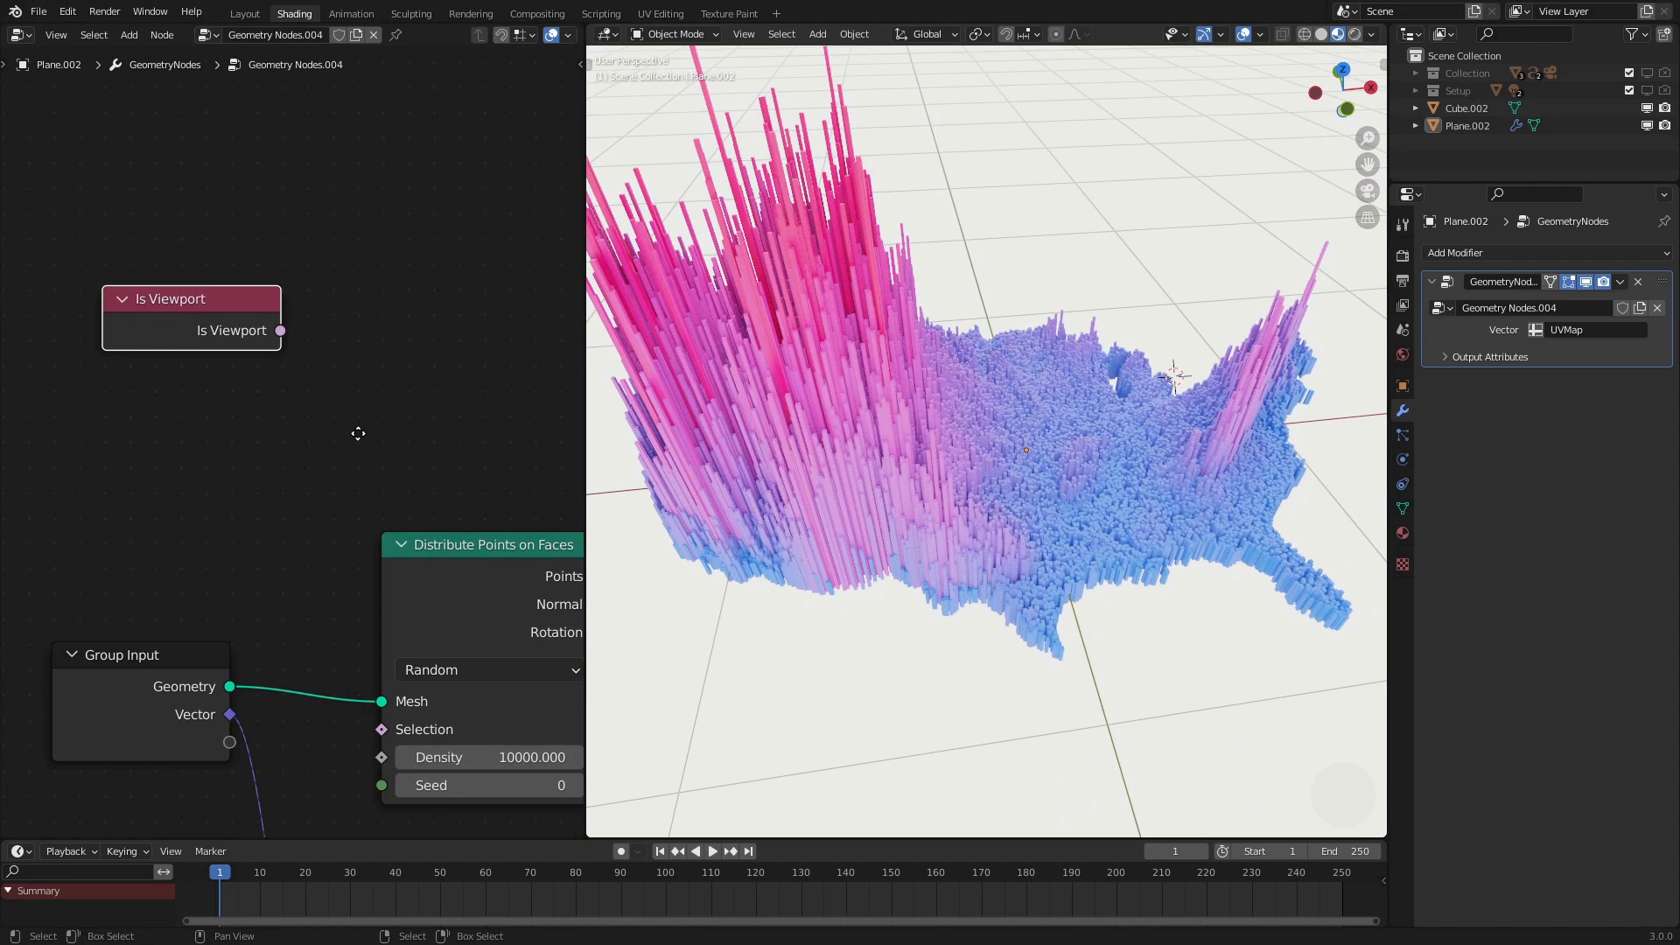
{"action": "key", "text": "g"}
{"action": "left_click", "coordinate": [300, 397]}
Add a Map Range node, feed Is Viewport into its Value, and connect its Result to the Distribute Points on Faces Density
{"action": "scroll", "coordinate": [302, 368], "scroll_direction": "down", "scroll_amount": 2}
{"action": "key", "text": "shift+a"}
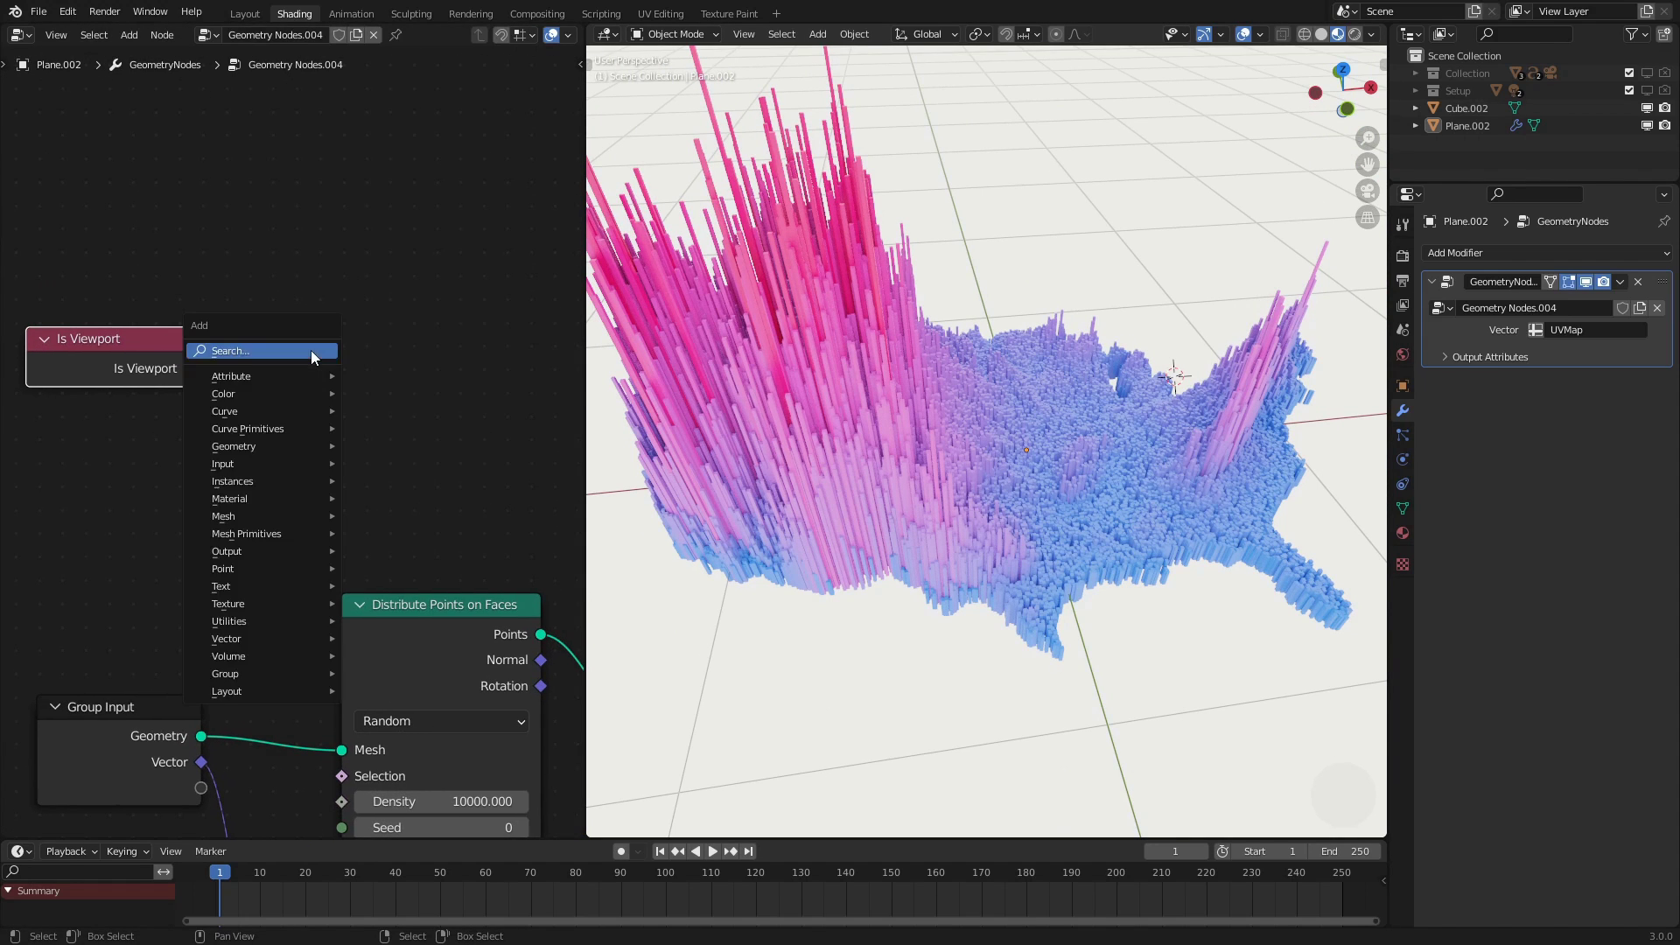
{"action": "type", "text": "map"}
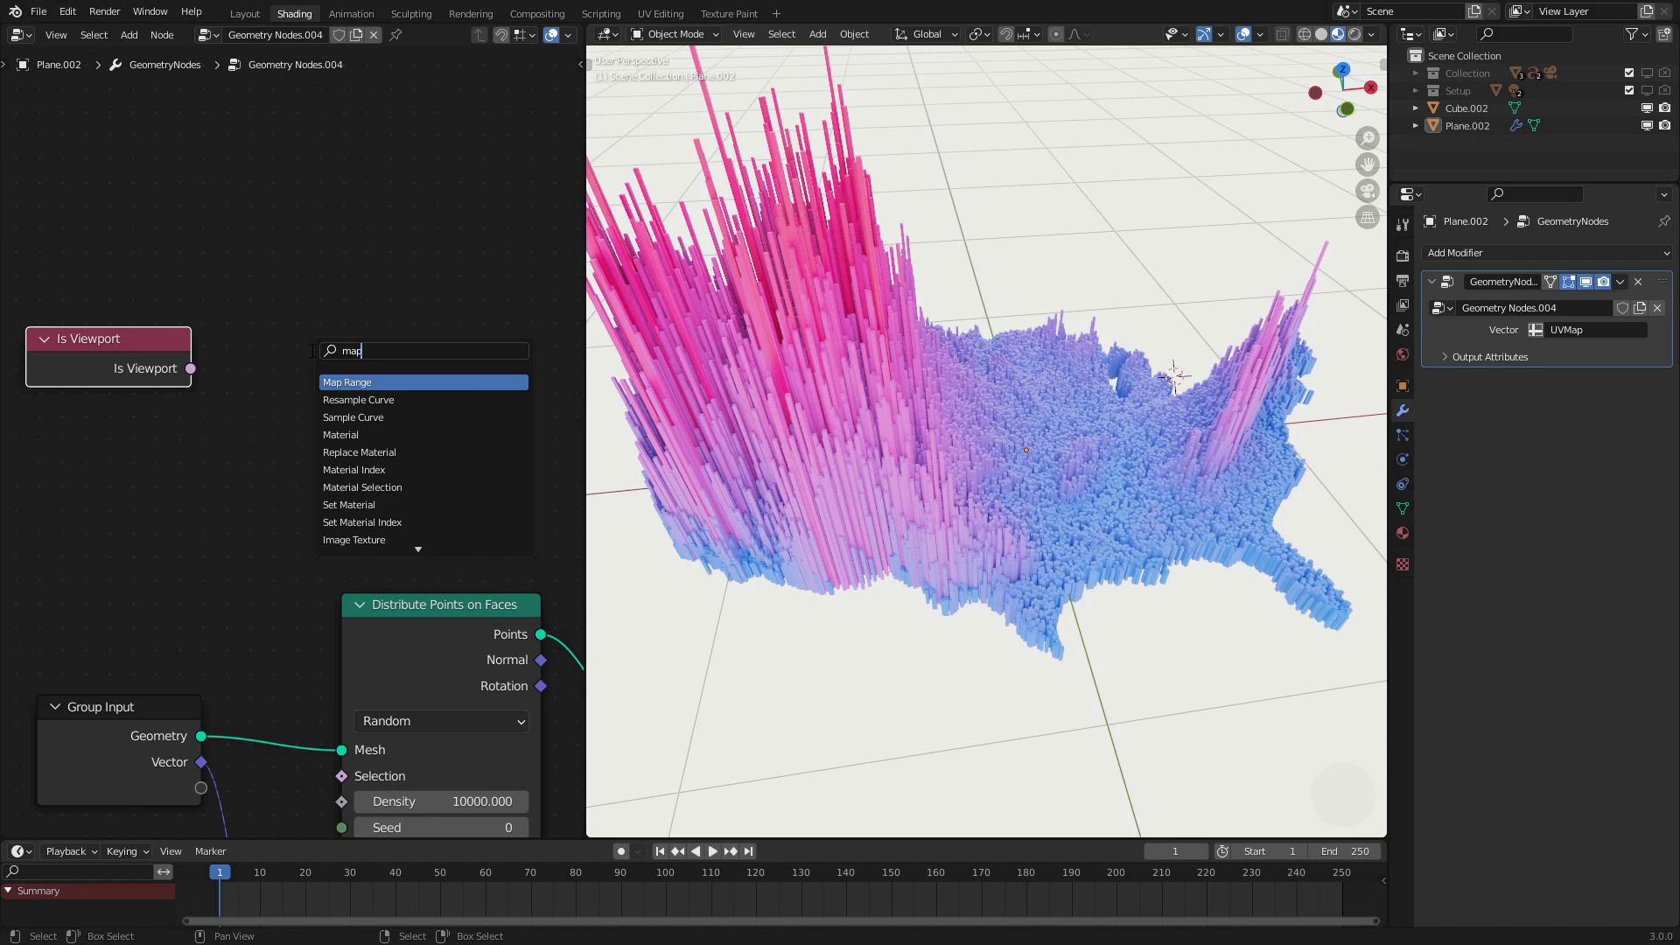
{"action": "key", "text": "Return"}
{"action": "left_click", "coordinate": [313, 271]}
{"action": "left_click_drag", "start_coordinate": [190, 368], "coordinate": [312, 403]}
{"action": "scroll", "coordinate": [298, 390], "scroll_direction": "down", "scroll_amount": 1}
{"action": "left_click_drag", "start_coordinate": [412, 210], "coordinate": [288, 665]}
Set the Map Range node's To Max to 190 and its To Min to 3000
{"action": "left_click", "coordinate": [328, 370]}
{"action": "left_click", "coordinate": [338, 392]}
{"action": "type", "text": "1"}
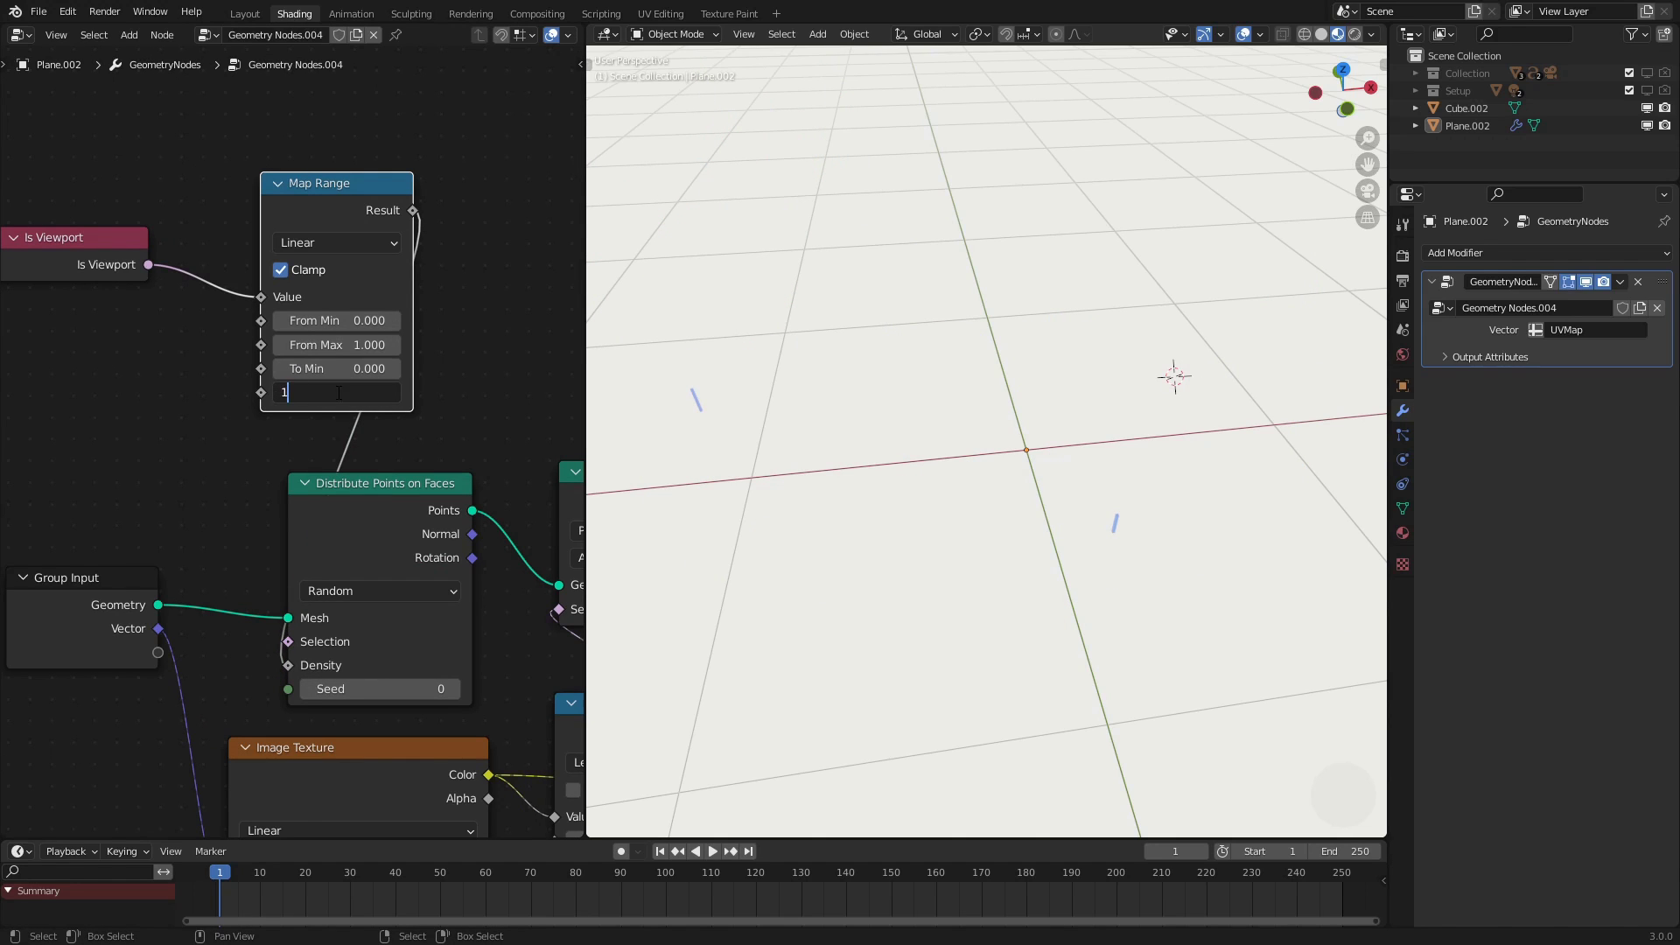
{"action": "key", "text": "Return"}
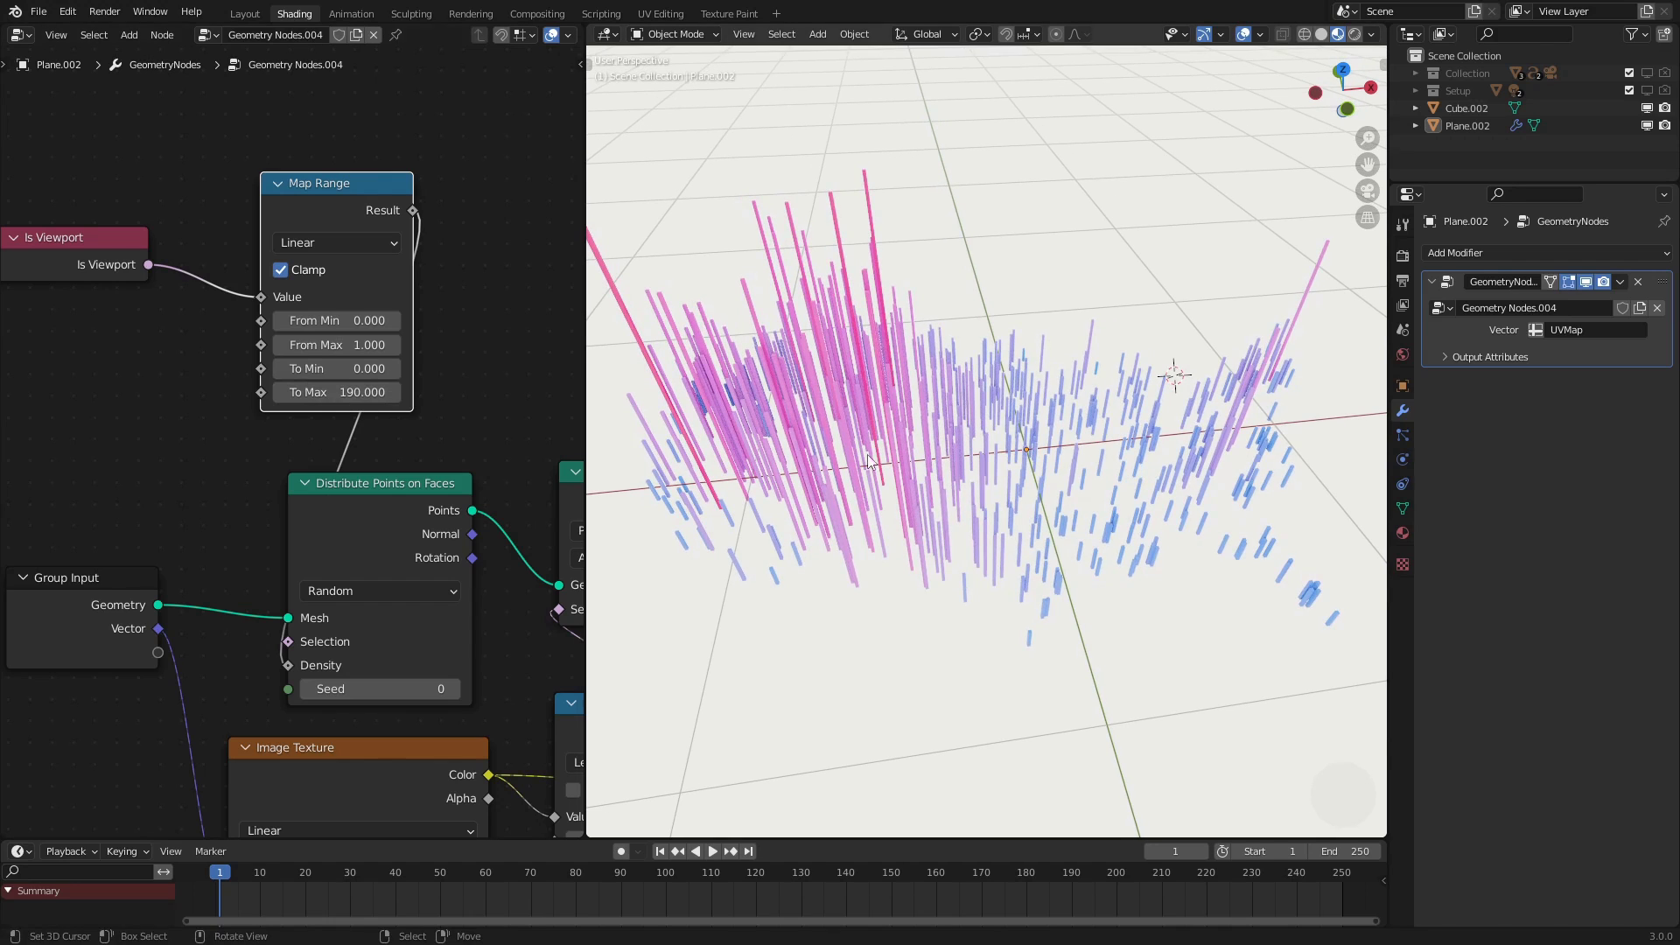
{"action": "left_click", "coordinate": [350, 368]}
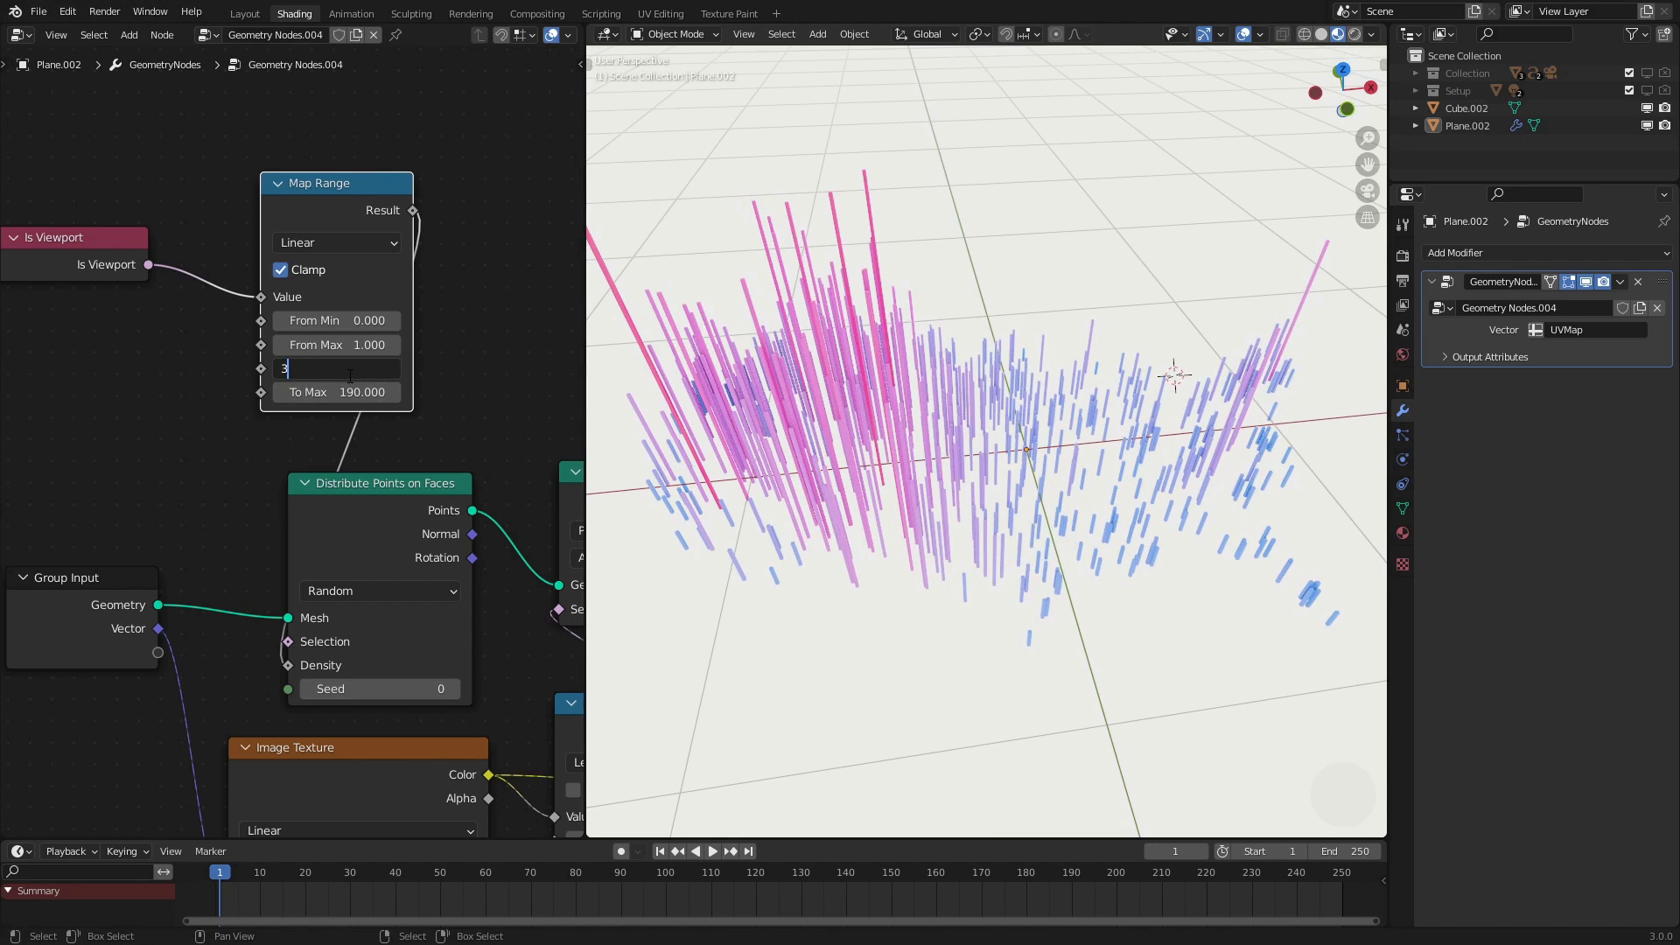
{"action": "key", "text": "Return"}
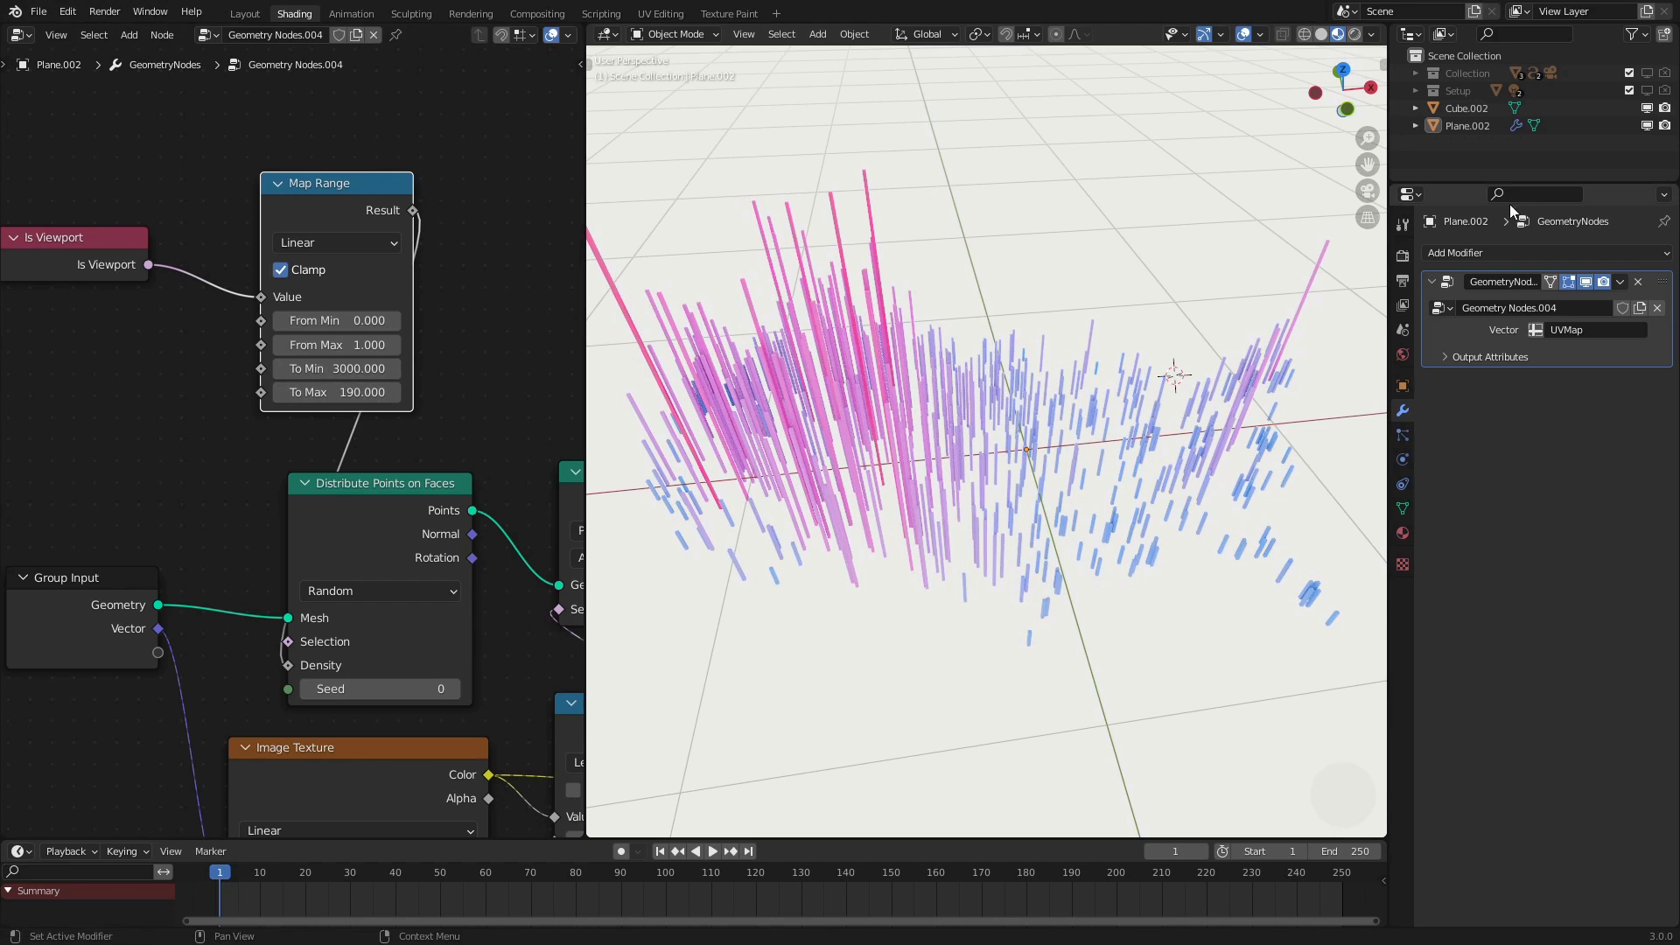
Choose Eevee as the render engine, render the current frame to check the column density, and return to the viewport
{"action": "left_click", "coordinate": [1403, 255]}
{"action": "left_click", "coordinate": [1597, 253]}
{"action": "left_click", "coordinate": [1589, 271]}
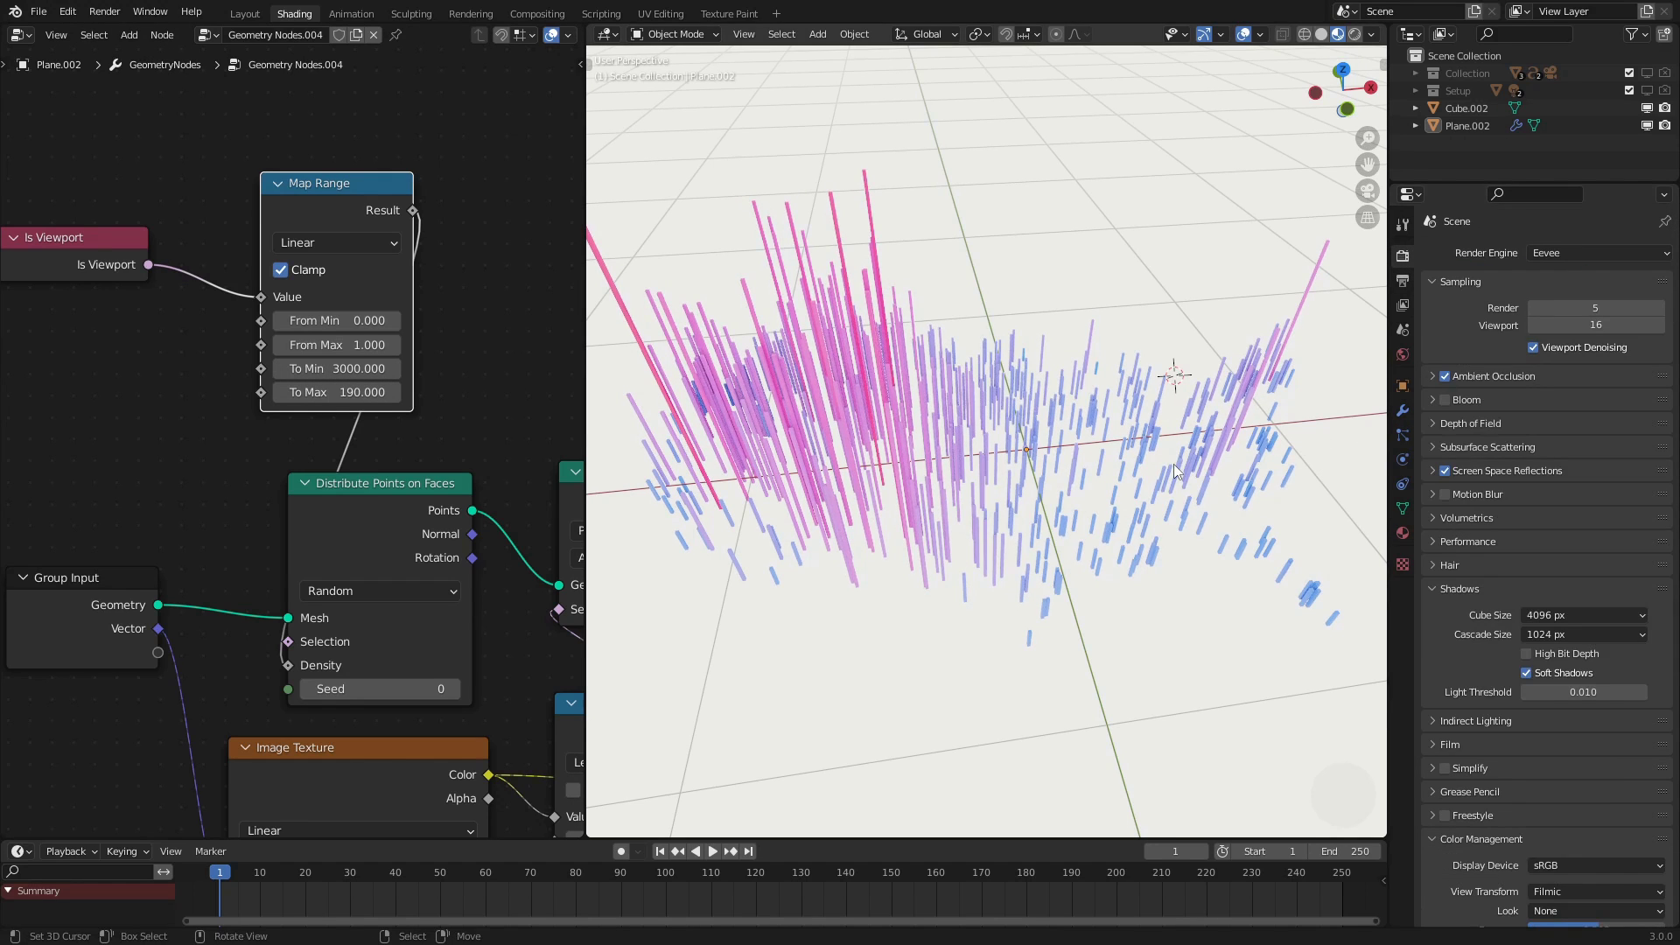
{"action": "key", "text": "F12"}
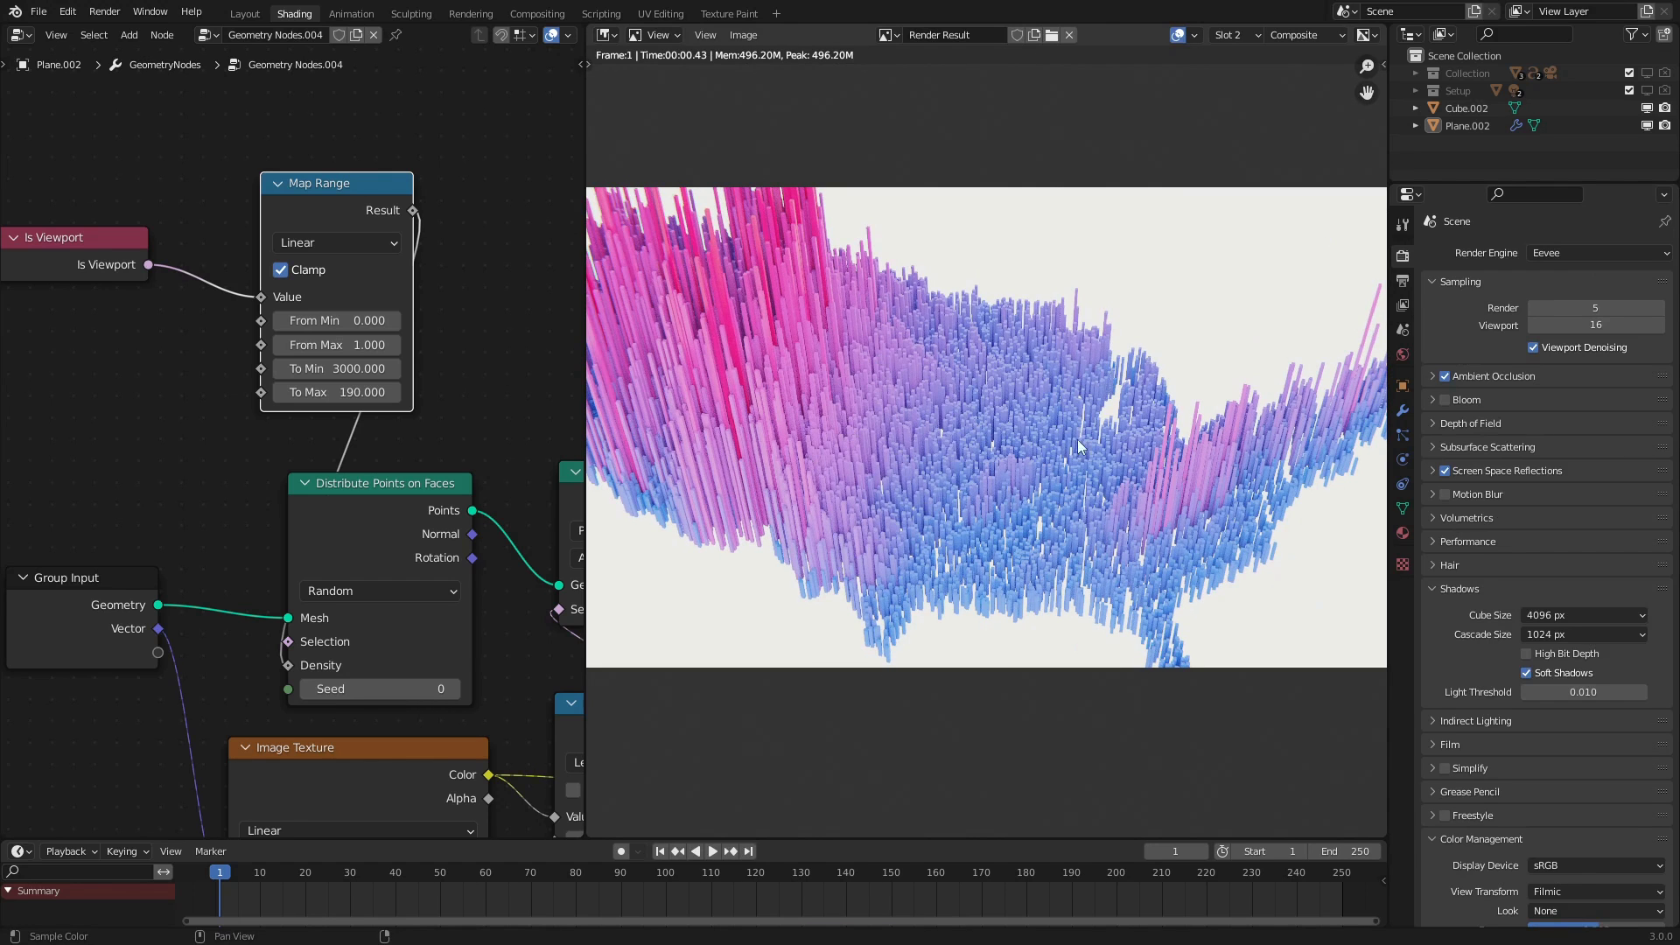
{"action": "key", "text": "Escape"}
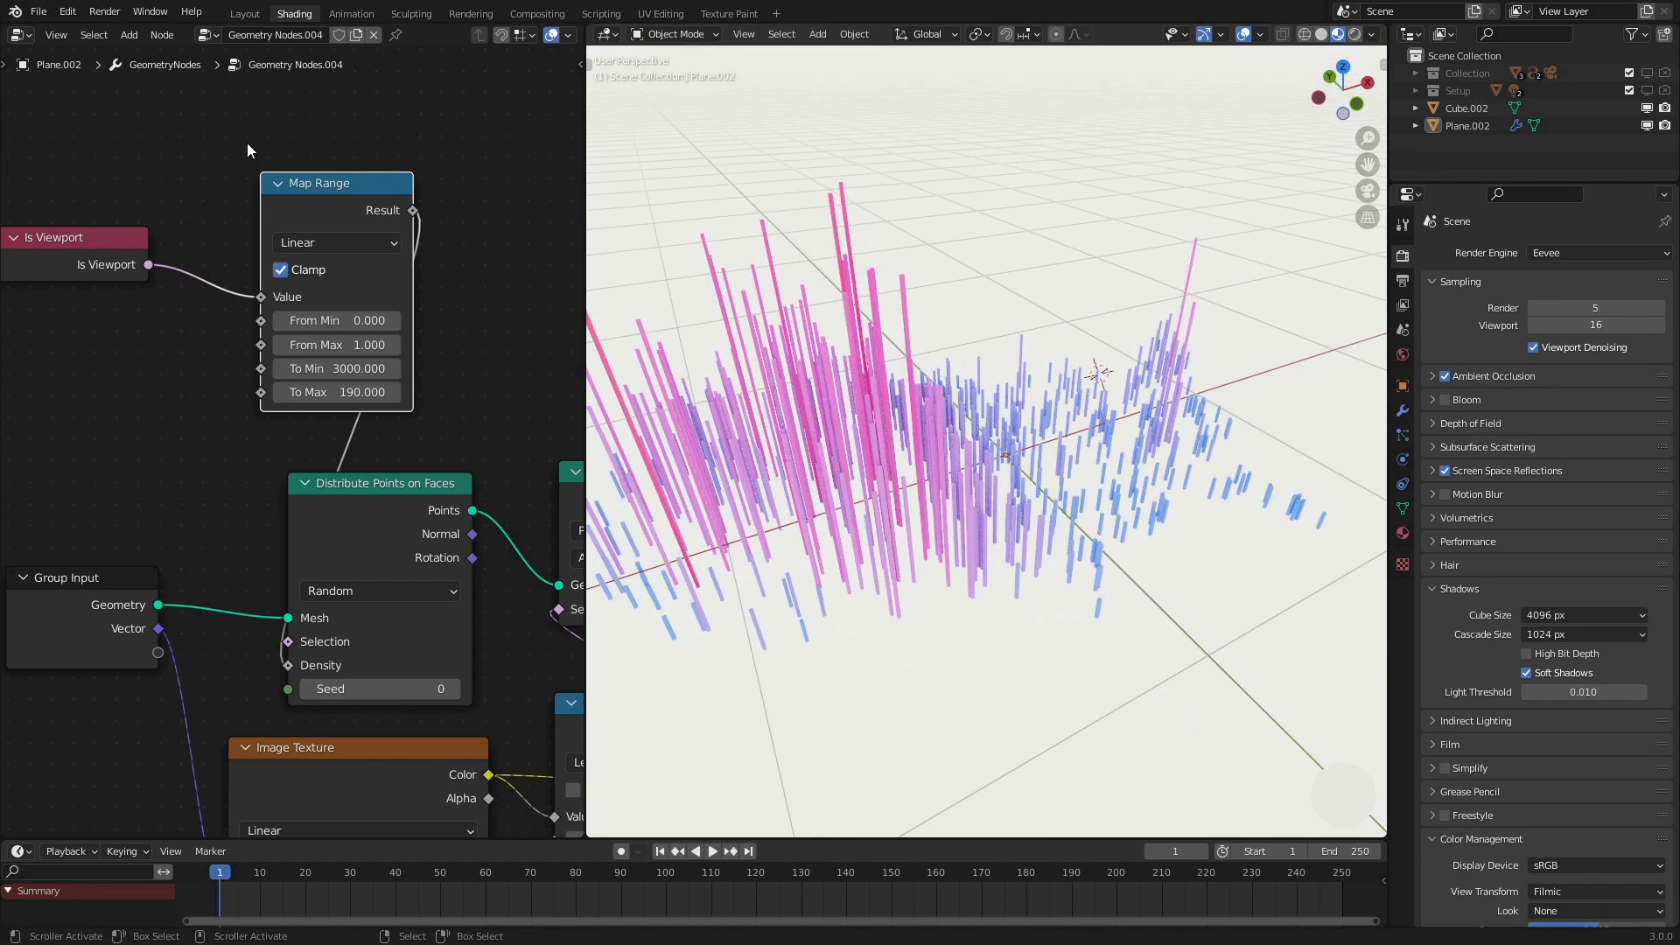
Bring the Map Range and Is Viewport nodes closer together and switch the viewport to solid shading
{"action": "left_click_drag", "start_coordinate": [308, 188], "coordinate": [329, 223]}
{"action": "left_click_drag", "start_coordinate": [76, 248], "coordinate": [165, 243]}
{"action": "mouse_move", "coordinate": [928, 394]}
{"action": "middle_mouse_down"}
{"action": "mouse_move", "coordinate": [1029, 385]}
{"action": "mouse_move", "coordinate": [840, 473]}
{"action": "middle_mouse_up"}
{"action": "key", "text": "z"}
{"action": "left_click", "coordinate": [963, 472]}
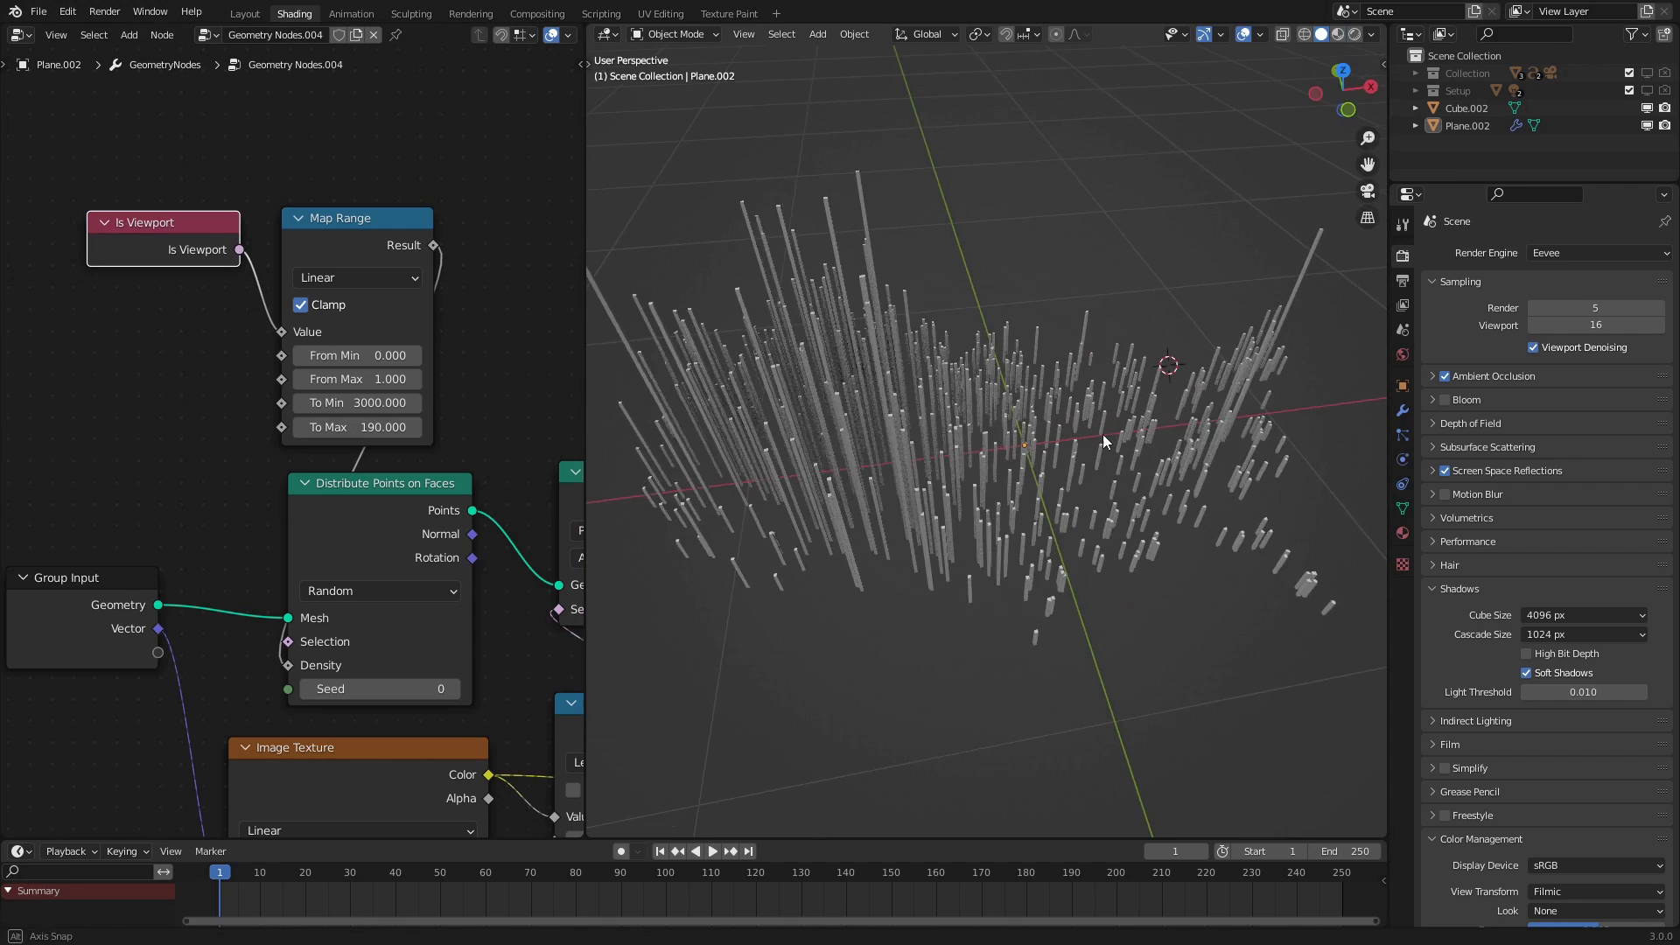
Raise the Map Range node's To Max to 1965.4 for a denser viewport preview
{"action": "left_click", "coordinate": [359, 428]}
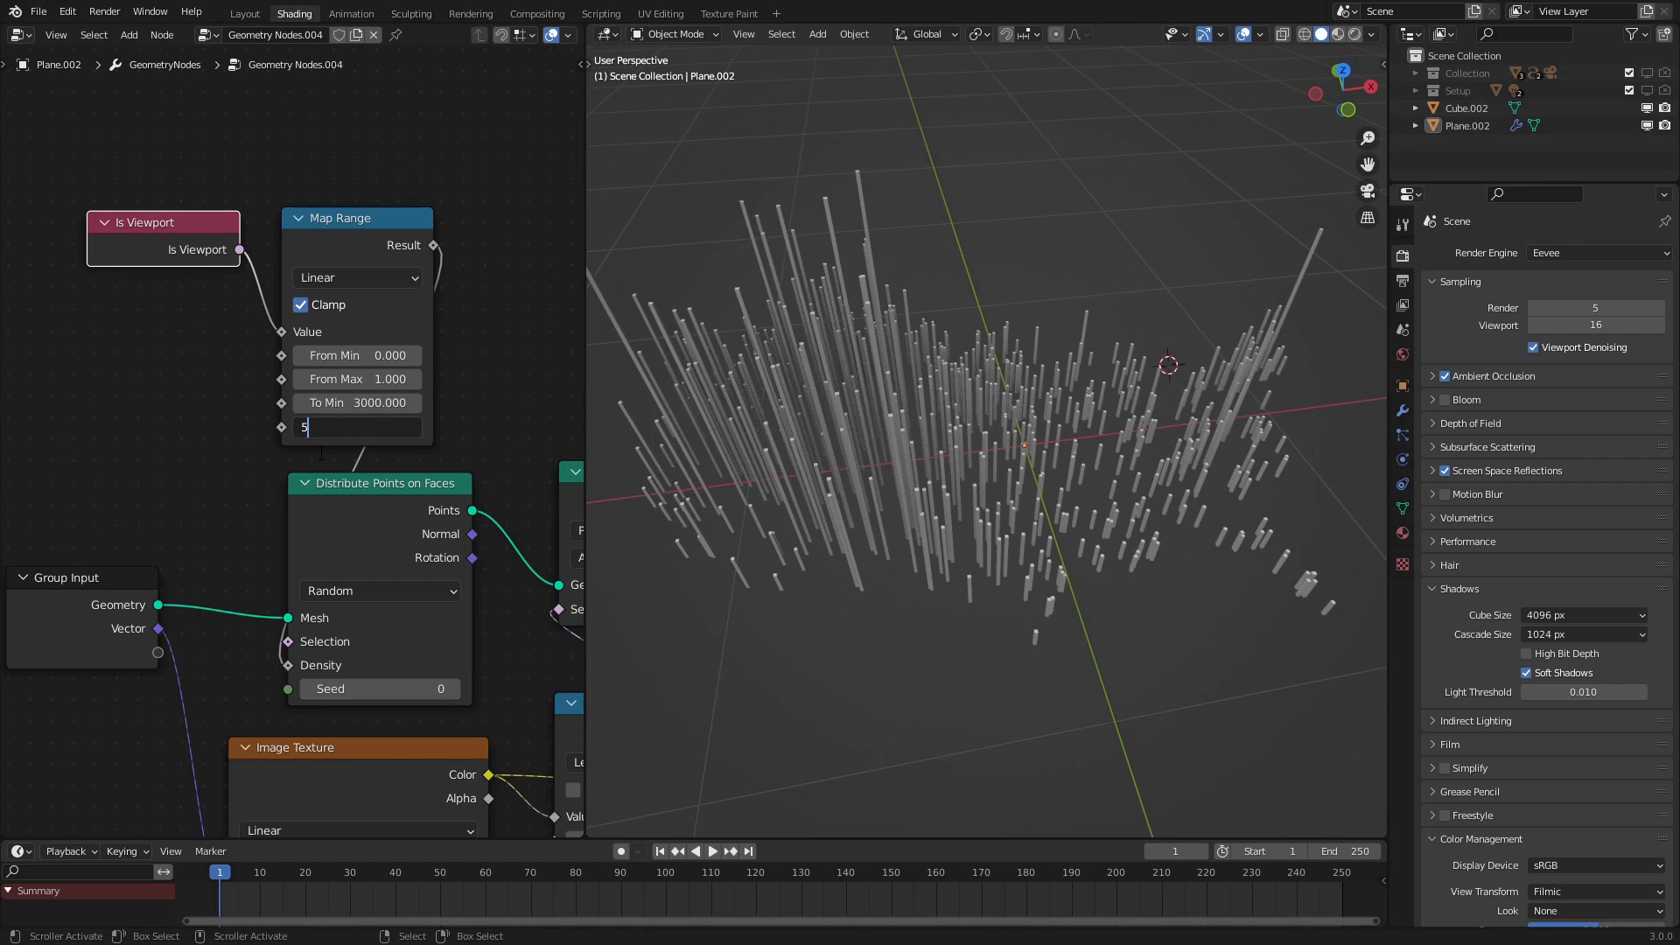
{"action": "key", "text": "Return"}
{"action": "left_click_drag", "start_coordinate": [394, 427], "coordinate": [621, 427]}
{"action": "middle_click_drag", "start_coordinate": [1012, 333], "coordinate": [1007, 391]}
Add a Random Value node below the Image Texture and connect its Value to the Less Than node's Threshold
{"action": "middle_click_drag", "start_coordinate": [552, 813], "coordinate": [402, 450]}
{"action": "key", "text": "shift+a"}
{"action": "type", "text": "ra"}
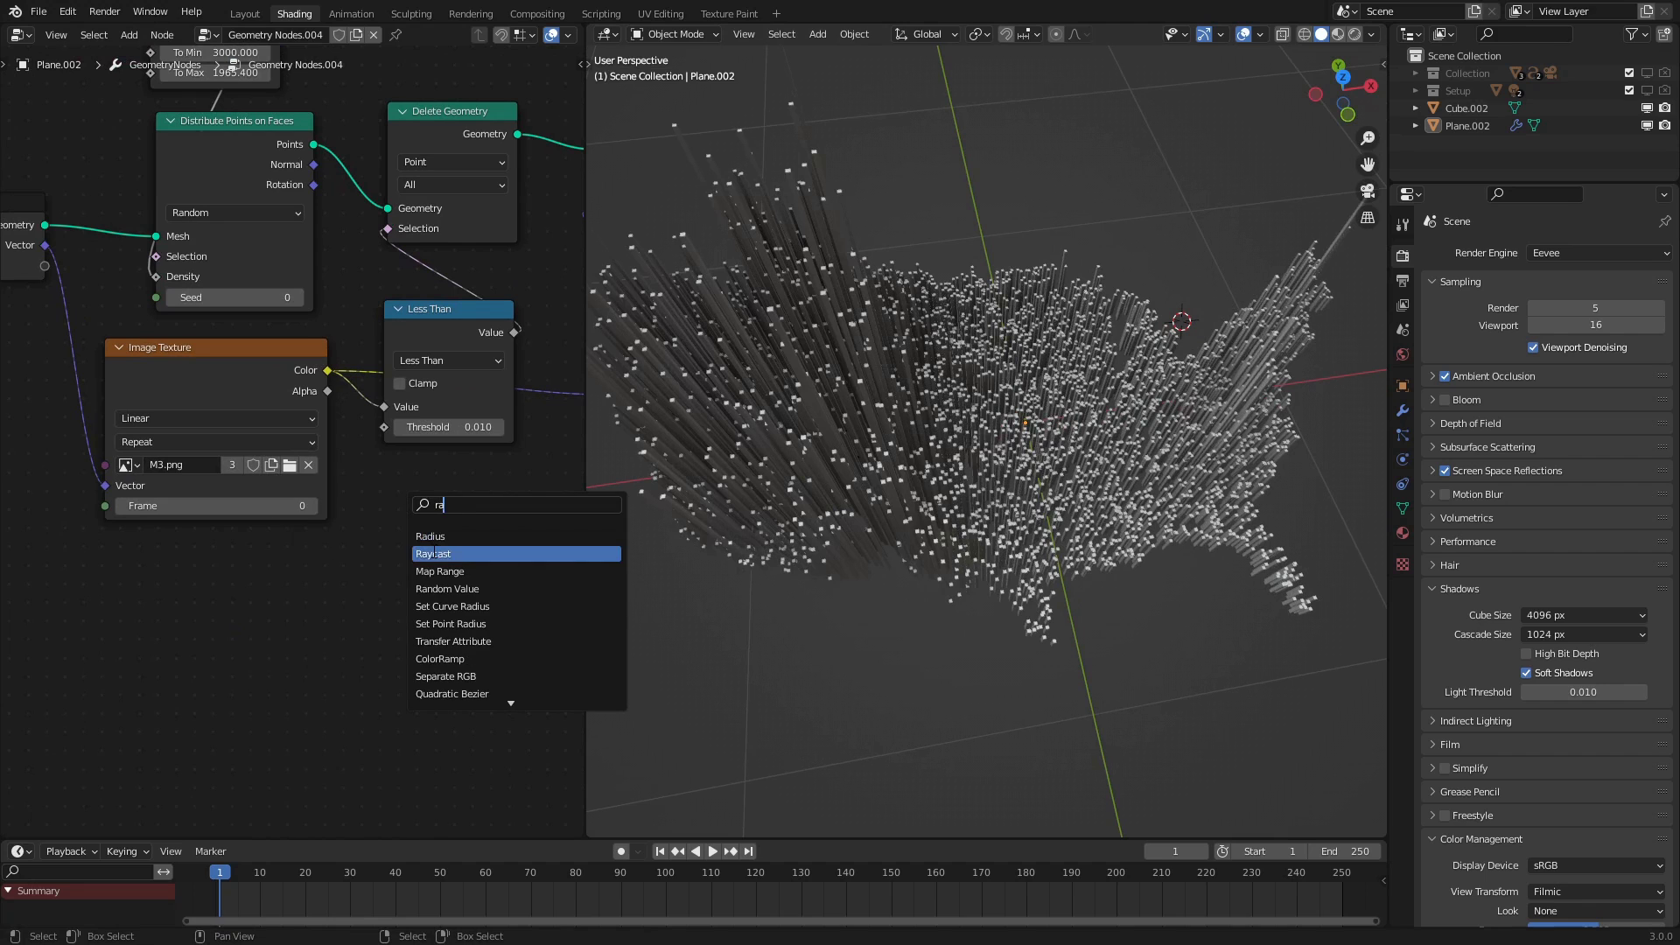
{"action": "left_click", "coordinate": [462, 588]}
{"action": "left_click", "coordinate": [199, 645]}
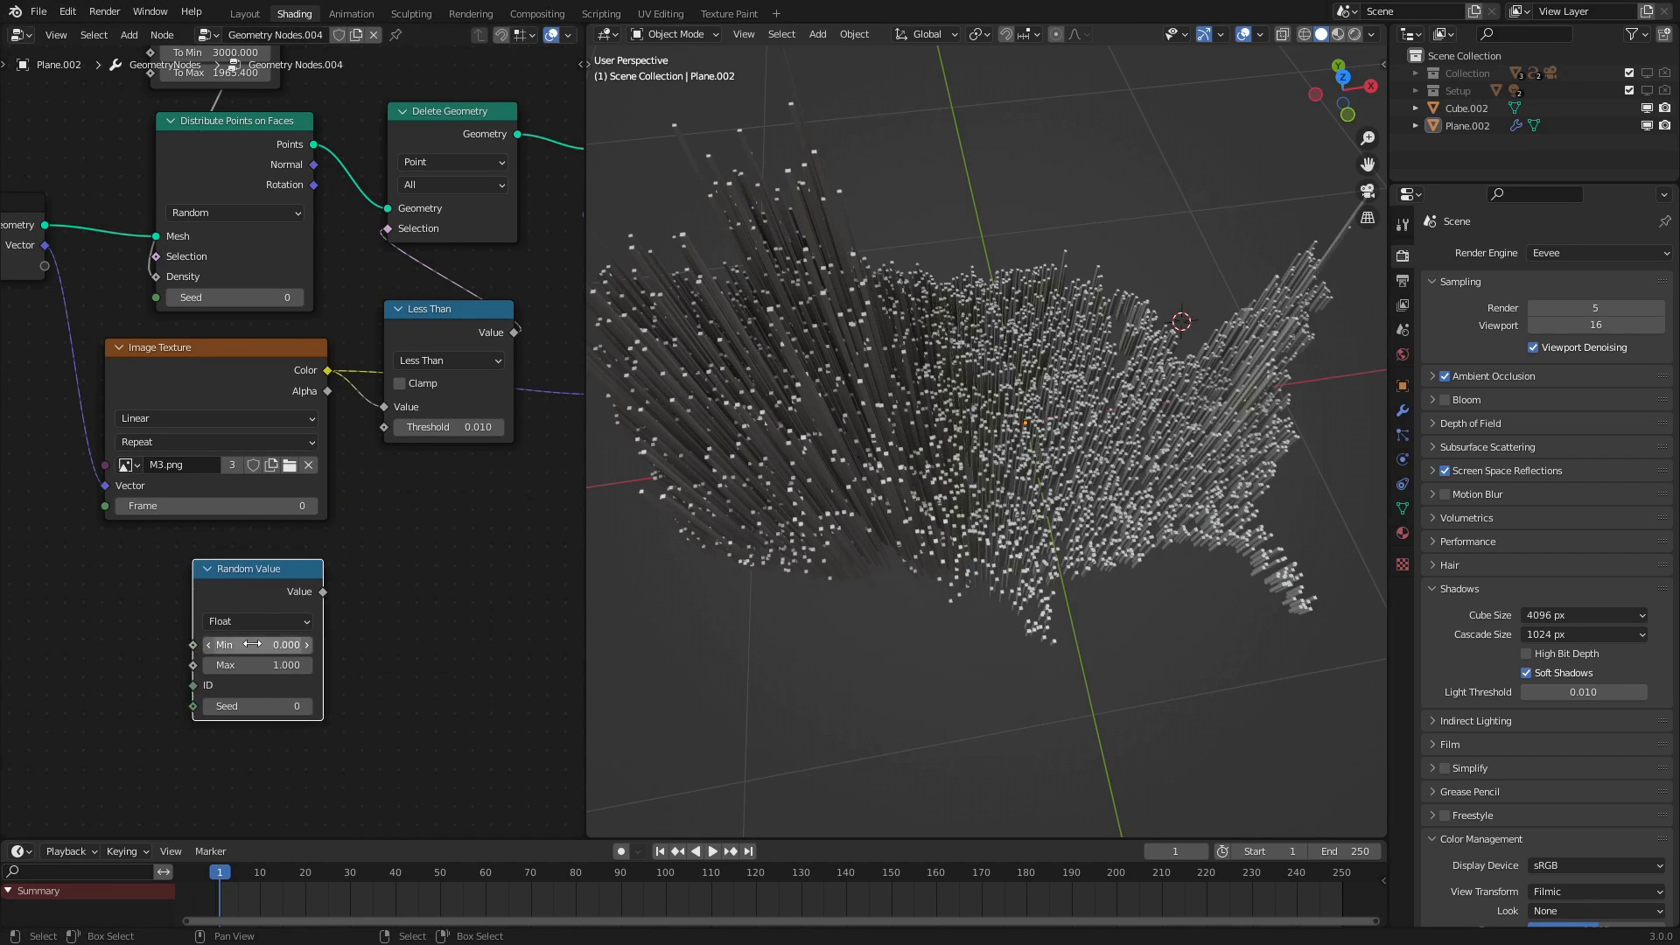
{"action": "left_click_drag", "start_coordinate": [323, 592], "coordinate": [384, 427]}
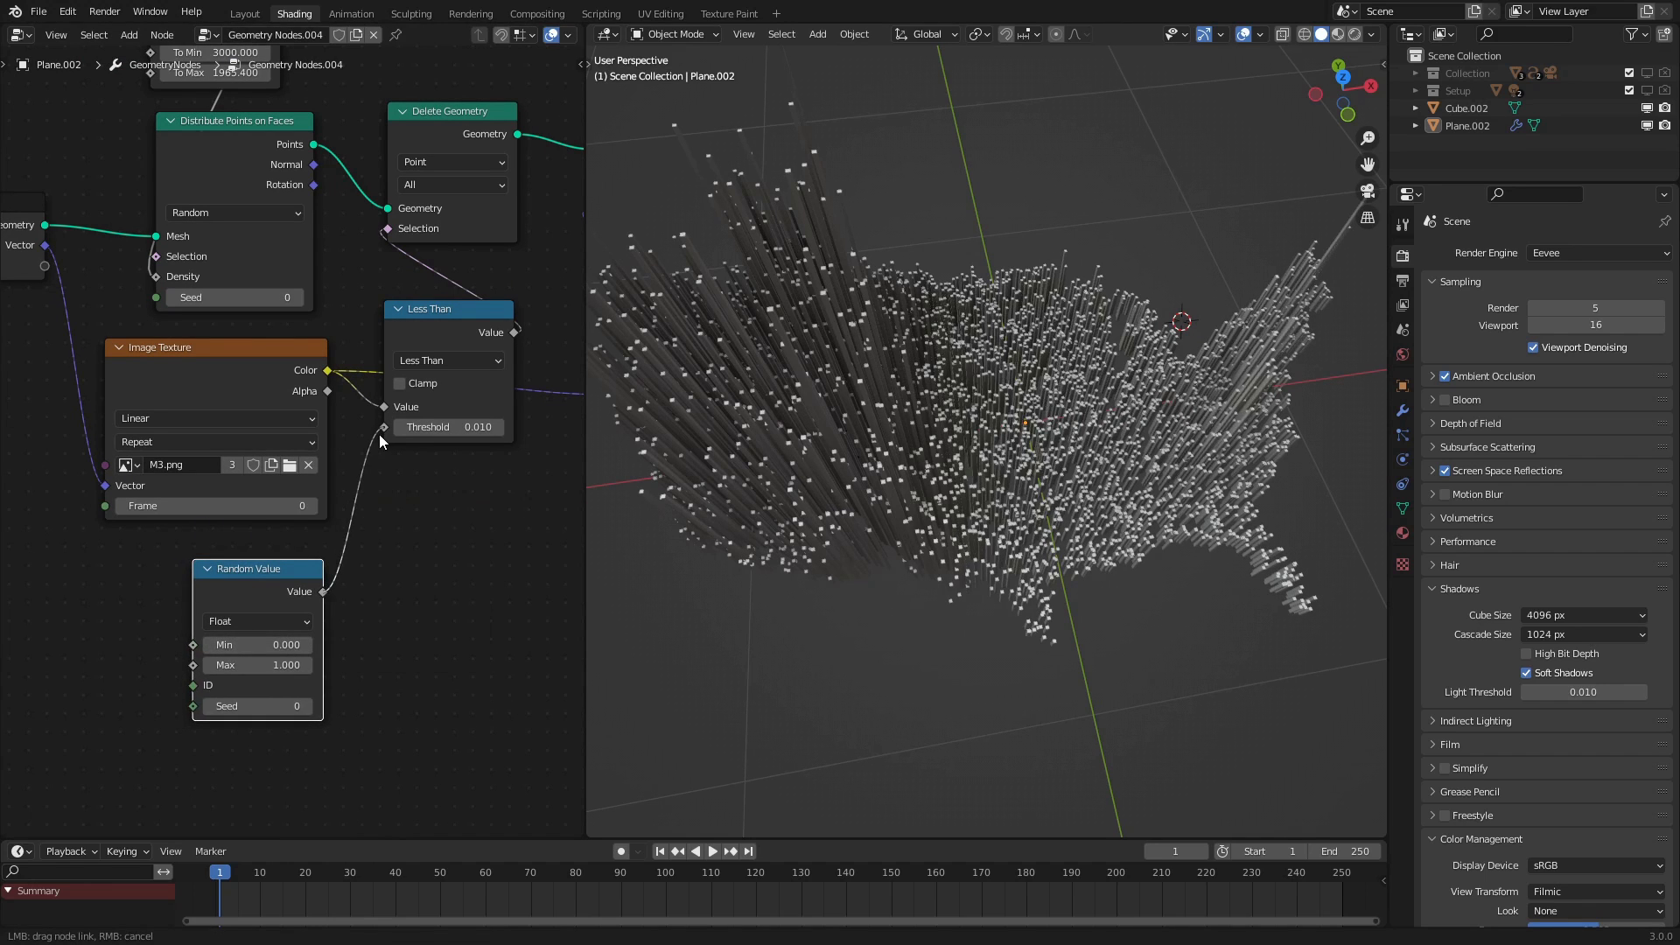
Set the Random Value node's Max to 0.390 to thin out the low-elevation columns
{"action": "middle_click_drag", "start_coordinate": [779, 674], "coordinate": [963, 489]}
{"action": "mouse_move", "coordinate": [260, 665]}
{"action": "left_mouse_down"}
{"action": "mouse_move", "coordinate": [175, 665]}
{"action": "mouse_move", "coordinate": [289, 665]}
{"action": "left_mouse_up"}
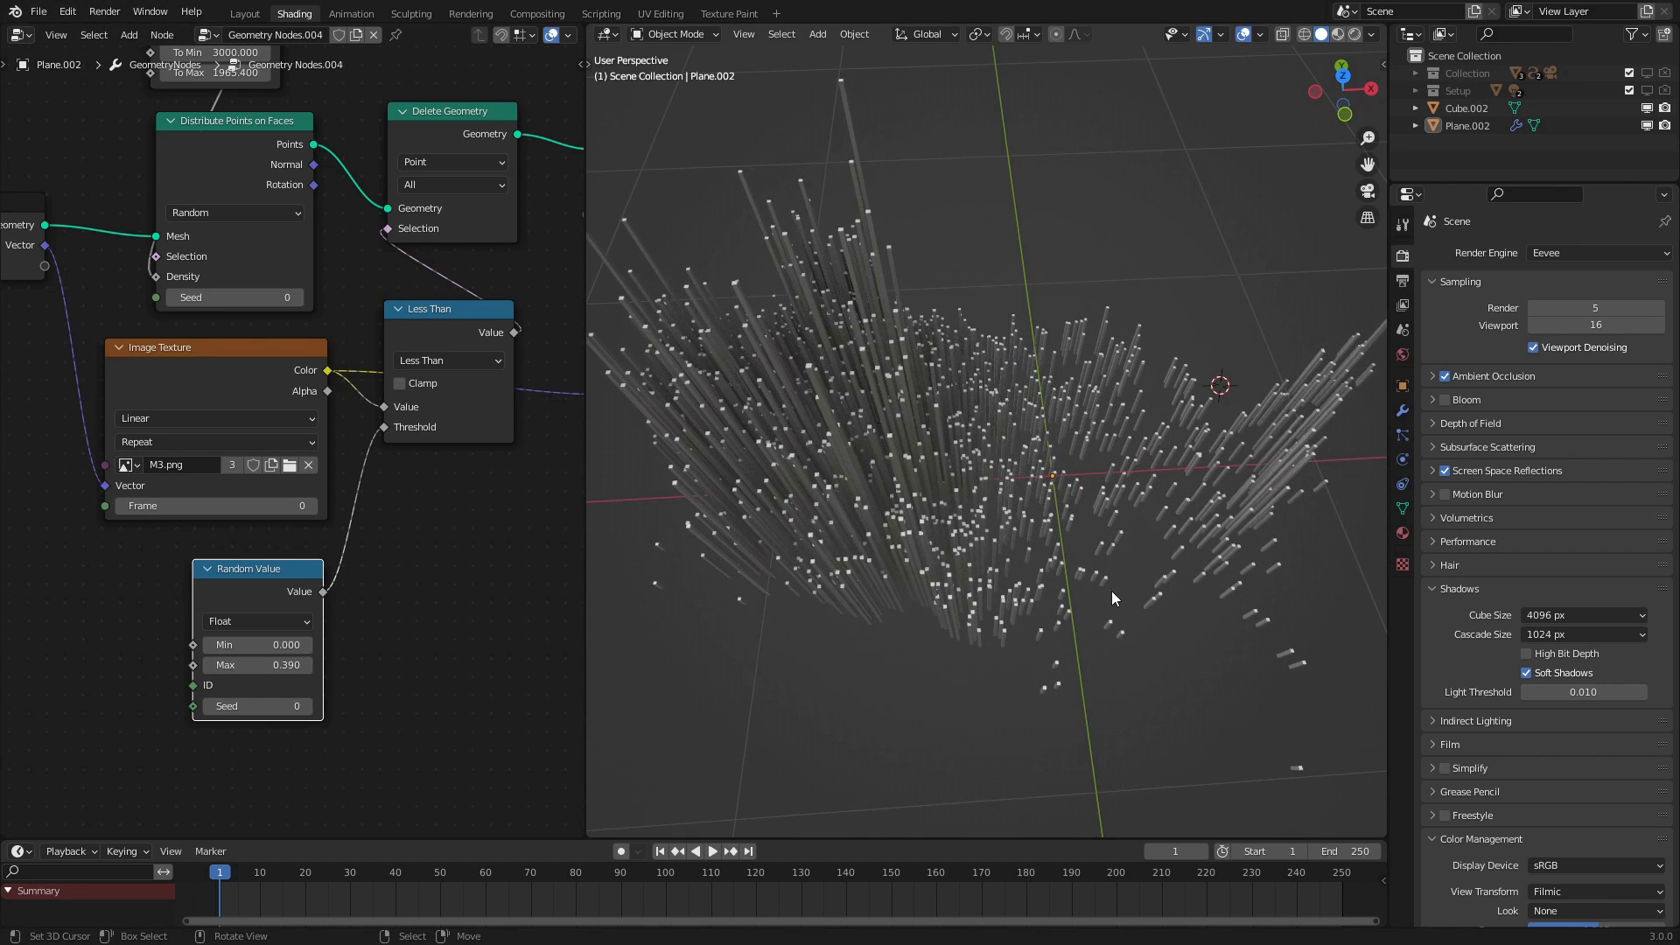
{"action": "middle_click_drag", "start_coordinate": [901, 538], "coordinate": [868, 502]}
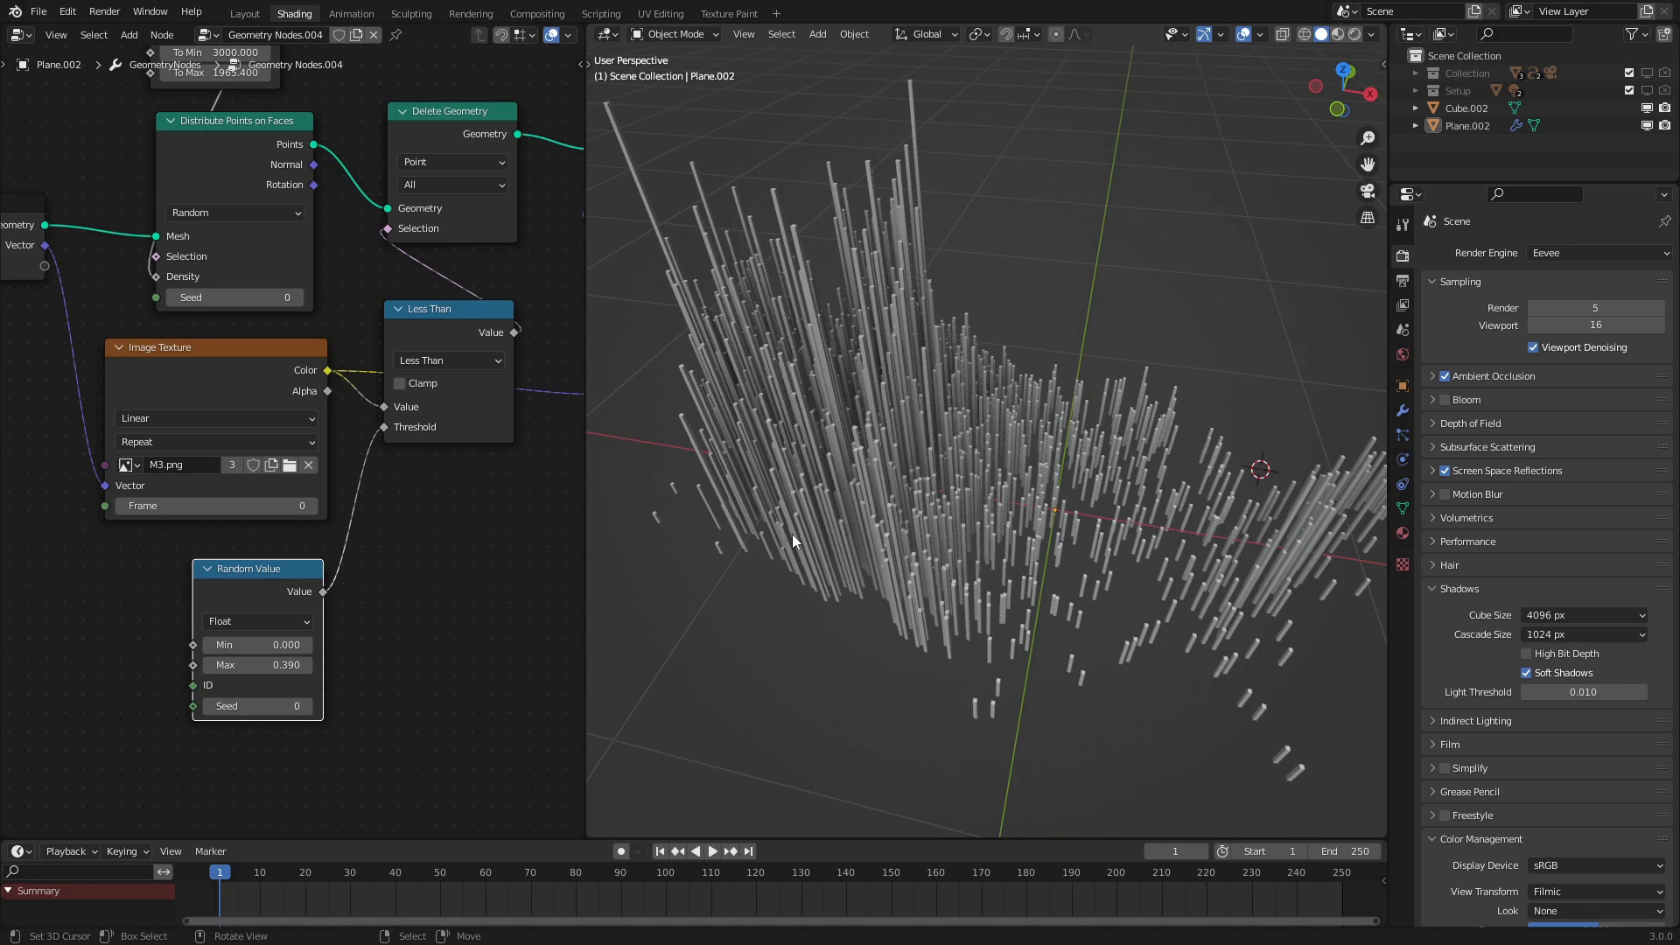
Render the current frame, examine the thinned-out columns, and return to the viewport
{"action": "key", "text": "F12"}
{"action": "scroll", "coordinate": [848, 527], "scroll_direction": "down", "scroll_amount": 4}
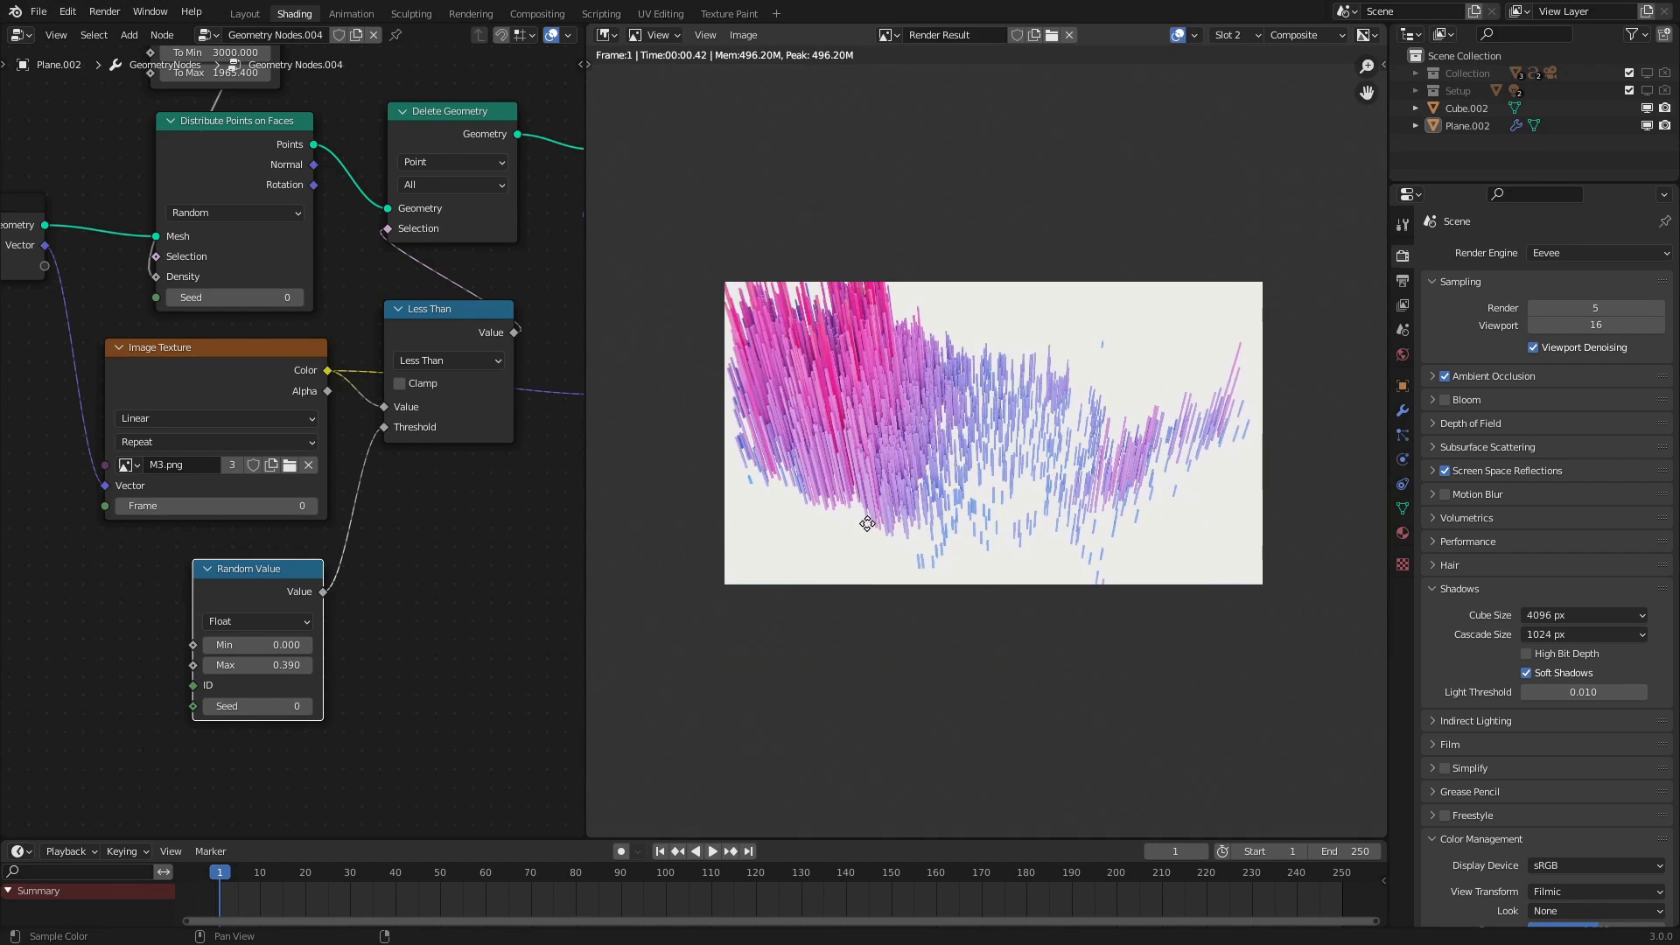
{"action": "middle_click_drag", "start_coordinate": [208, 357], "coordinate": [300, 576]}
{"action": "scroll", "coordinate": [842, 523], "scroll_direction": "up", "scroll_amount": 2}
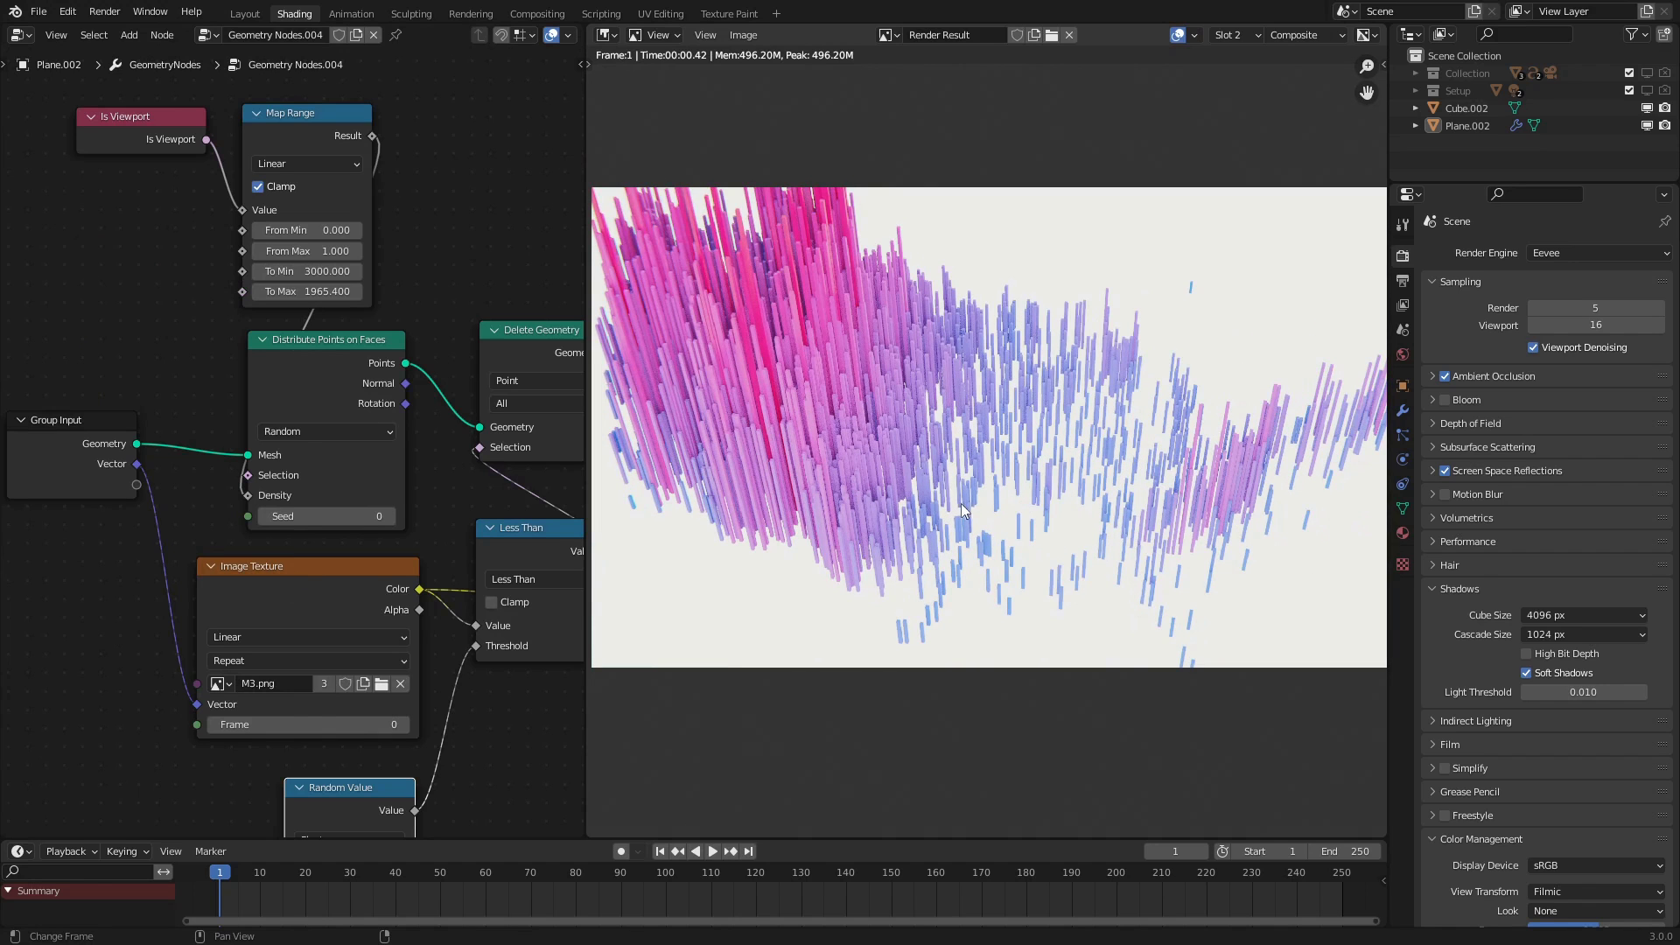
{"action": "key", "text": "Escape"}
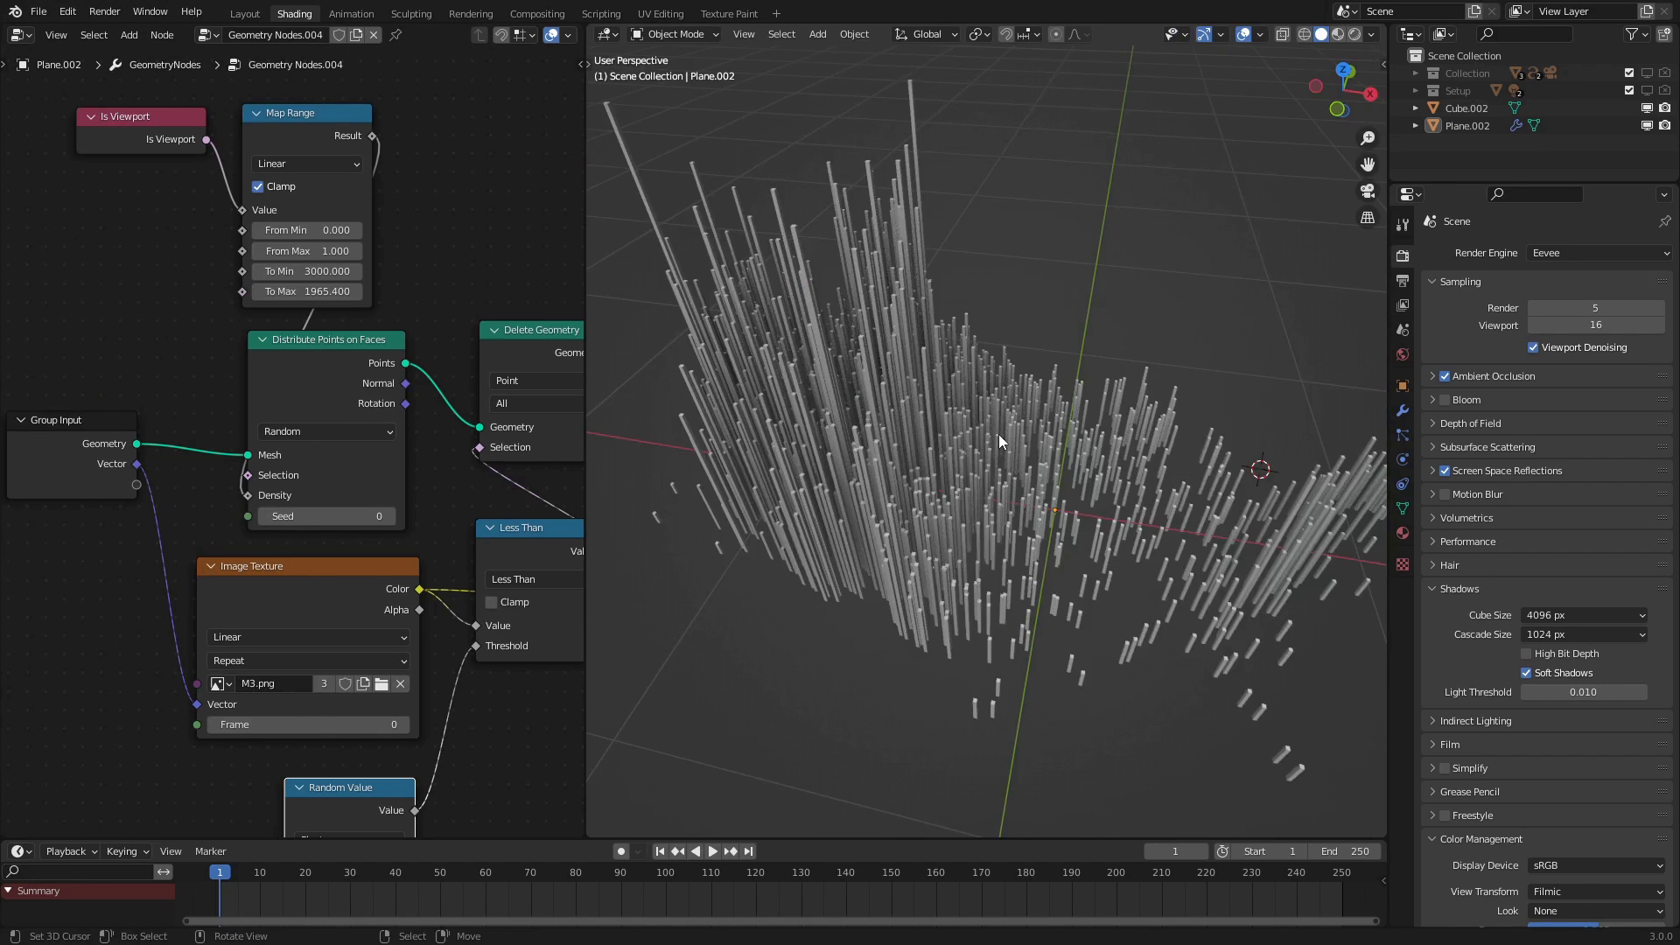
Try the Poisson Disk method on Distribute Points on Faces and move the node up clear of the Image Texture
{"action": "left_click", "coordinate": [359, 441]}
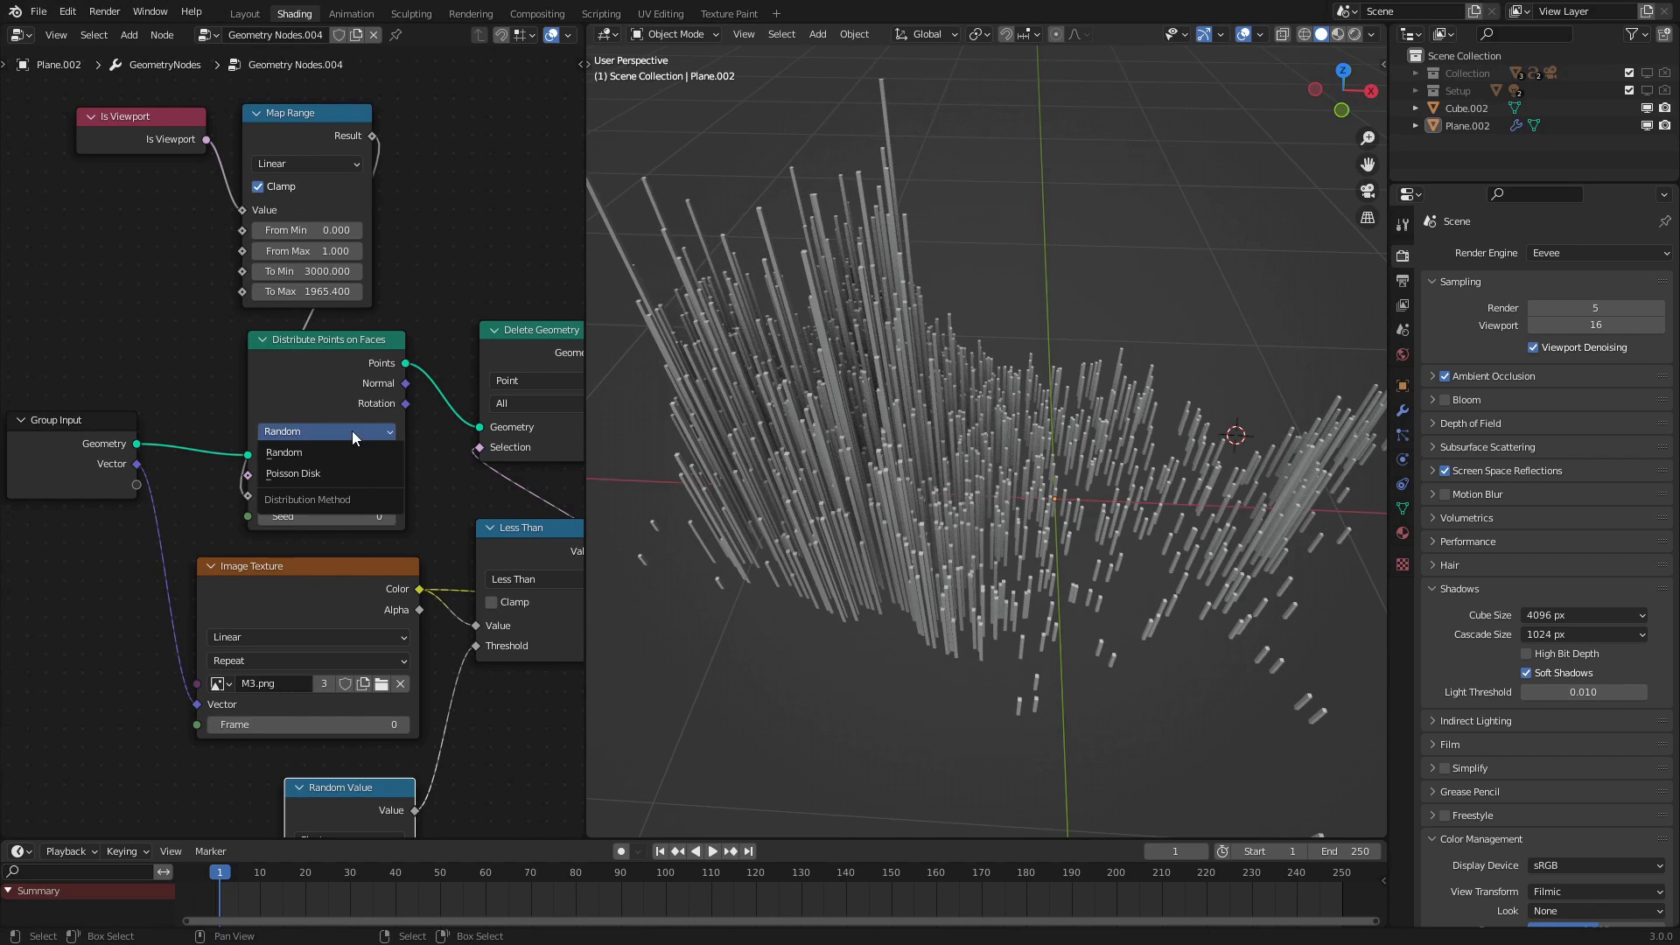
{"action": "left_click", "coordinate": [341, 471]}
{"action": "key", "text": "g"}
{"action": "key", "text": "Escape"}
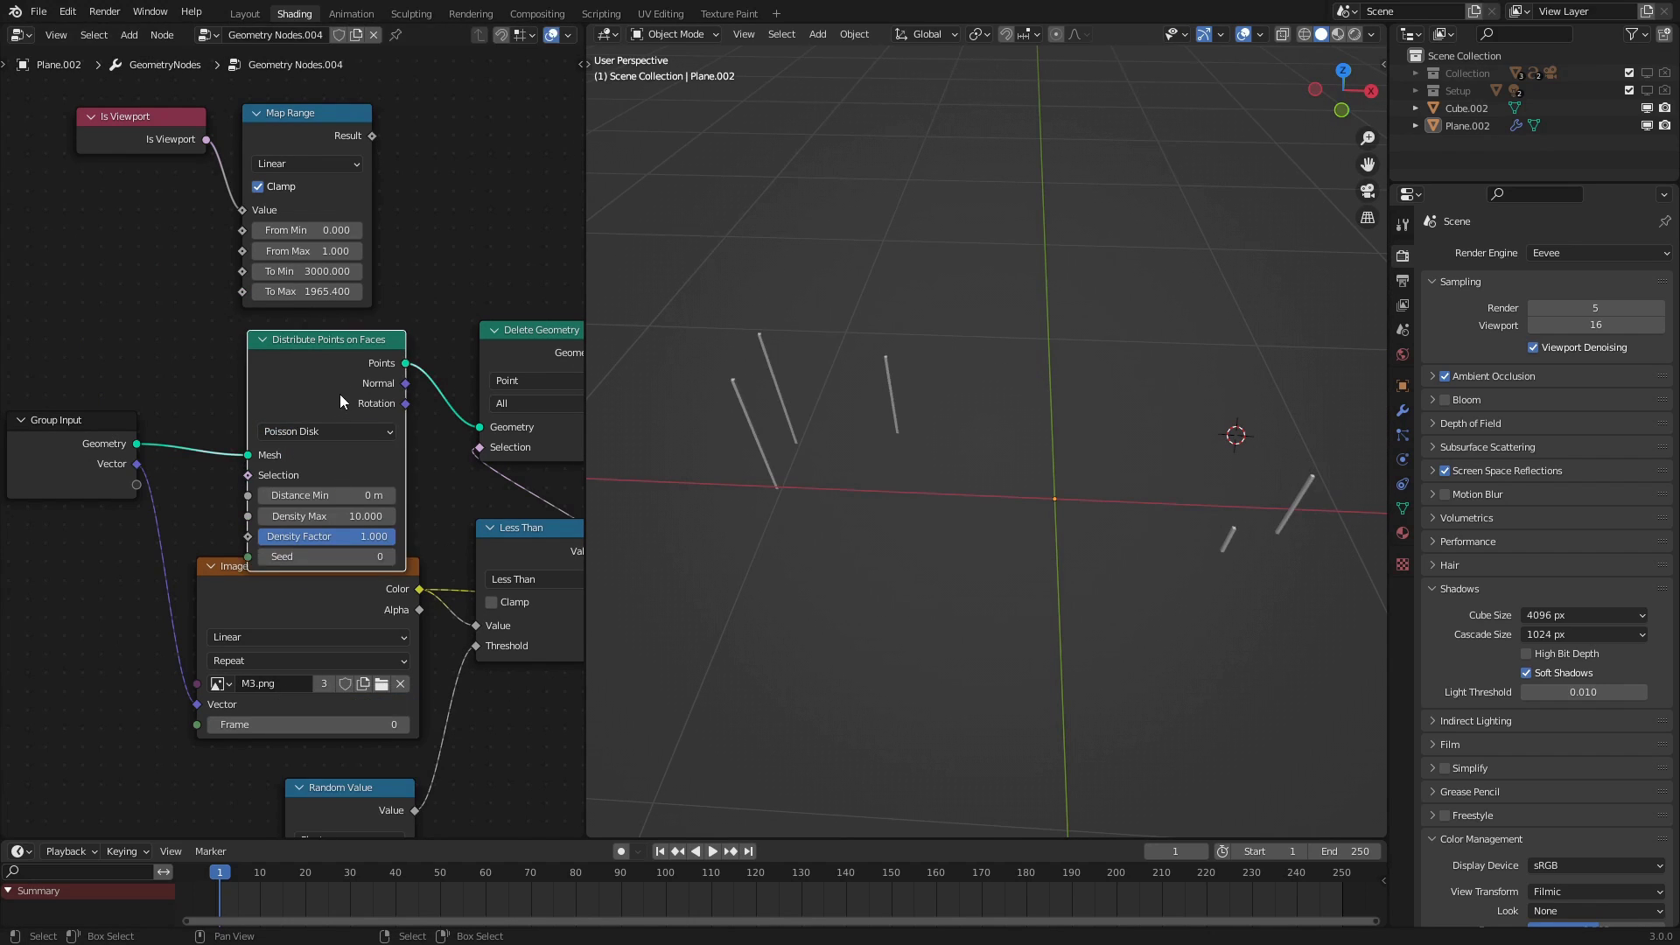
{"action": "left_click_drag", "start_coordinate": [339, 394], "coordinate": [335, 340]}
{"action": "left_click_drag", "start_coordinate": [376, 471], "coordinate": [310, 474]}
{"action": "right_click", "coordinate": [310, 475]}
Try subdividing the plane repeatedly in Edit Mode and return to Object Mode
{"action": "key", "text": "Tab"}
{"action": "scroll", "coordinate": [921, 519], "scroll_direction": "down", "scroll_amount": 3}
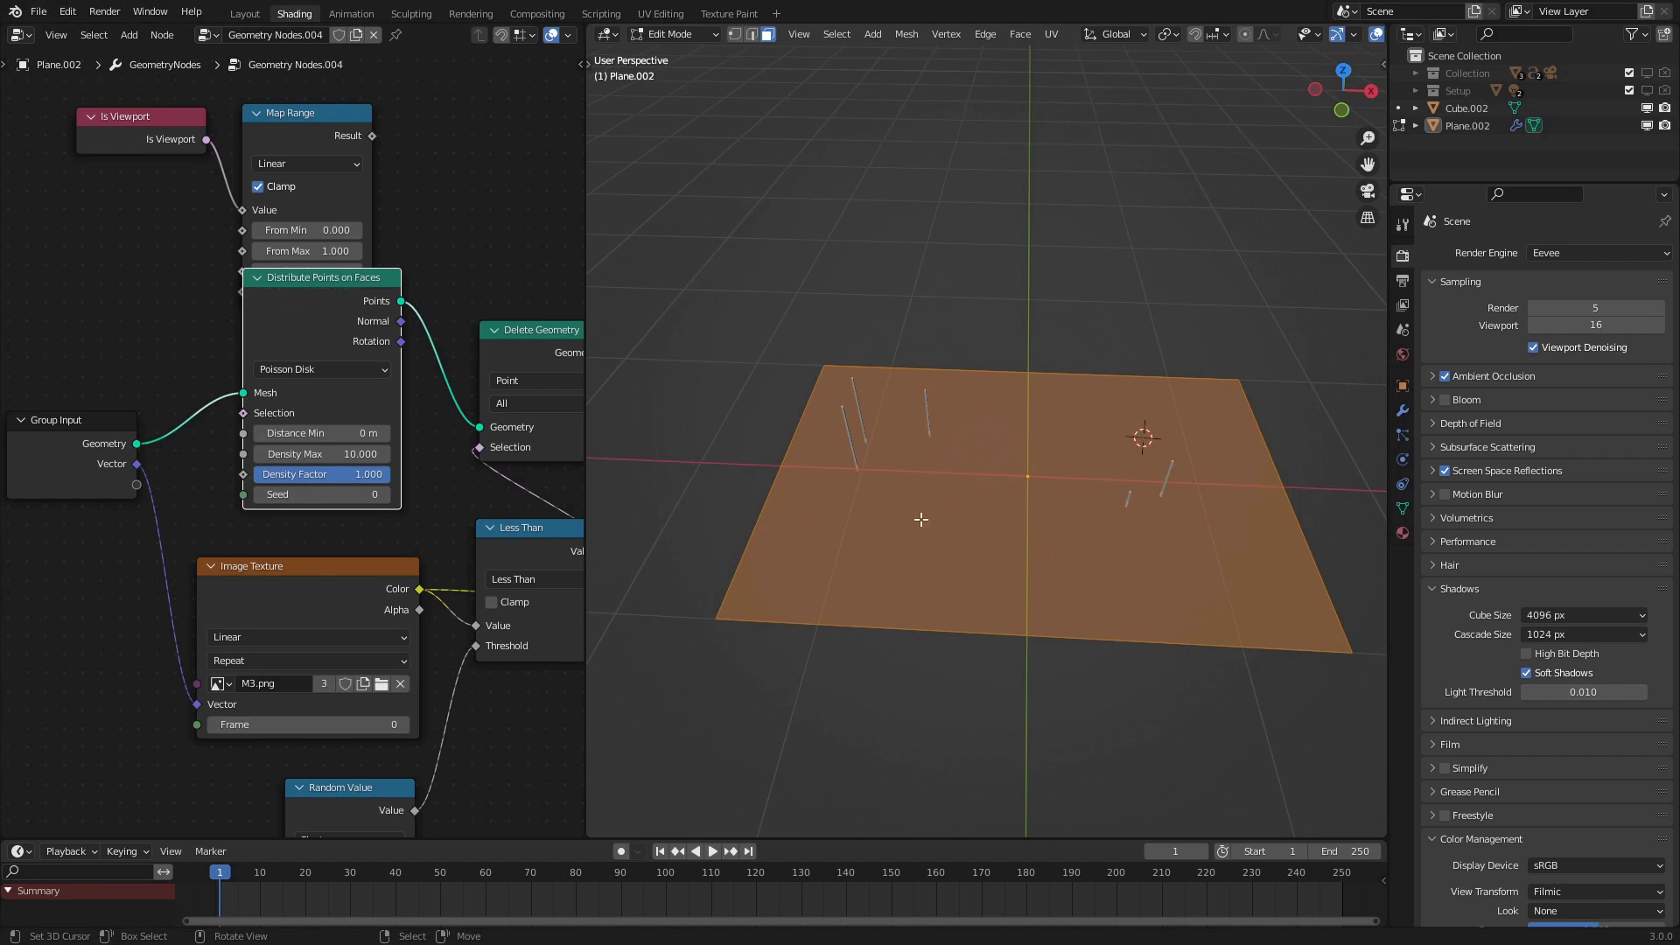
{"action": "key", "text": "1"}
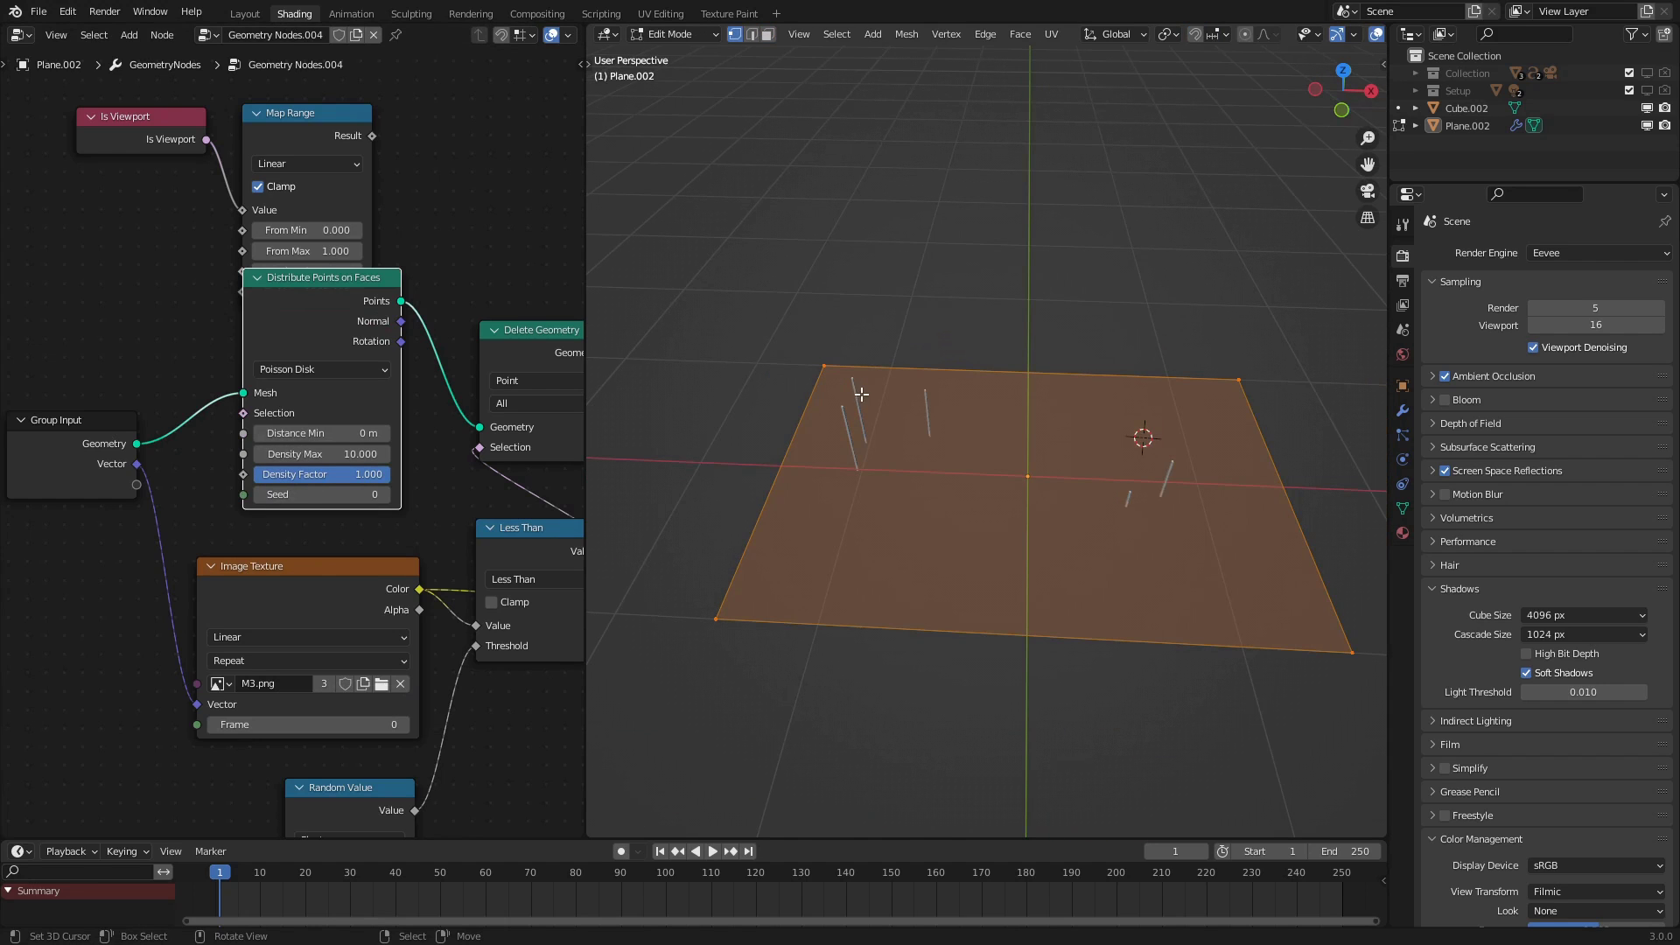
{"action": "right_click", "coordinate": [1160, 469]}
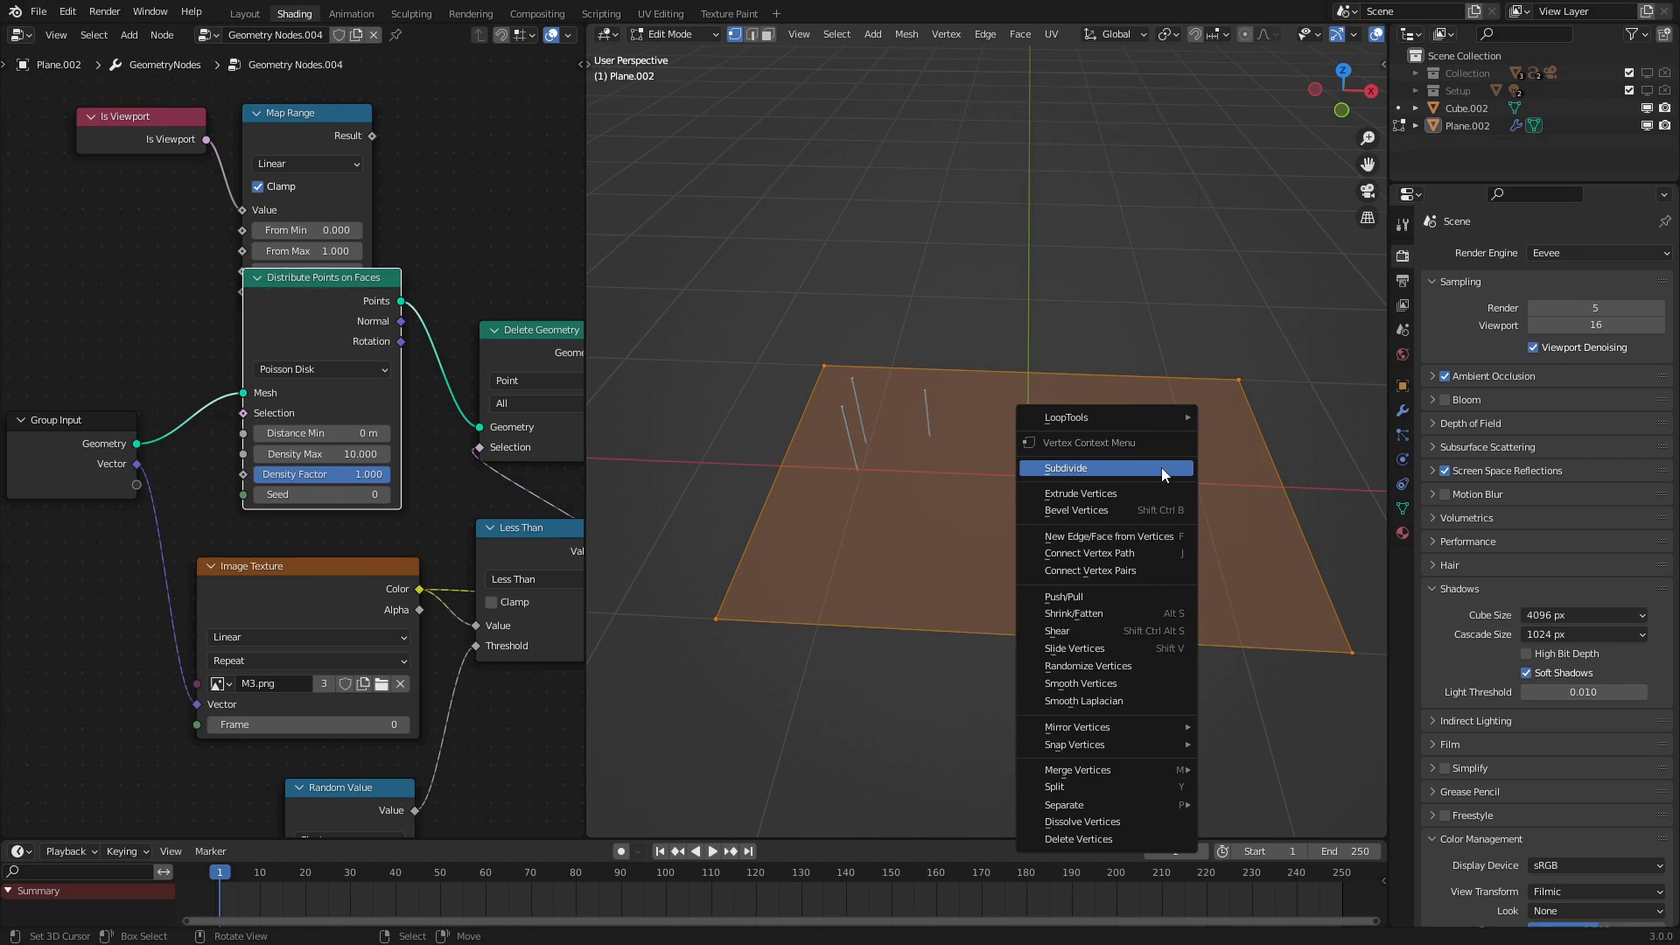
{"action": "left_click", "coordinate": [1162, 468]}
{"action": "right_click", "coordinate": [1162, 468]}
{"action": "left_click", "coordinate": [1162, 468]}
{"action": "right_click", "coordinate": [1161, 468]}
{"action": "left_click", "coordinate": [1161, 468]}
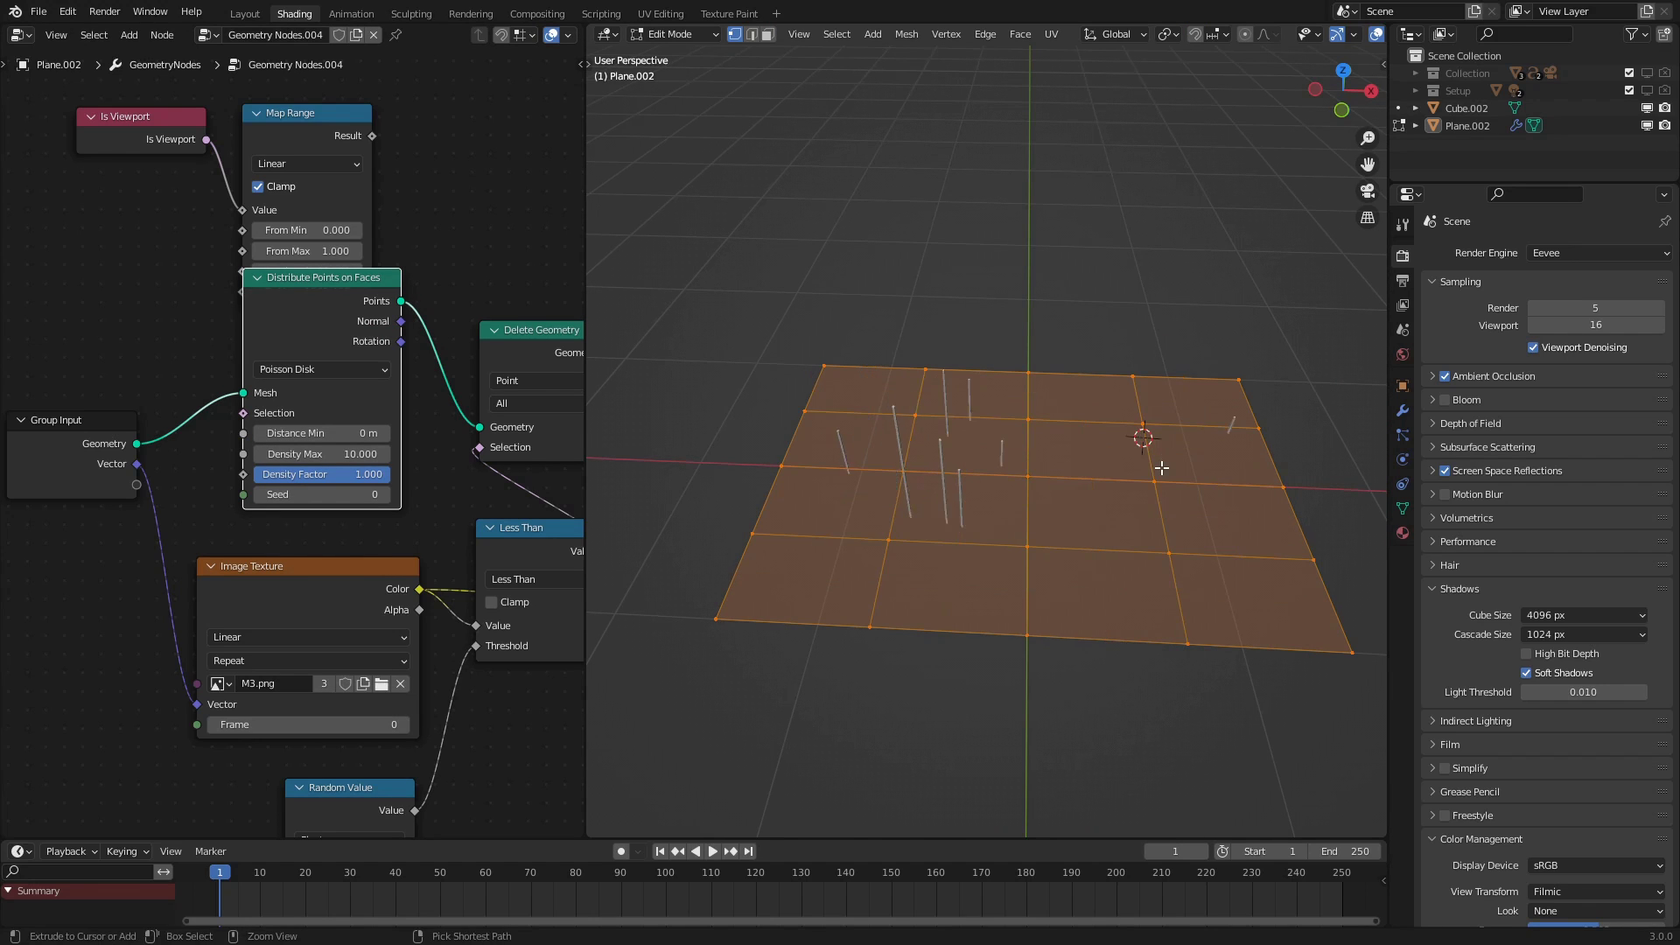
{"action": "key", "text": "Tab"}
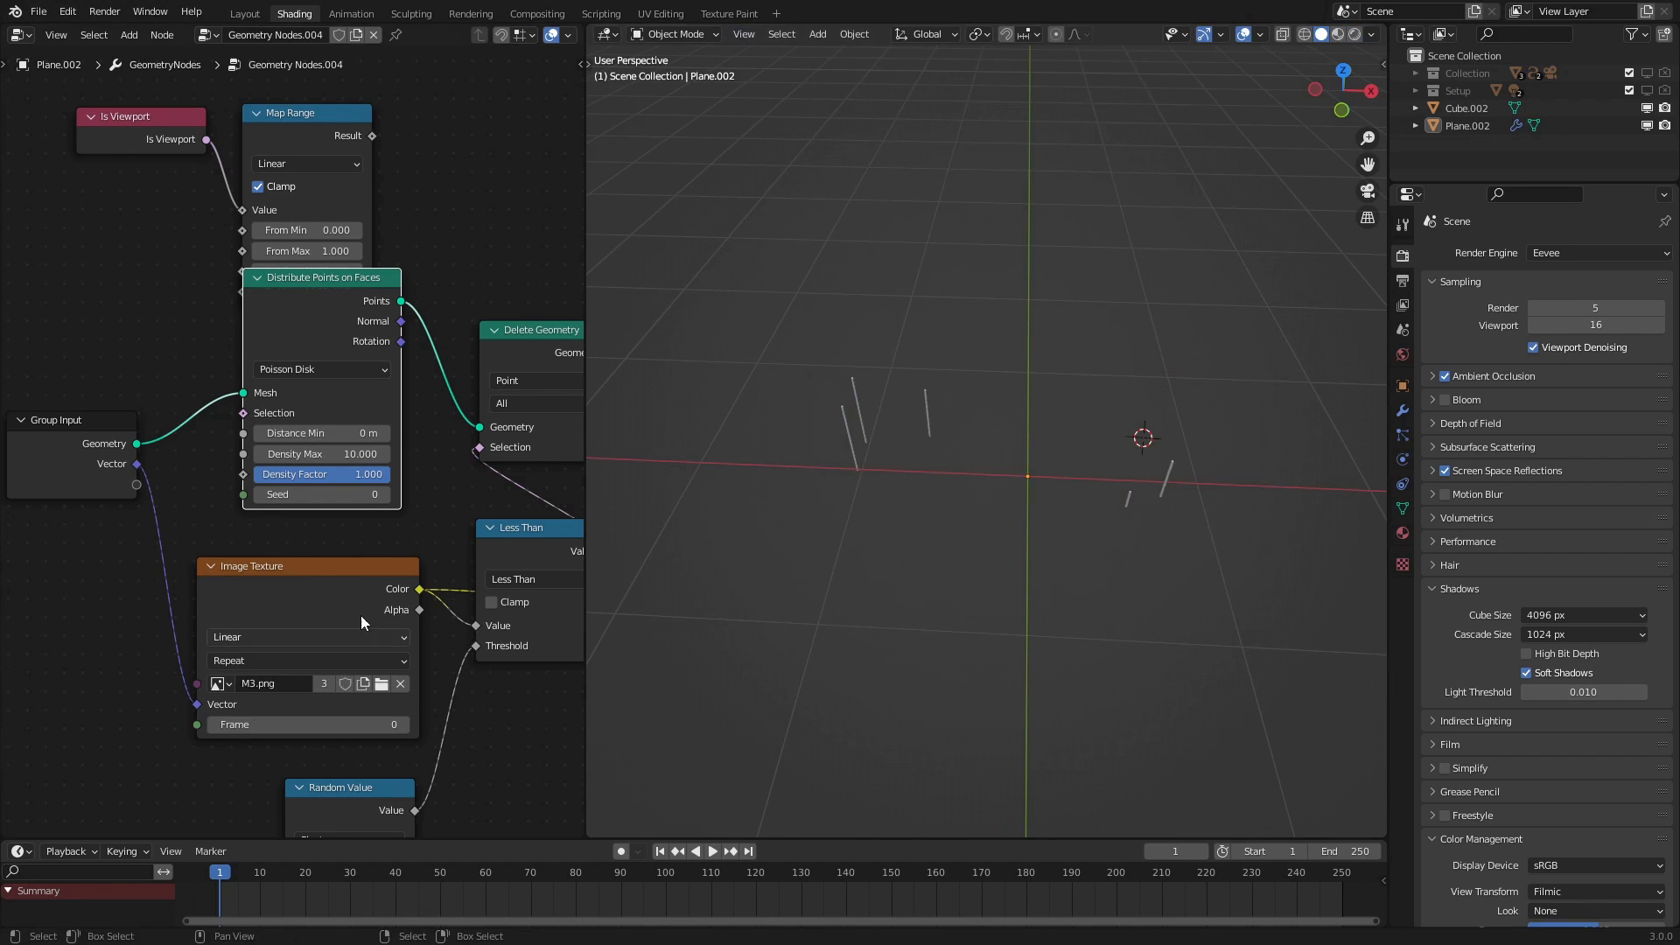
Move the Is Viewport and Map Range nodes up together, clear of the Distribute Points on Faces node
{"action": "scroll", "coordinate": [360, 616], "scroll_direction": "down", "scroll_amount": 4}
{"action": "middle_click_drag", "start_coordinate": [496, 558], "coordinate": [413, 399]}
{"action": "scroll", "coordinate": [413, 399], "scroll_direction": "up", "scroll_amount": 6}
{"action": "scroll", "coordinate": [395, 395], "scroll_direction": "down", "scroll_amount": 4}
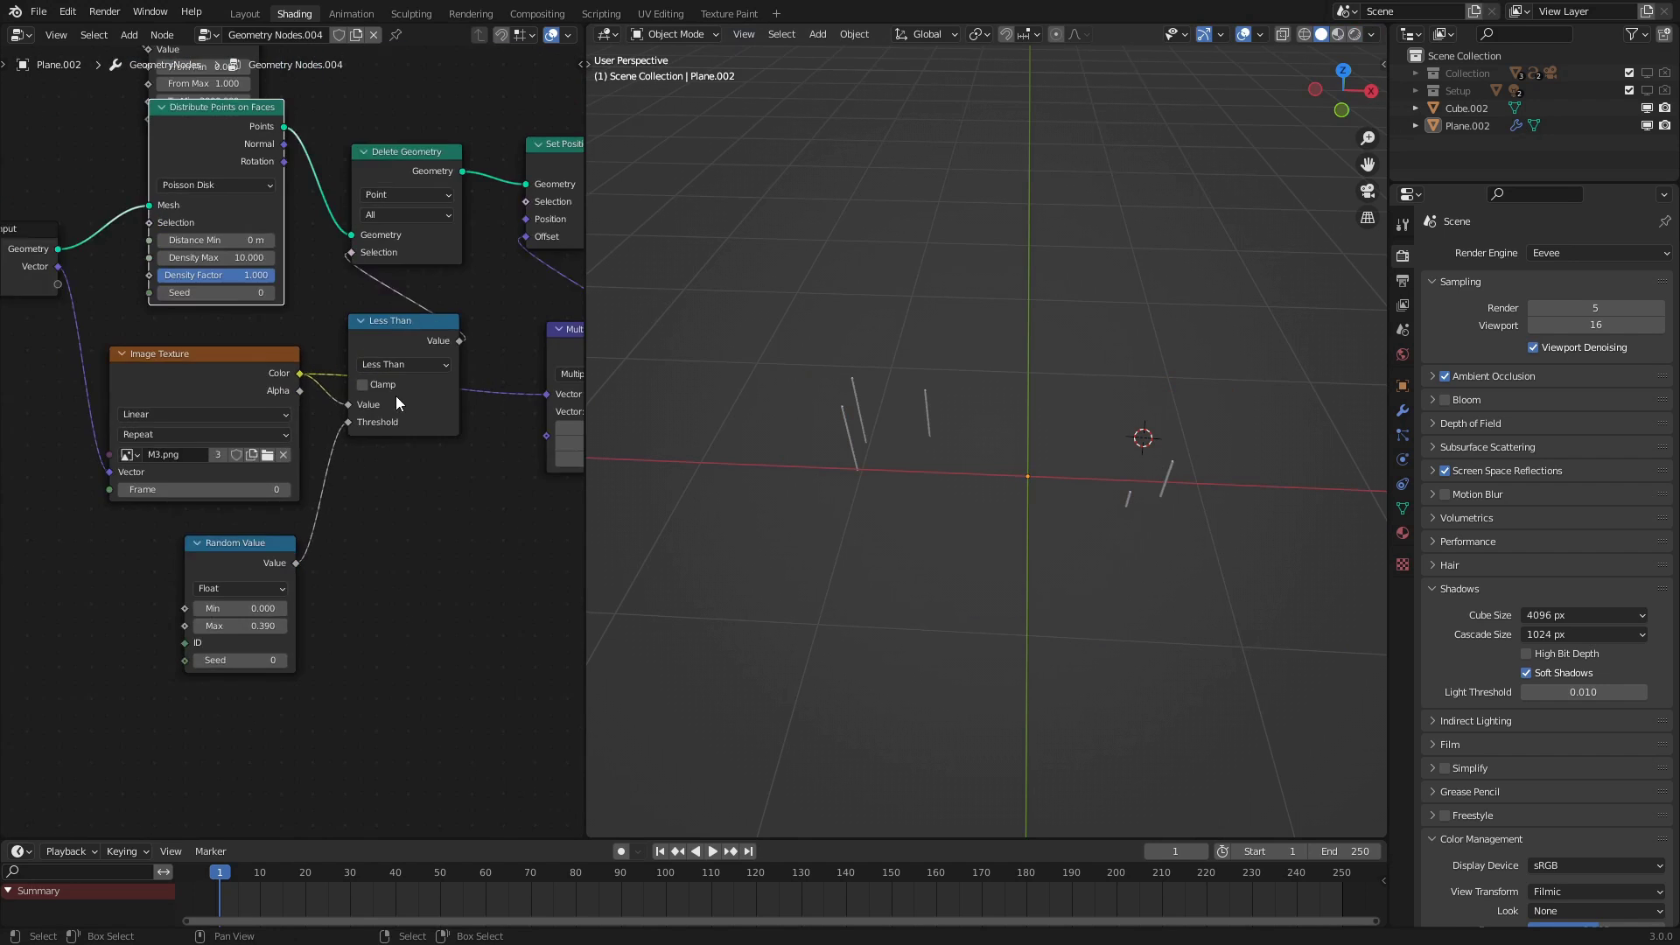
{"action": "middle_click_drag", "start_coordinate": [243, 195], "coordinate": [268, 450]}
{"action": "scroll", "coordinate": [267, 450], "scroll_direction": "up", "scroll_amount": 2}
{"action": "left_click", "coordinate": [224, 333]}
{"action": "left_click", "coordinate": [154, 333], "text": "shift"}
{"action": "left_click_drag", "start_coordinate": [154, 334], "coordinate": [151, 297]}
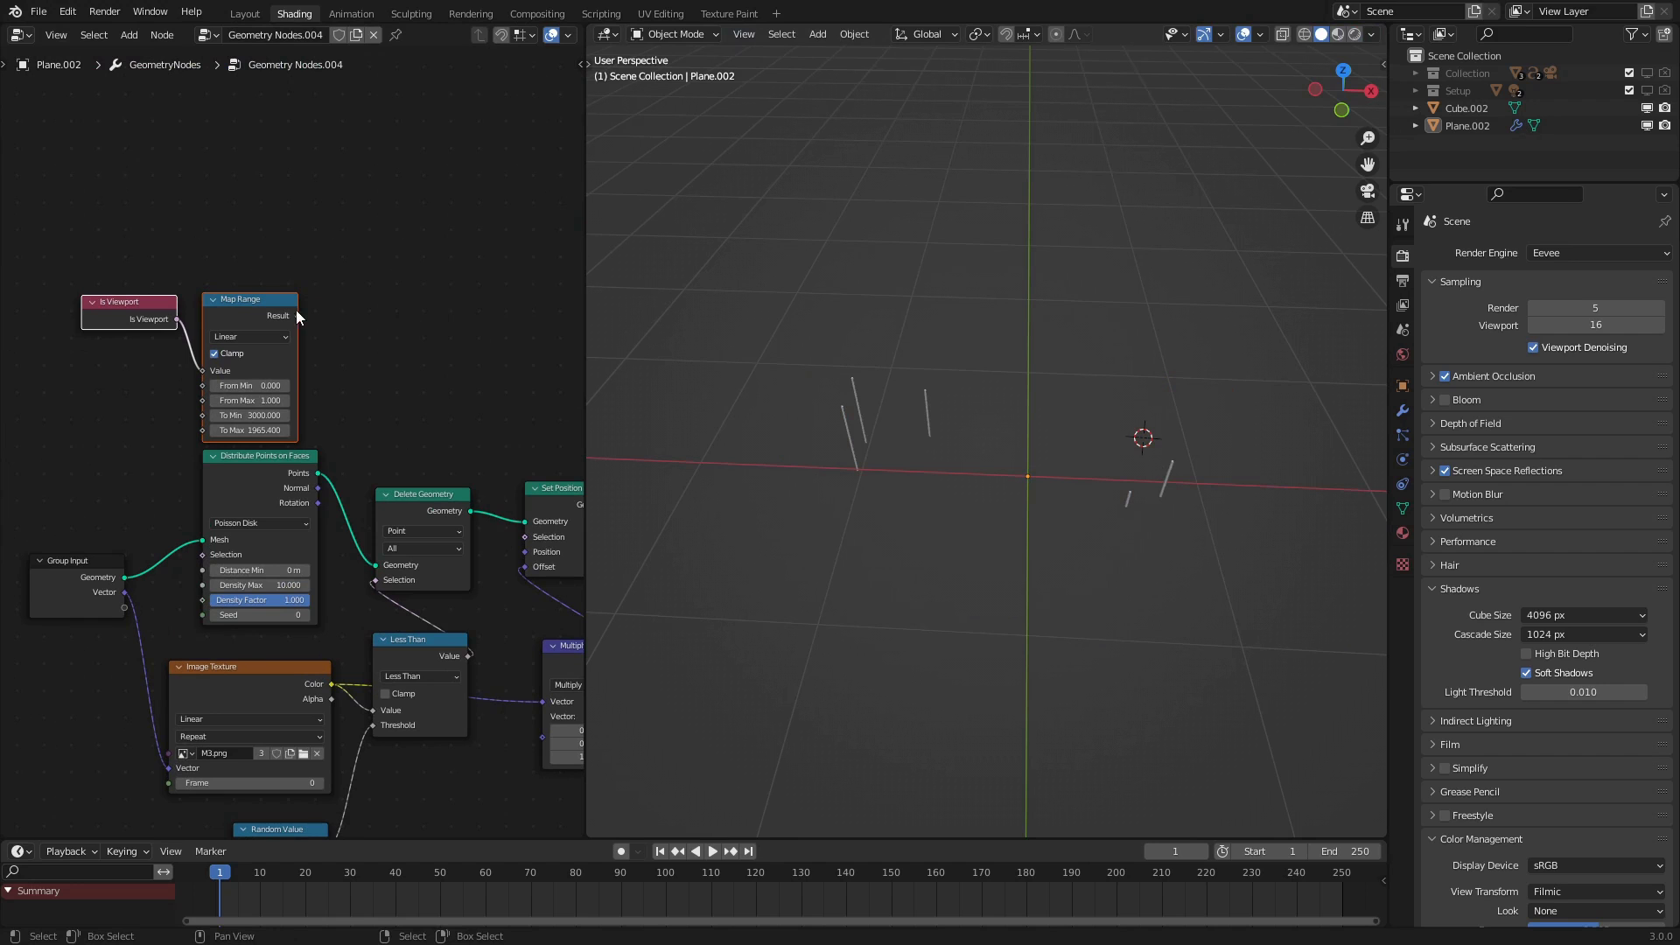
Set the Distribute Points on Faces method back to Random
{"action": "left_click", "coordinate": [260, 520]}
{"action": "left_click", "coordinate": [265, 533]}
{"action": "scroll", "coordinate": [314, 483], "scroll_direction": "down", "scroll_amount": 1}
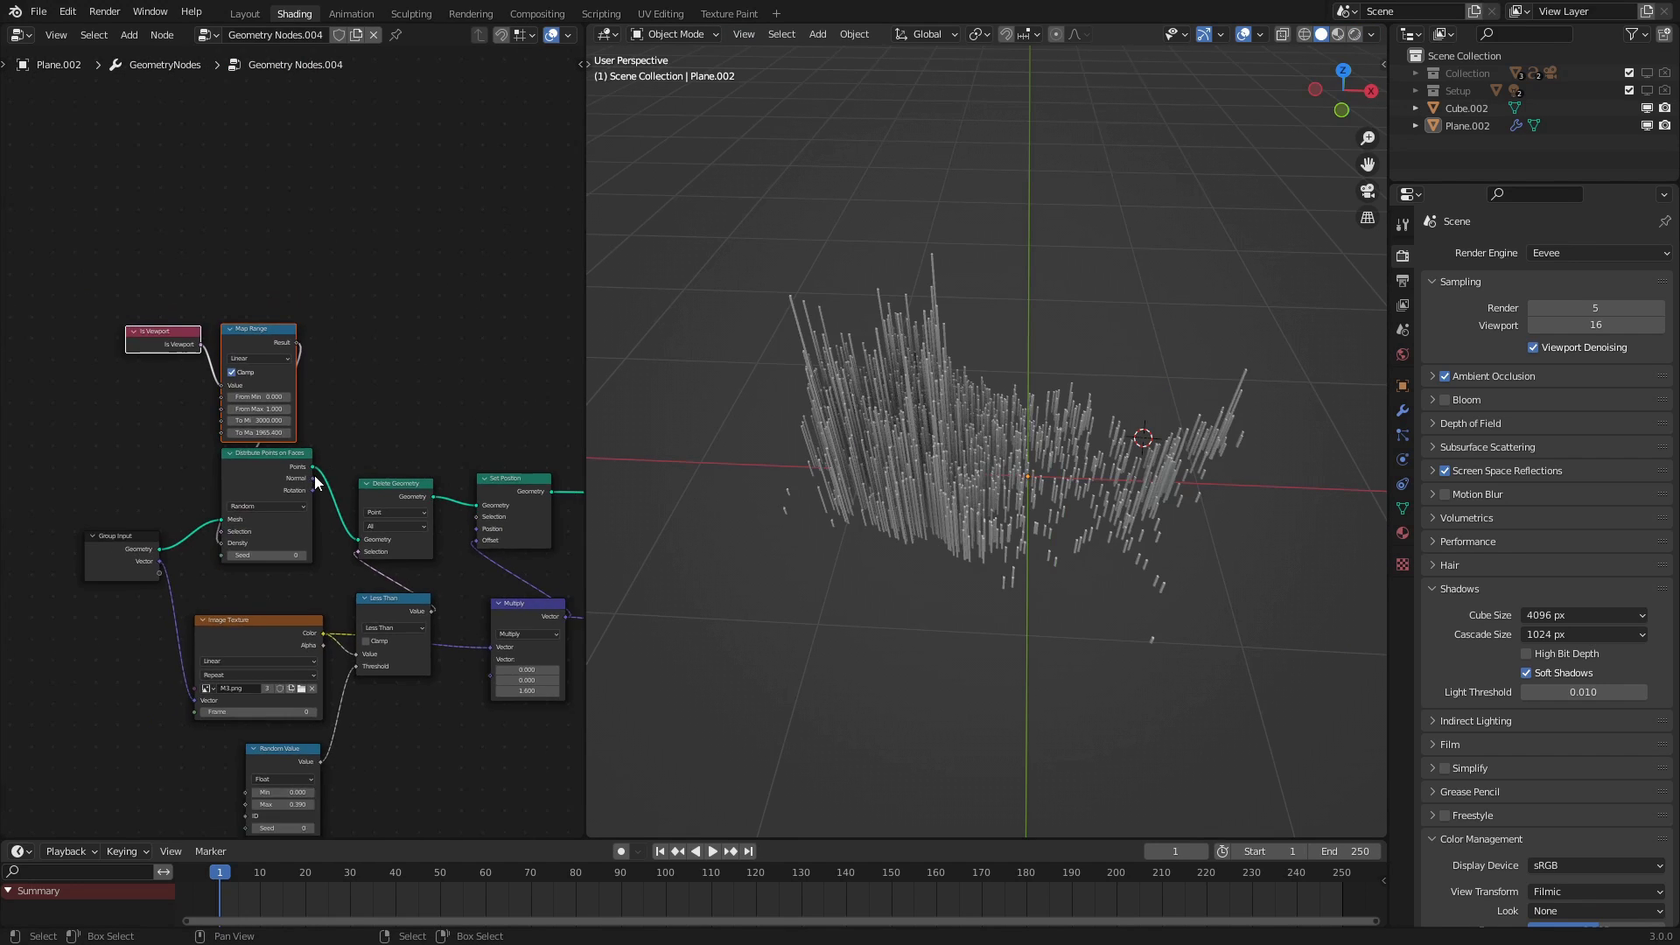
Select the nodes from Group Input through Set Position and Multiply and shift them horizontally as one block
{"action": "middle_click_drag", "start_coordinate": [316, 477], "coordinate": [176, 385]}
{"action": "scroll", "coordinate": [177, 385], "scroll_direction": "down", "scroll_amount": 2}
{"action": "middle_click_drag", "start_coordinate": [423, 496], "coordinate": [415, 535]}
{"action": "key", "text": "c"}
{"action": "left_click_drag", "start_coordinate": [177, 360], "coordinate": [221, 478]}
{"action": "right_click", "coordinate": [221, 479]}
{"action": "key", "text": "g"}
{"action": "key", "text": "x"}
{"action": "left_click", "coordinate": [267, 550]}
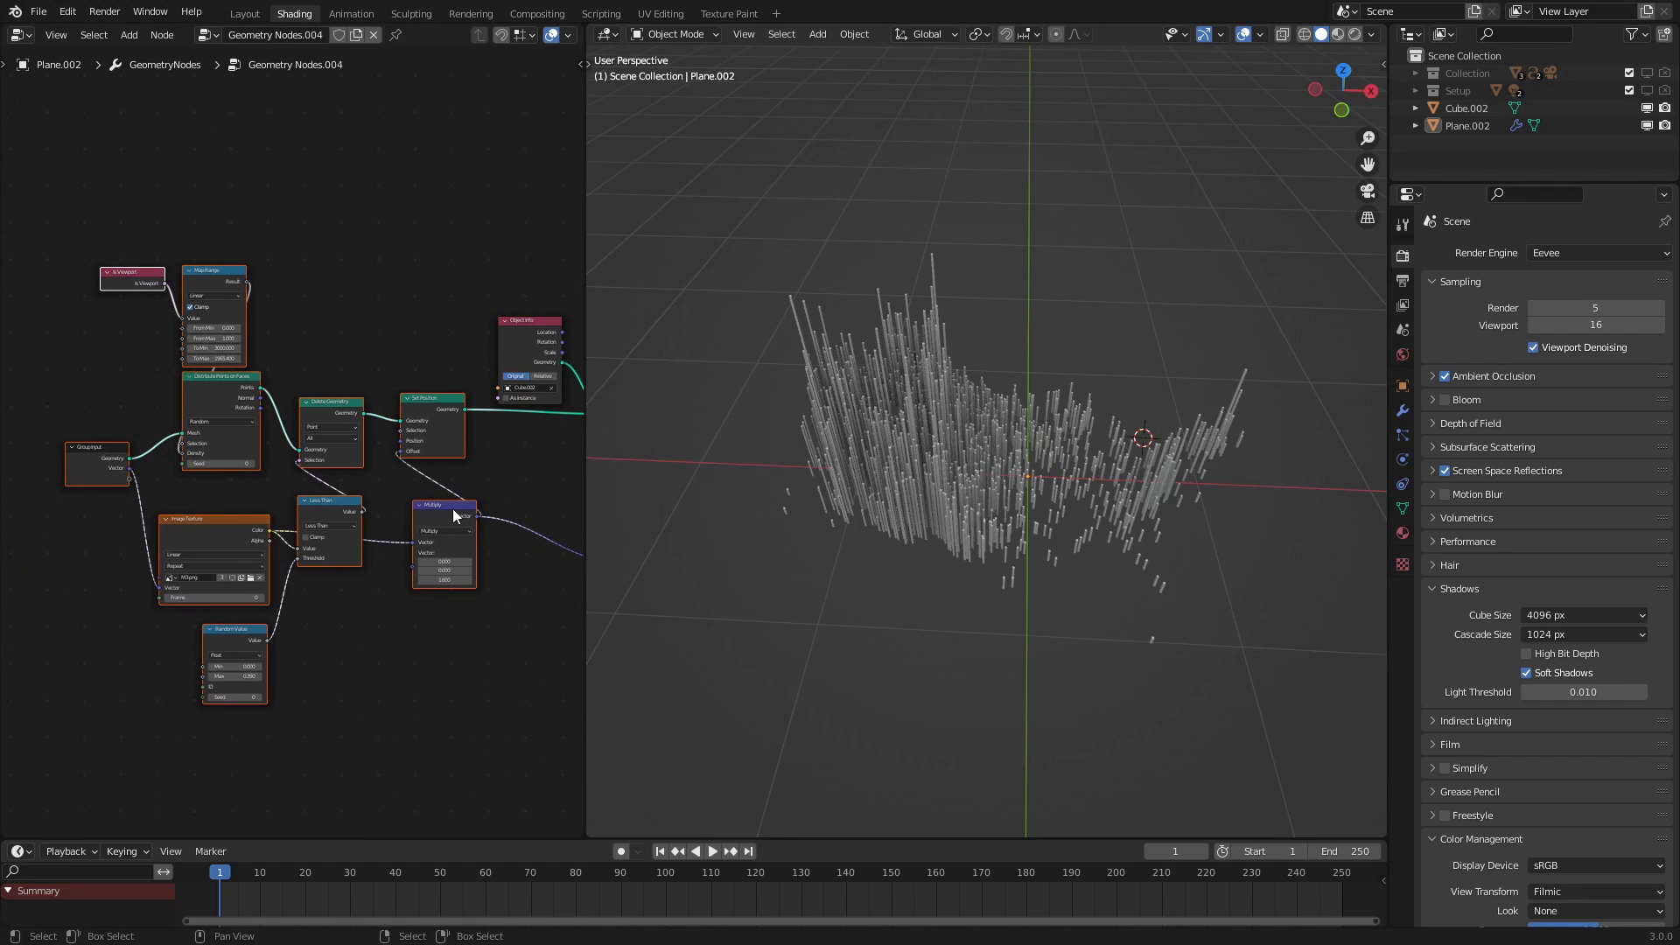
Add a Frame below the nodes and parent the Set Position and Multiply nodes to it
{"action": "middle_click_drag", "start_coordinate": [454, 508], "coordinate": [363, 443]}
{"action": "key", "text": "shift+a"}
{"action": "mouse_move", "coordinate": [312, 787]}
{"action": "left_click", "coordinate": [486, 782]}
{"action": "left_click", "coordinate": [356, 636]}
{"action": "key", "text": "c"}
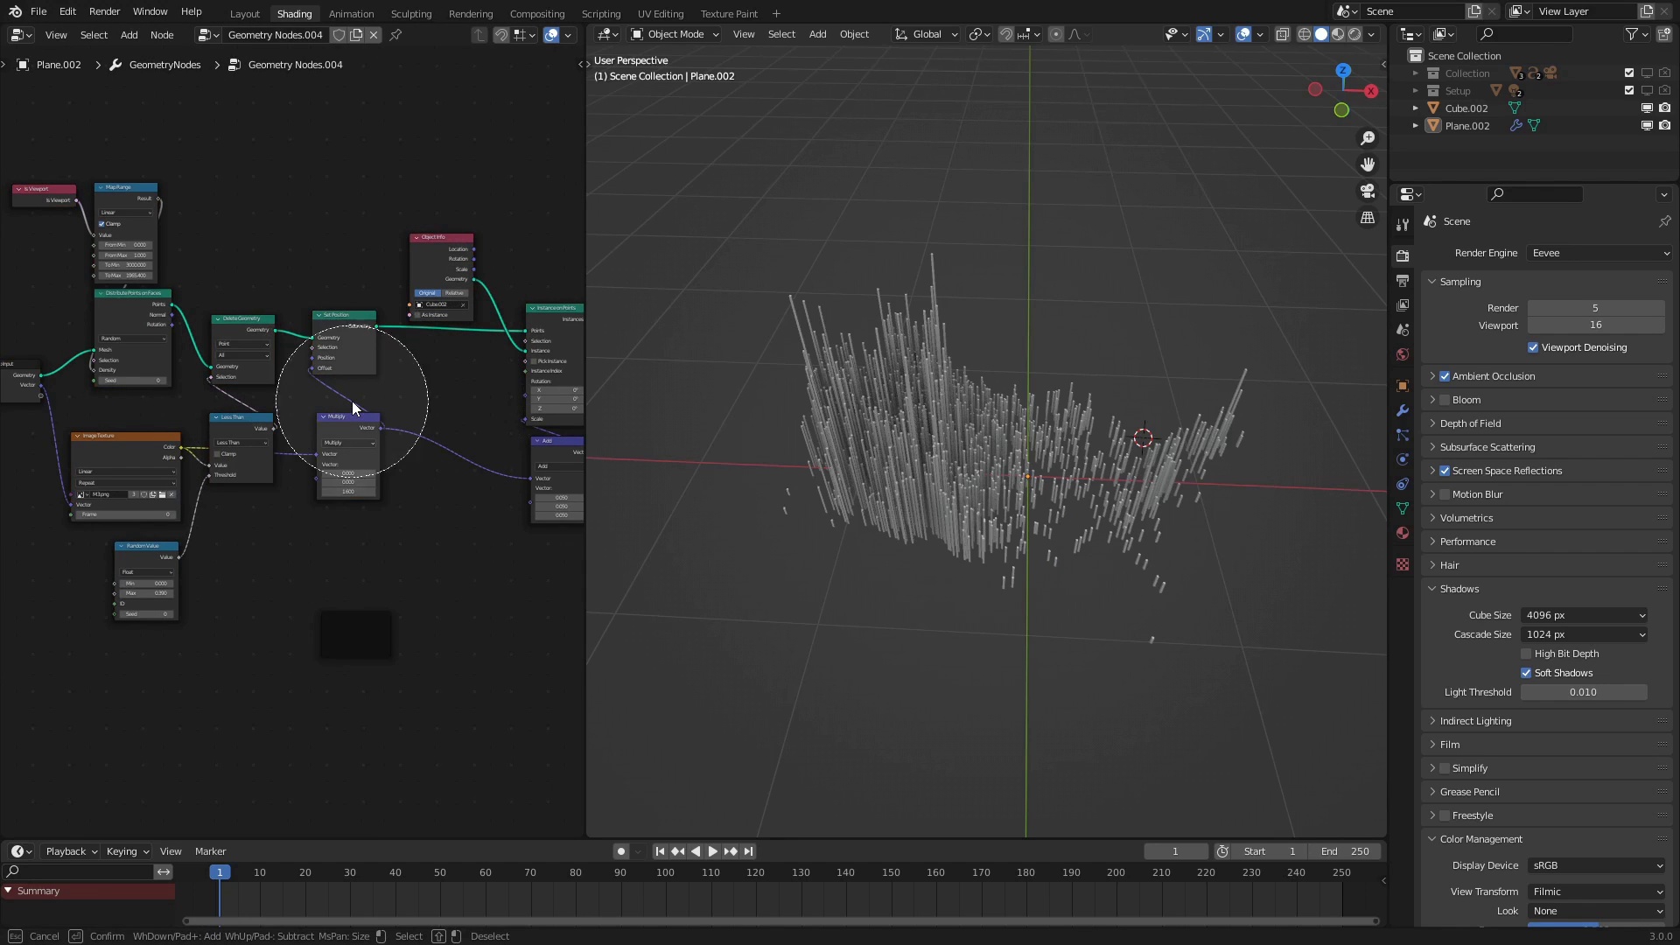
{"action": "scroll", "coordinate": [352, 401], "scroll_direction": "up", "scroll_amount": 8}
{"action": "left_click", "coordinate": [352, 401]}
{"action": "right_click", "coordinate": [352, 401]}
{"action": "key", "text": "ctrl+p"}
{"action": "left_click", "coordinate": [354, 411]}
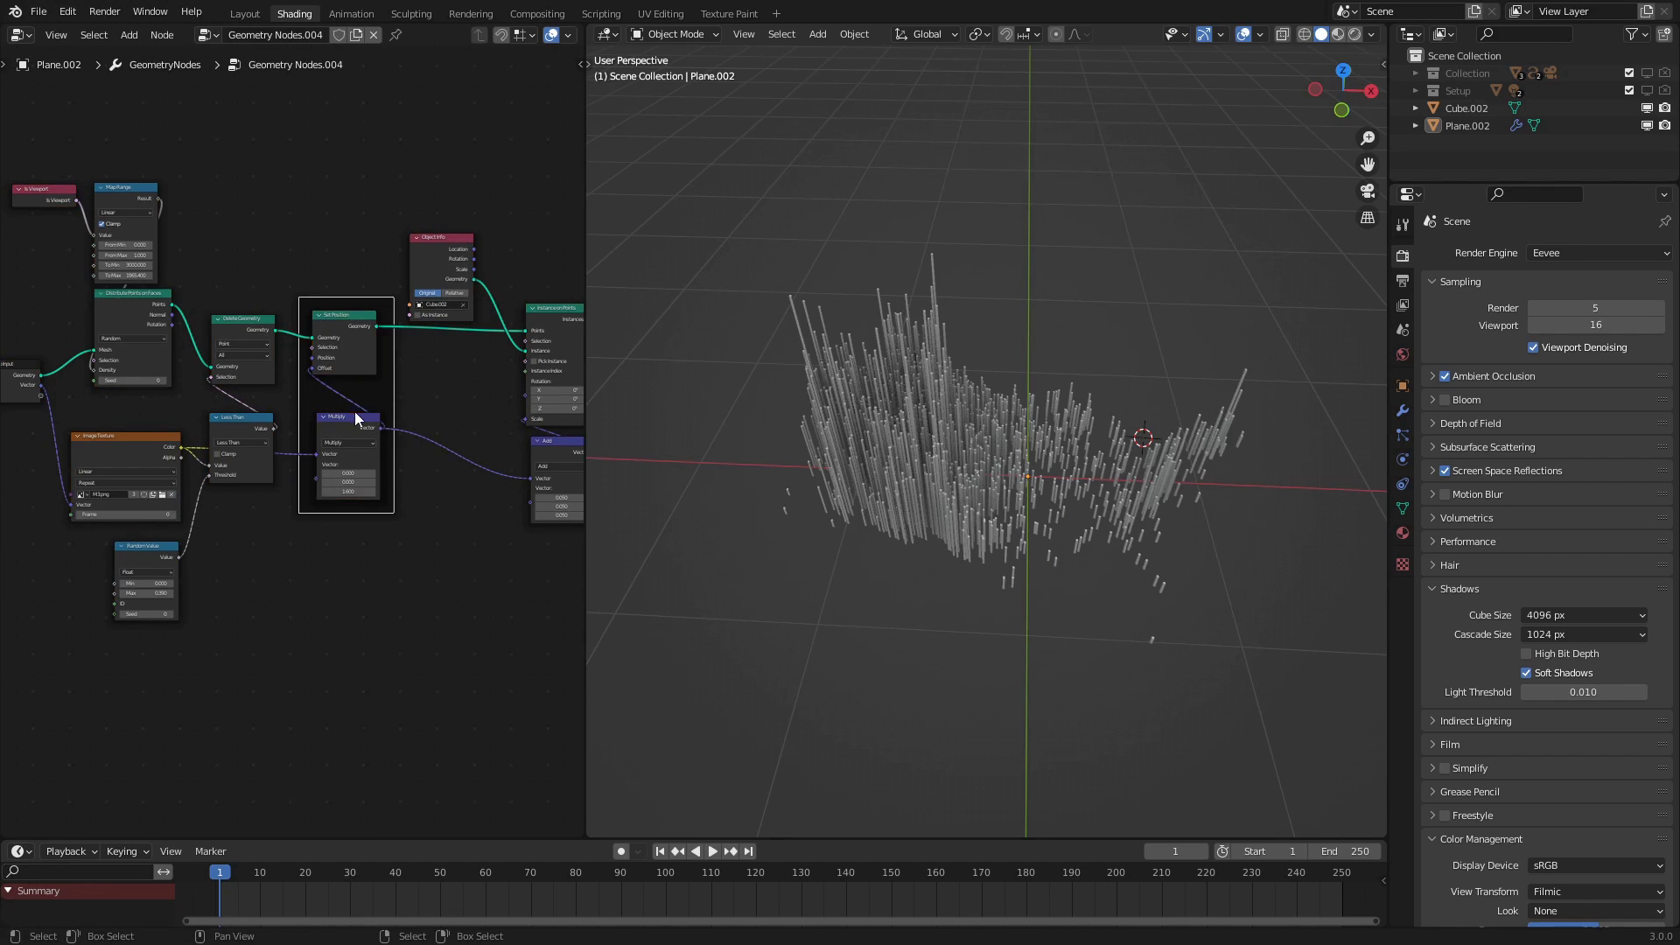
Group Delete Geometry and Less Than in their own frame and place Random Value in it below Less Than
{"action": "left_click", "coordinate": [412, 403]}
{"action": "key", "text": "c"}
{"action": "left_click_drag", "start_coordinate": [263, 405], "coordinate": [242, 437]}
{"action": "right_click", "coordinate": [241, 437]}
{"action": "left_click", "coordinate": [379, 641], "text": "shift"}
{"action": "key", "text": "ctrl+p"}
{"action": "left_click_drag", "start_coordinate": [171, 557], "coordinate": [267, 512]}
{"action": "left_click", "coordinate": [285, 513]}
Create another frame and parent the Instance on Points and Add nodes to it
{"action": "middle_click_drag", "start_coordinate": [285, 512], "coordinate": [196, 539]}
{"action": "key", "text": "shift+d"}
{"action": "left_click", "coordinate": [333, 701]}
{"action": "left_click_drag", "start_coordinate": [394, 595], "coordinate": [491, 486]}
{"action": "left_click", "coordinate": [333, 574], "text": "shift"}
{"action": "key", "text": "ctrl+p"}
Select the Map Range and Distribute Points on Faces nodes and parent them to their own frame
{"action": "middle_click_drag", "start_coordinate": [280, 464], "coordinate": [449, 530]}
{"action": "key", "text": "c"}
{"action": "left_click", "coordinate": [199, 378]}
{"action": "key", "text": "Escape"}
{"action": "key", "text": "ctrl+p"}
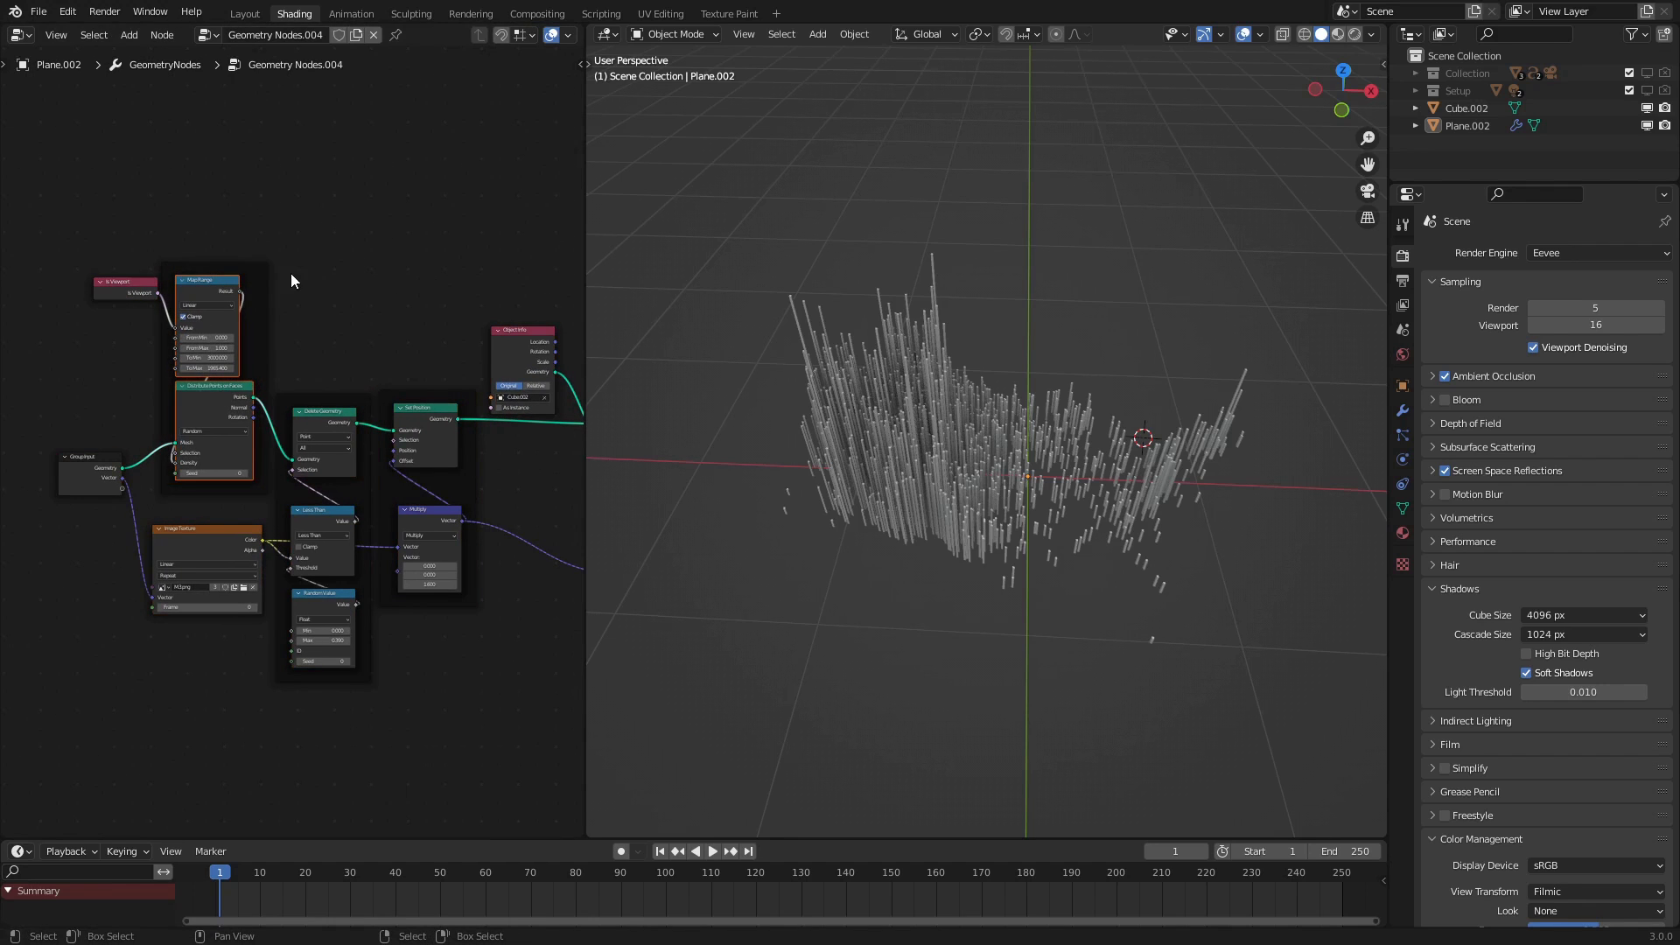
Show the source cube's material in the Shader Editor and preview the coloured columns in rendered shading
{"action": "left_click", "coordinate": [24, 39]}
{"action": "left_click", "coordinate": [61, 194]}
{"action": "middle_click_drag", "start_coordinate": [865, 504], "coordinate": [439, 393]}
{"action": "scroll", "coordinate": [1138, 560], "scroll_direction": "down", "scroll_amount": 4}
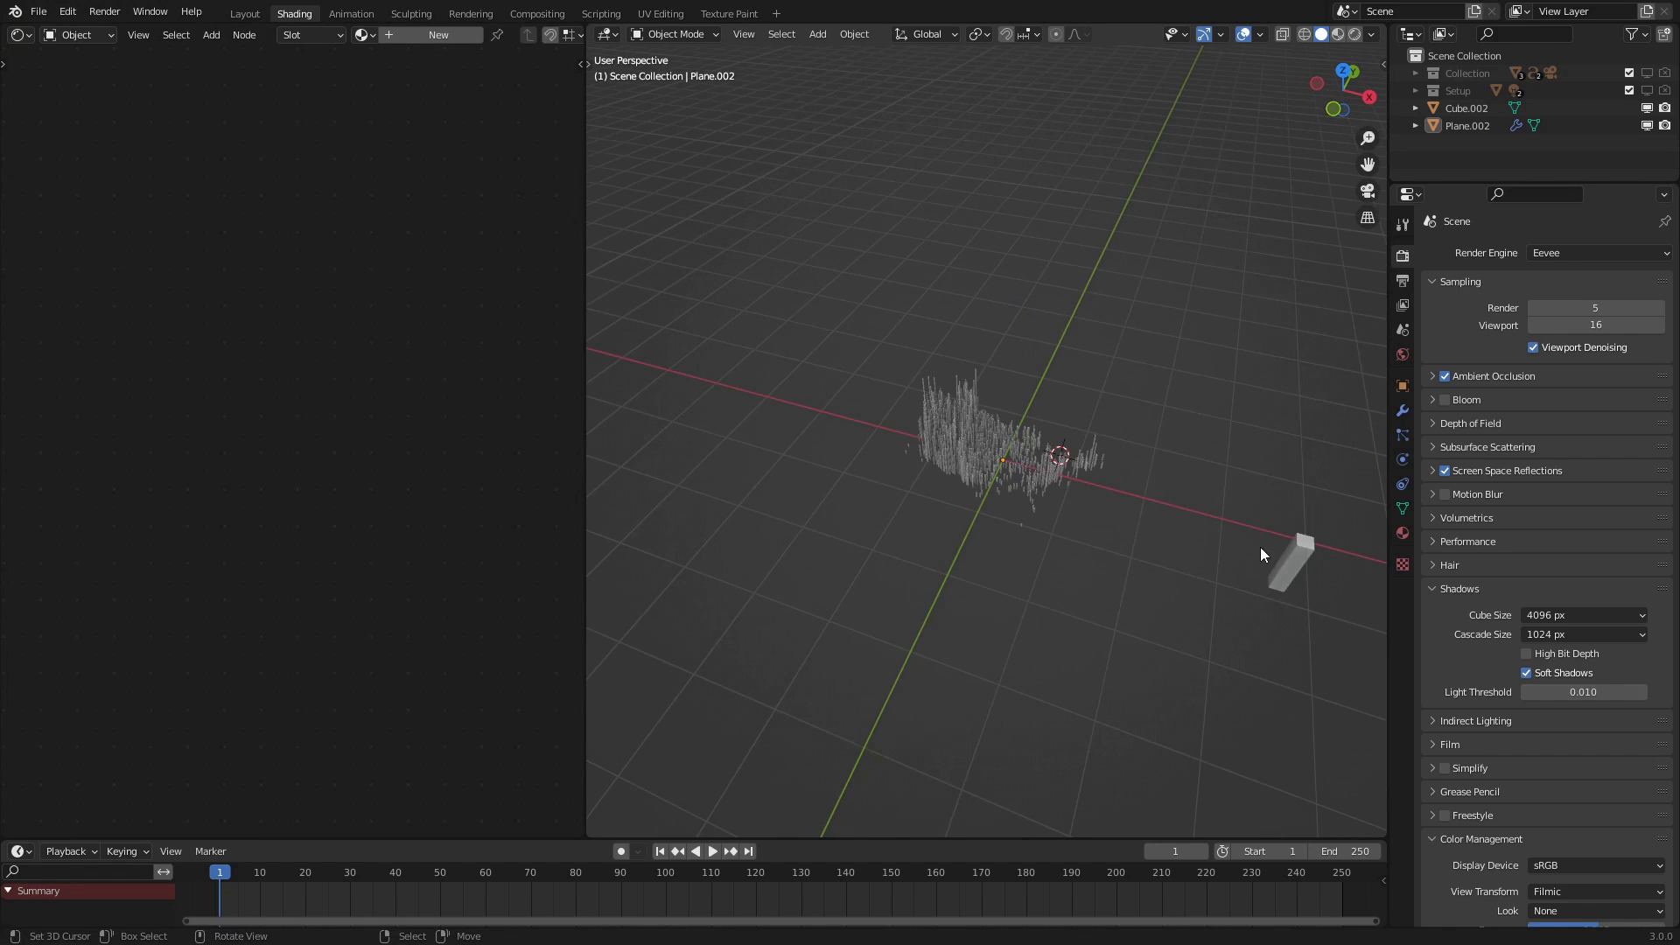
{"action": "left_click", "coordinate": [1297, 565]}
{"action": "scroll", "coordinate": [397, 385], "scroll_direction": "up", "scroll_amount": 3}
{"action": "scroll", "coordinate": [972, 445], "scroll_direction": "up", "scroll_amount": 3}
{"action": "key", "text": "z"}
{"action": "scroll", "coordinate": [972, 445], "scroll_direction": "up", "scroll_amount": 3}
{"action": "mouse_move", "coordinate": [971, 444]}
{"action": "middle_mouse_down"}
{"action": "mouse_move", "coordinate": [919, 385]}
{"action": "mouse_move", "coordinate": [869, 495]}
{"action": "middle_mouse_up"}
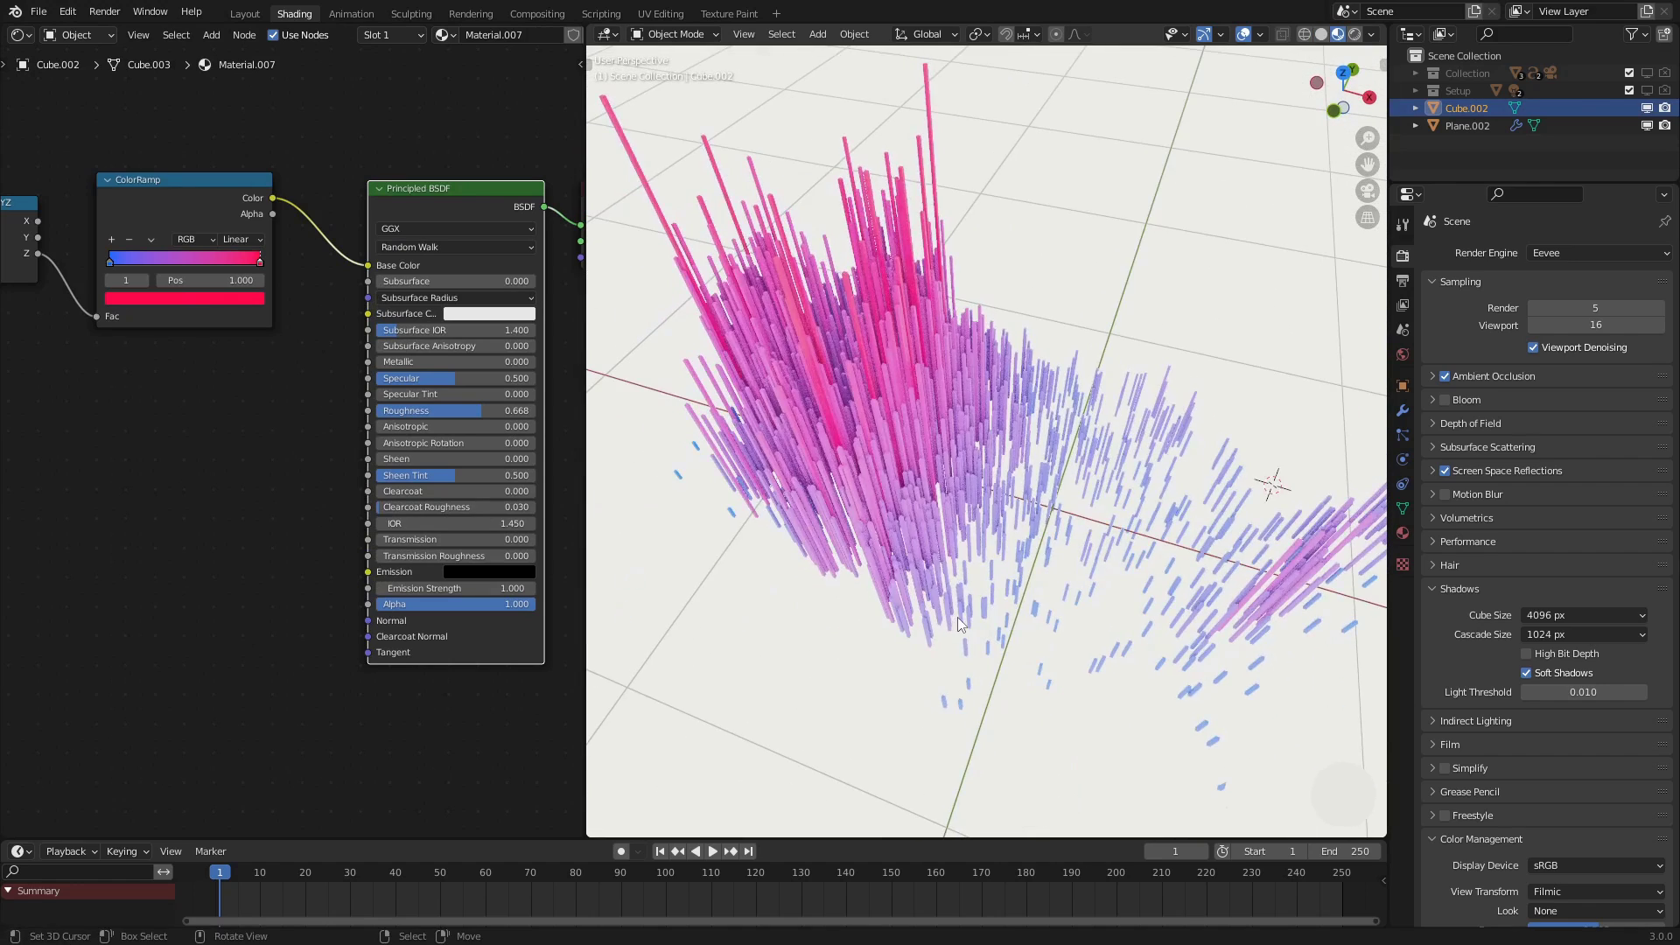
{"action": "key", "text": "z"}
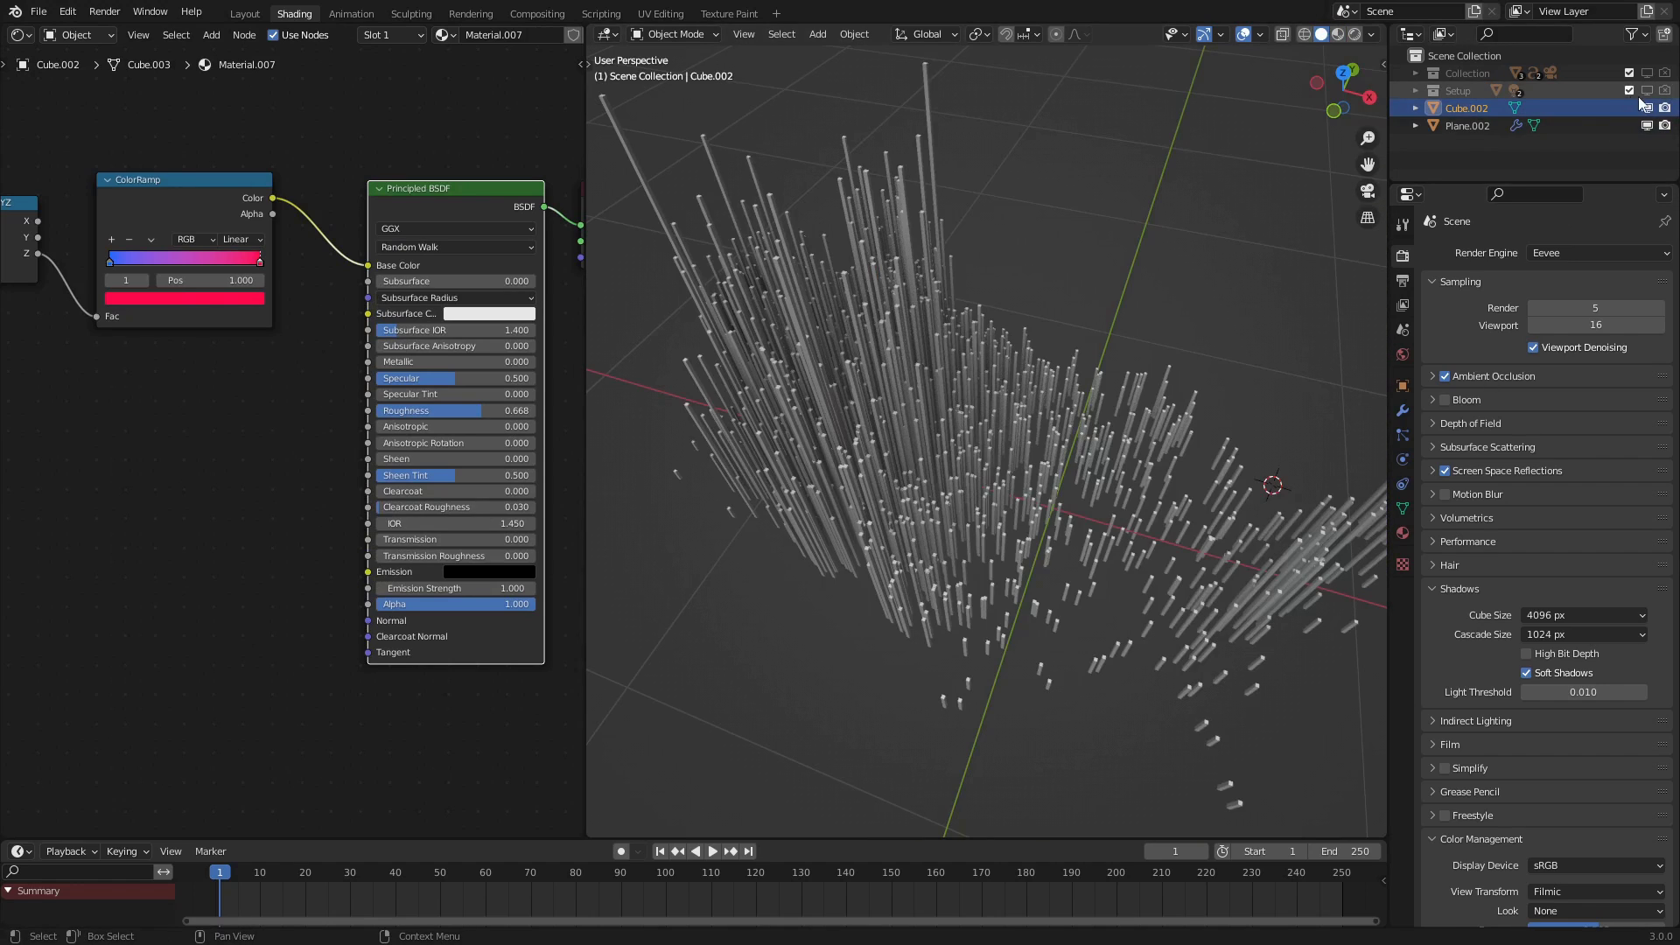
Make the Setup collection visible in the viewport and in renders, and select its lights
{"action": "left_click_drag", "start_coordinate": [1647, 90], "coordinate": [1665, 90]}
{"action": "middle_click_drag", "start_coordinate": [840, 455], "coordinate": [1120, 307]}
{"action": "left_click", "coordinate": [1087, 324]}
{"action": "left_click", "coordinate": [1060, 340]}
{"action": "middle_click_drag", "start_coordinate": [957, 361], "coordinate": [1038, 418], "text": "shift"}
{"action": "left_click", "coordinate": [864, 409], "text": "shift"}
{"action": "middle_click_drag", "start_coordinate": [864, 413], "coordinate": [894, 334]}
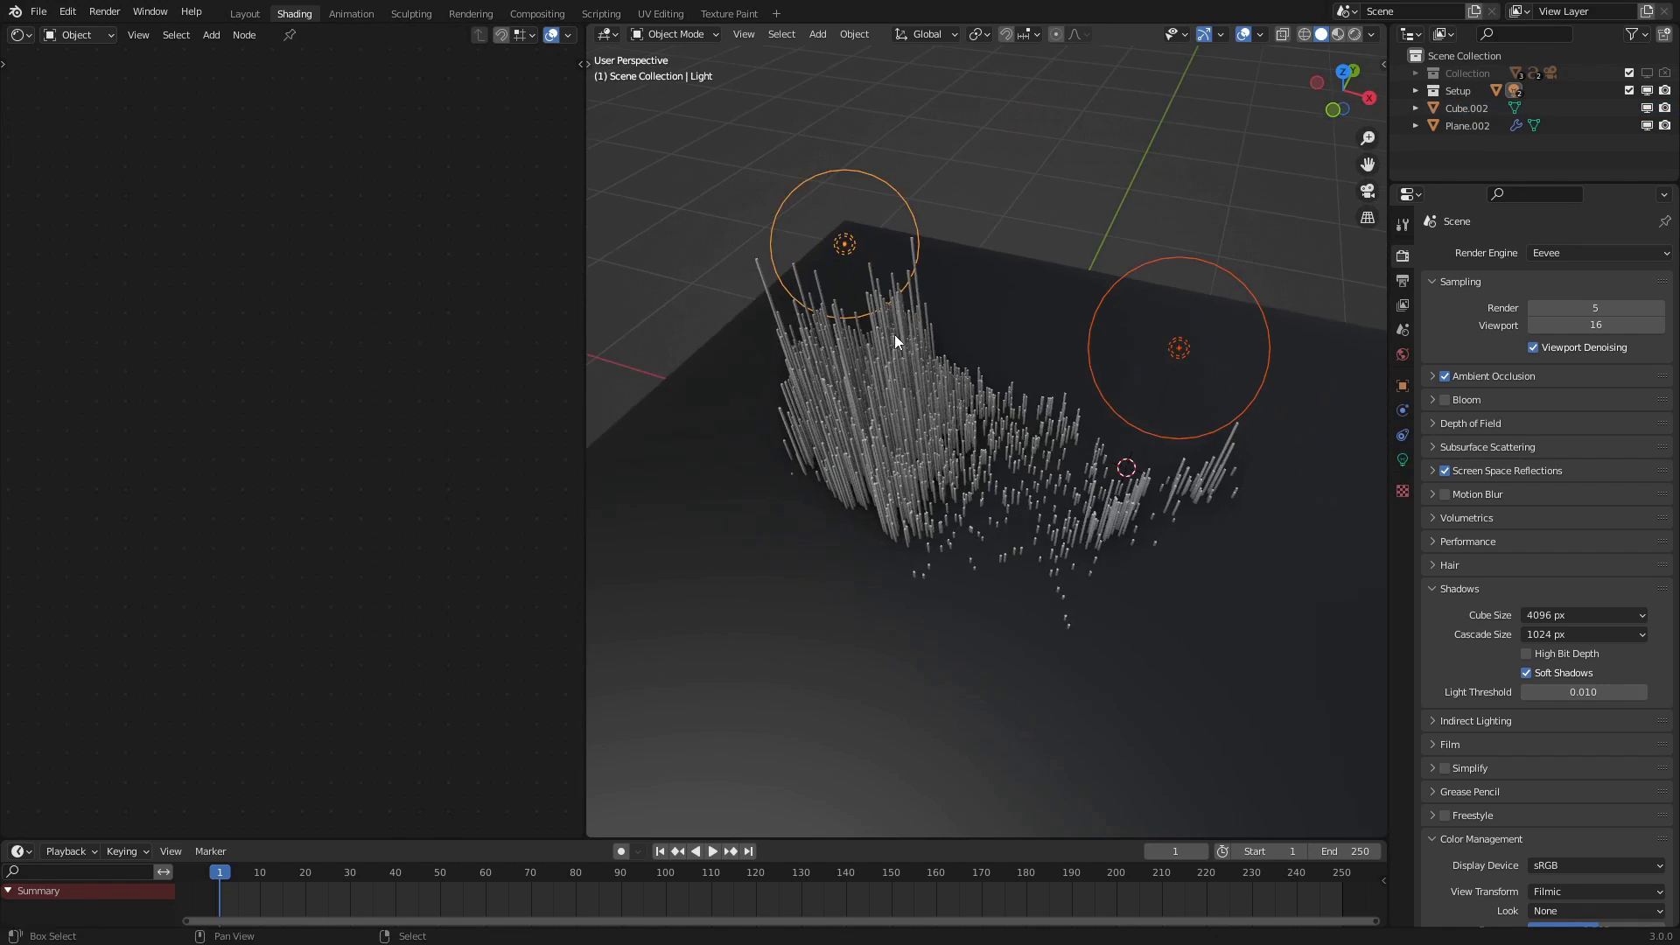
Select the ground plane, preview the lit scene in rendered shading through the camera, and return to solid shading
{"action": "left_click", "coordinate": [1036, 383]}
{"action": "key", "text": "z"}
{"action": "left_click", "coordinate": [1042, 343]}
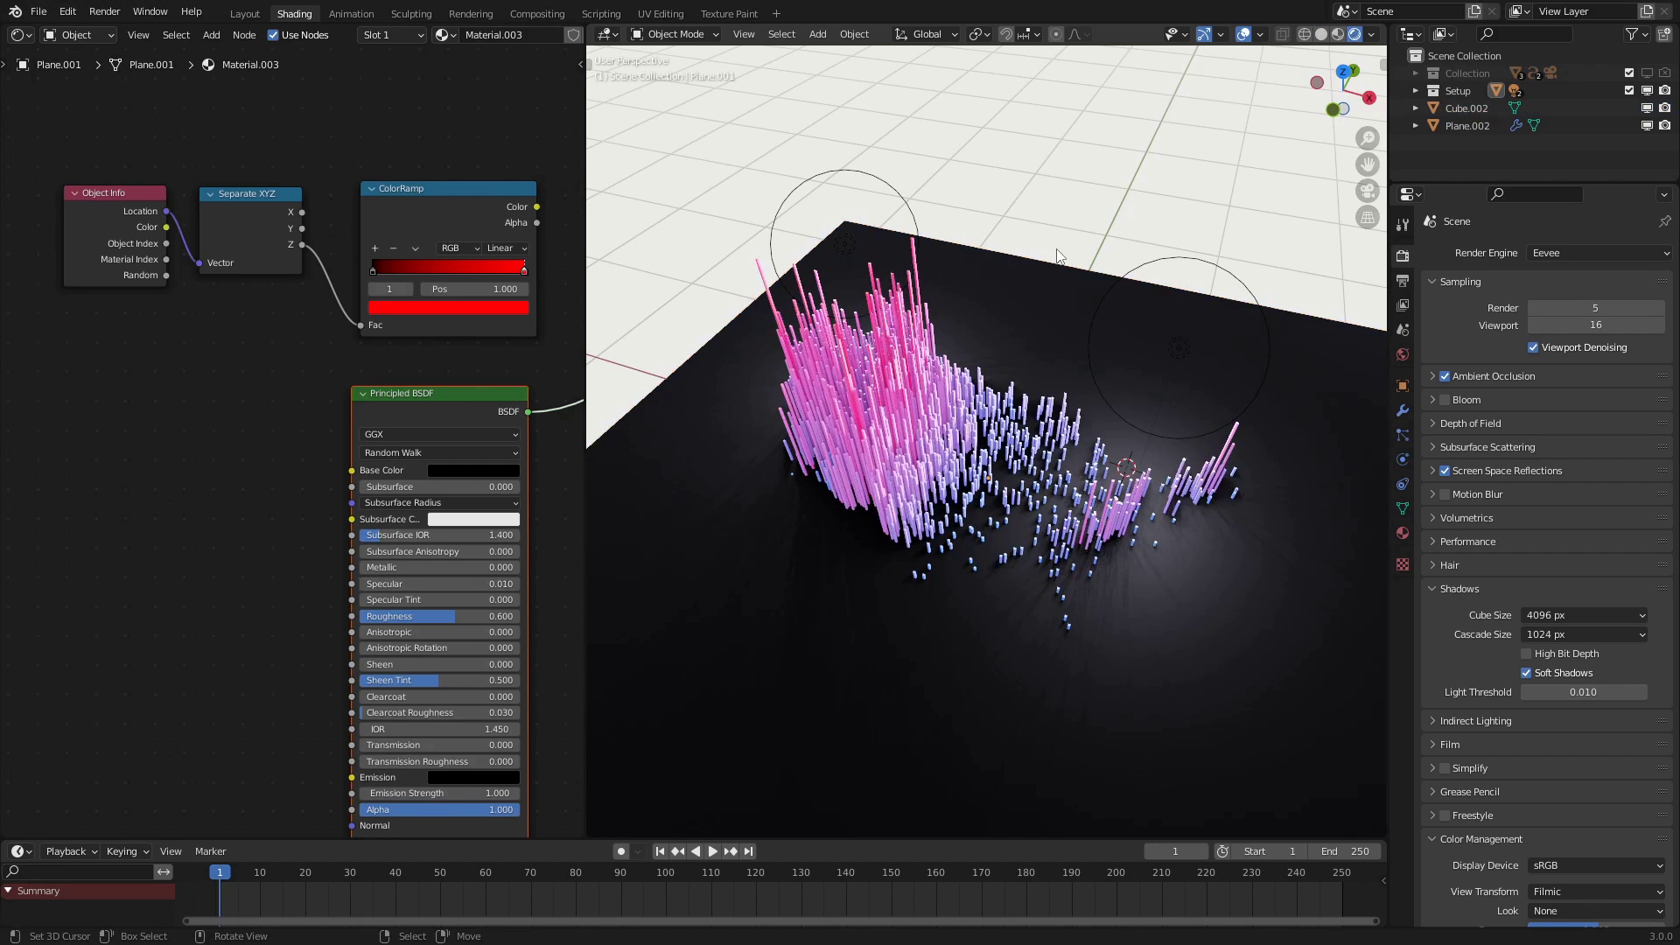
{"action": "key", "text": "KP_0"}
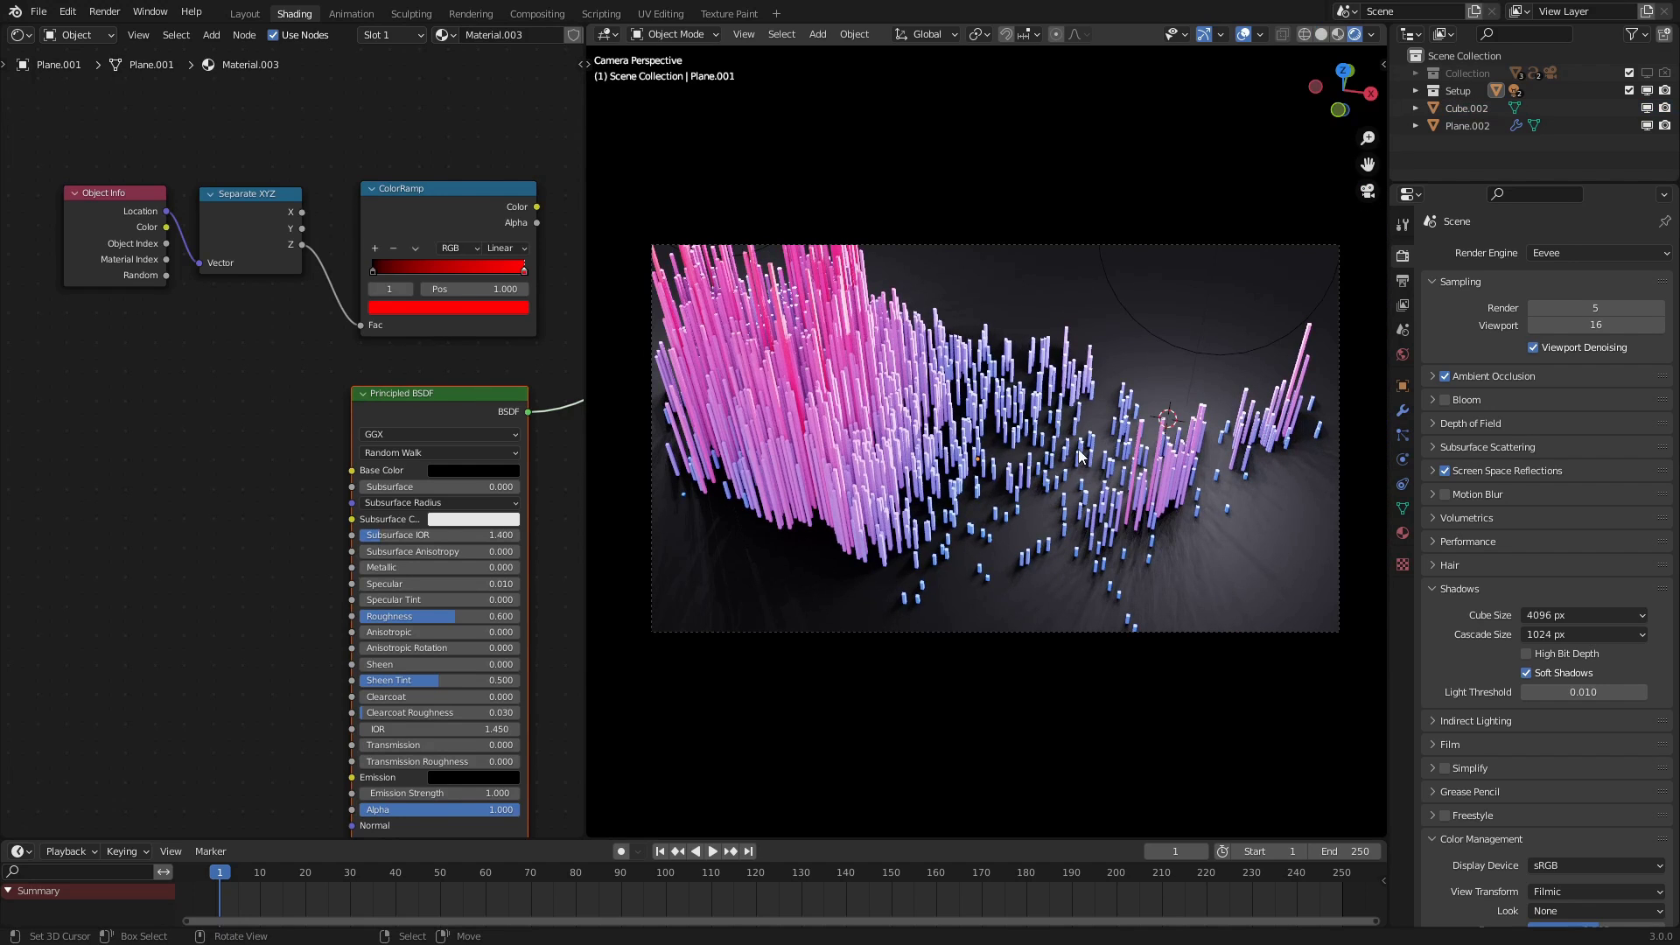
{"action": "key", "text": "KP_0"}
{"action": "key", "text": "z"}
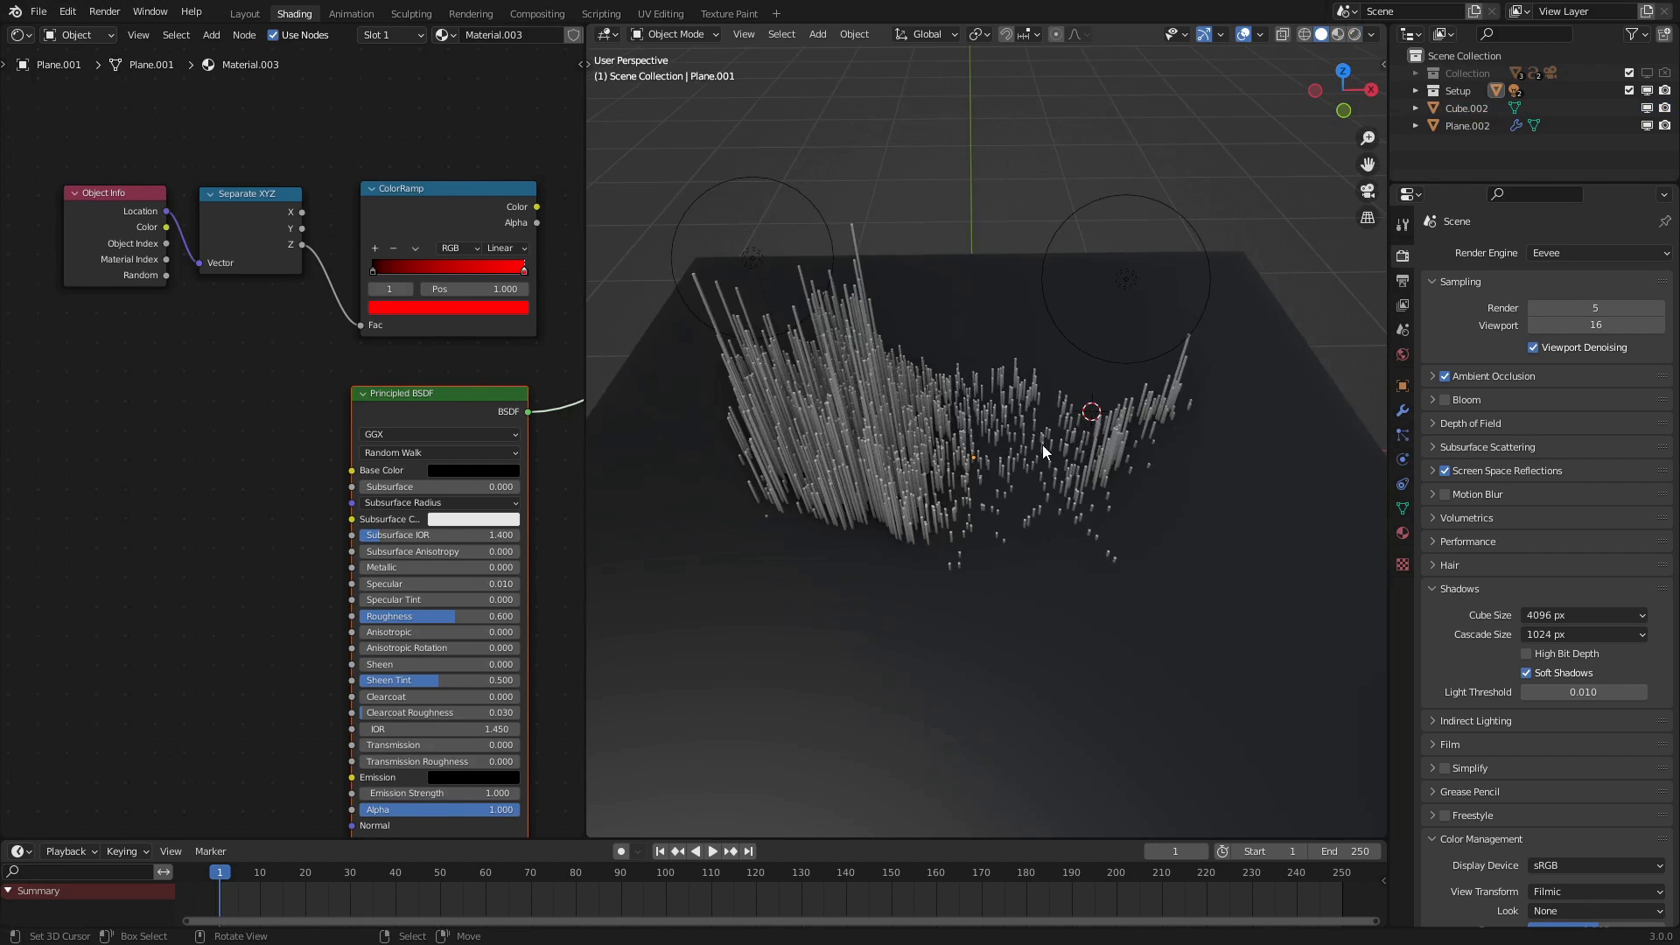
Taper the source cube by scaling its top face almost to a point in Edit Mode, and return to Object Mode
{"action": "scroll", "coordinate": [1043, 451], "scroll_direction": "up", "scroll_amount": 2}
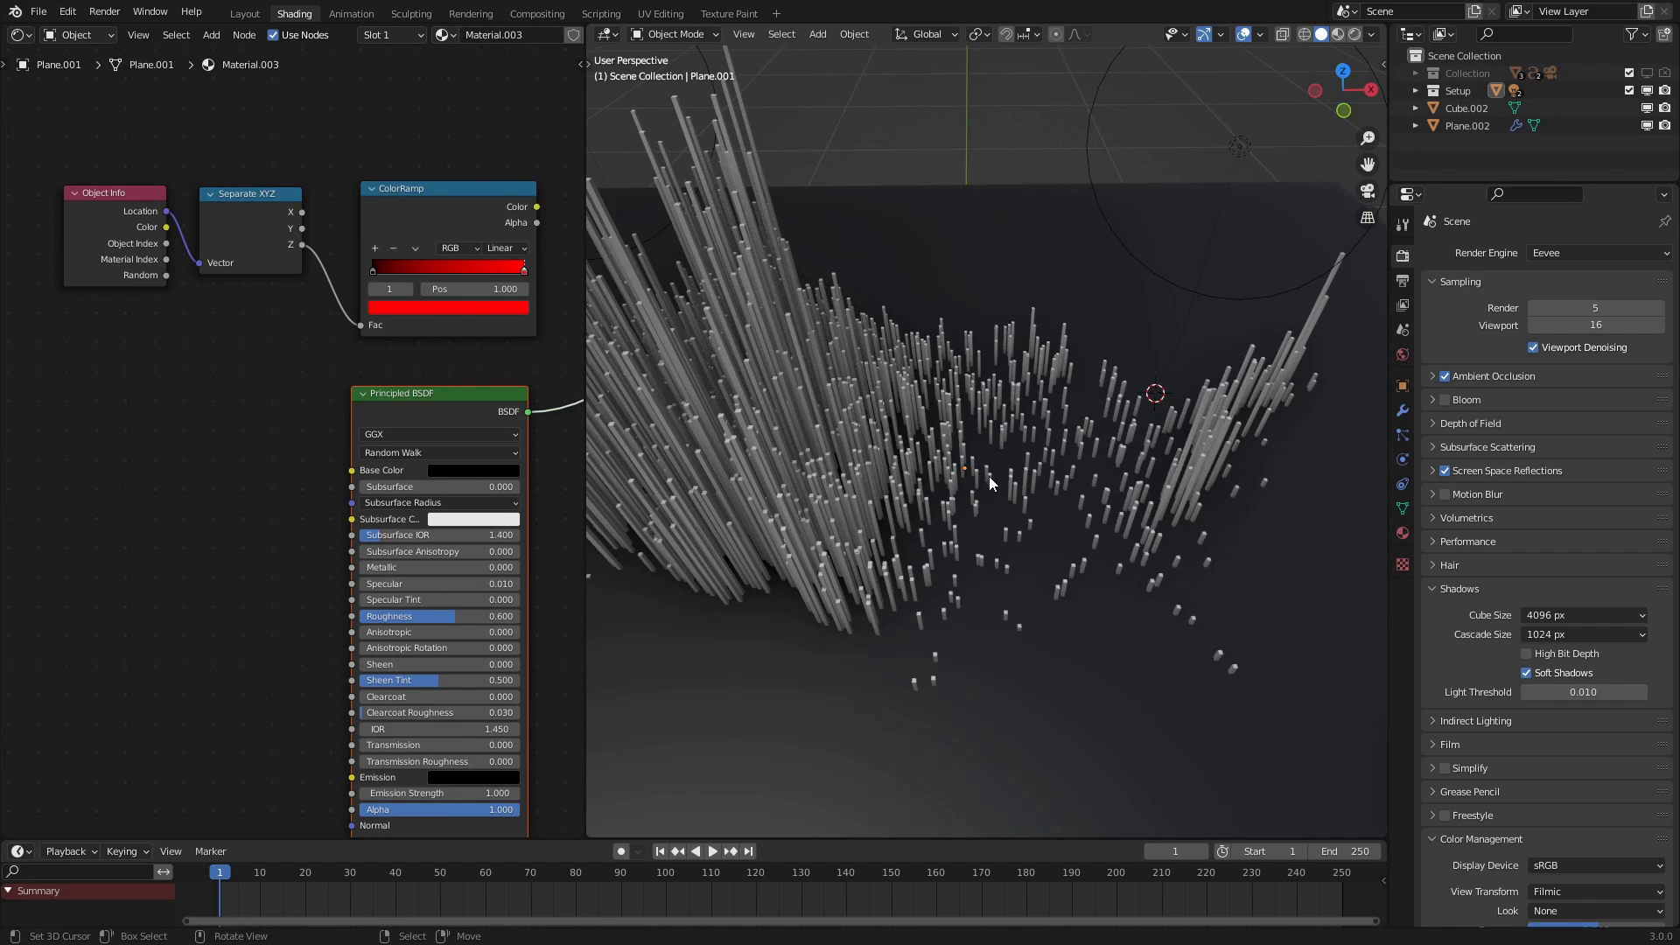
{"action": "scroll", "coordinate": [988, 481], "scroll_direction": "down", "scroll_amount": 2}
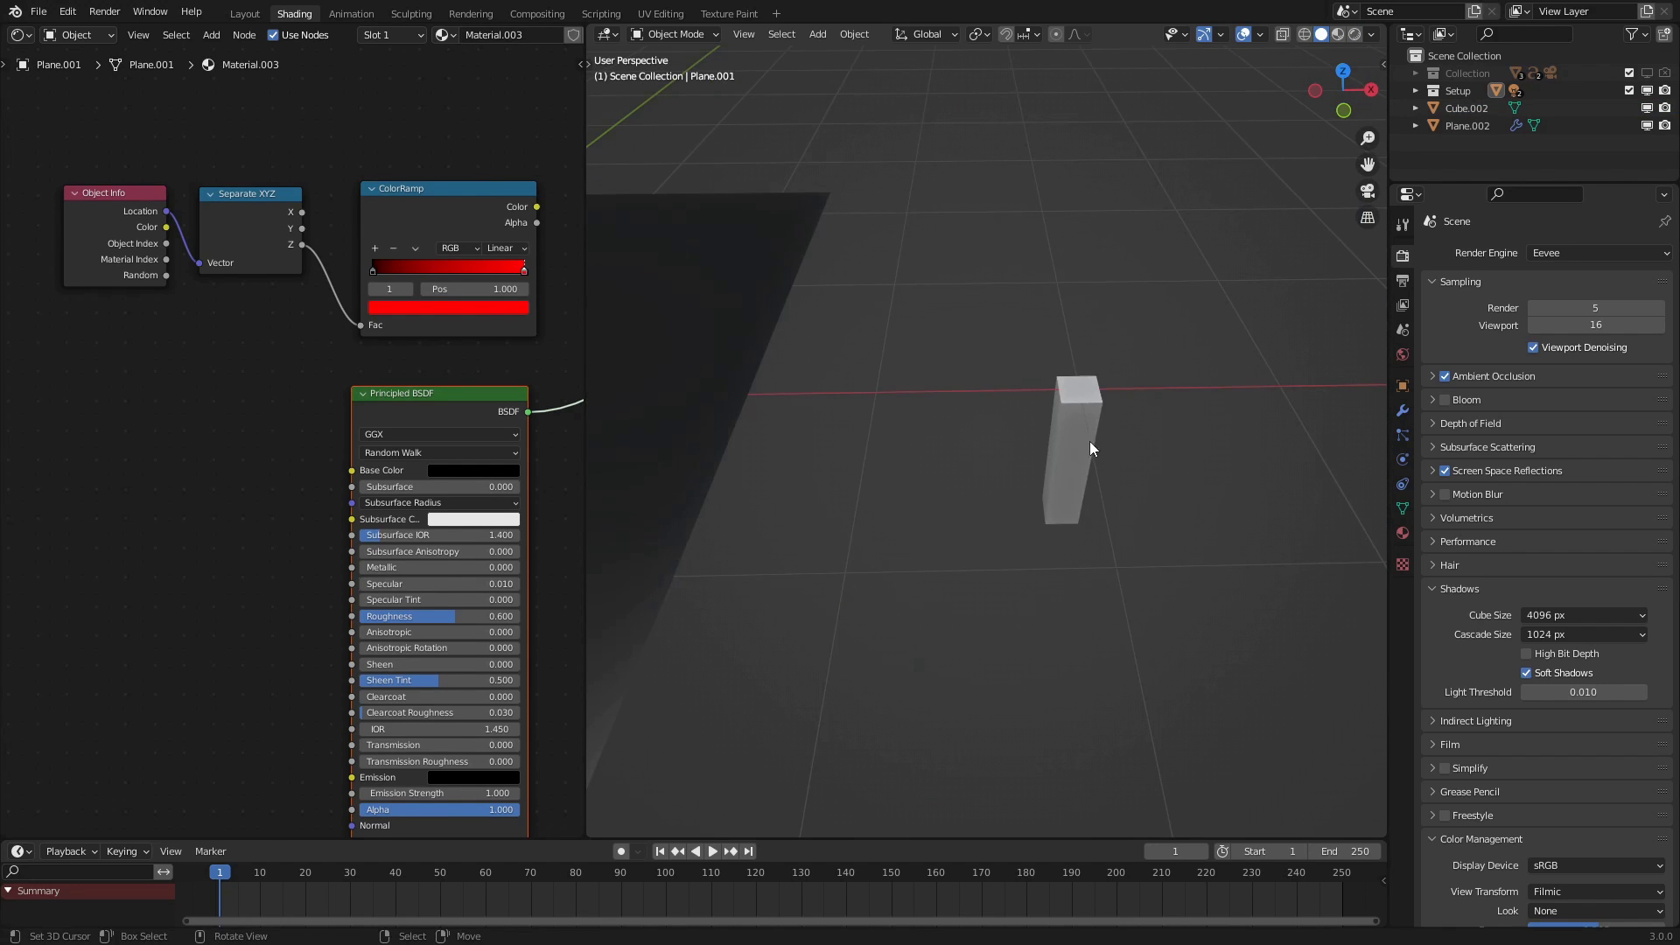
{"action": "left_click", "coordinate": [1086, 404]}
{"action": "key", "text": "Tab"}
{"action": "key", "text": "3"}
{"action": "left_click", "coordinate": [1085, 408]}
{"action": "key", "text": "s"}
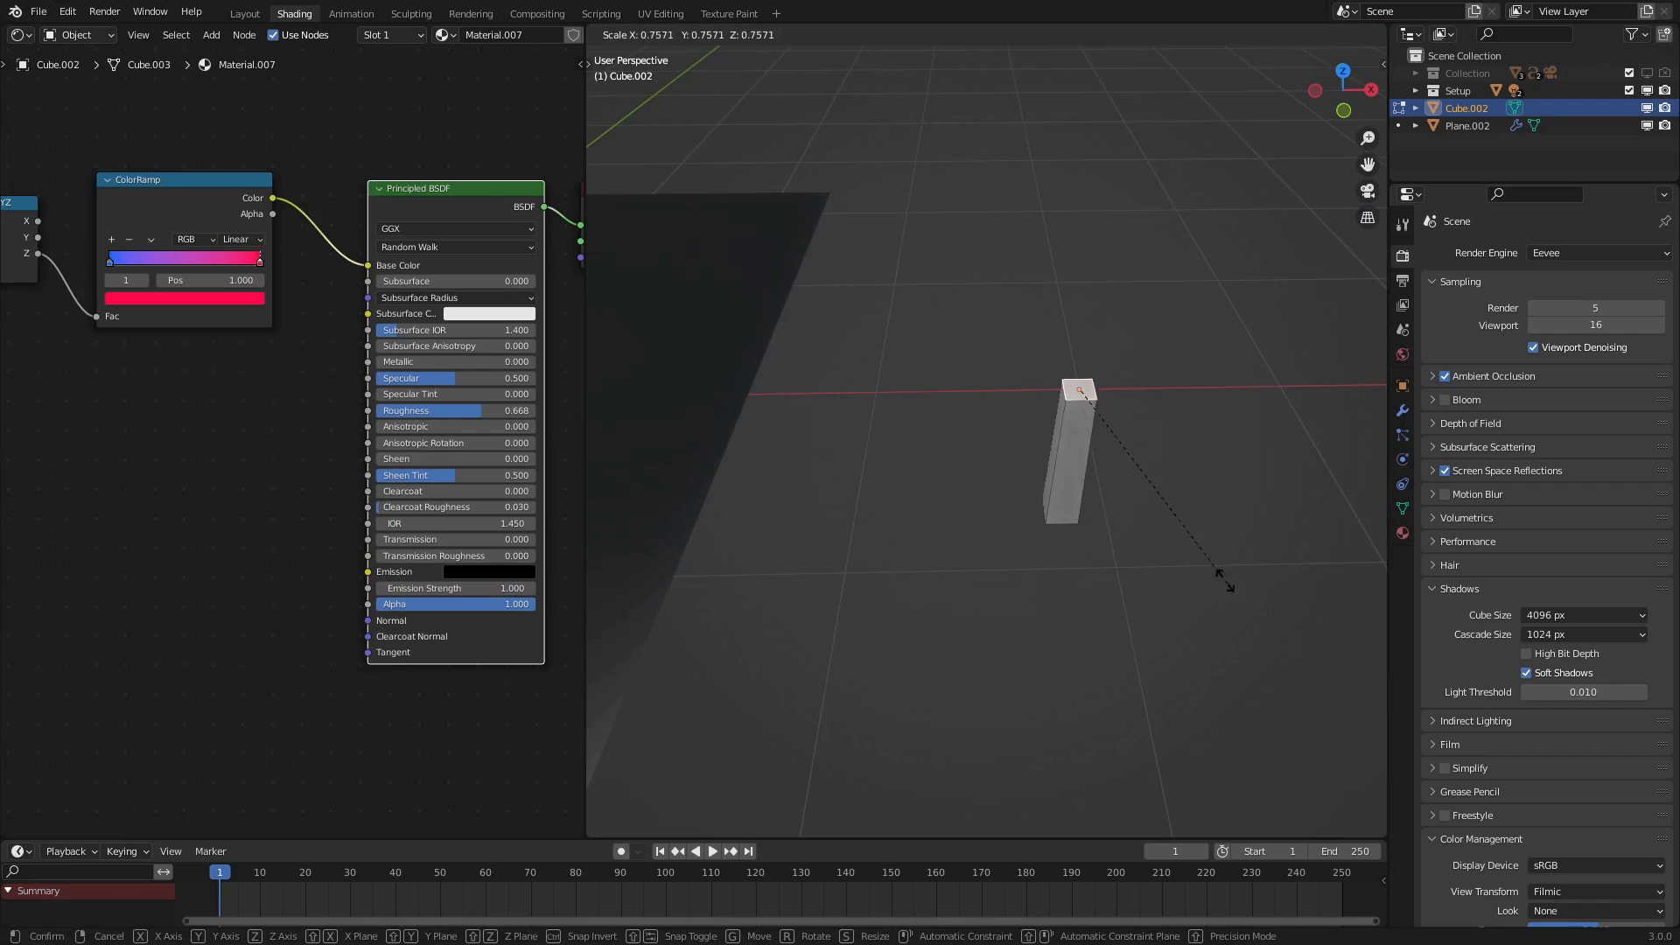
{"action": "left_click", "coordinate": [1123, 440]}
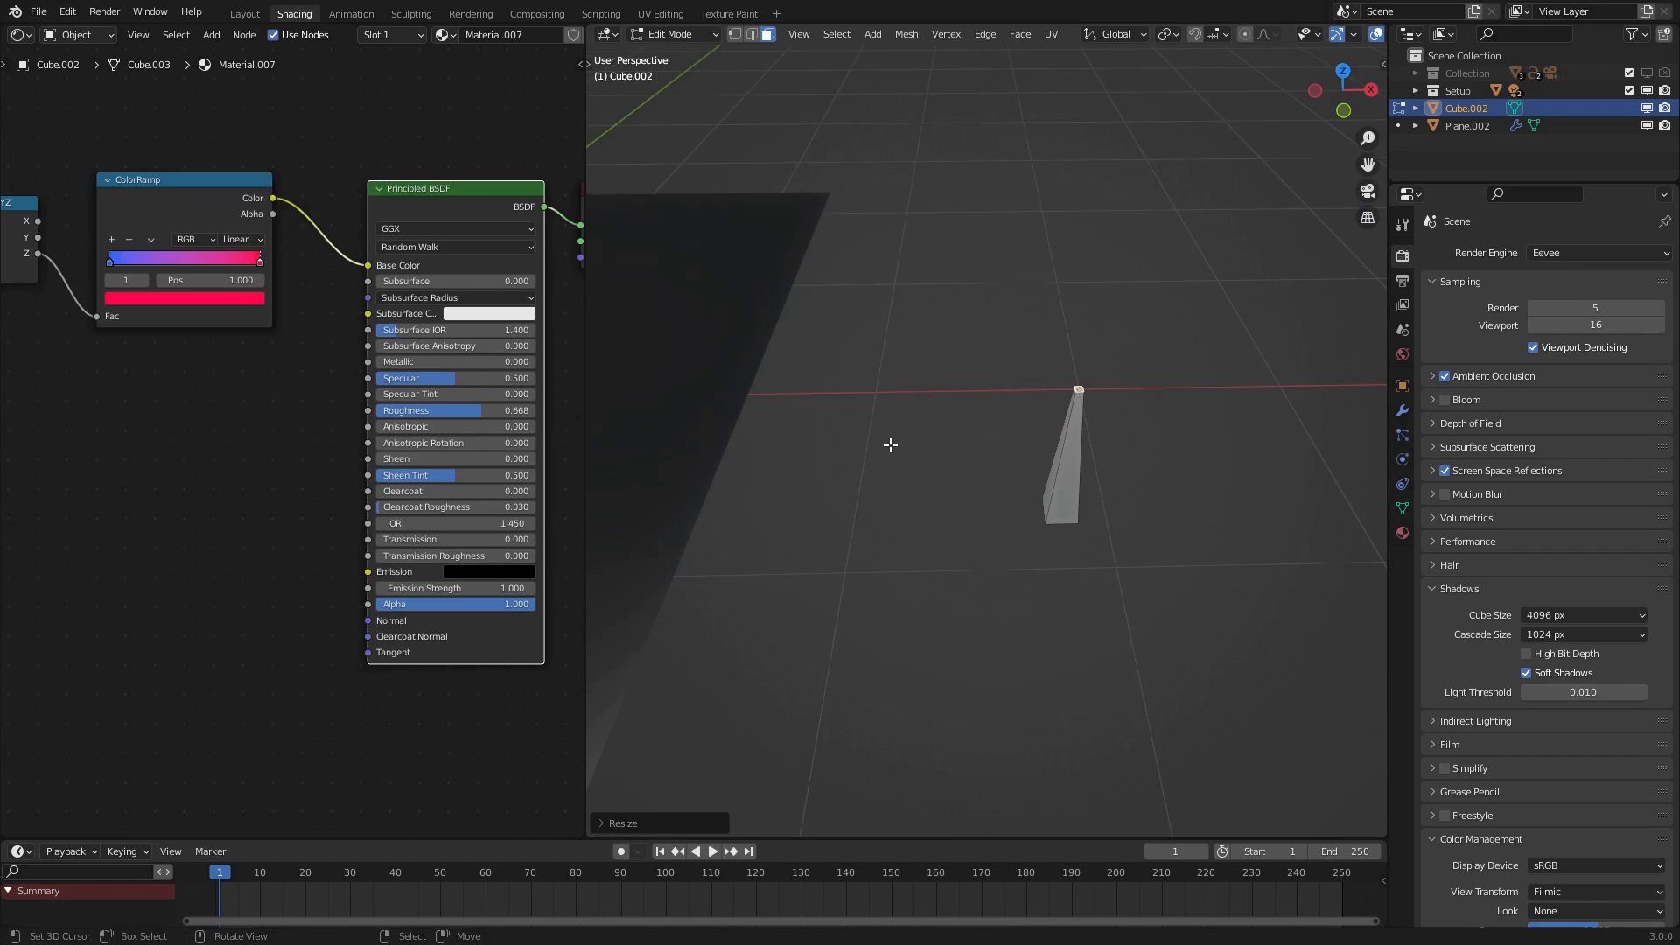
{"action": "key", "text": "Tab"}
{"action": "middle_click_drag", "start_coordinate": [1026, 522], "coordinate": [939, 548]}
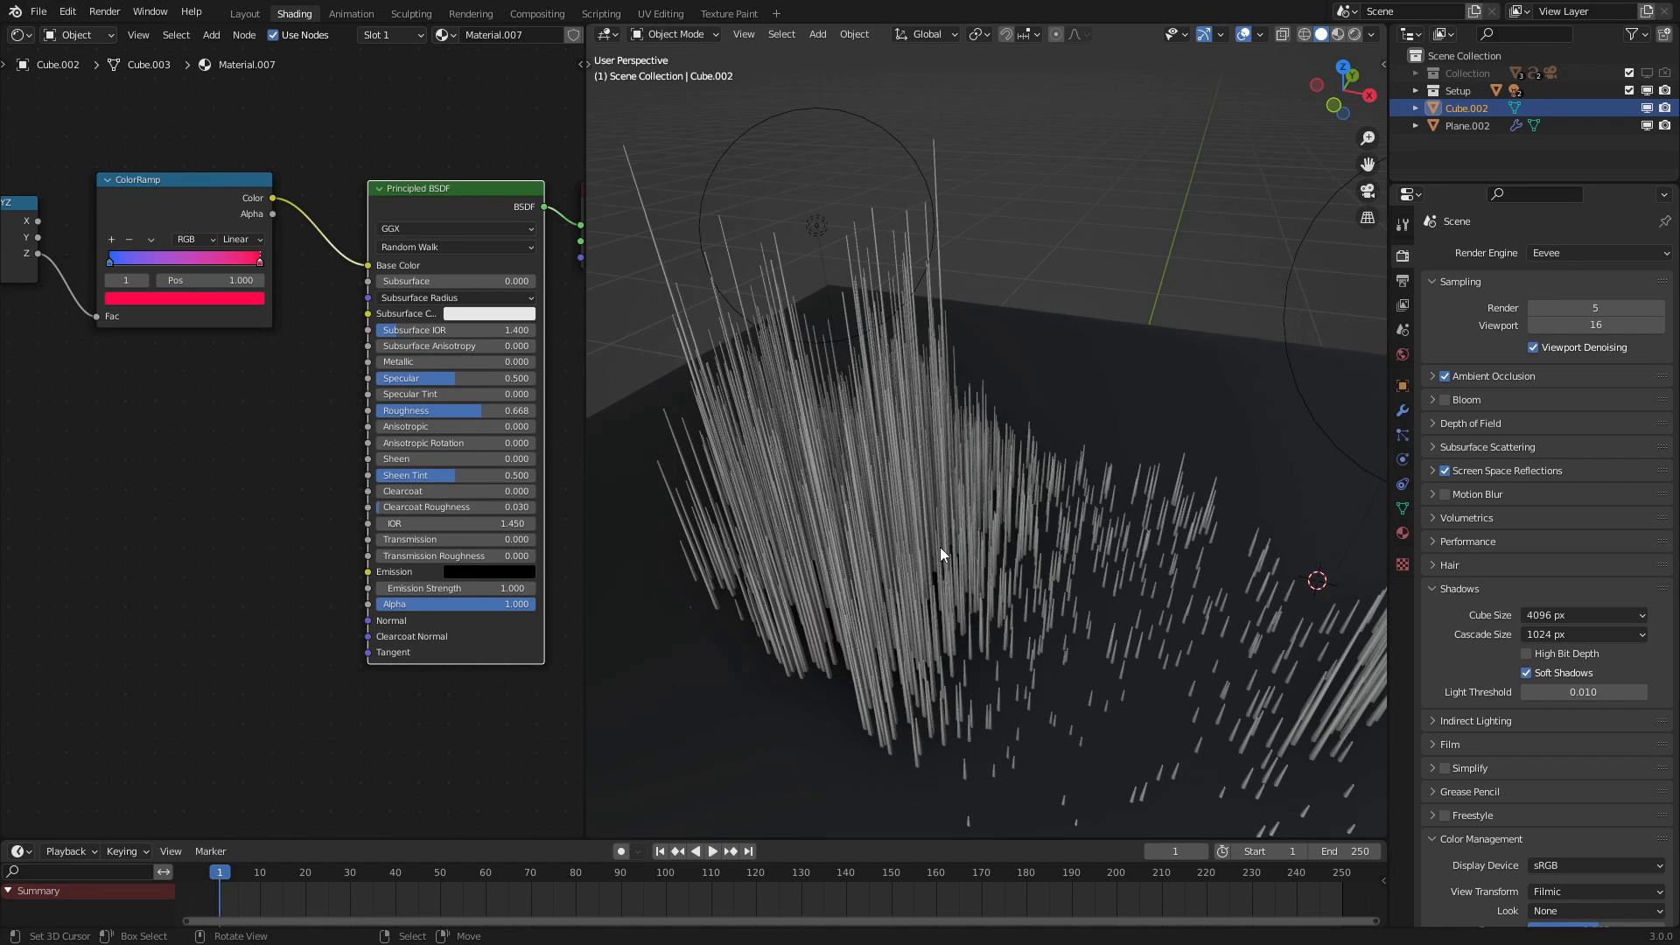
{"action": "middle_click_drag", "start_coordinate": [958, 545], "coordinate": [973, 549]}
Bring up Plane.002's node tree in the Geometry Node Editor and set the Map Range node's To Min to 30000
{"action": "left_click", "coordinate": [20, 34]}
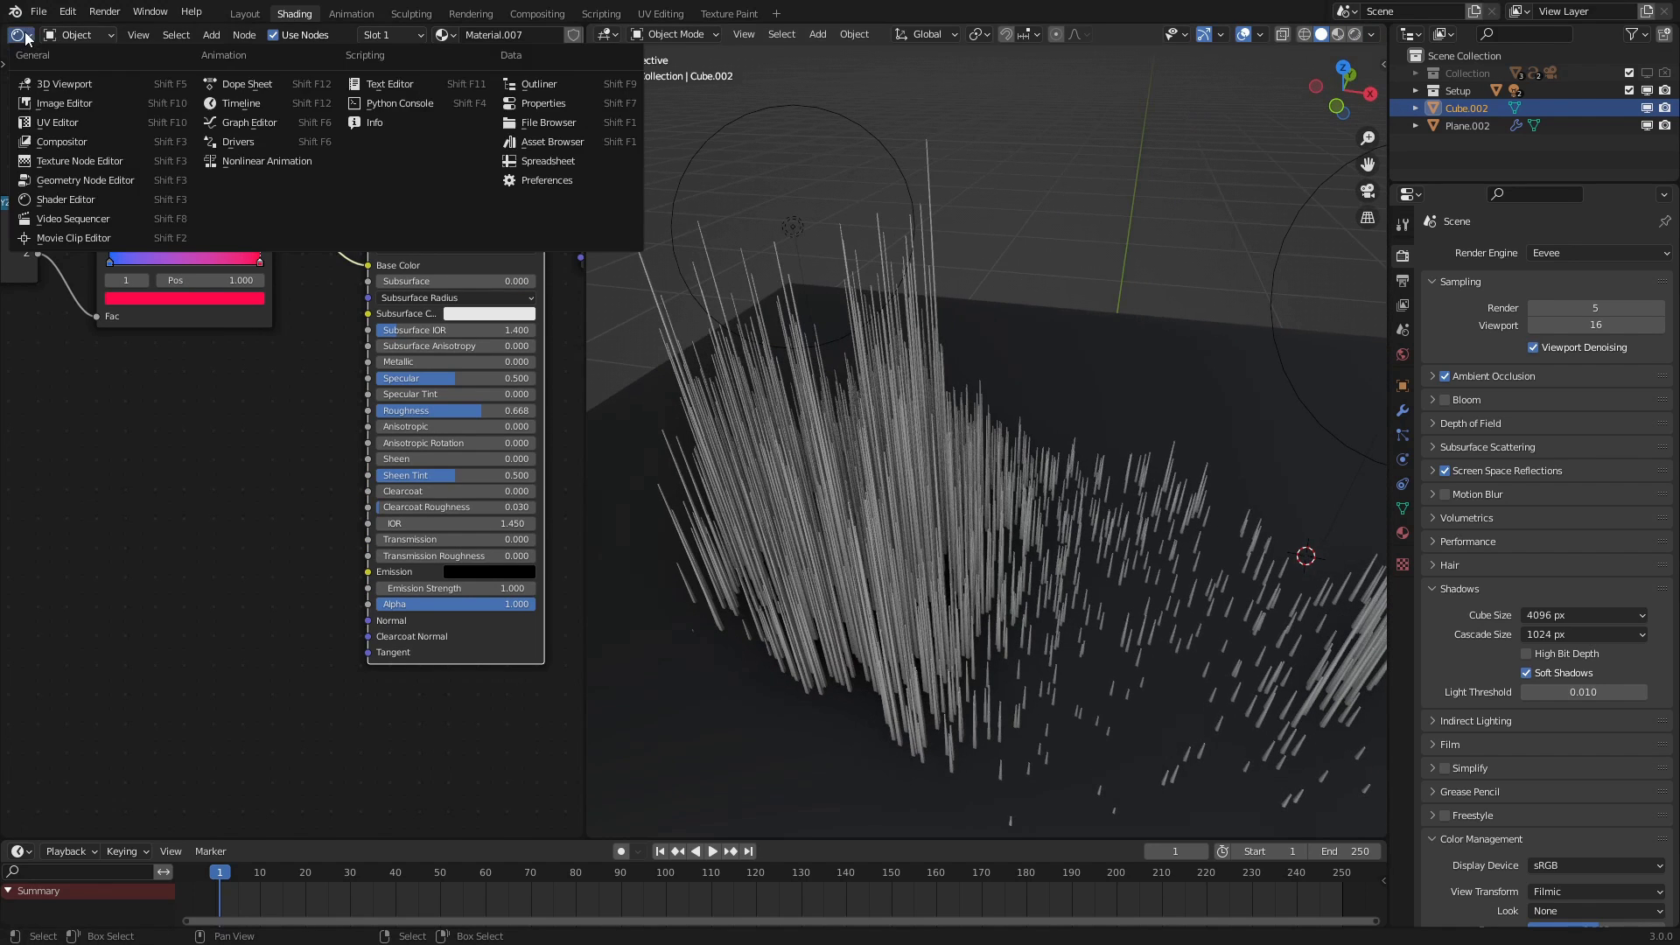
{"action": "left_click", "coordinate": [74, 165]}
{"action": "left_click", "coordinate": [850, 559]}
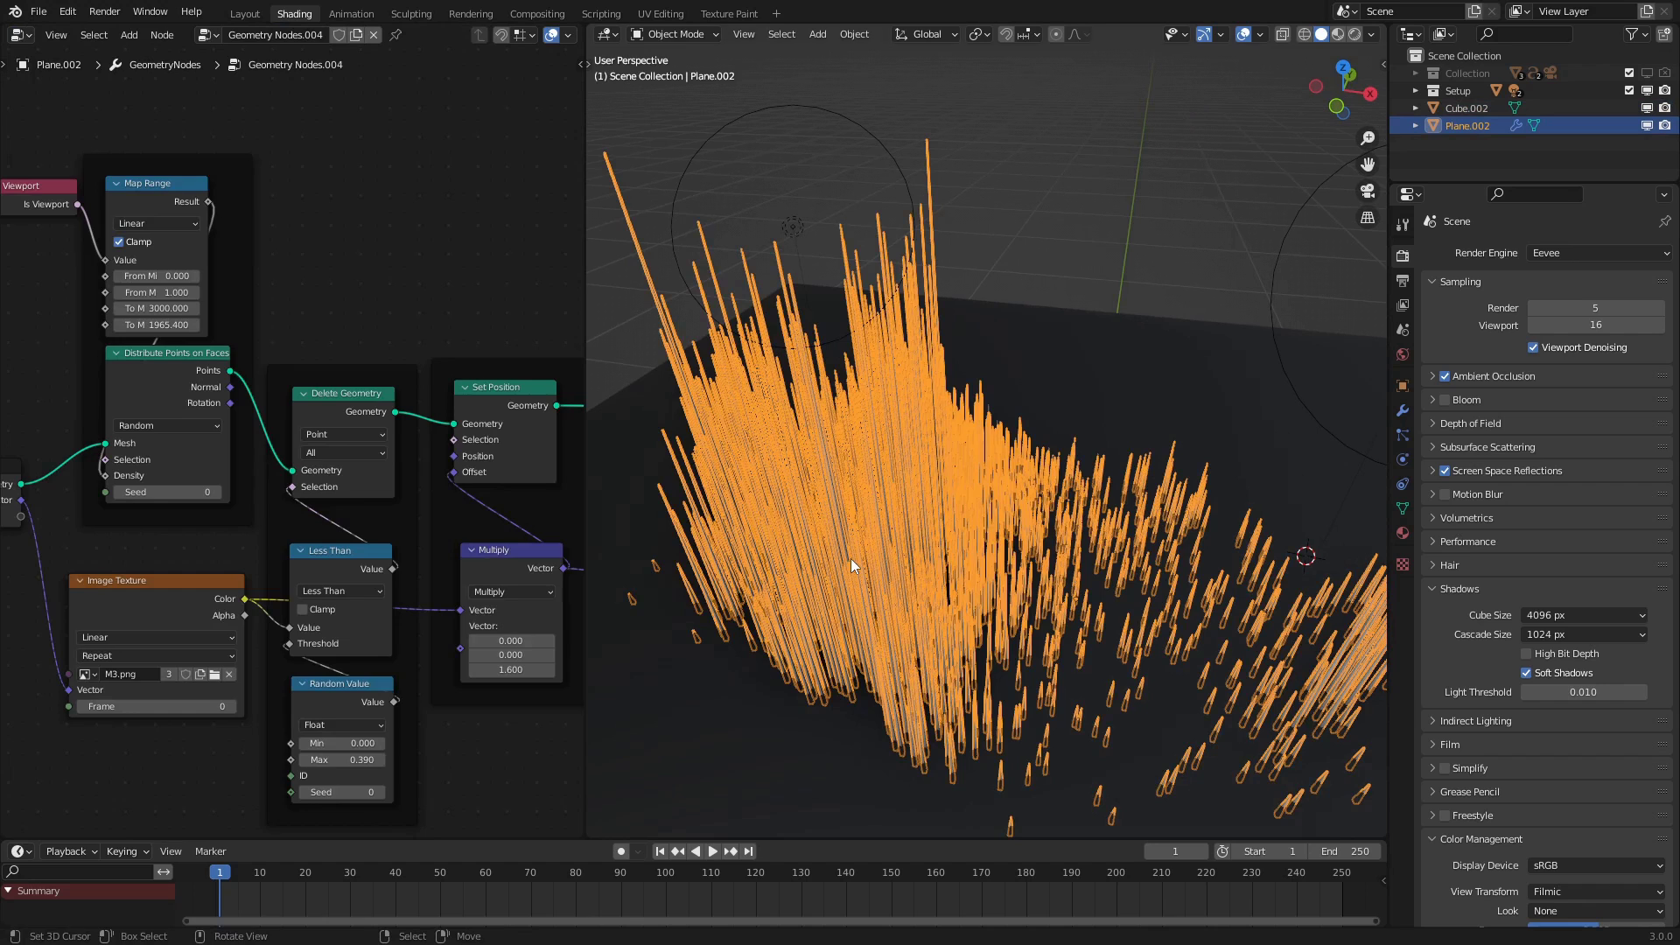
{"action": "scroll", "coordinate": [180, 467], "scroll_direction": "down", "scroll_amount": 5}
{"action": "scroll", "coordinate": [157, 416], "scroll_direction": "up", "scroll_amount": 2}
{"action": "scroll", "coordinate": [158, 416], "scroll_direction": "up", "scroll_amount": 6}
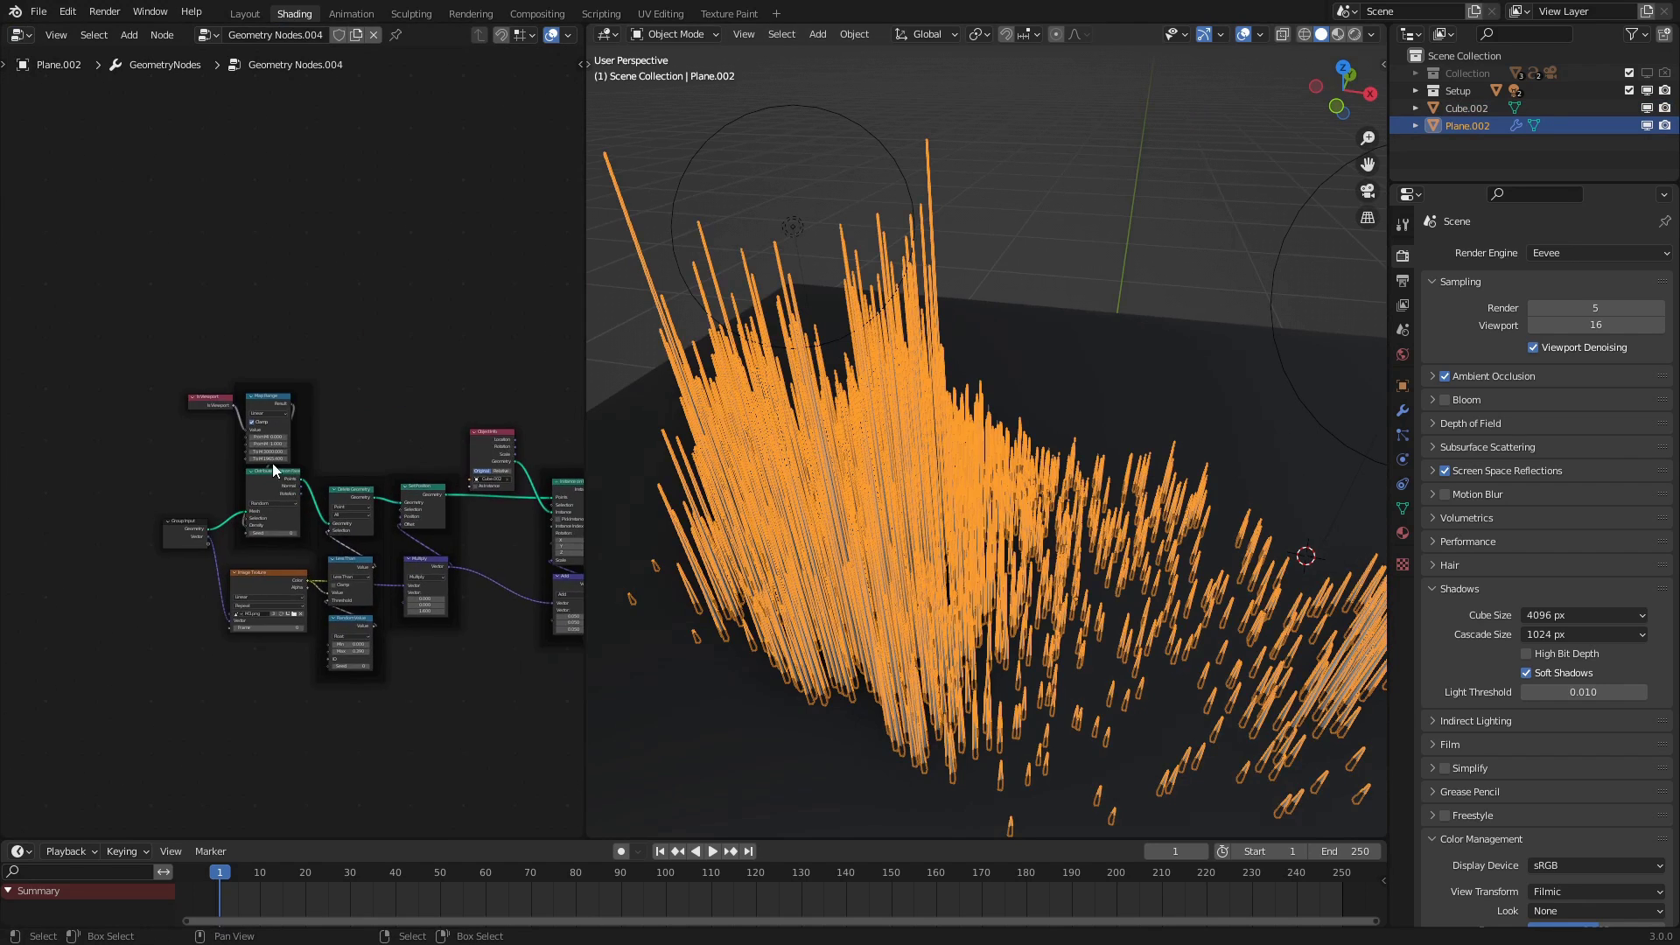
{"action": "left_click", "coordinate": [223, 472]}
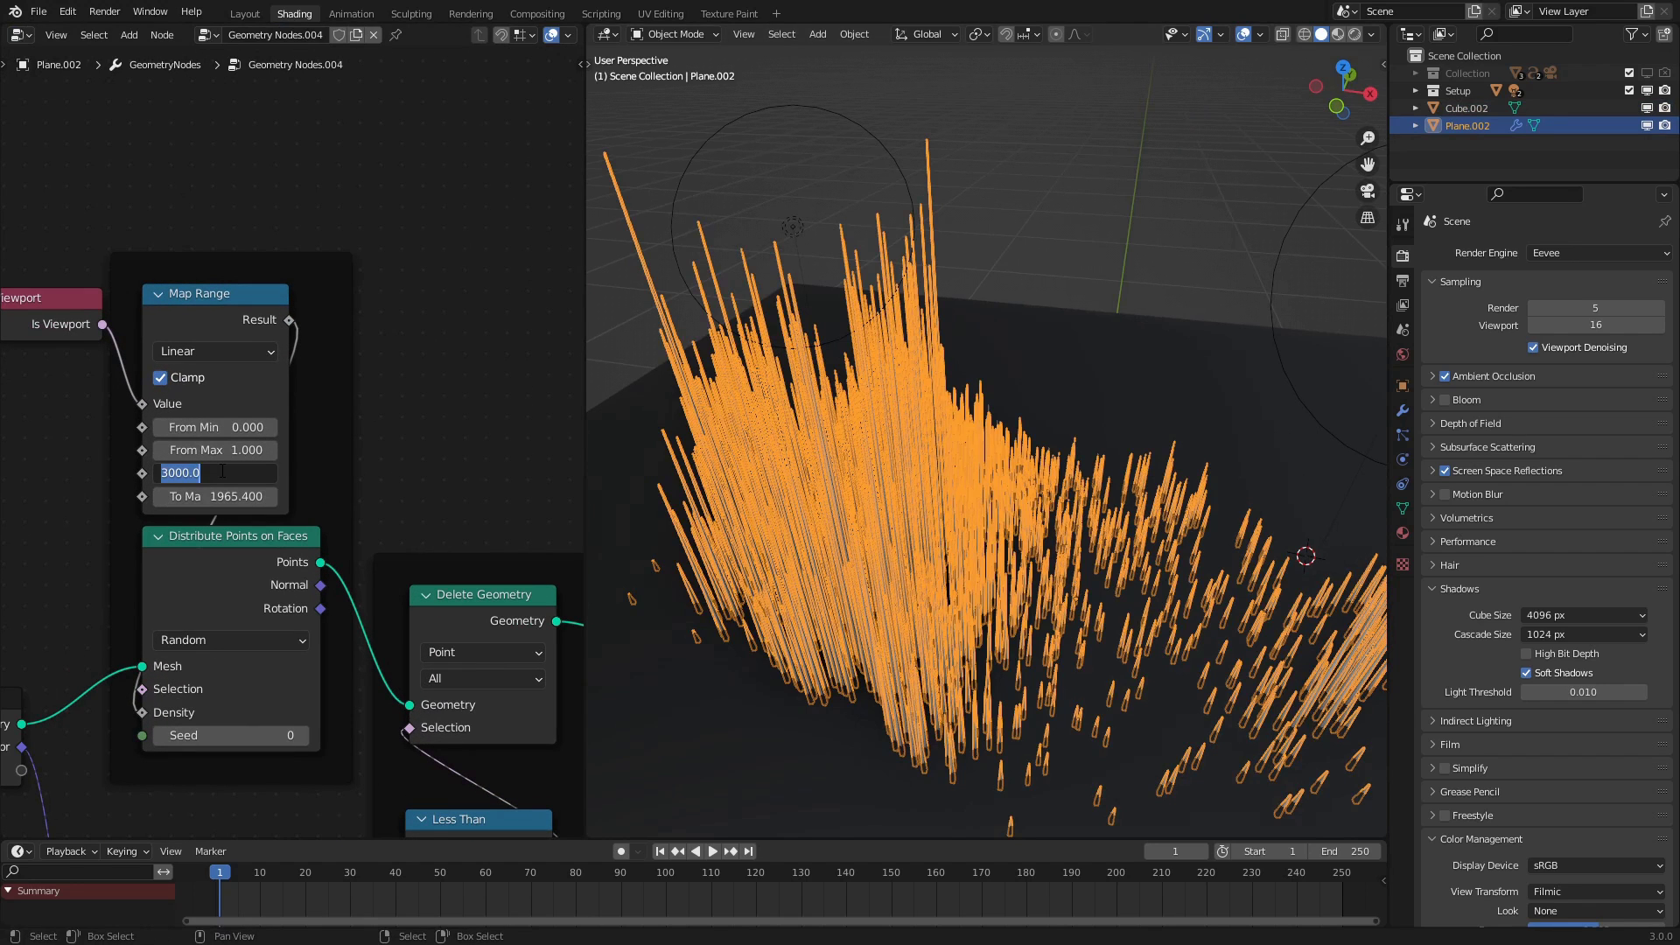
{"action": "type", "text": "40"}
{"action": "key", "text": "Left"}
{"action": "key", "text": "BackSpace"}
{"action": "type", "text": "4"}
{"action": "key", "text": "BackSpace"}
{"action": "type", "text": "3"}
{"action": "key", "text": "Return"}
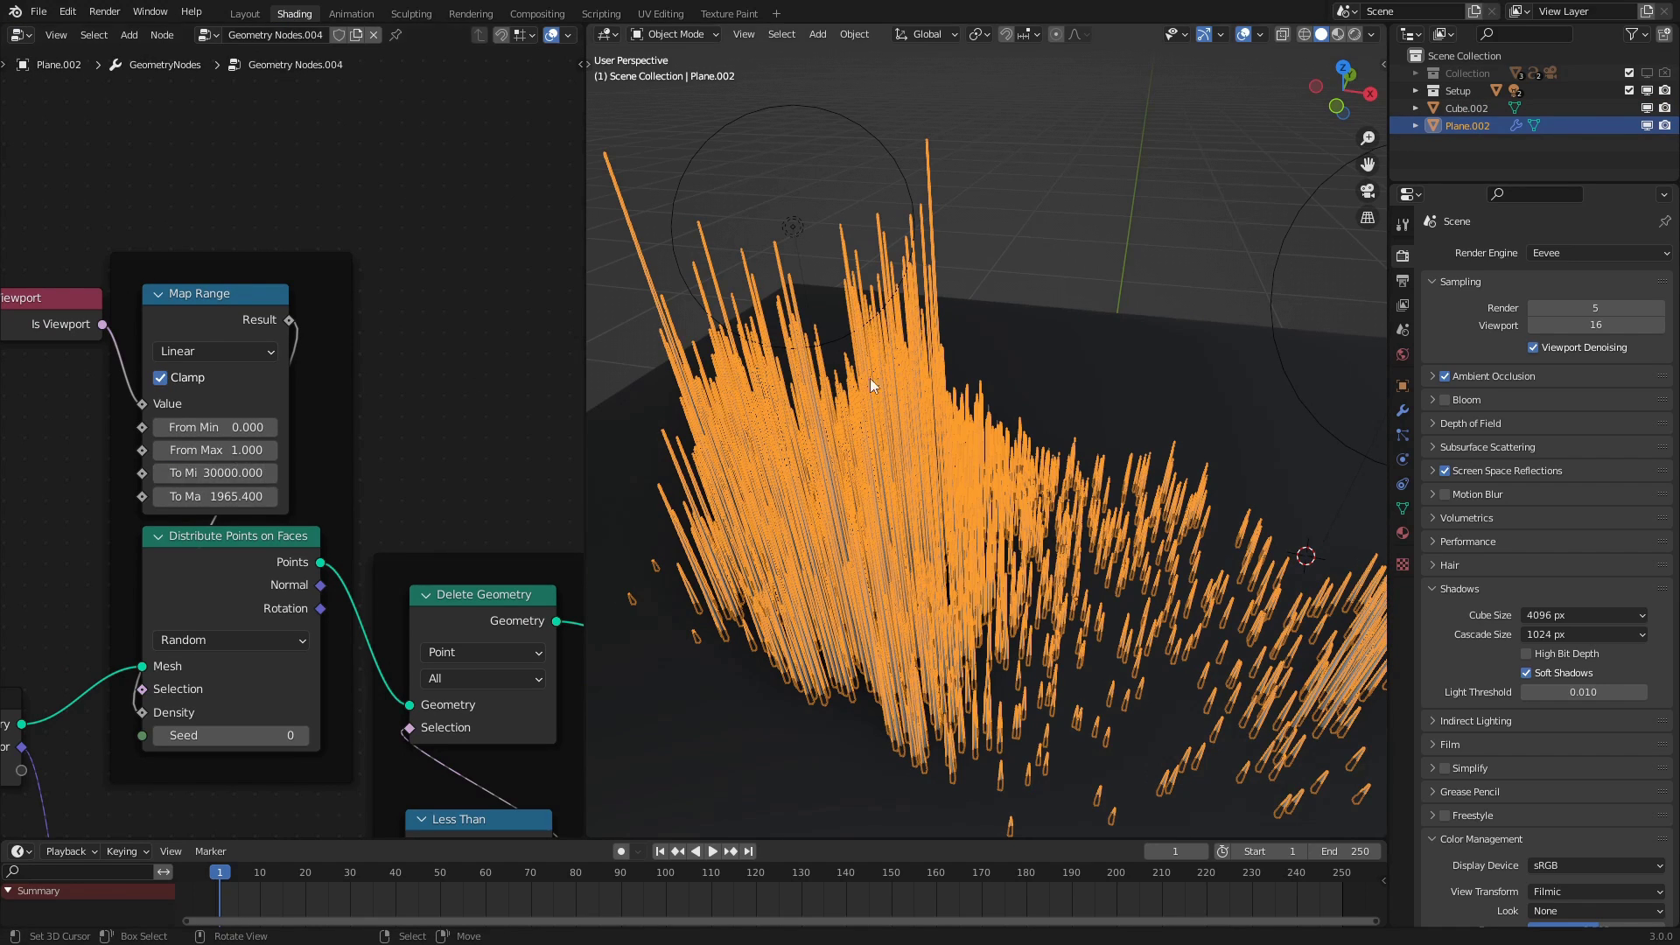
Render the image from the camera, inspect it, and return to the 3D viewport
{"action": "key", "text": "KP_0"}
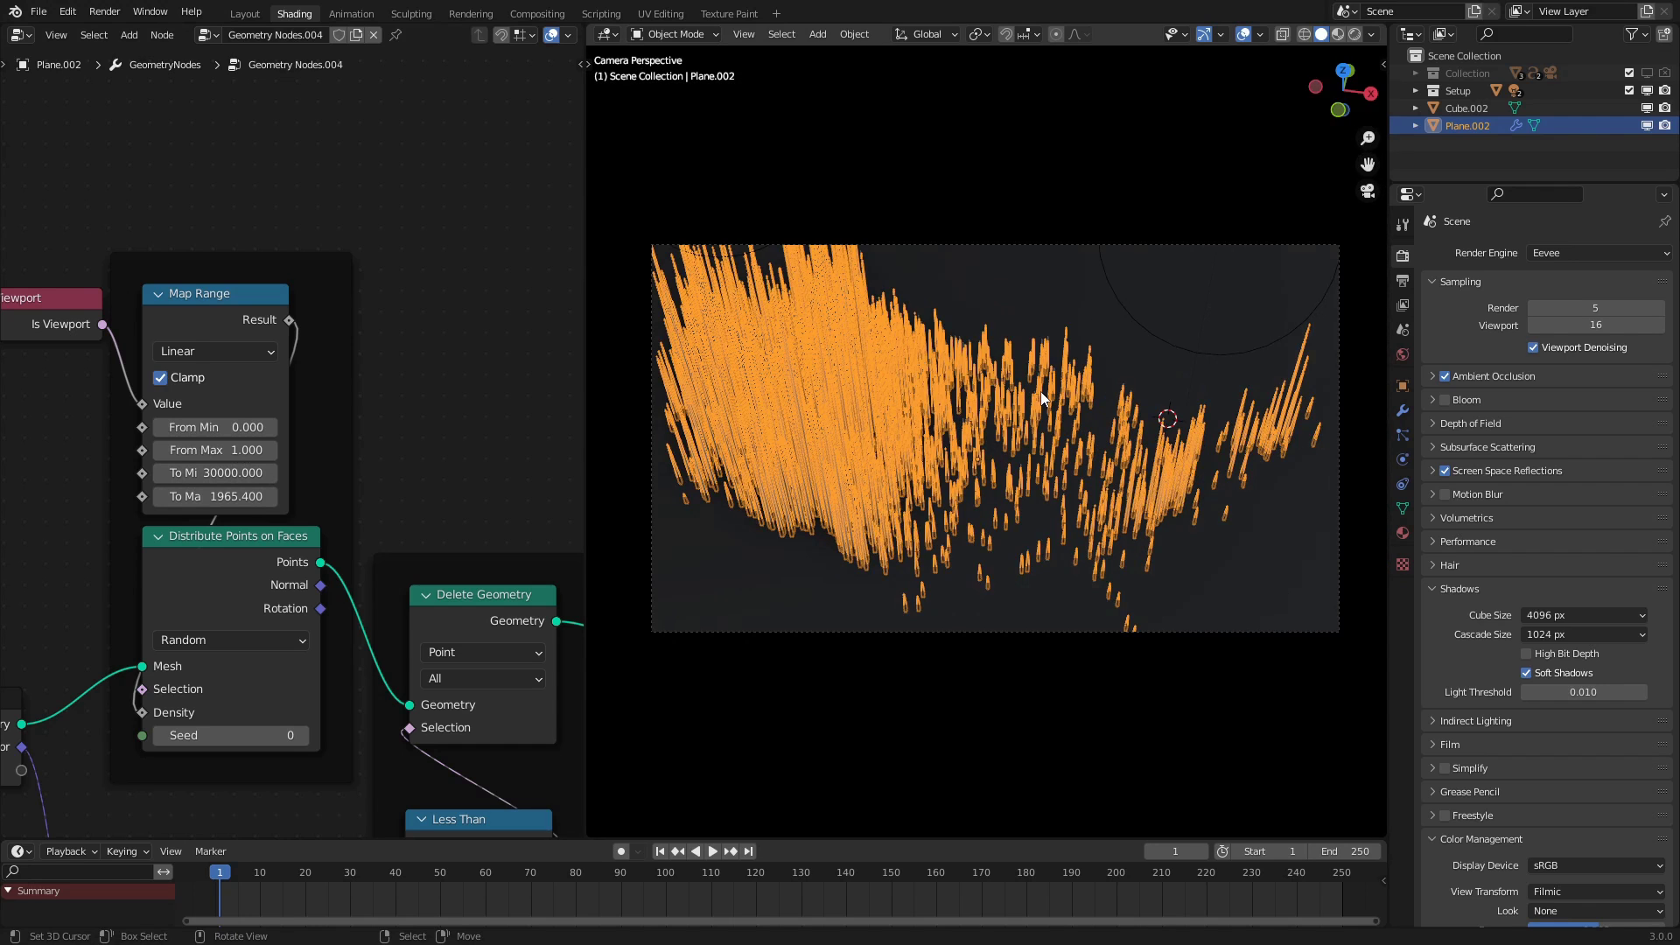
{"action": "key", "text": "F12"}
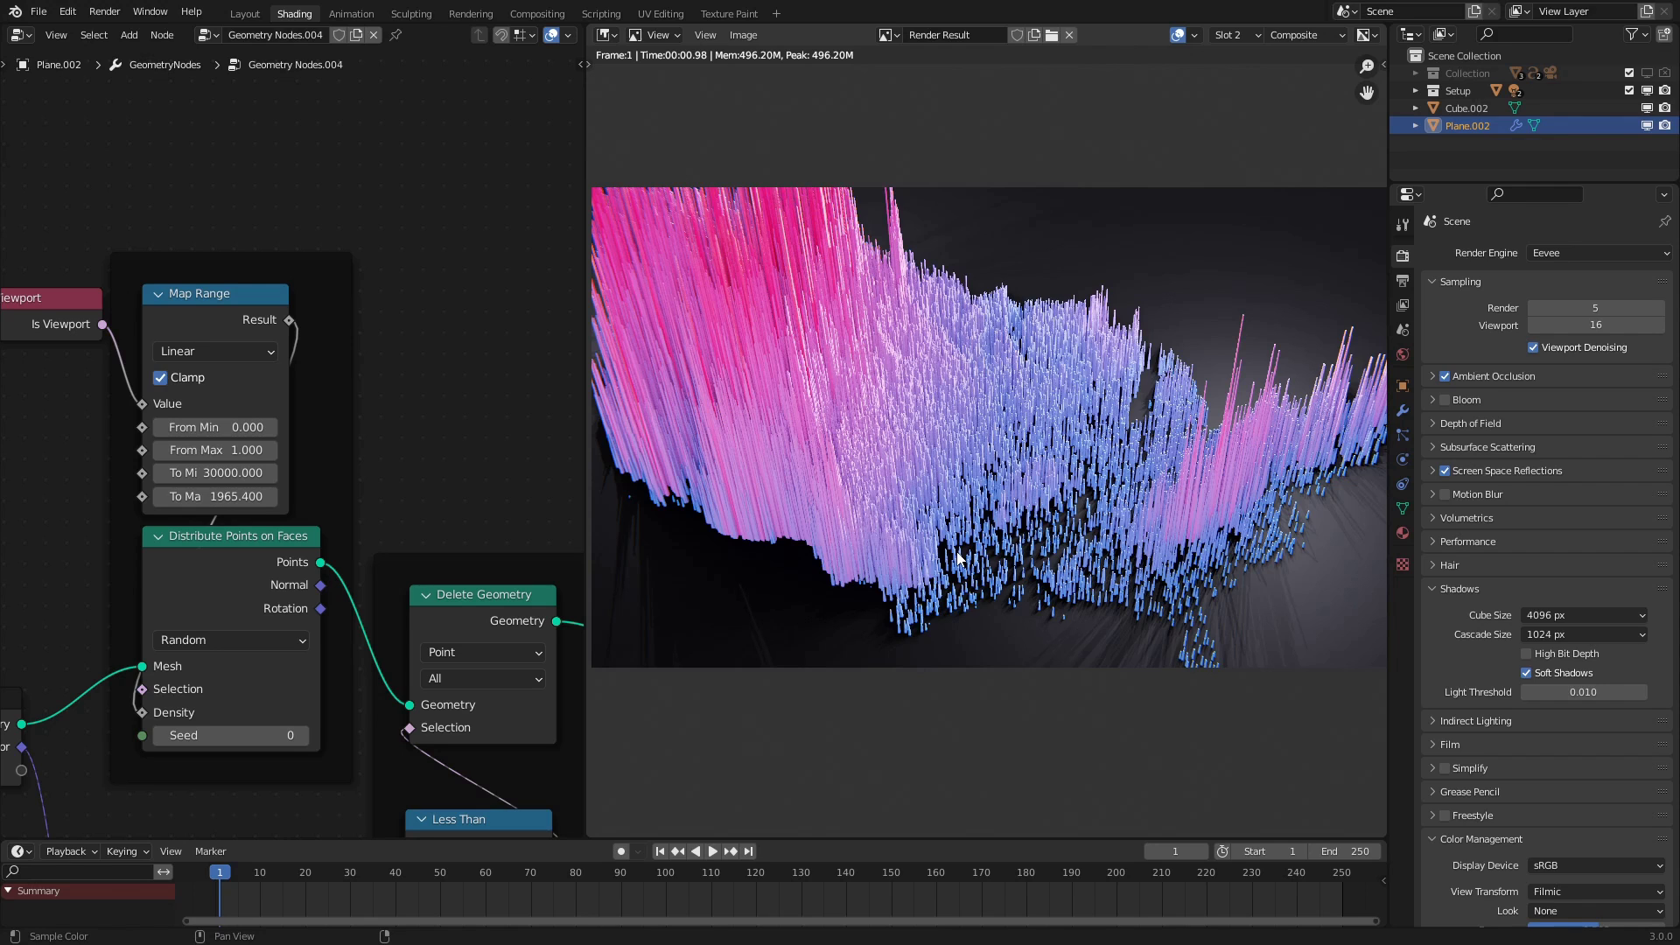
{"action": "middle_click_drag", "start_coordinate": [957, 554], "coordinate": [1015, 508]}
{"action": "key", "text": "Escape"}
{"action": "left_click", "coordinate": [1216, 264]}
{"action": "middle_click_drag", "start_coordinate": [1215, 348], "coordinate": [1207, 372]}
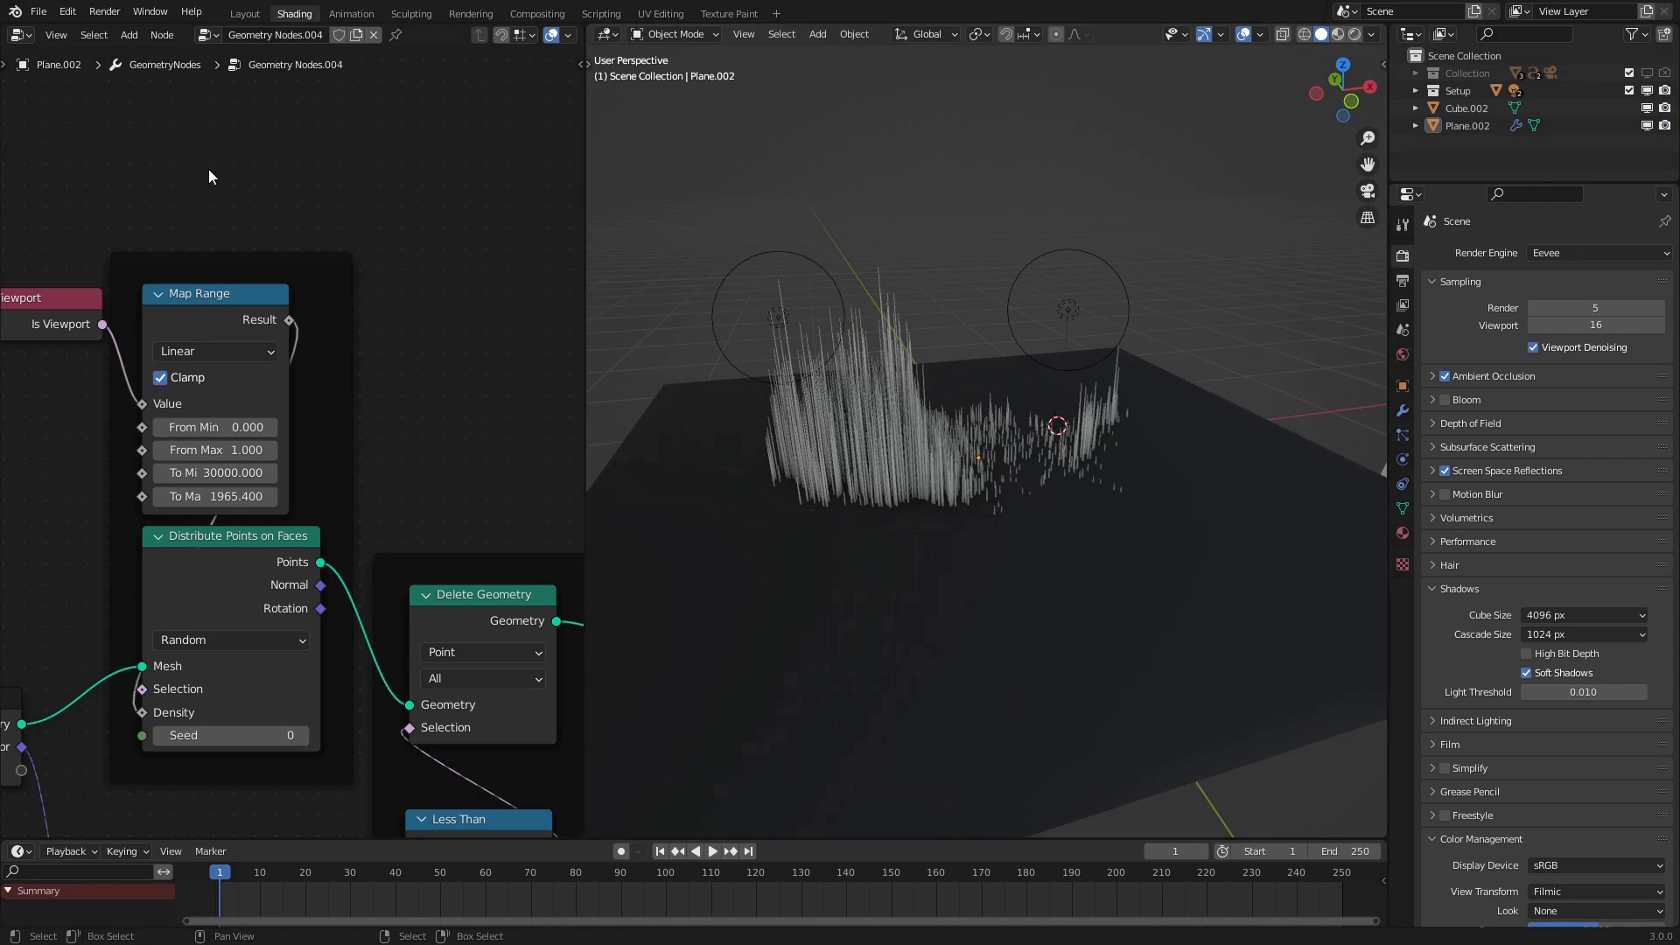
Set the Multiply node's Z value to 0.750 and render the image from the camera
{"action": "left_click", "coordinate": [21, 34]}
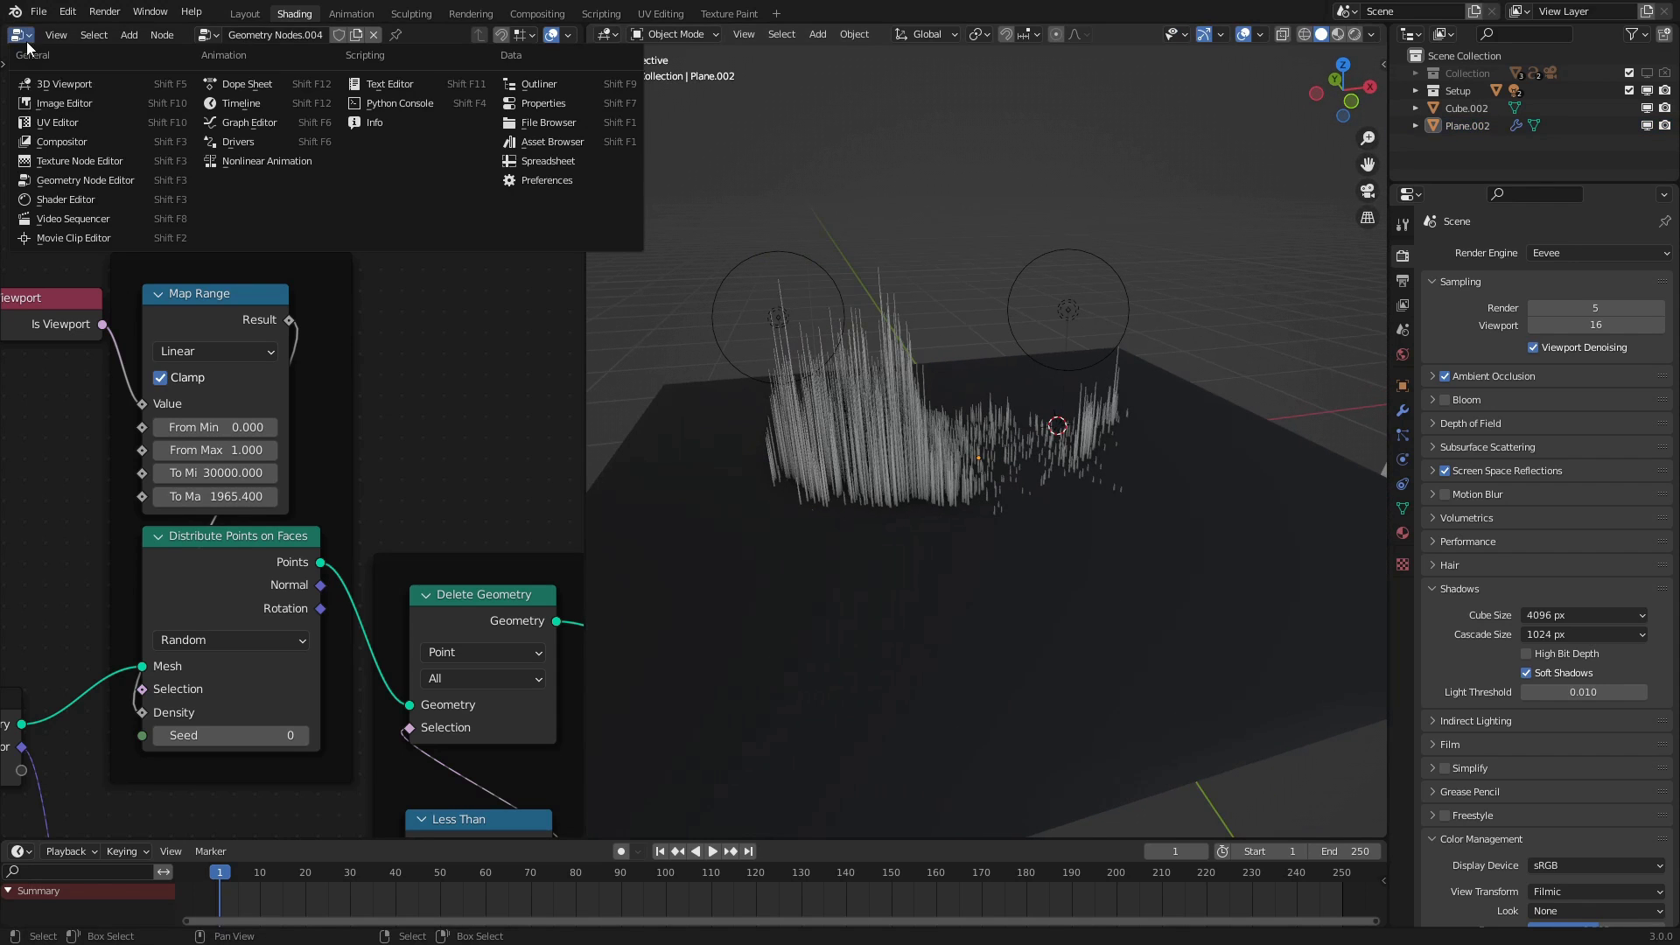
{"action": "left_click", "coordinate": [56, 181]}
{"action": "scroll", "coordinate": [397, 686], "scroll_direction": "down", "scroll_amount": 3}
{"action": "middle_click_drag", "start_coordinate": [398, 686], "coordinate": [0, 356]}
{"action": "scroll", "coordinate": [334, 520], "scroll_direction": "up", "scroll_amount": 1}
{"action": "left_click_drag", "start_coordinate": [201, 568], "coordinate": [140, 570], "text": "shift"}
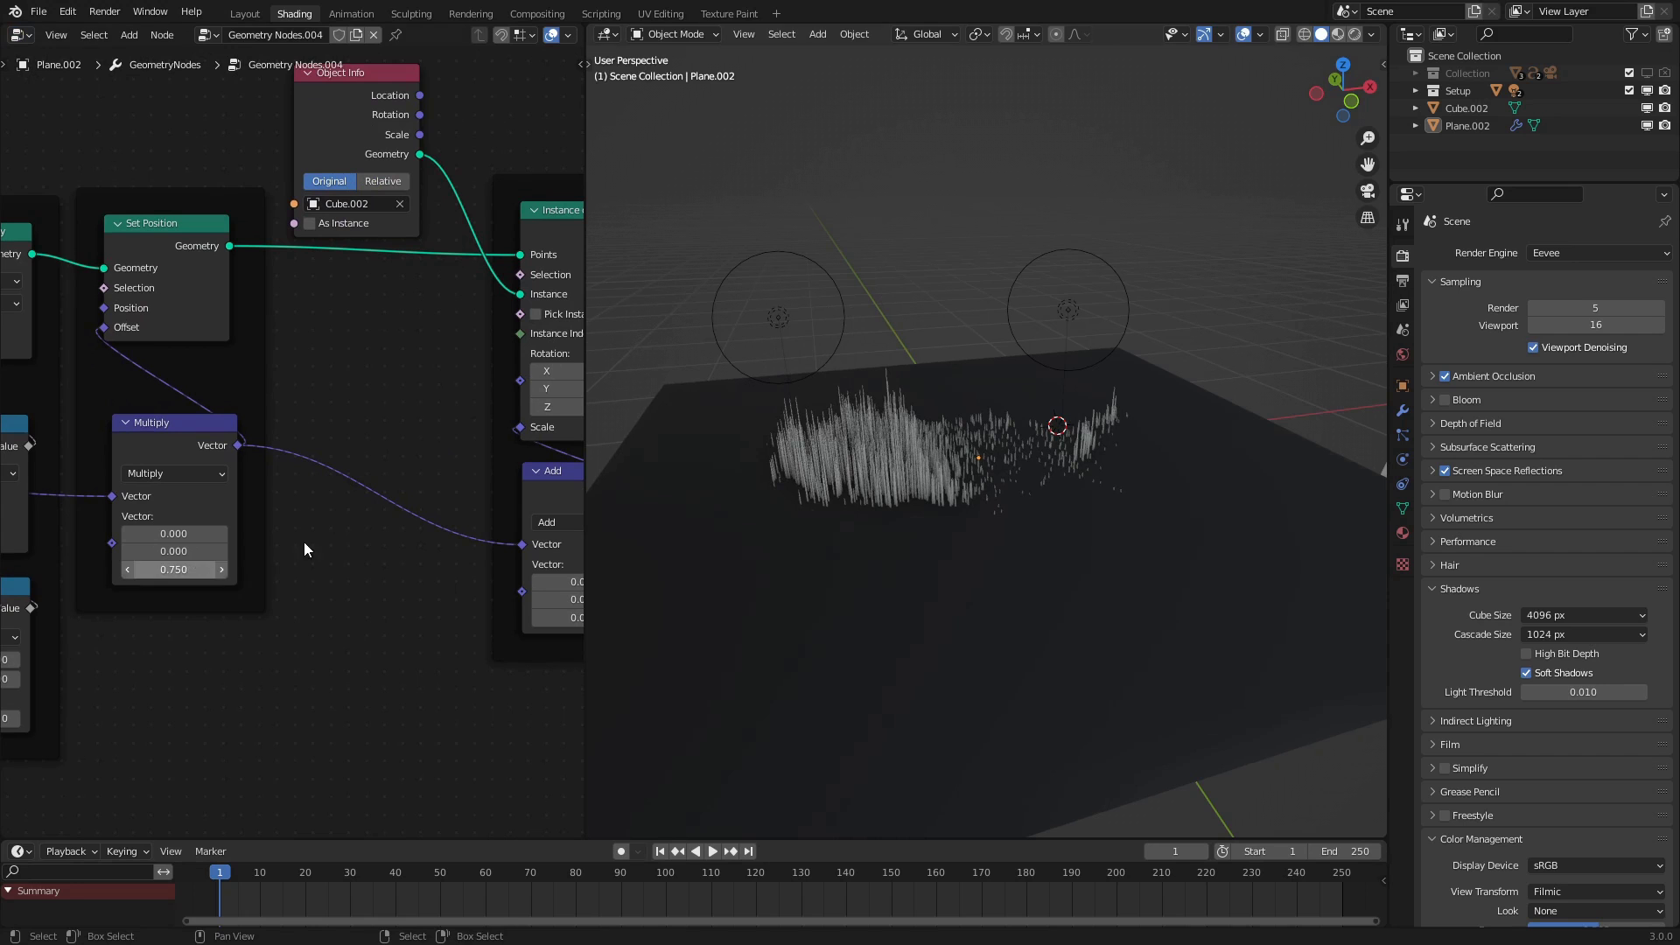
{"action": "key", "text": "KP_0"}
{"action": "key", "text": "F12"}
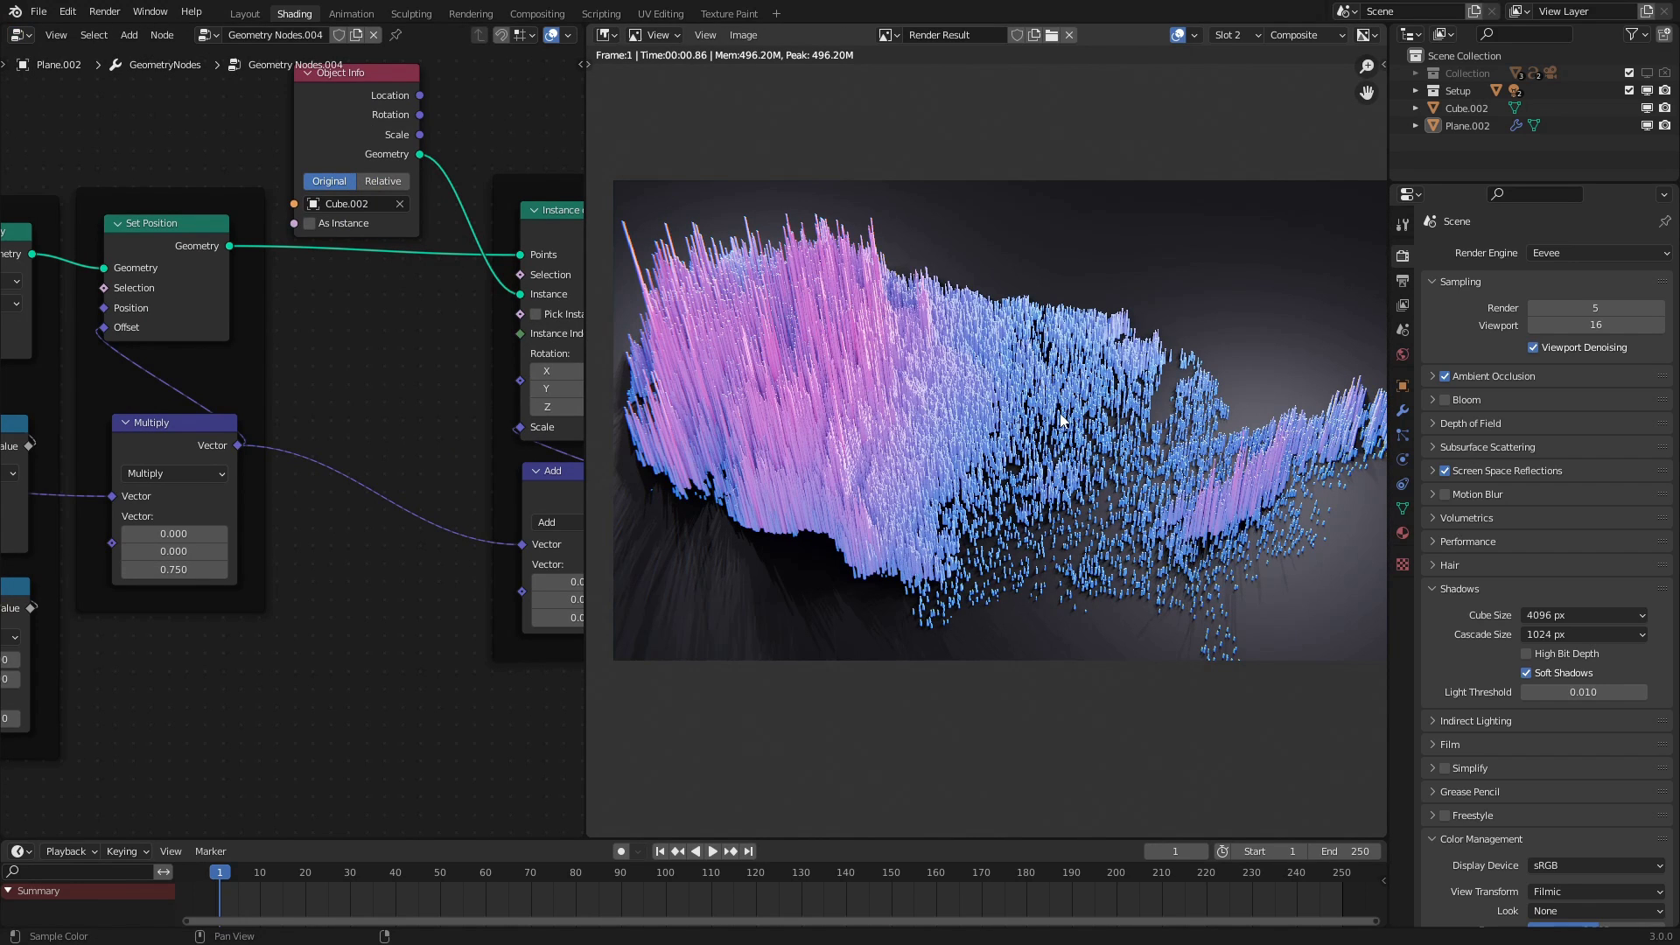
Change the render engine to Cycles with a render time limit of 2 sec and render the image
{"action": "left_click", "coordinate": [1628, 252]}
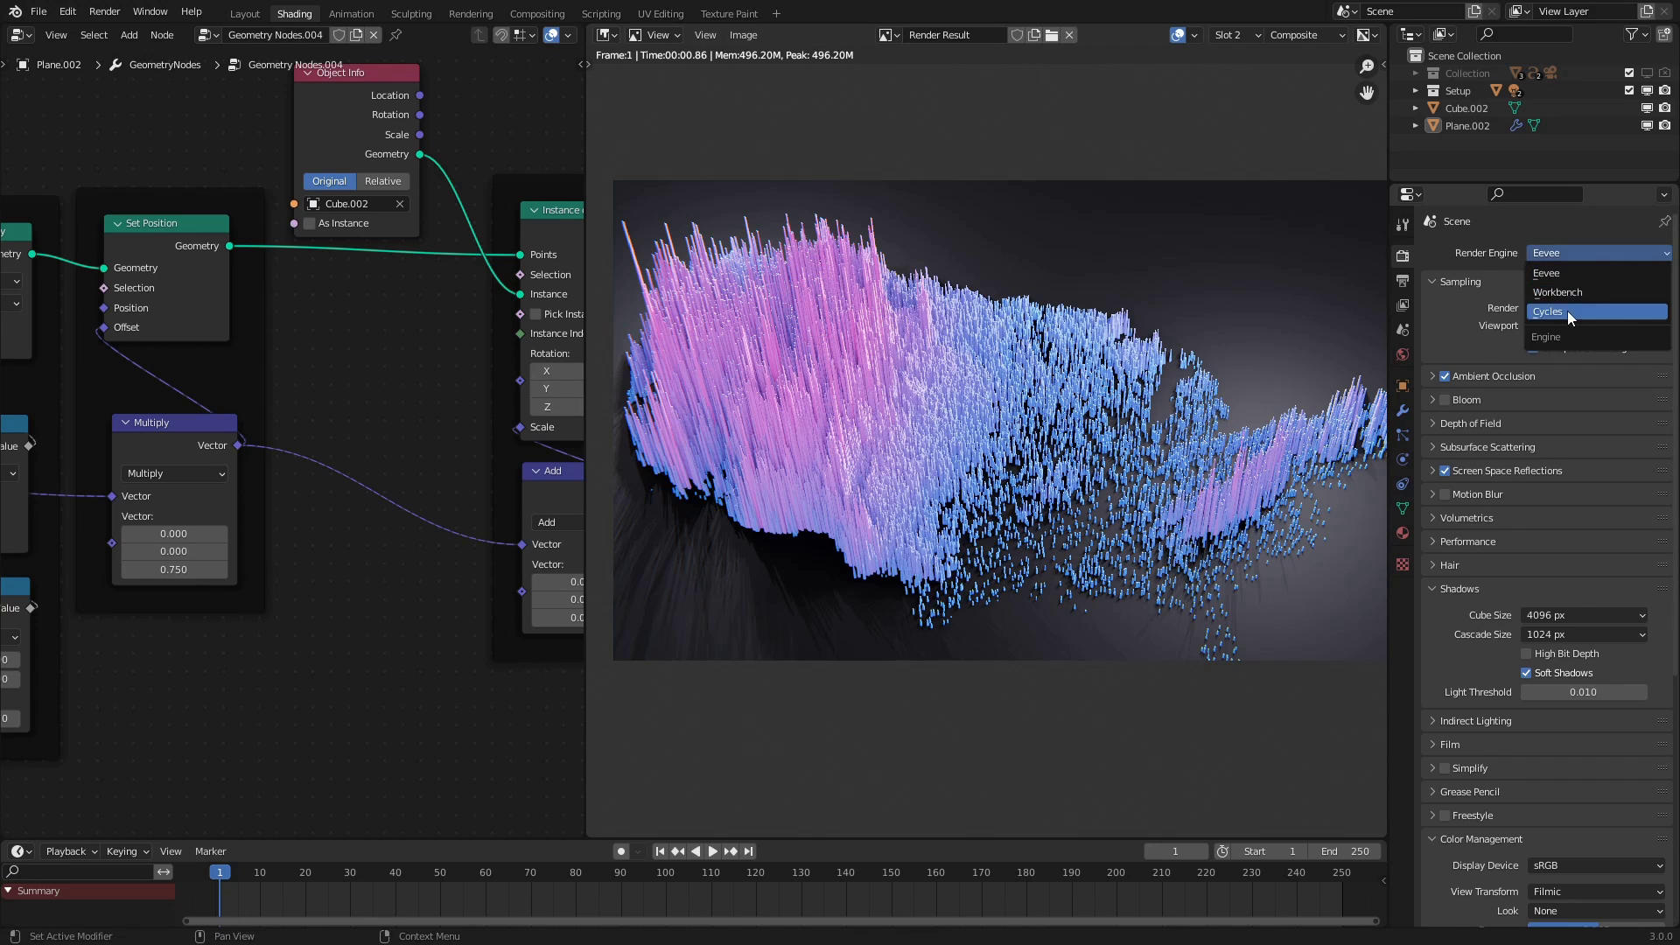
{"action": "left_click", "coordinate": [1568, 312]}
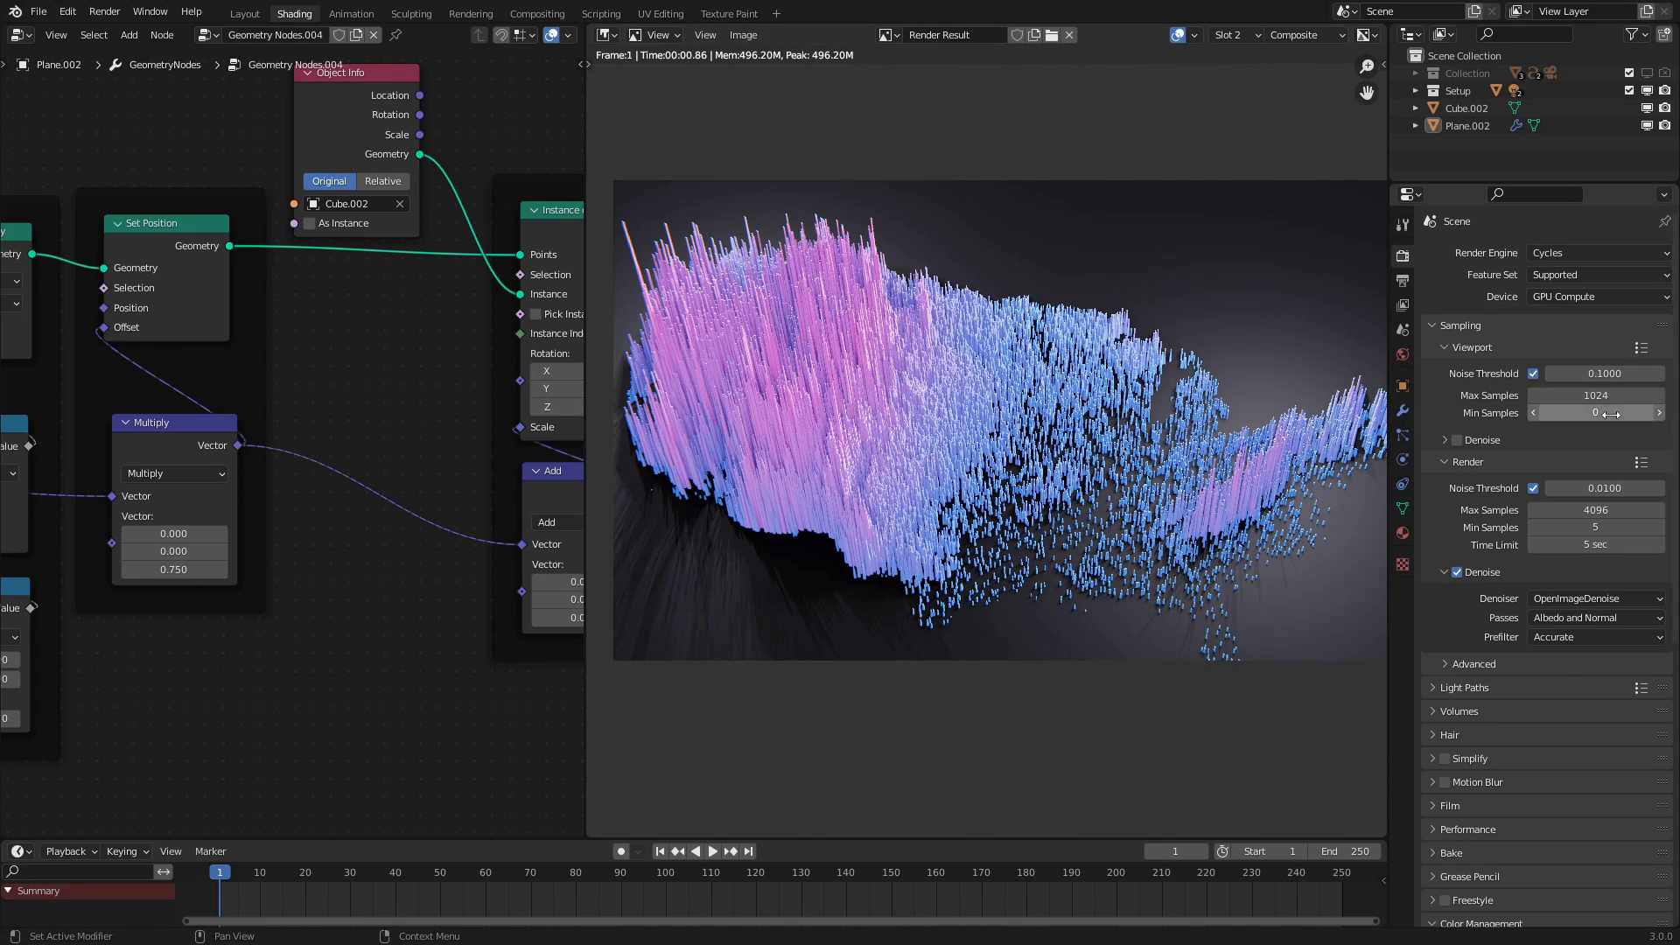
{"action": "left_click", "coordinate": [1586, 545]}
{"action": "type", "text": "2"}
{"action": "key", "text": "Return"}
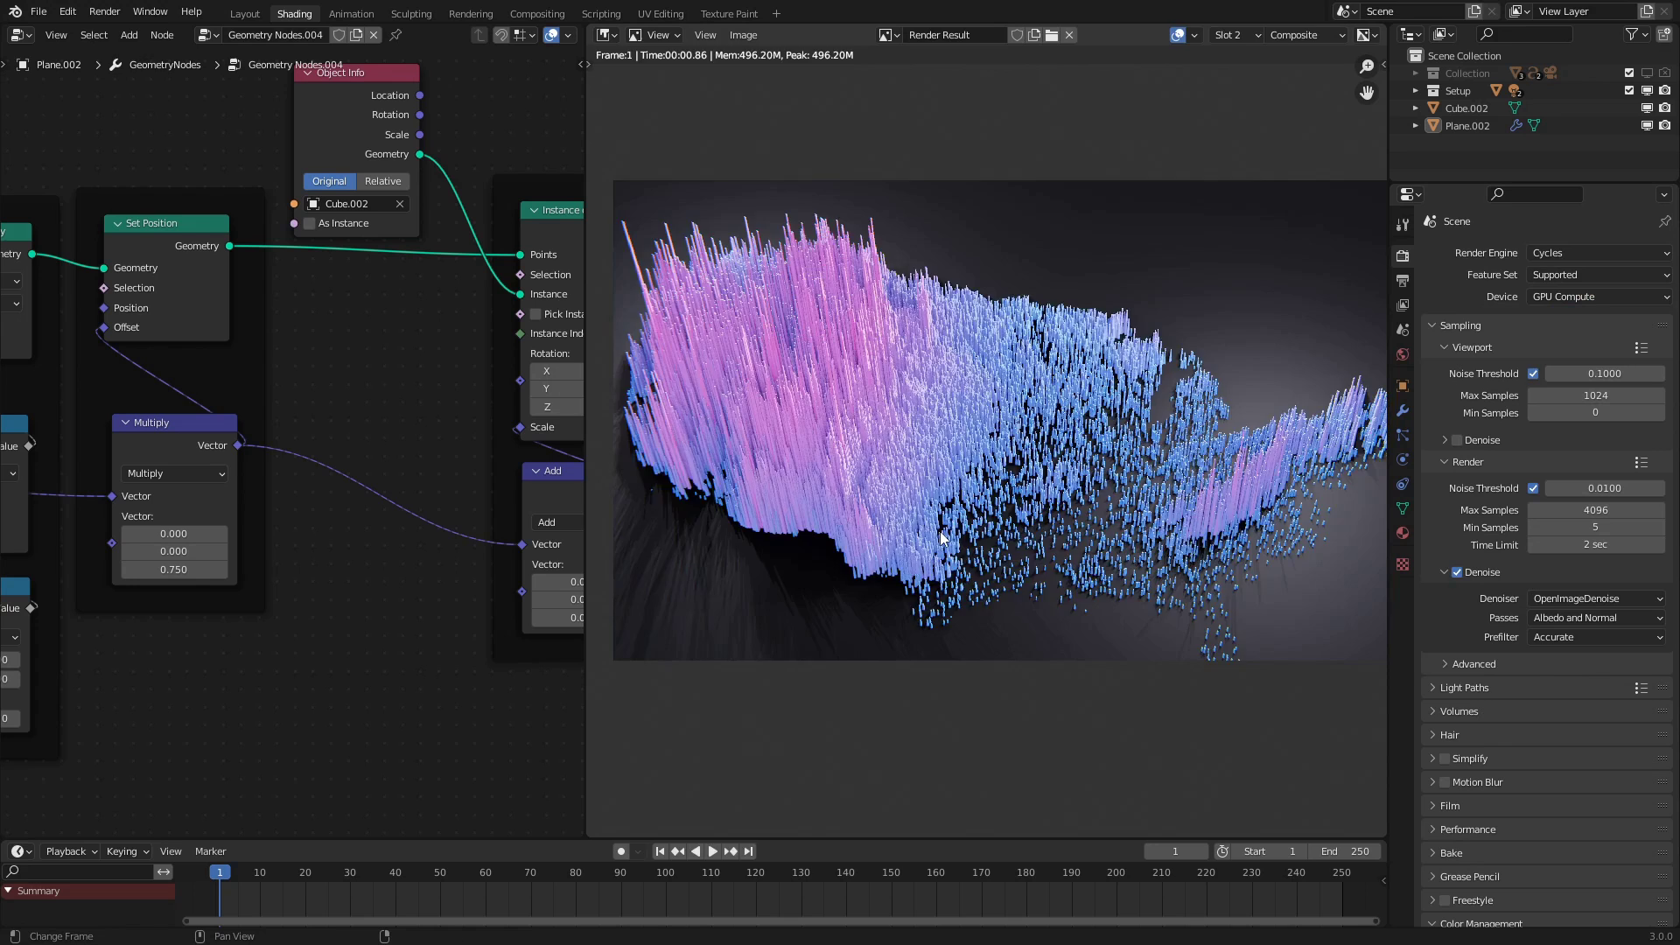
{"action": "key", "text": "F12"}
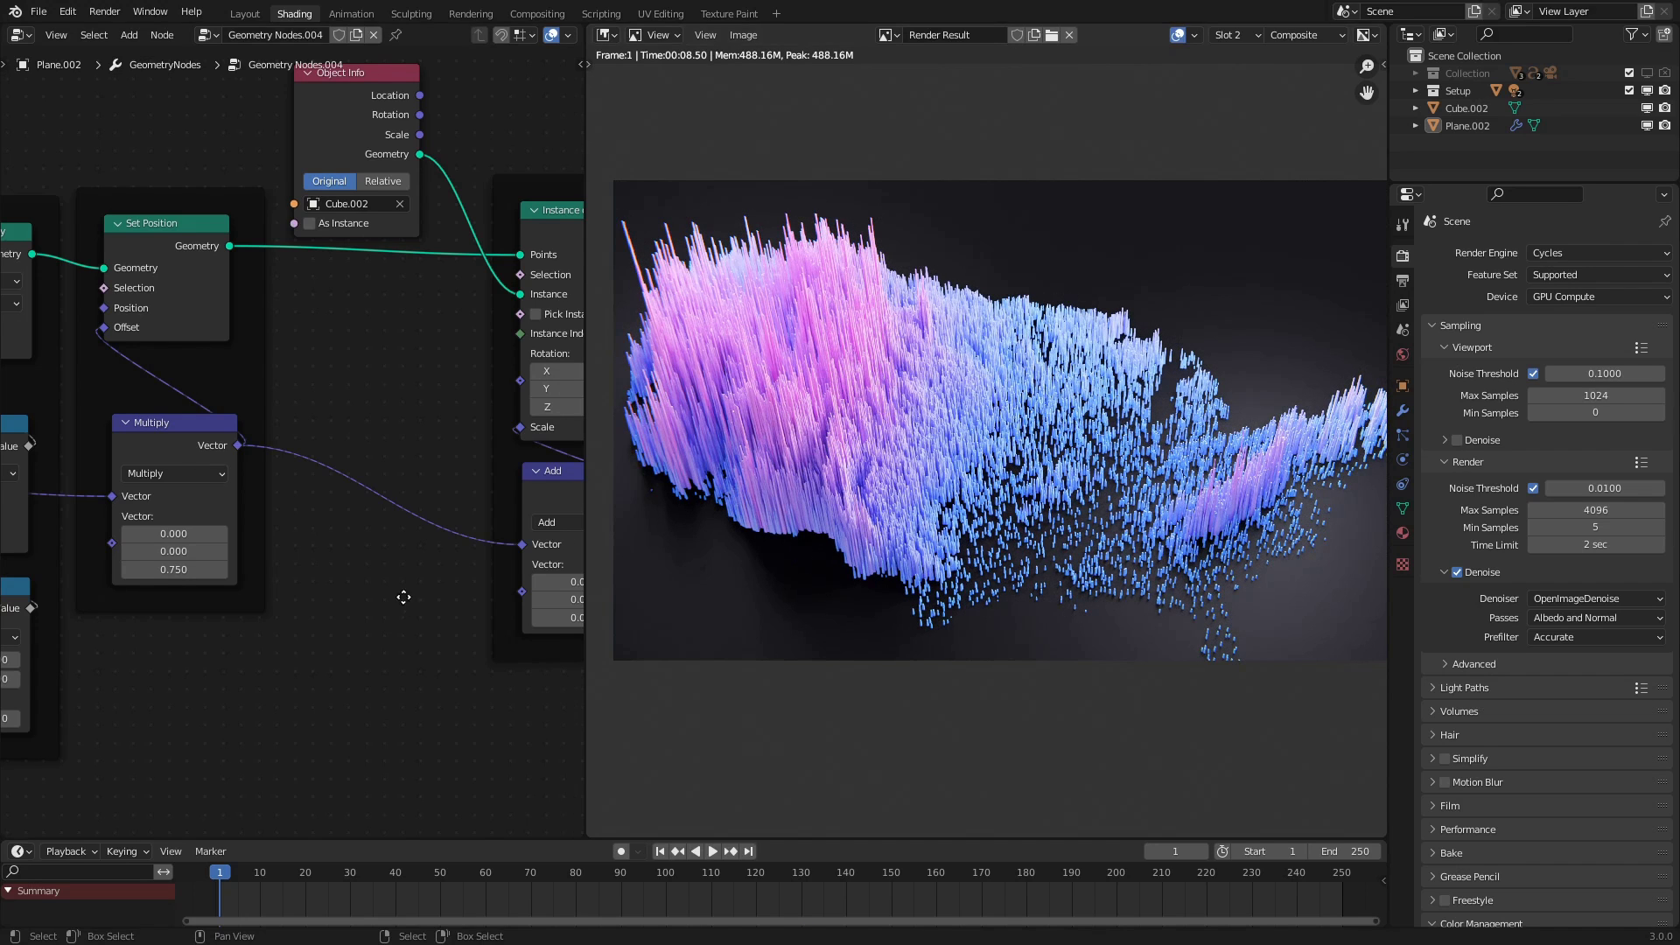
Cut the link from the Random Value node to the Less Than node's Threshold
{"action": "middle_click_drag", "start_coordinate": [401, 592], "coordinate": [123, 550]}
{"action": "right_click_drag", "start_coordinate": [219, 529], "coordinate": [234, 509], "text": "ctrl"}
Set the Map Range node's To Min to 20000 and render the map without random thinning
{"action": "middle_click_drag", "start_coordinate": [254, 261], "coordinate": [499, 454]}
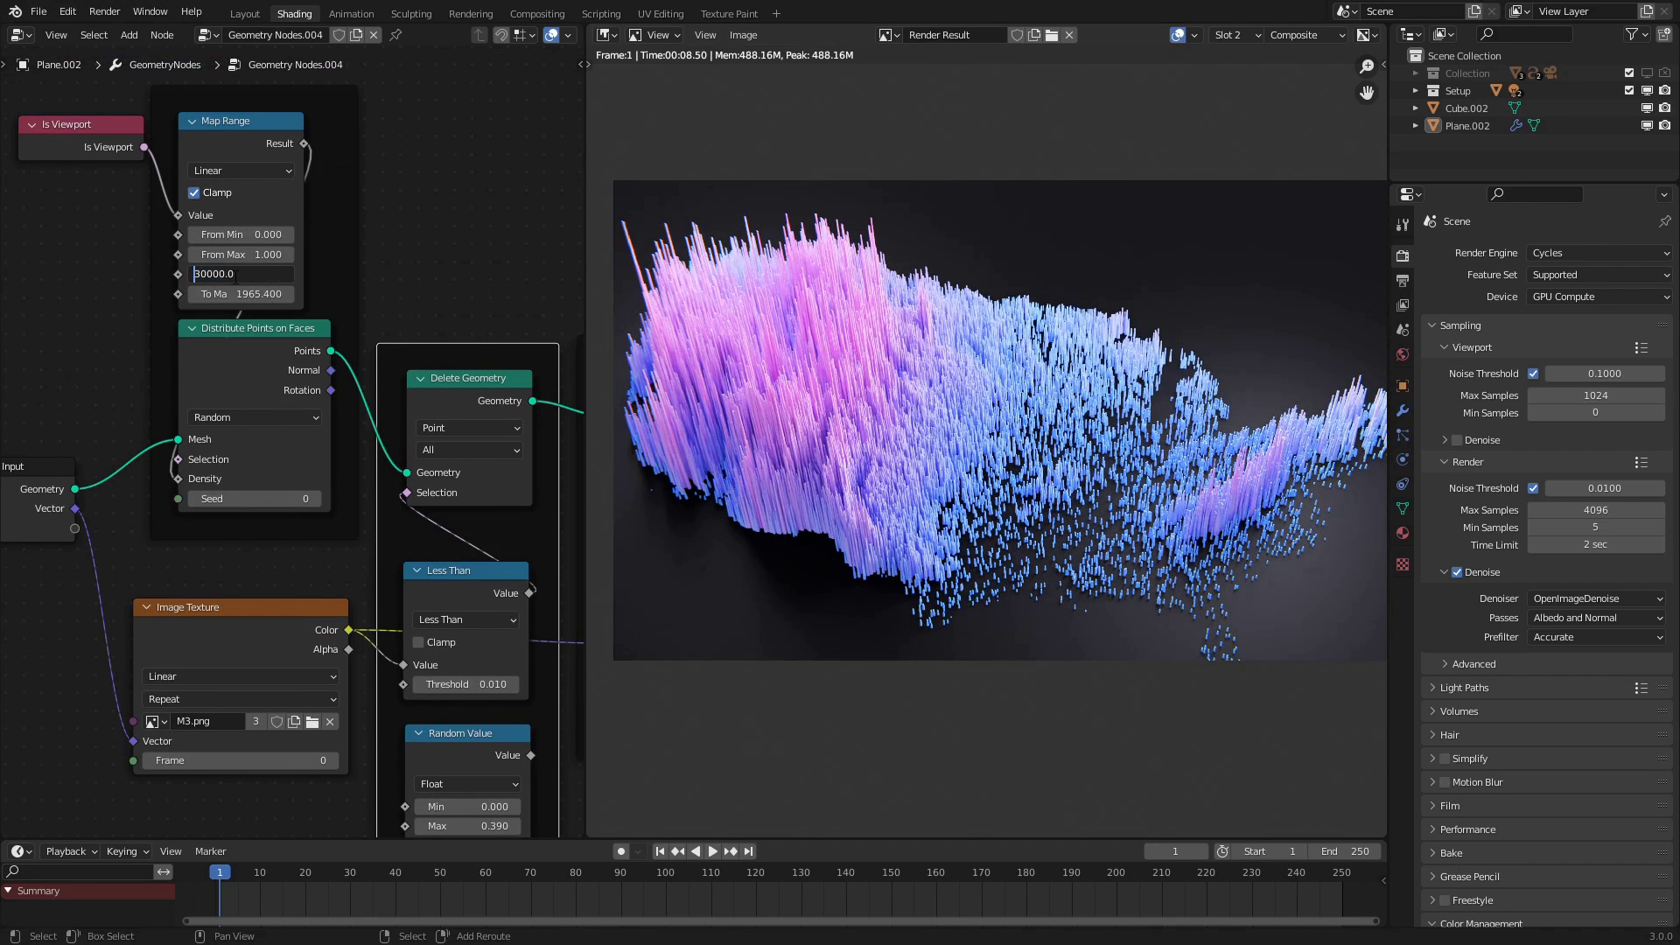
{"action": "key", "text": "F12"}
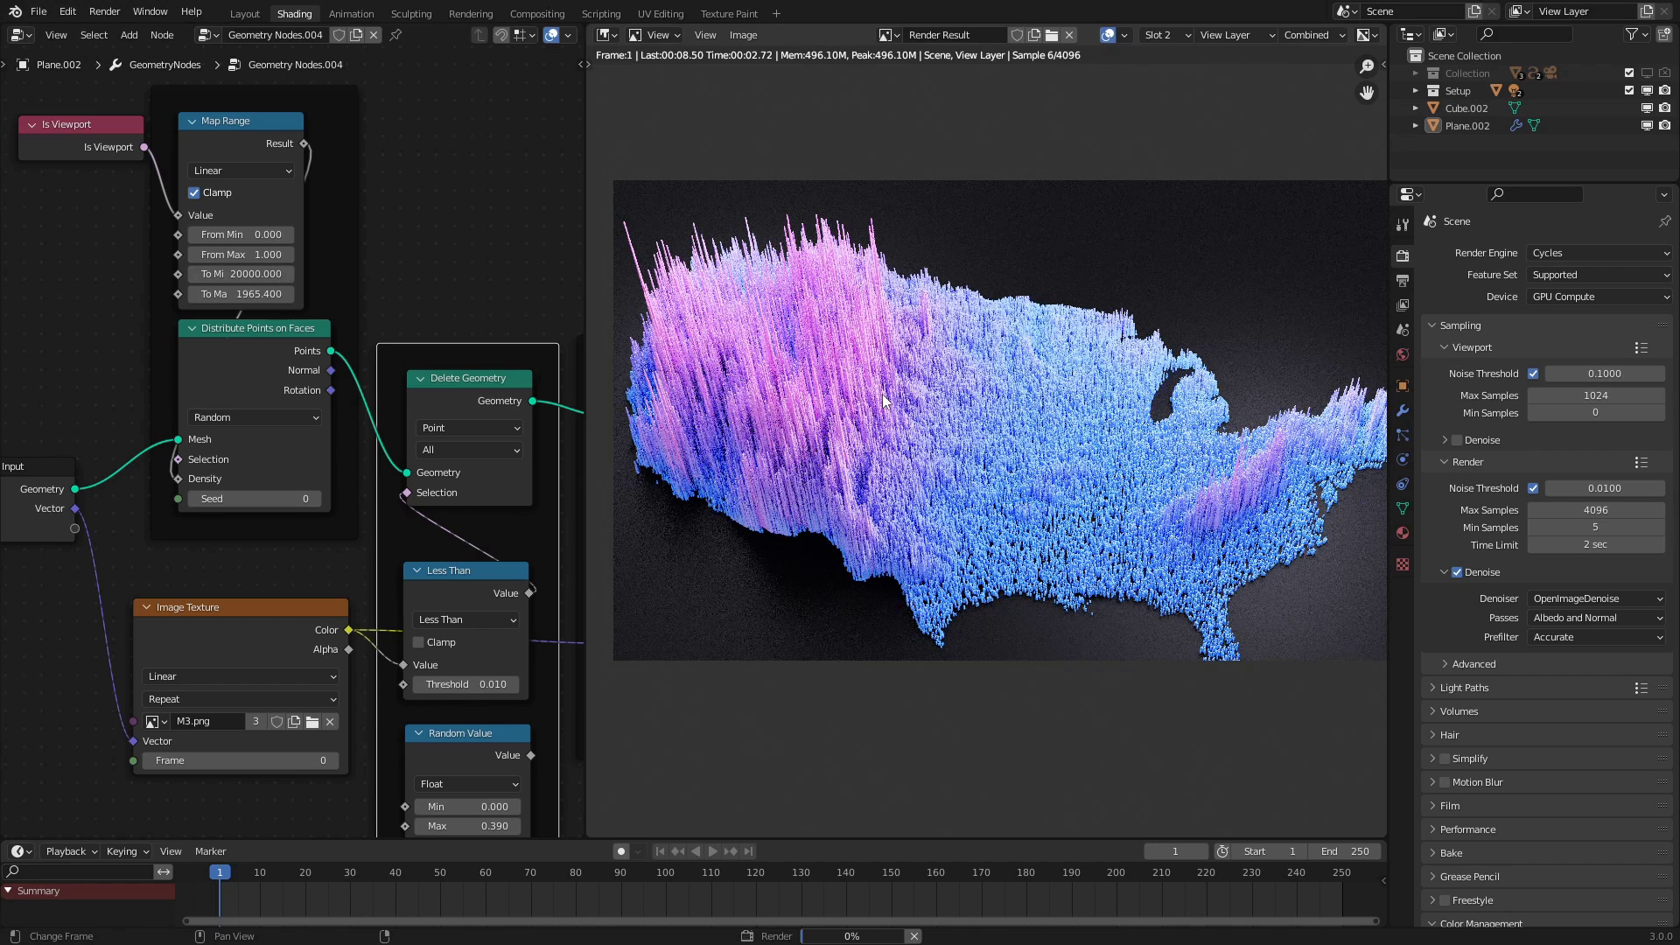
{"action": "scroll", "coordinate": [939, 474], "scroll_direction": "down", "scroll_amount": 1}
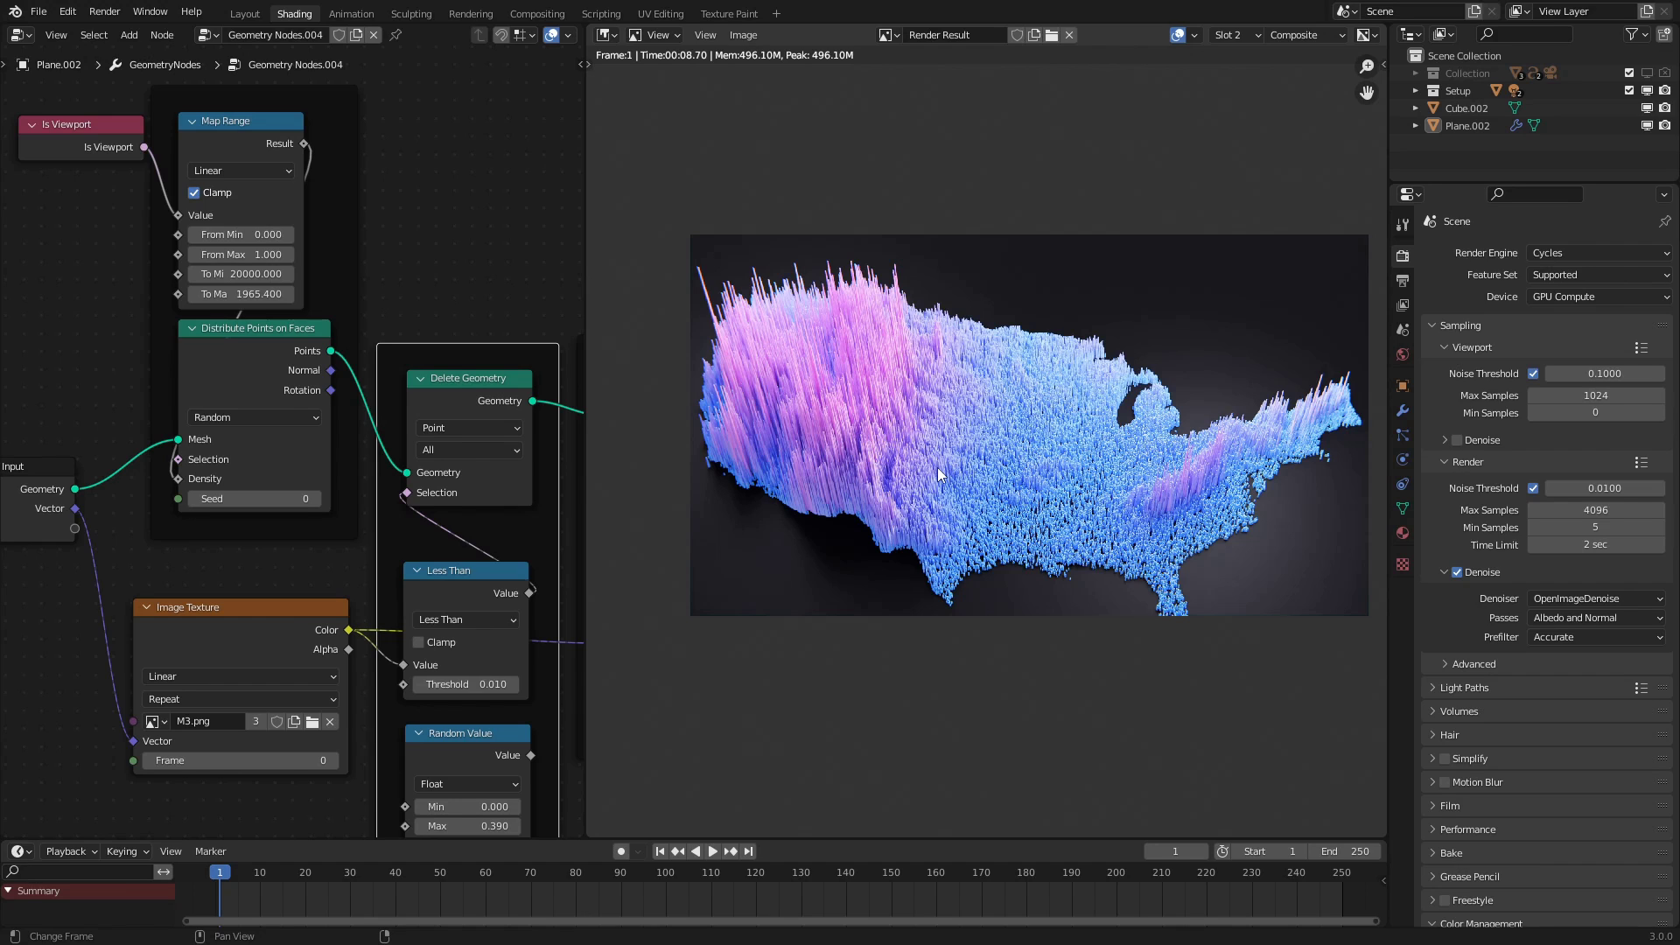
Switch to the Layout workspace and examine the finished render close up
{"action": "left_click", "coordinate": [245, 13]}
{"action": "scroll", "coordinate": [729, 692], "scroll_direction": "up", "scroll_amount": 5}
{"action": "middle_click_drag", "start_coordinate": [732, 686], "coordinate": [700, 625]}
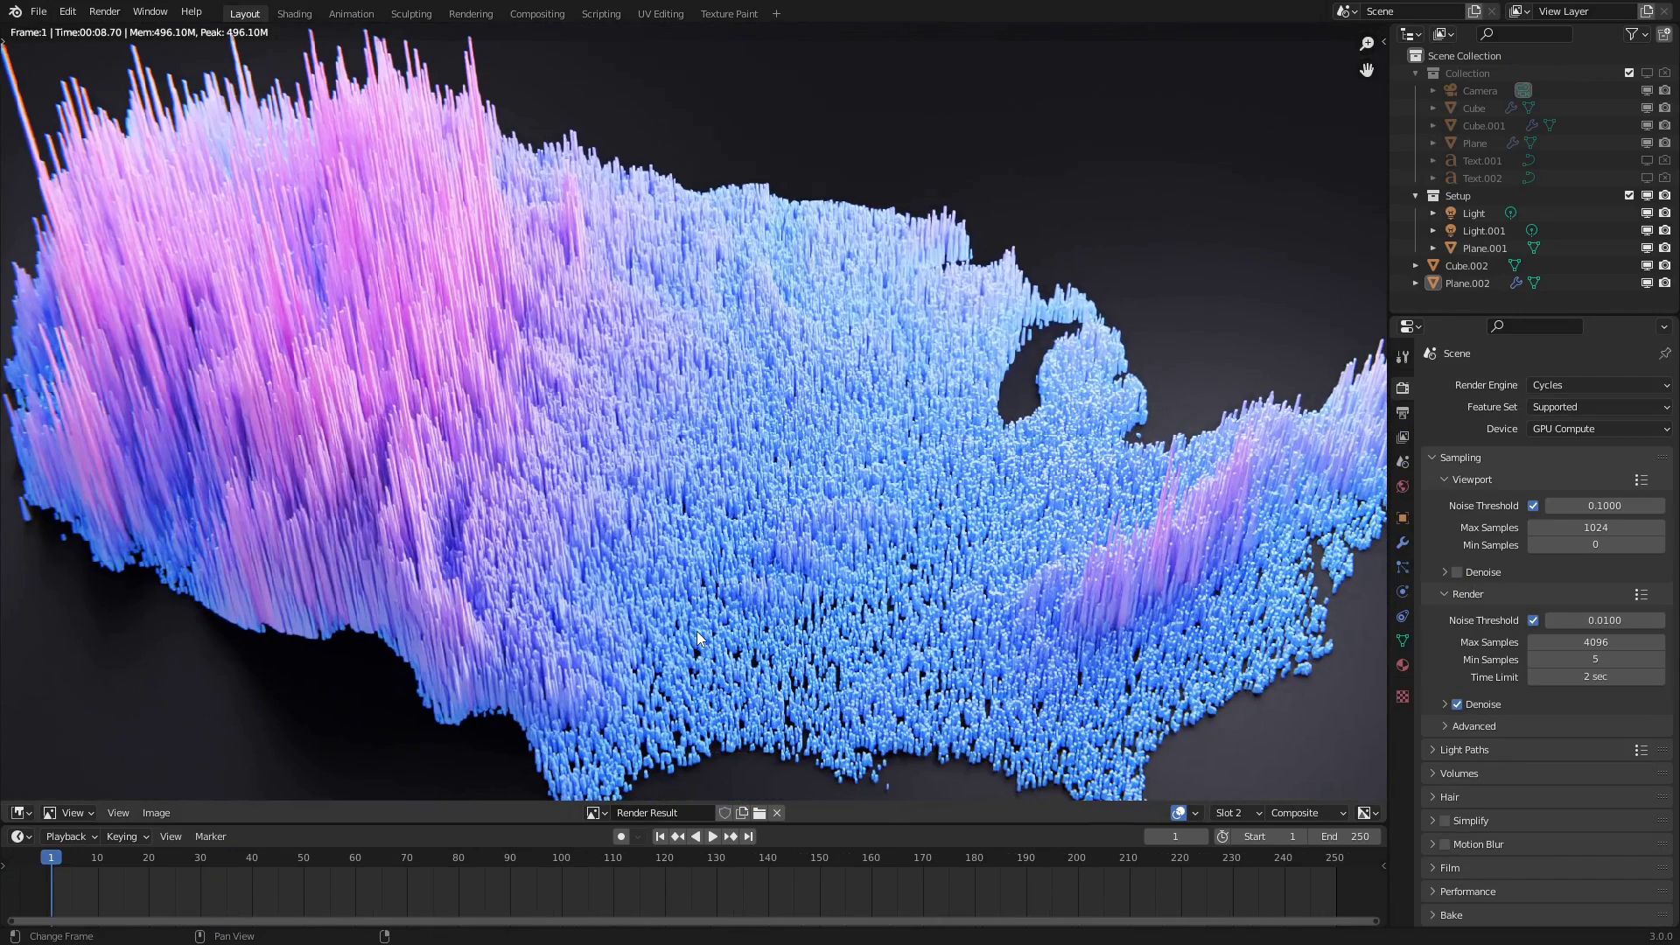